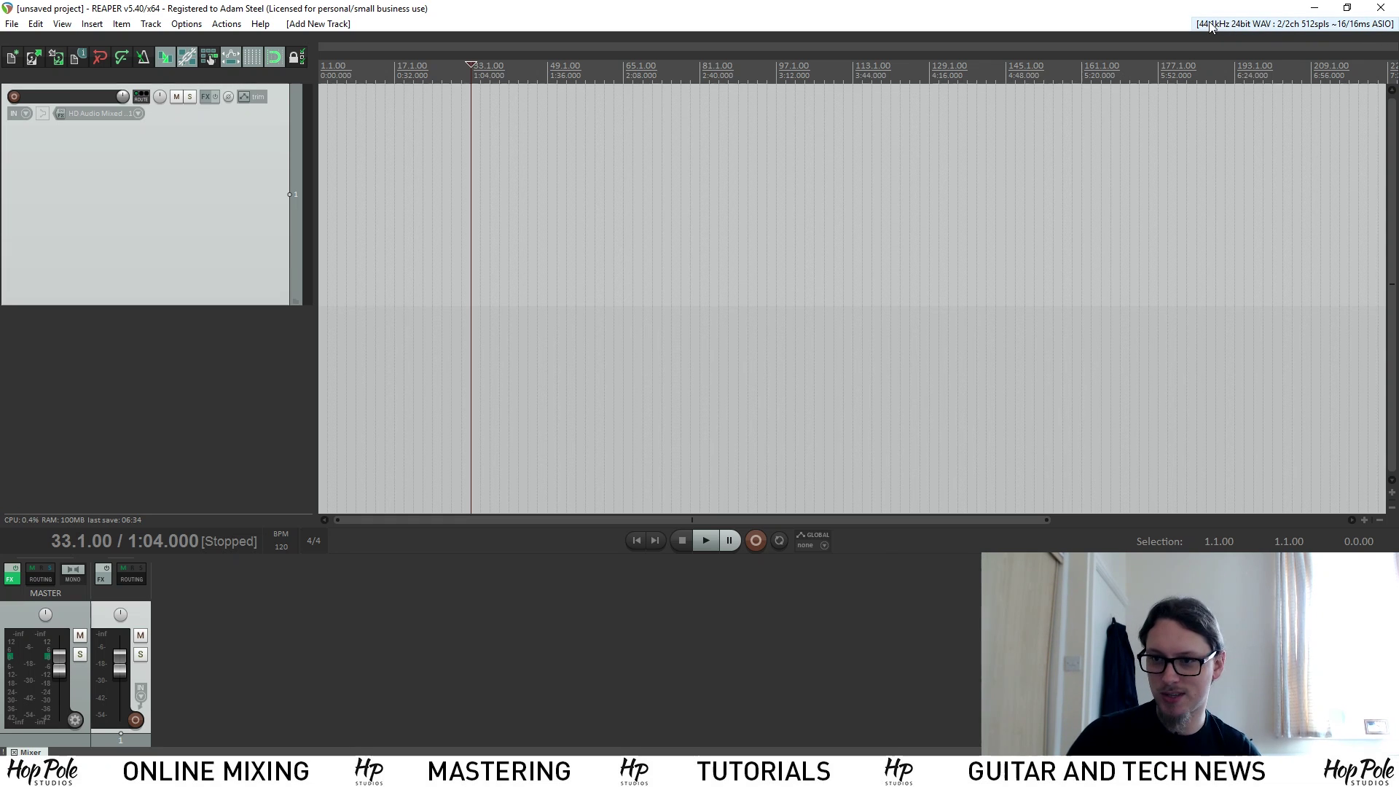
- Open the audio device settings, choose ASIO as the audio system and select the Audient USB Audio ASIO Driver
click(1272, 26)
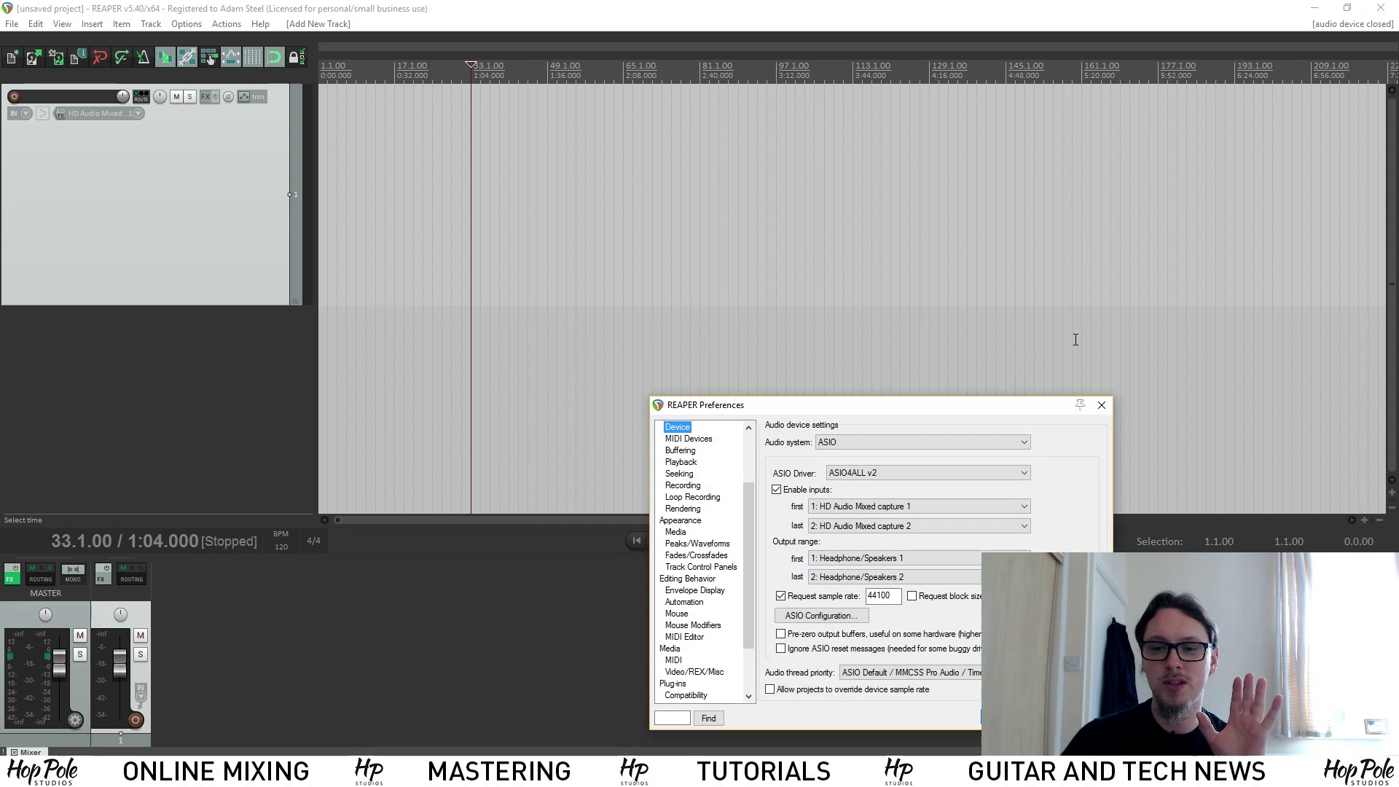
drag(836, 396, 792, 347)
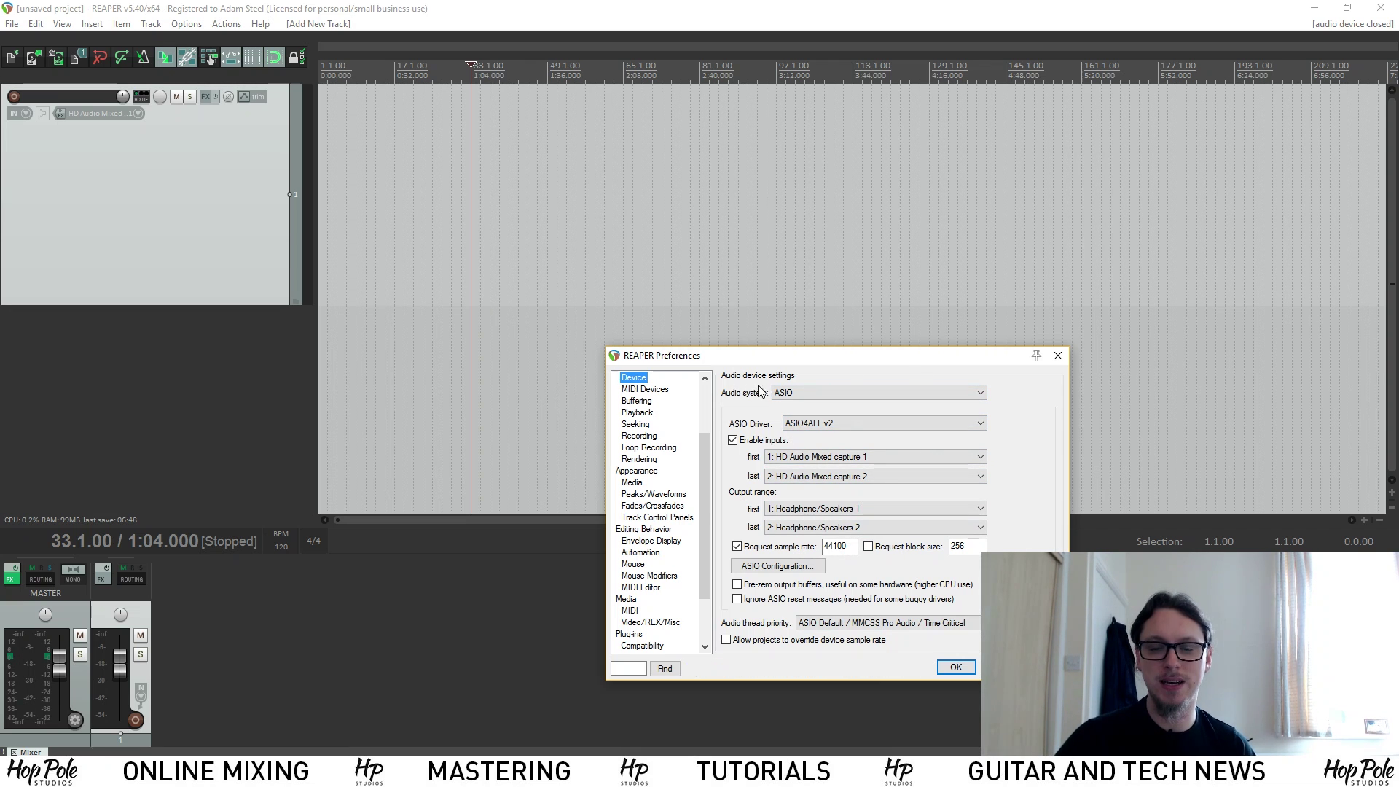
click(828, 392)
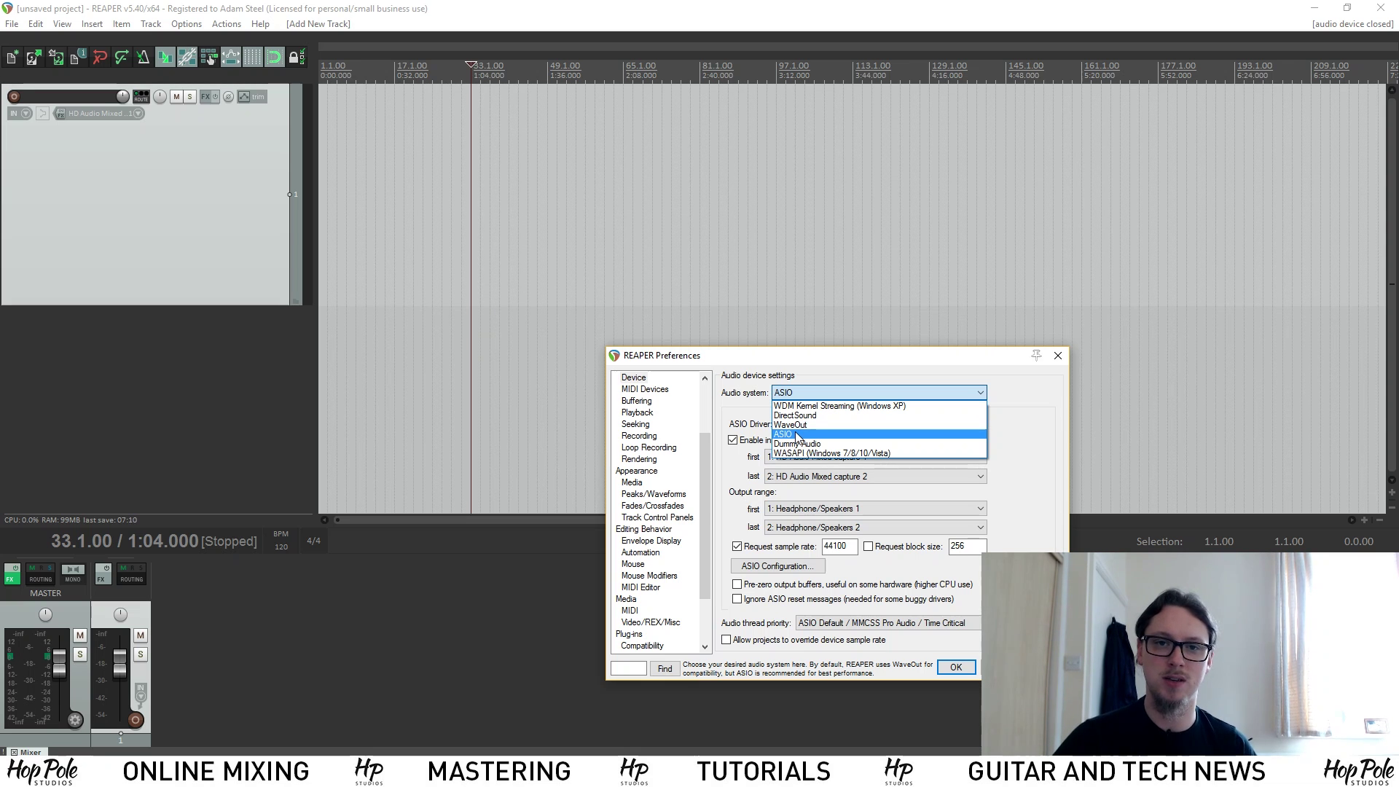
click(797, 436)
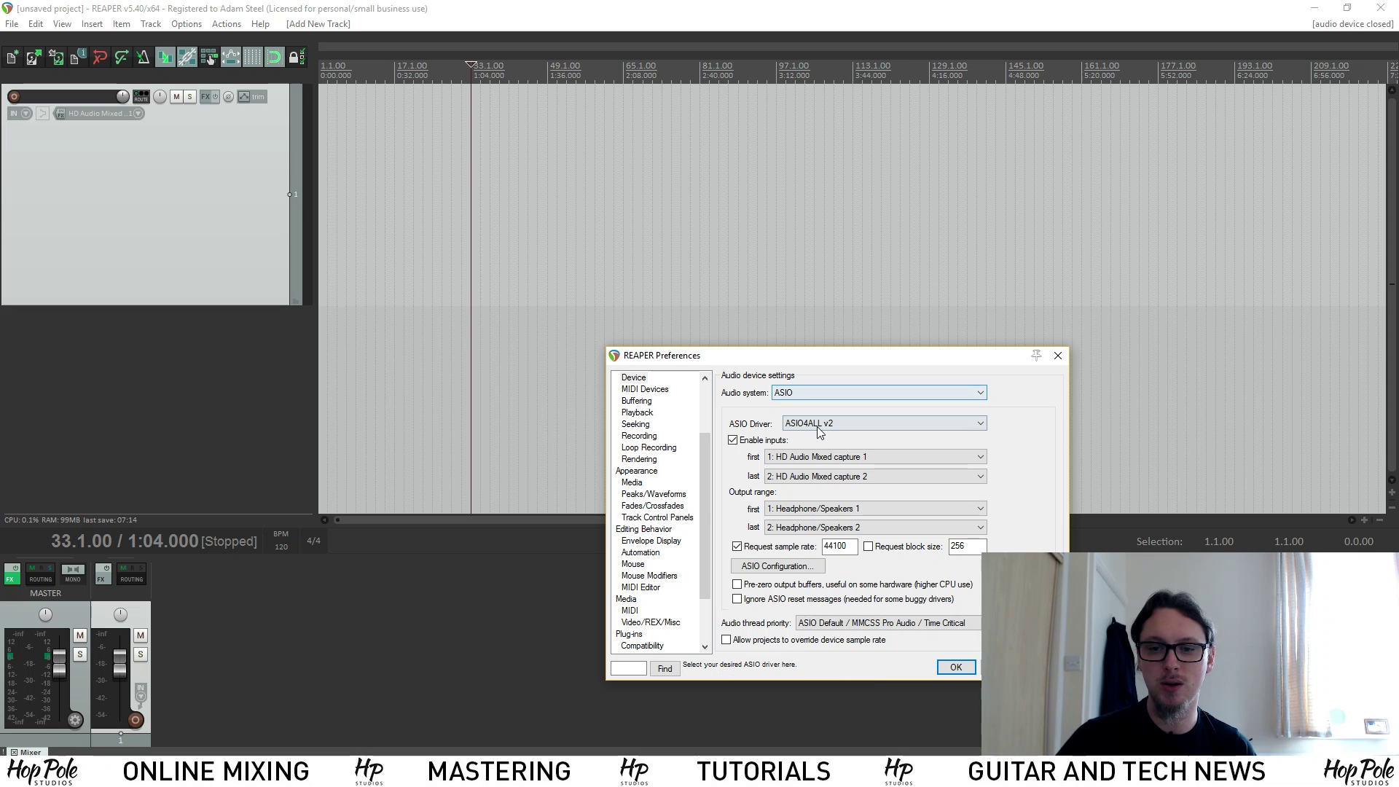
click(816, 424)
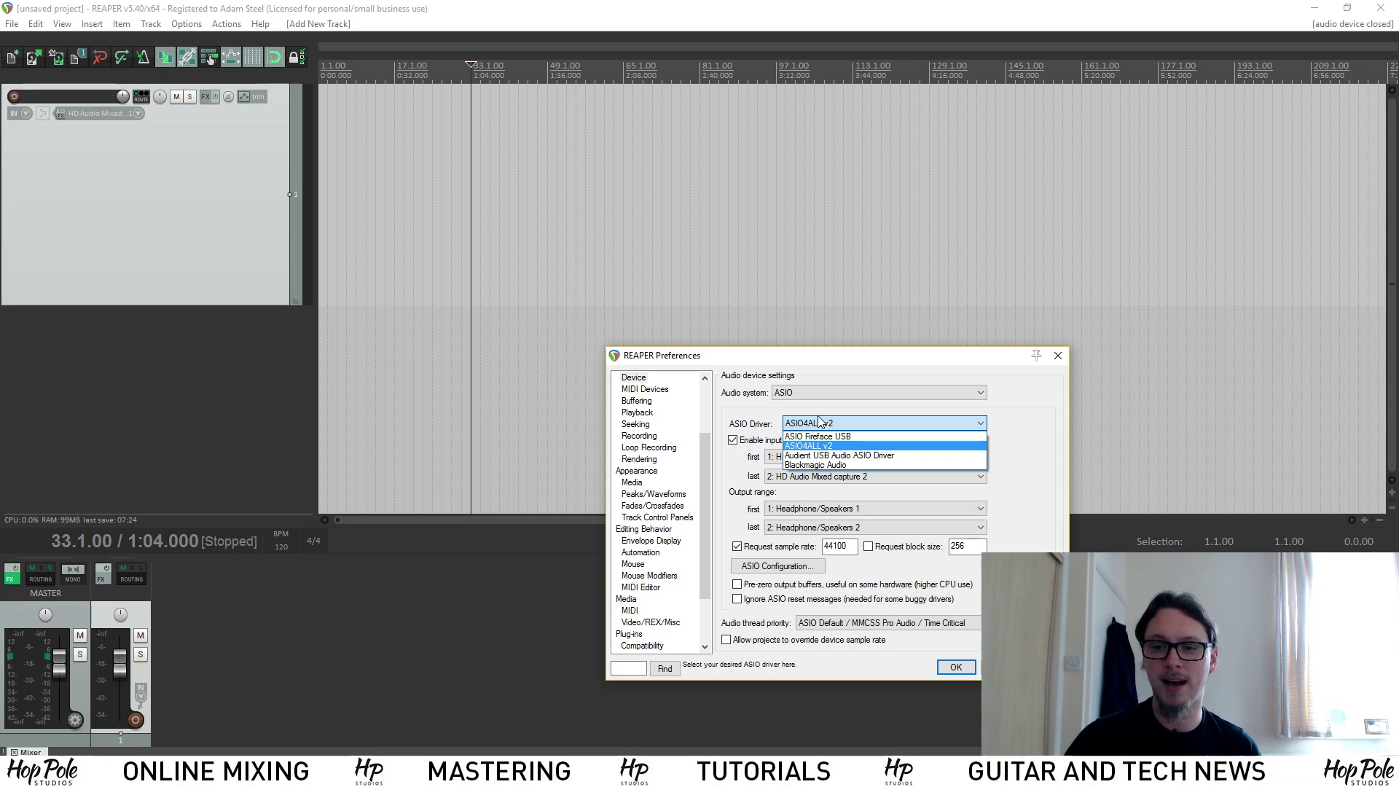
click(804, 456)
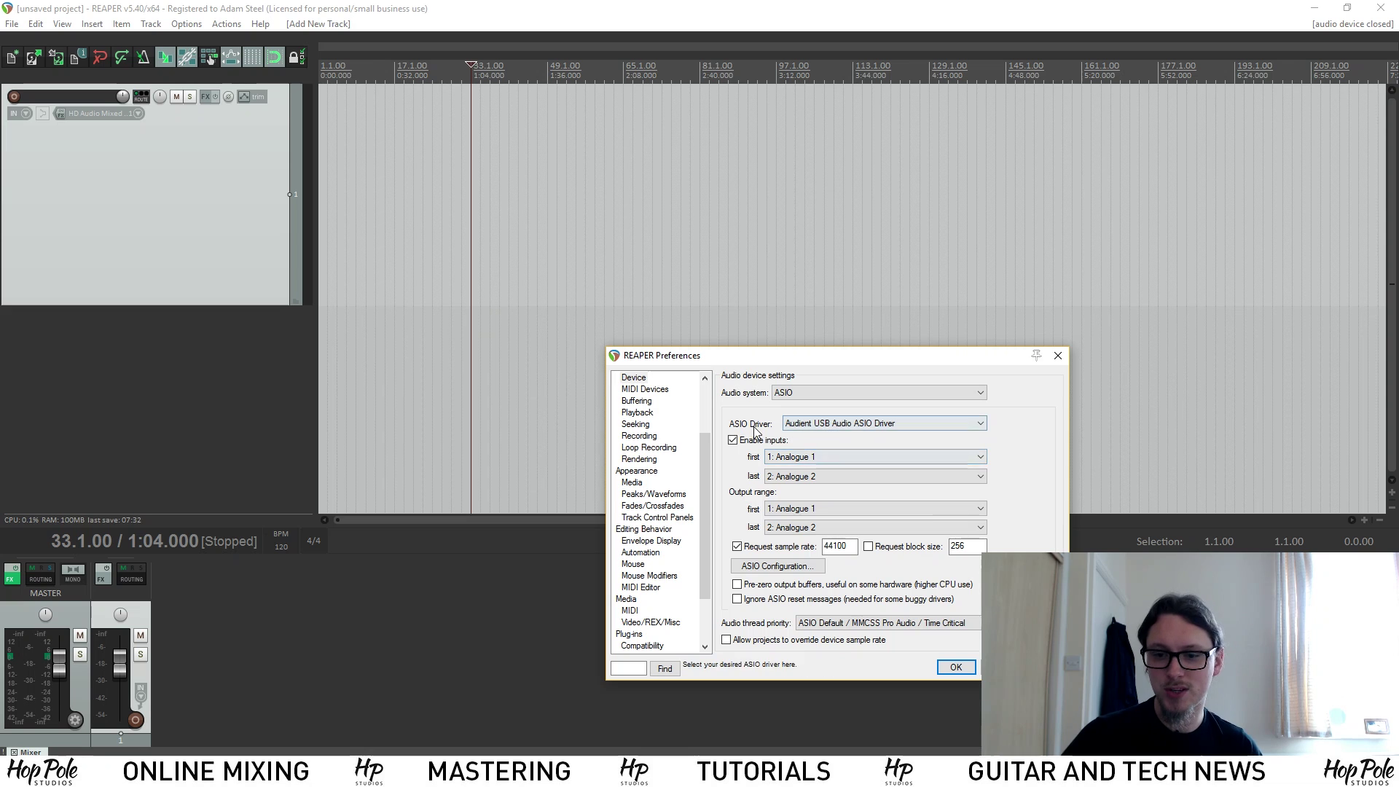
- Check the Analogue 1 to Analogue 2 input range and the requested sample rate, and apply the device settings
click(802, 476)
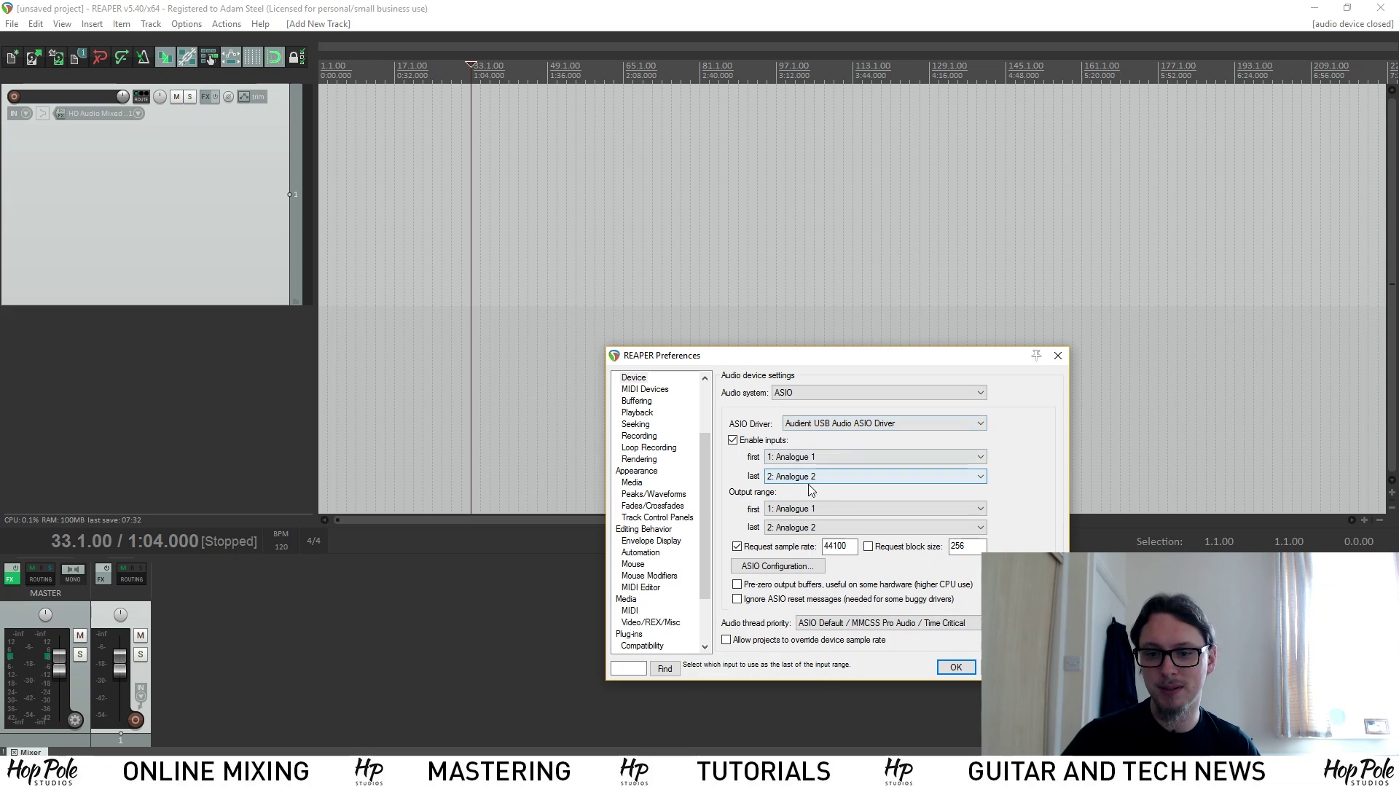
click(752, 478)
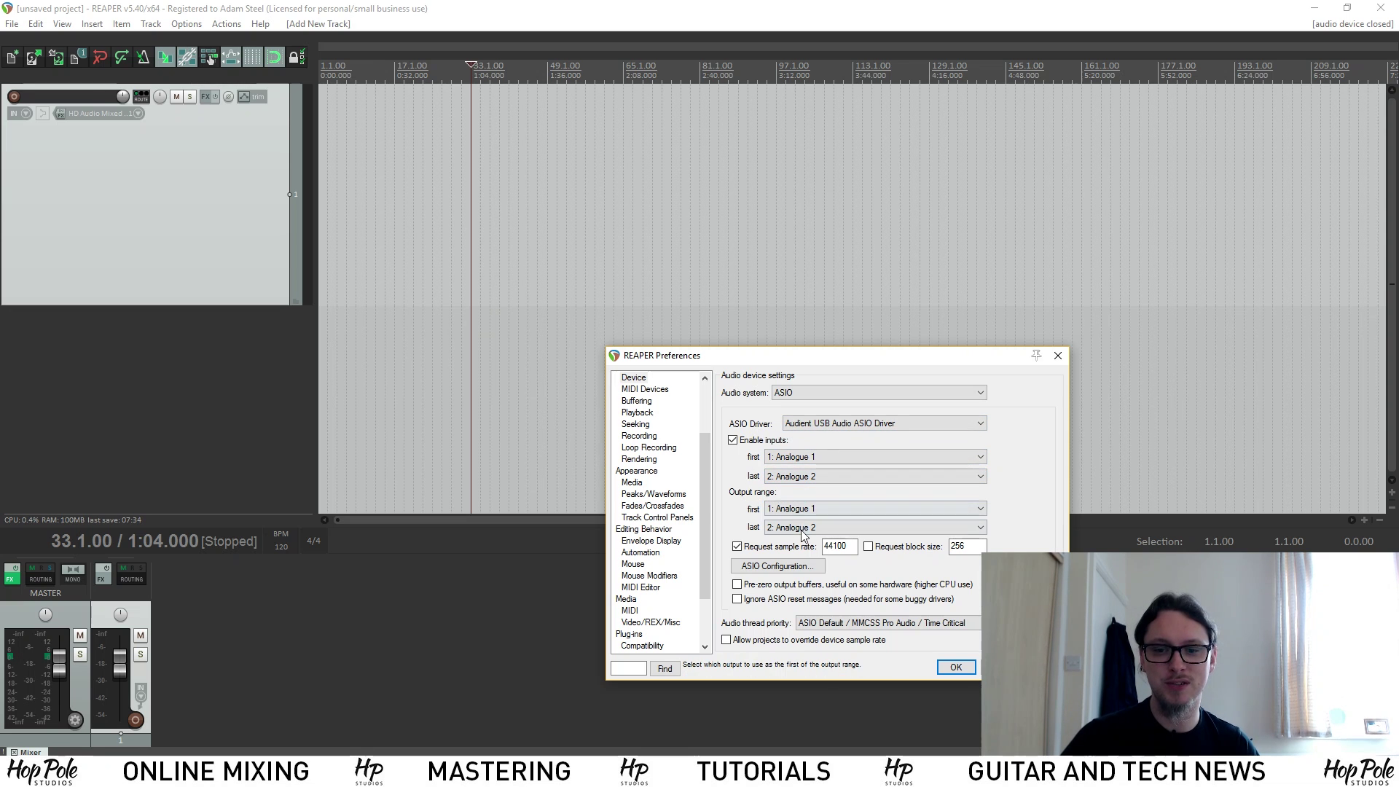
click(799, 477)
click(745, 484)
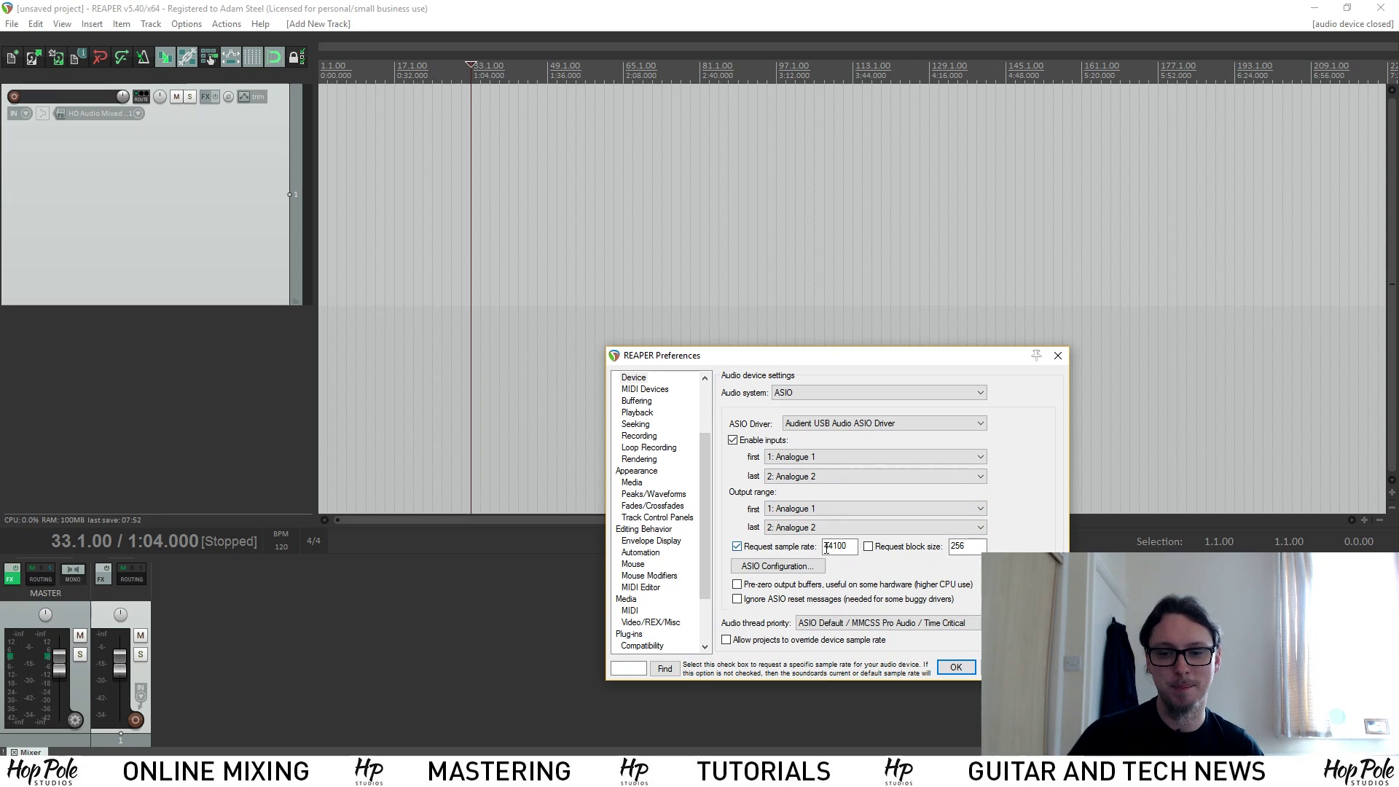
click(850, 547)
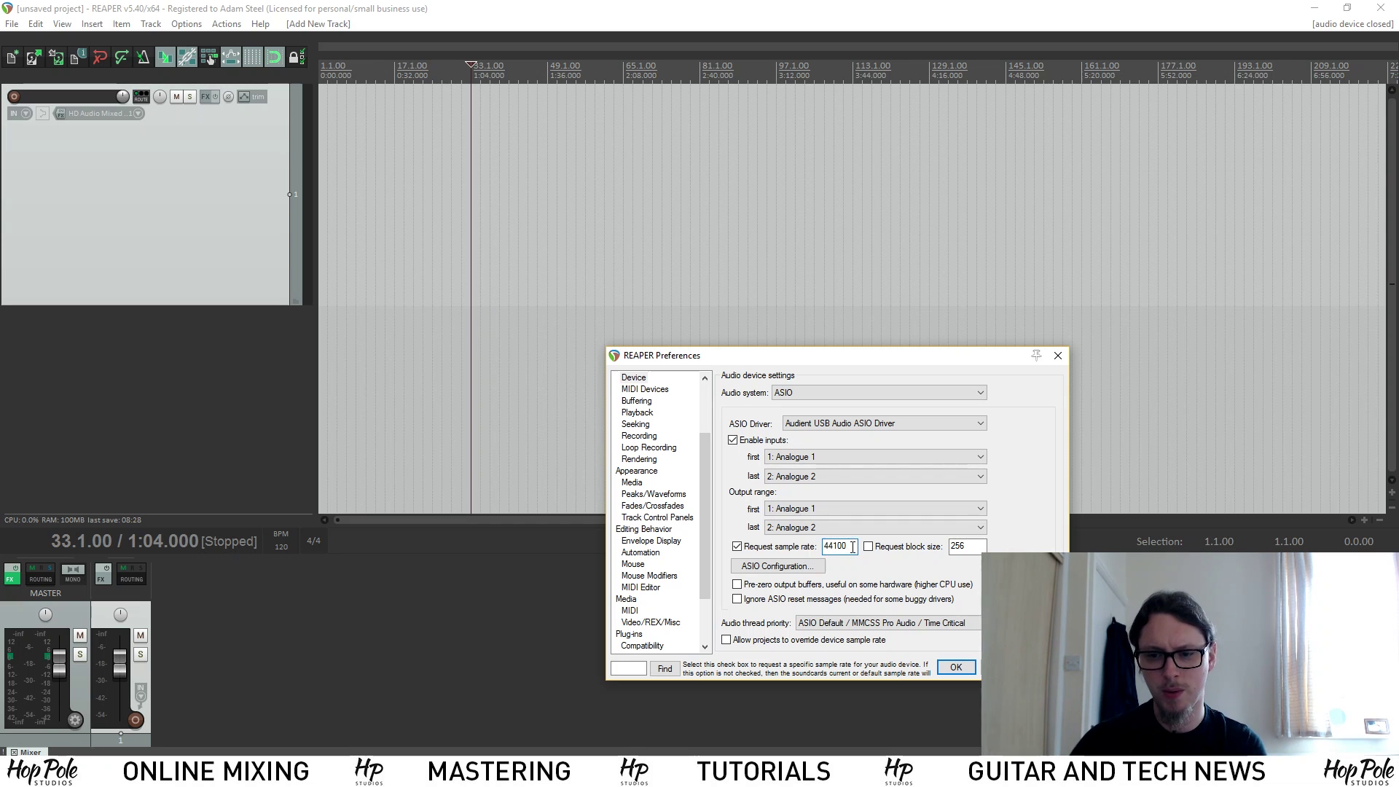
click(952, 667)
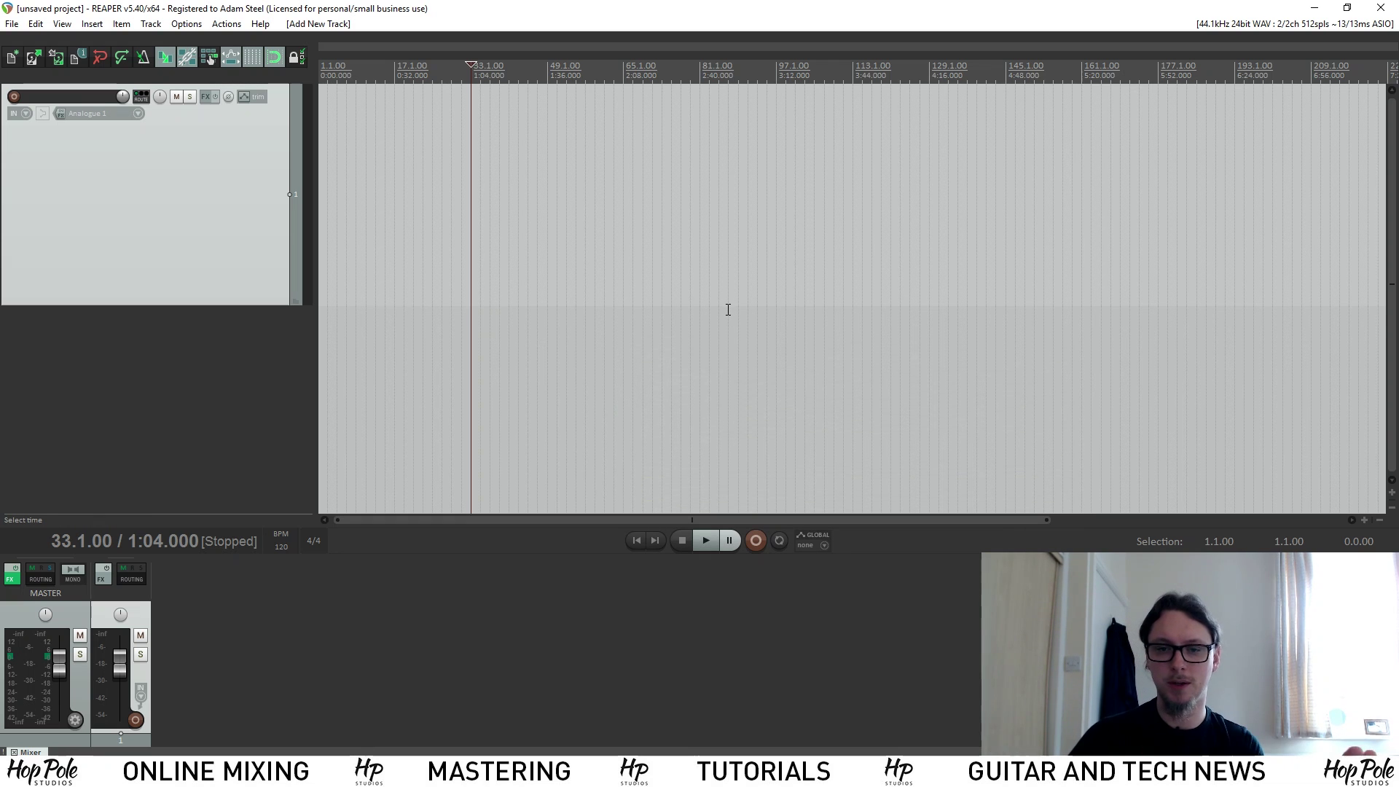
- Reopen the audio device settings and set the requested sample rate to 48000
click(1206, 26)
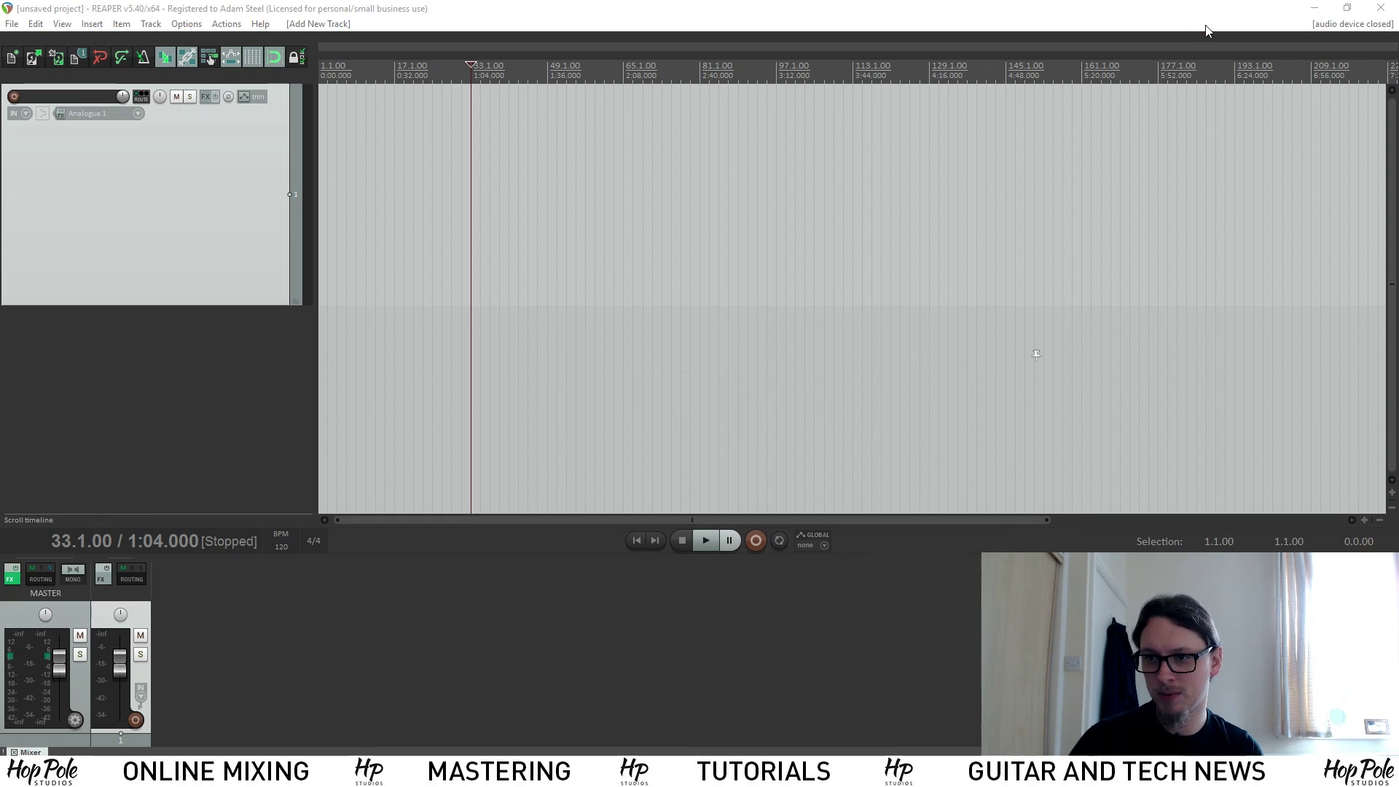
text(48000)
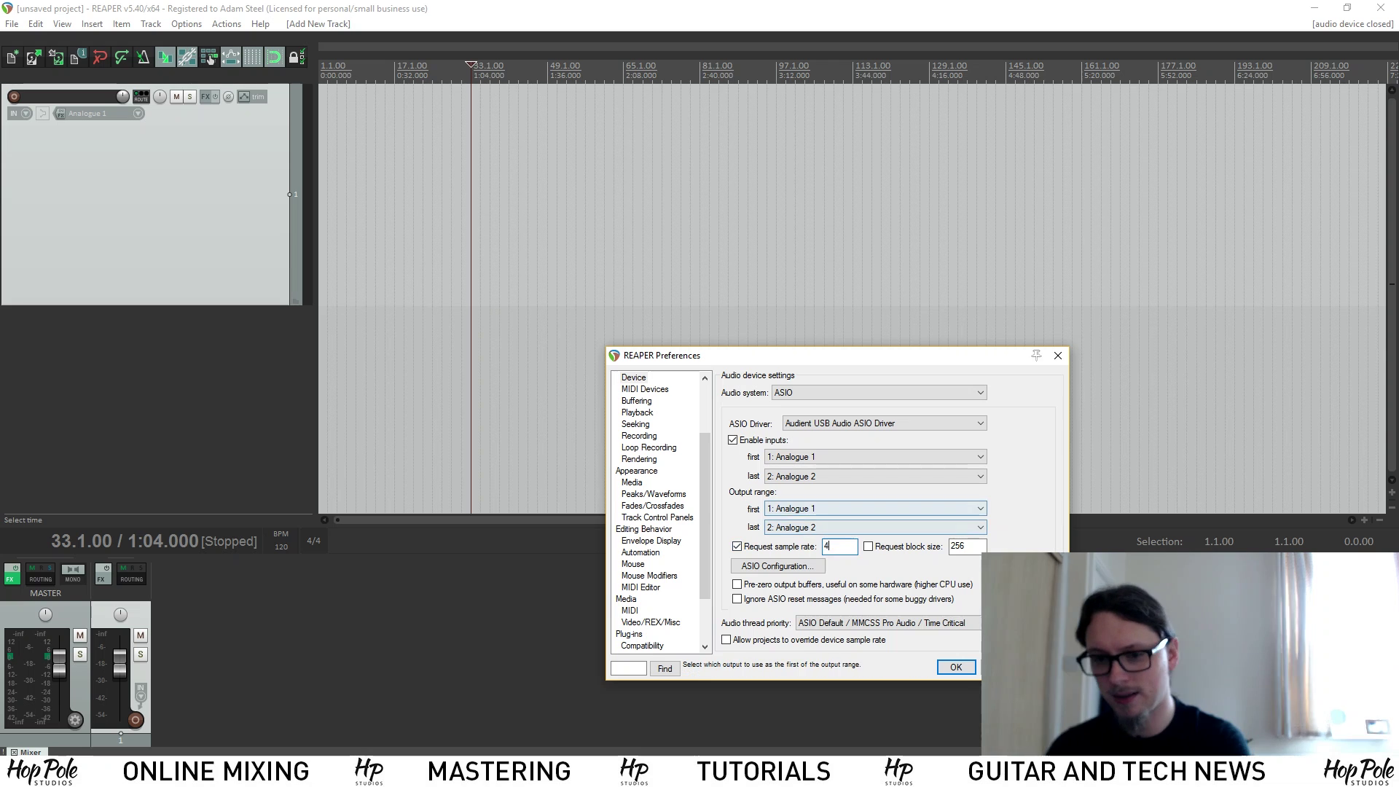
click(955, 669)
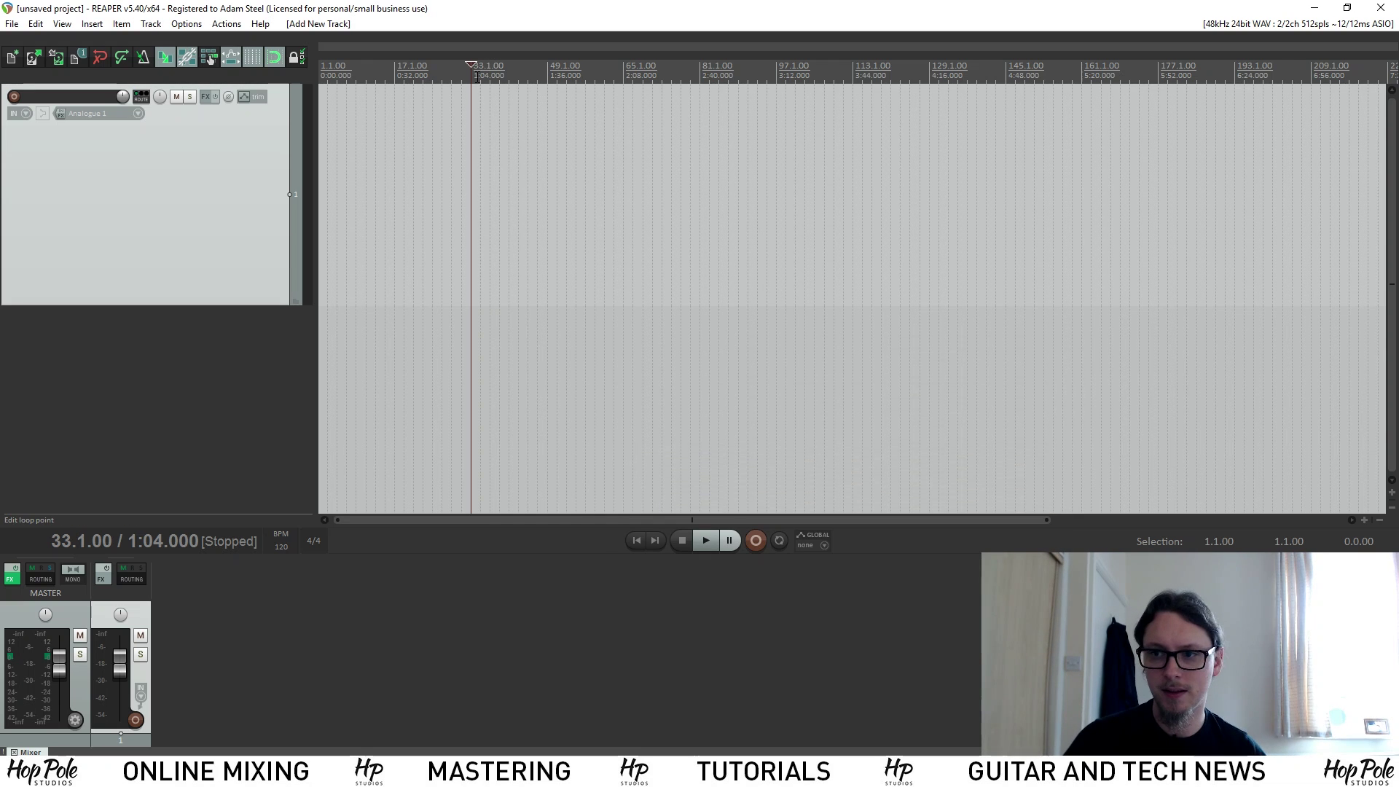
- Delete the empty track from the project
click(678, 772)
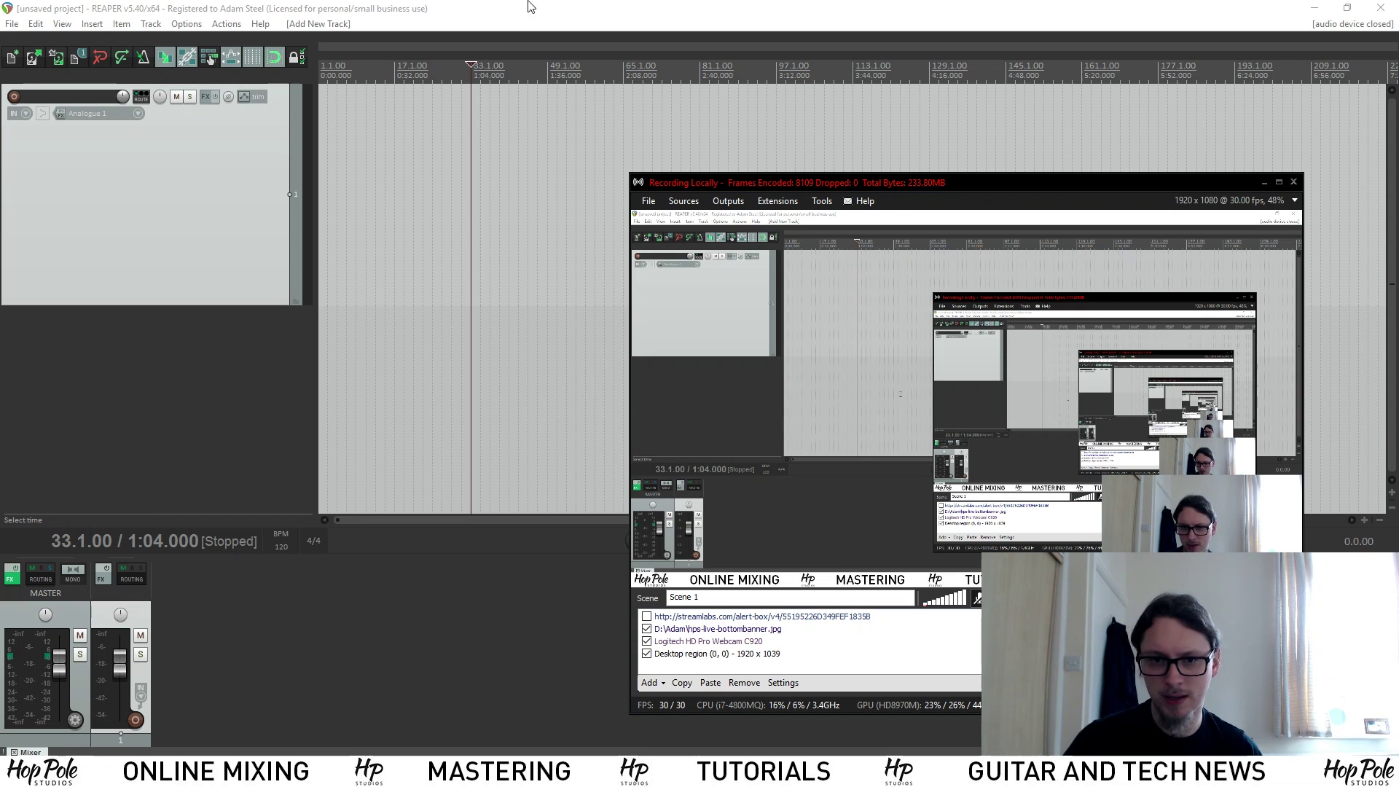
click(473, 175)
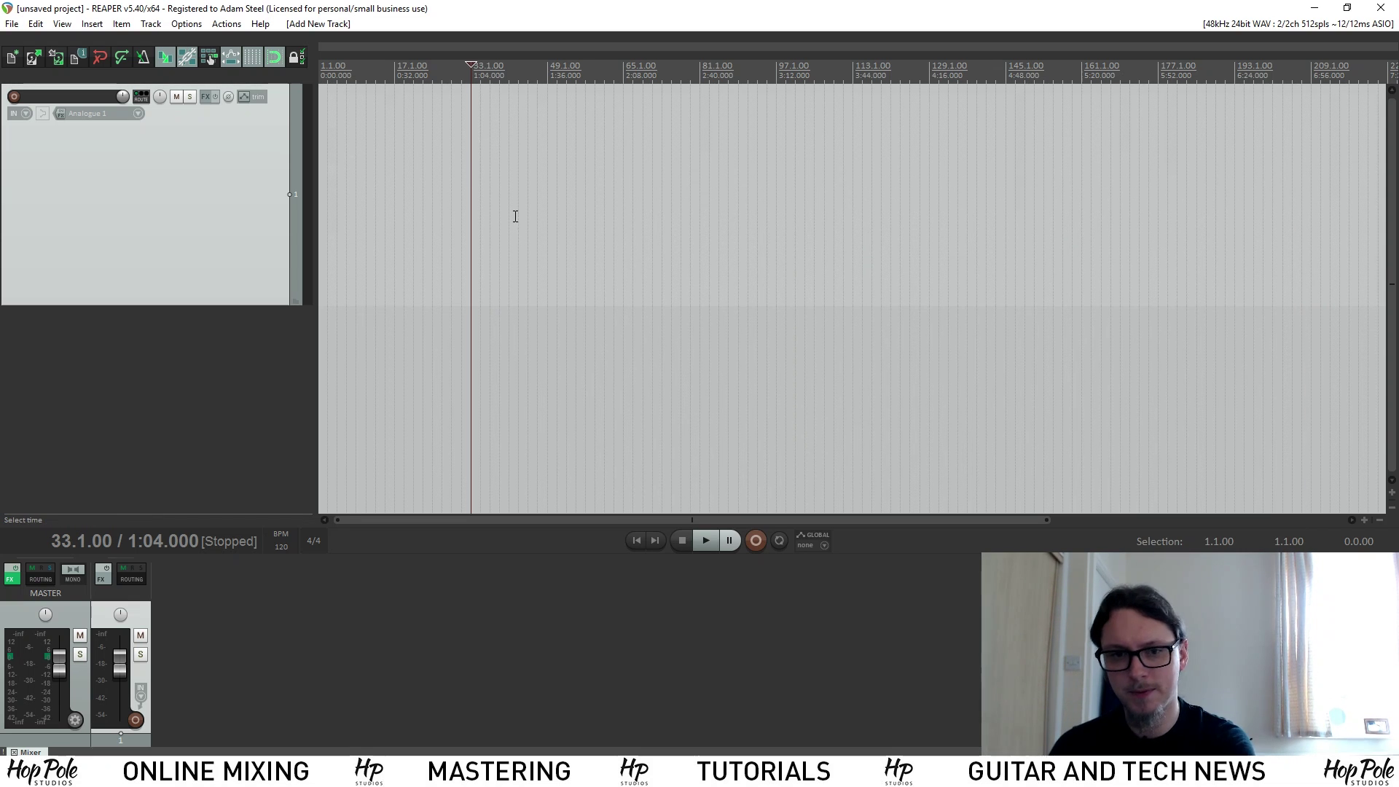
key(Delete)
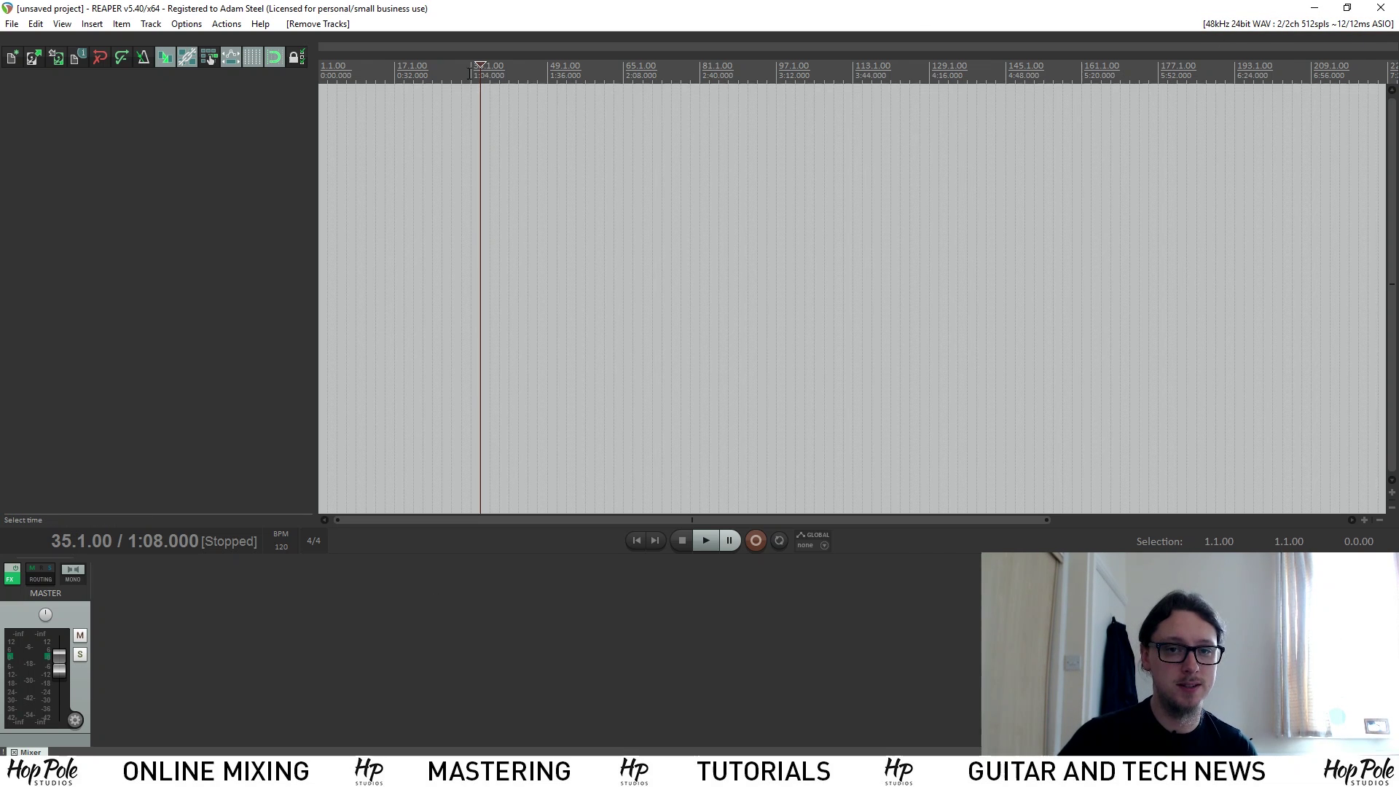
- Enable a fixed project sample rate in the project settings and set it to 48000 Hz
click(11, 25)
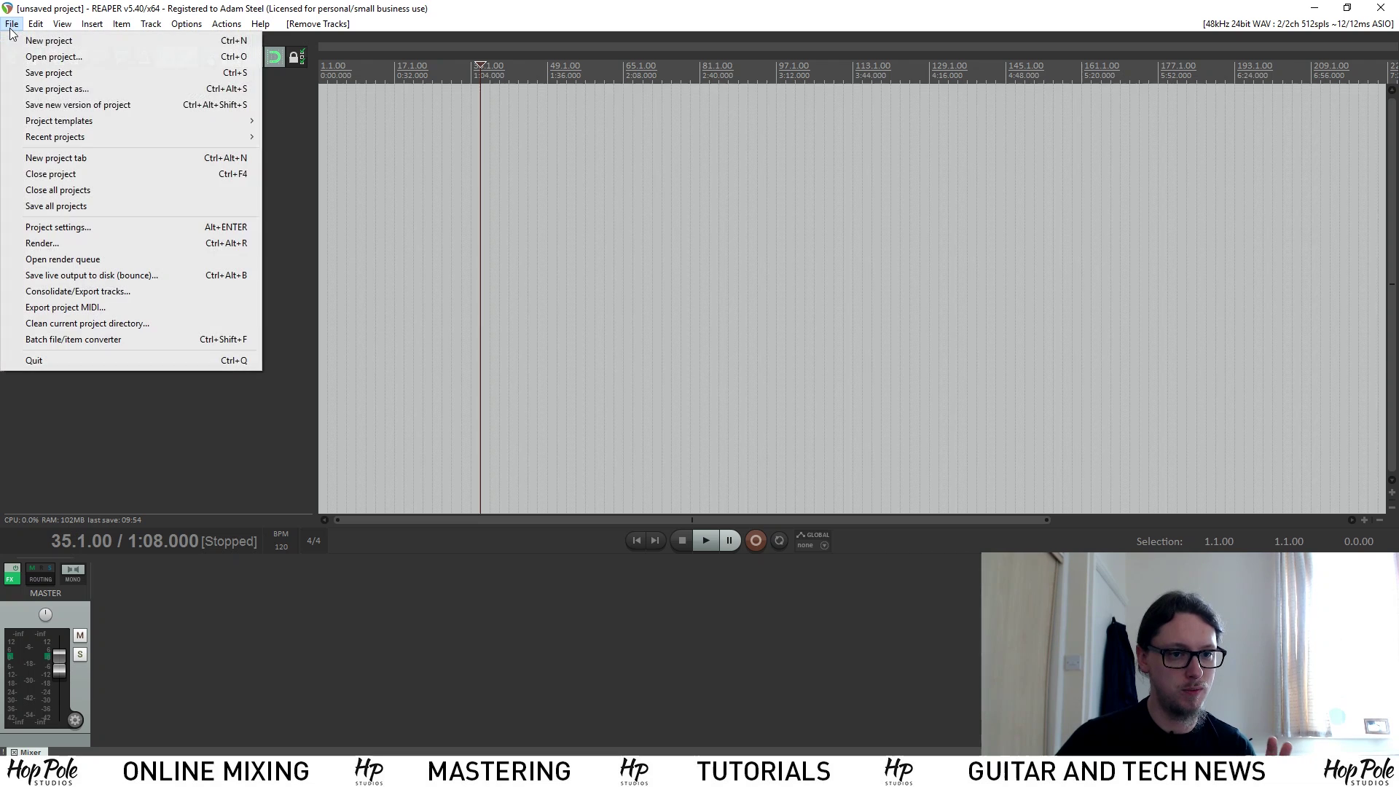
click(59, 229)
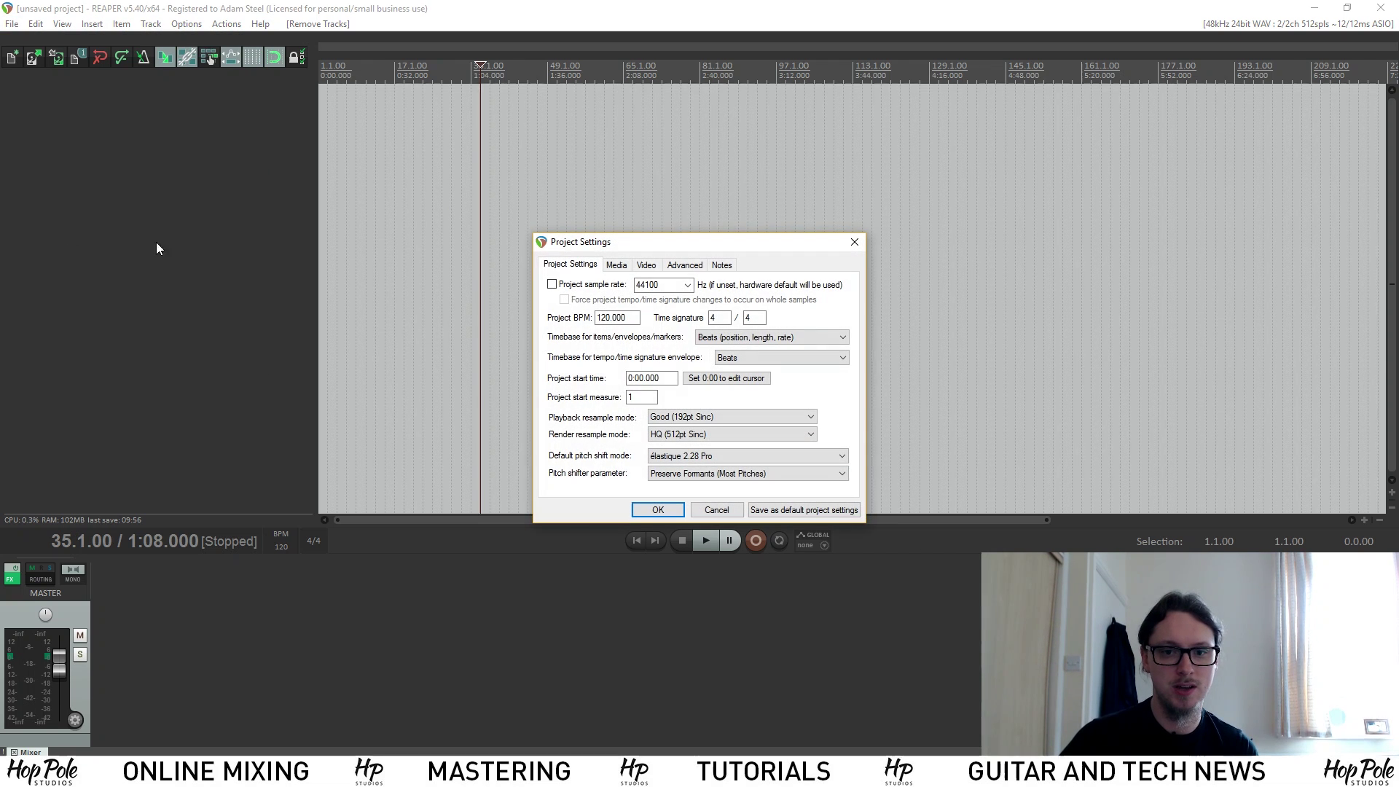
click(551, 284)
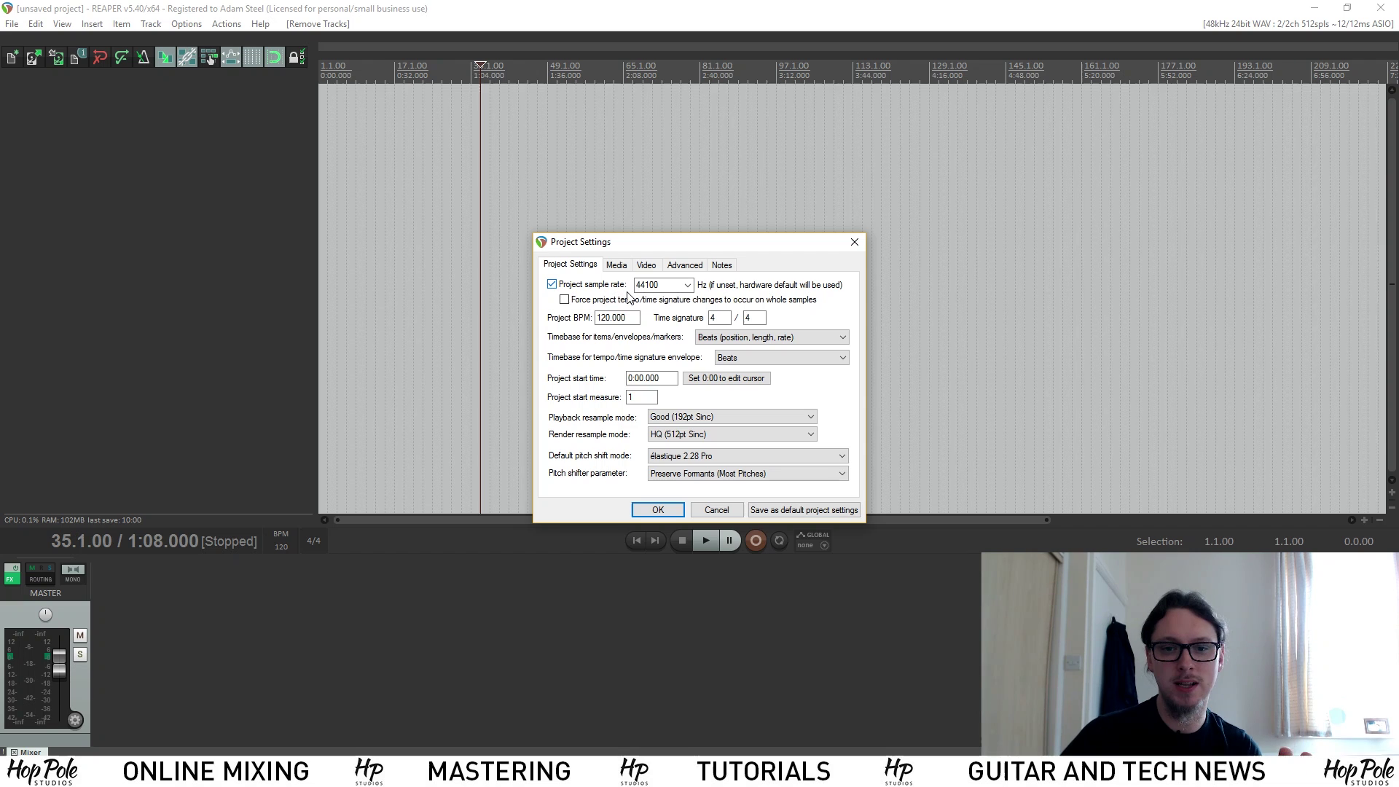
click(688, 285)
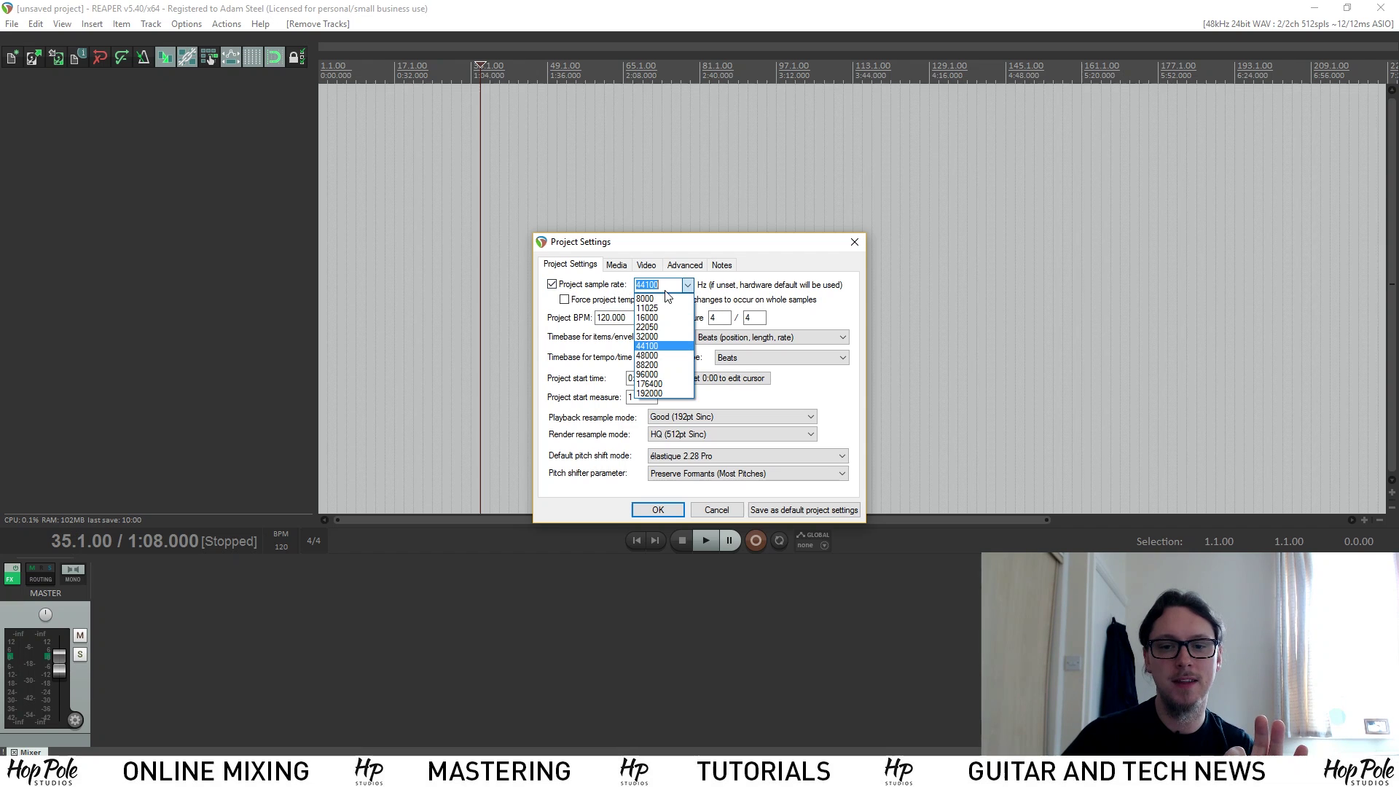
click(659, 355)
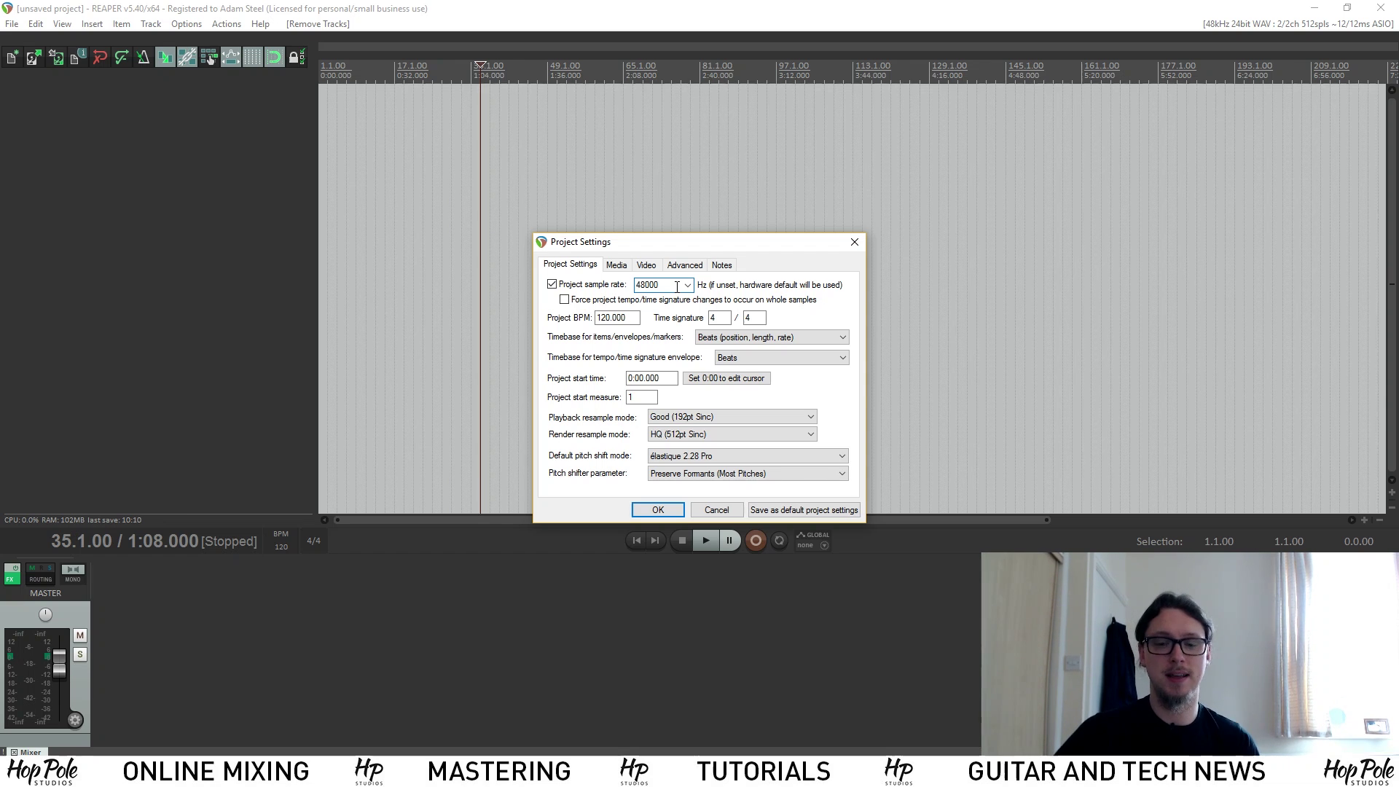
click(652, 510)
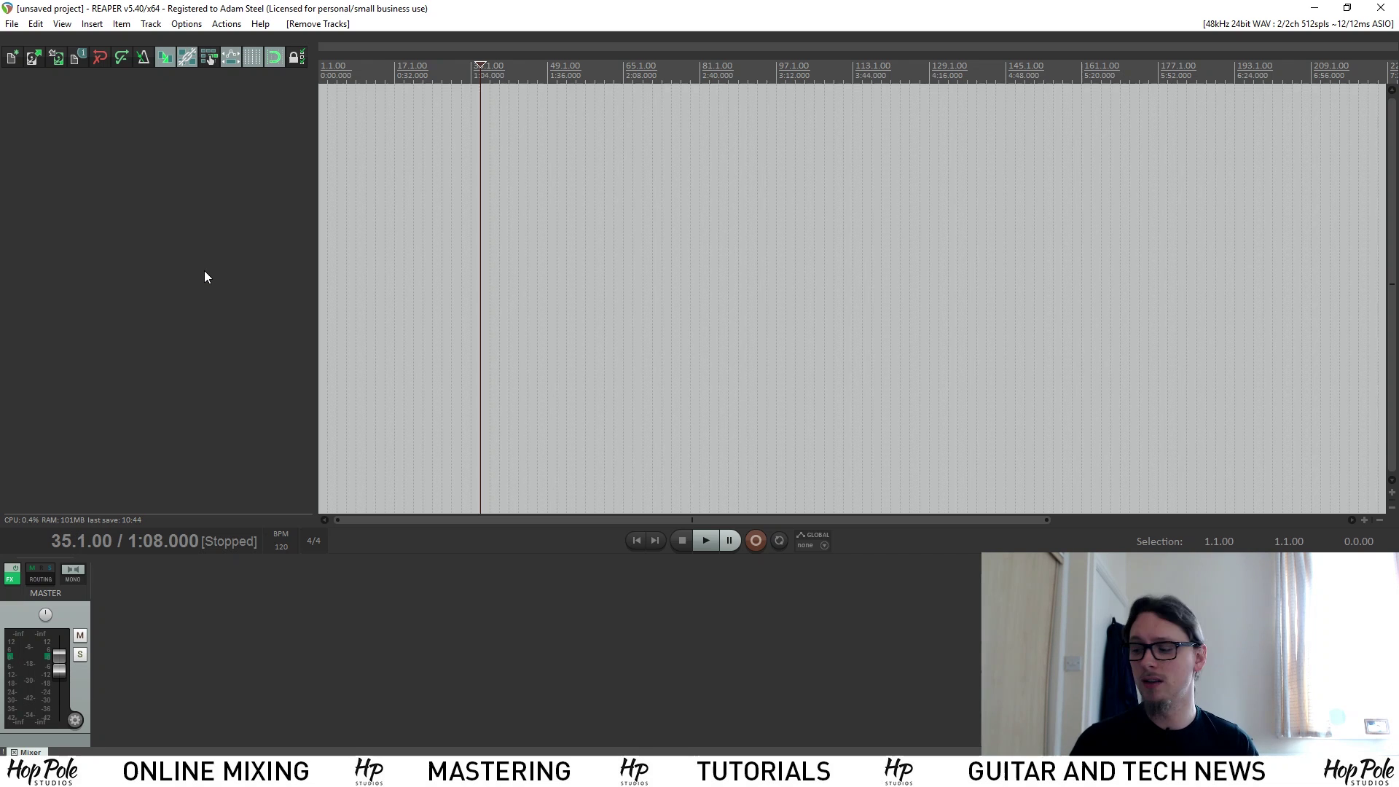
- Insert a new track and make a time selection from measure 29 to measure 137
right_click(178, 197)
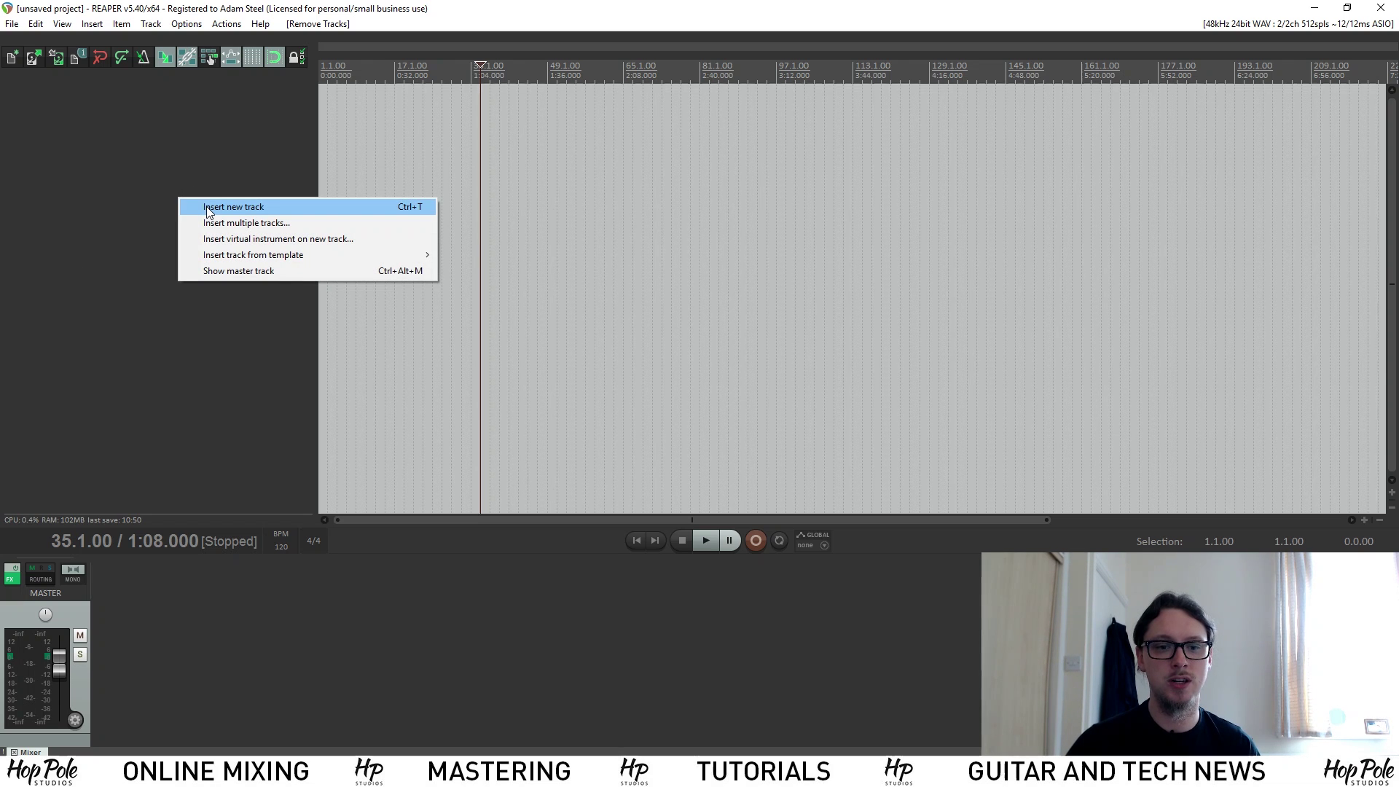
click(208, 210)
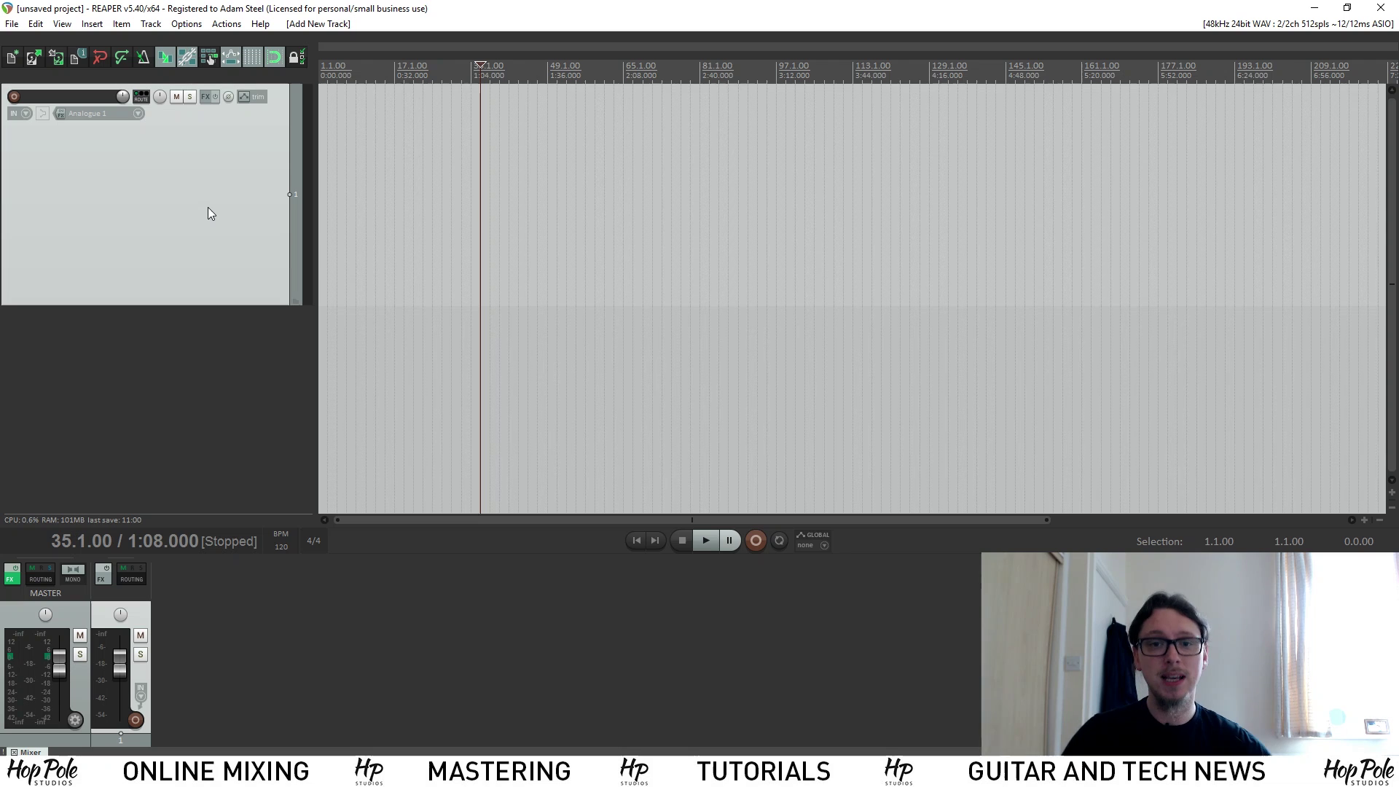
click(474, 74)
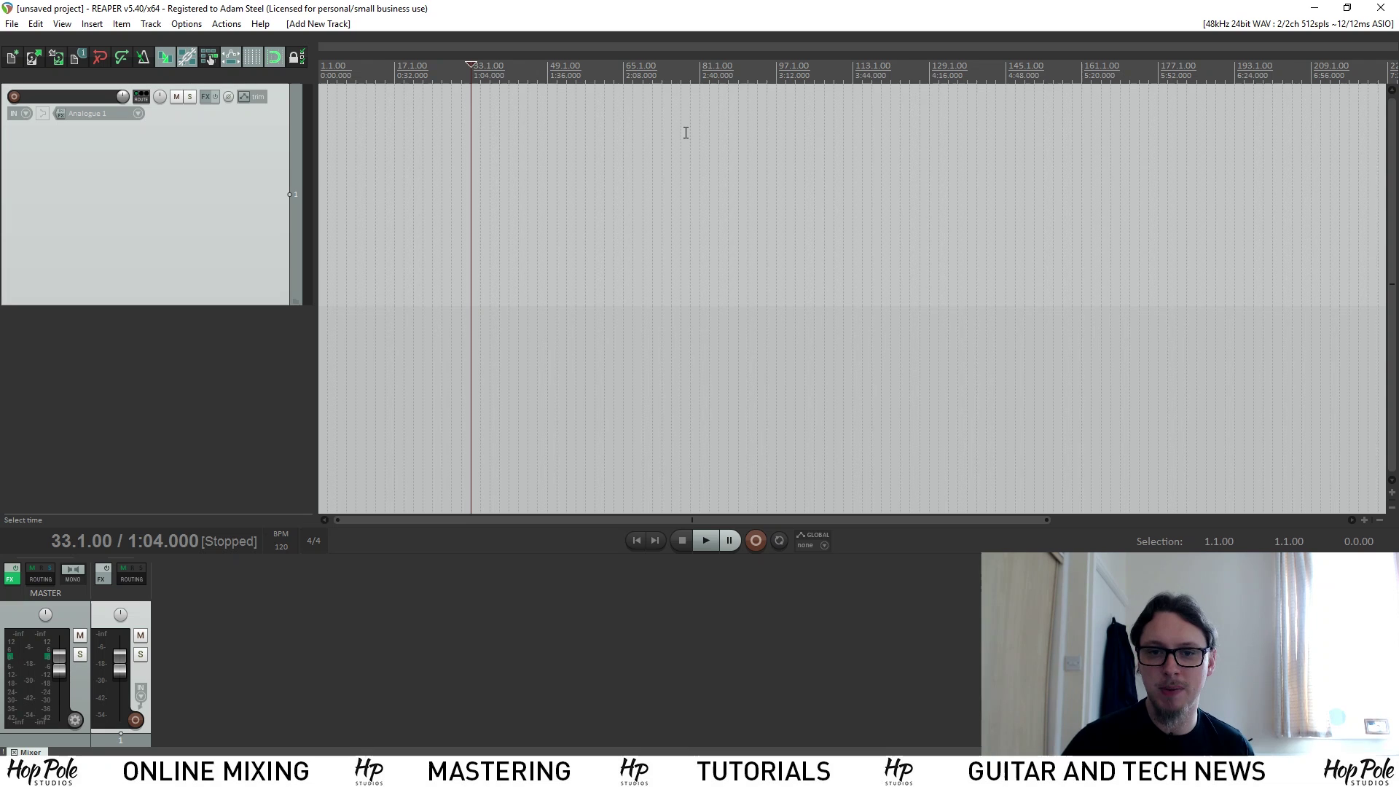
drag(453, 154, 968, 211)
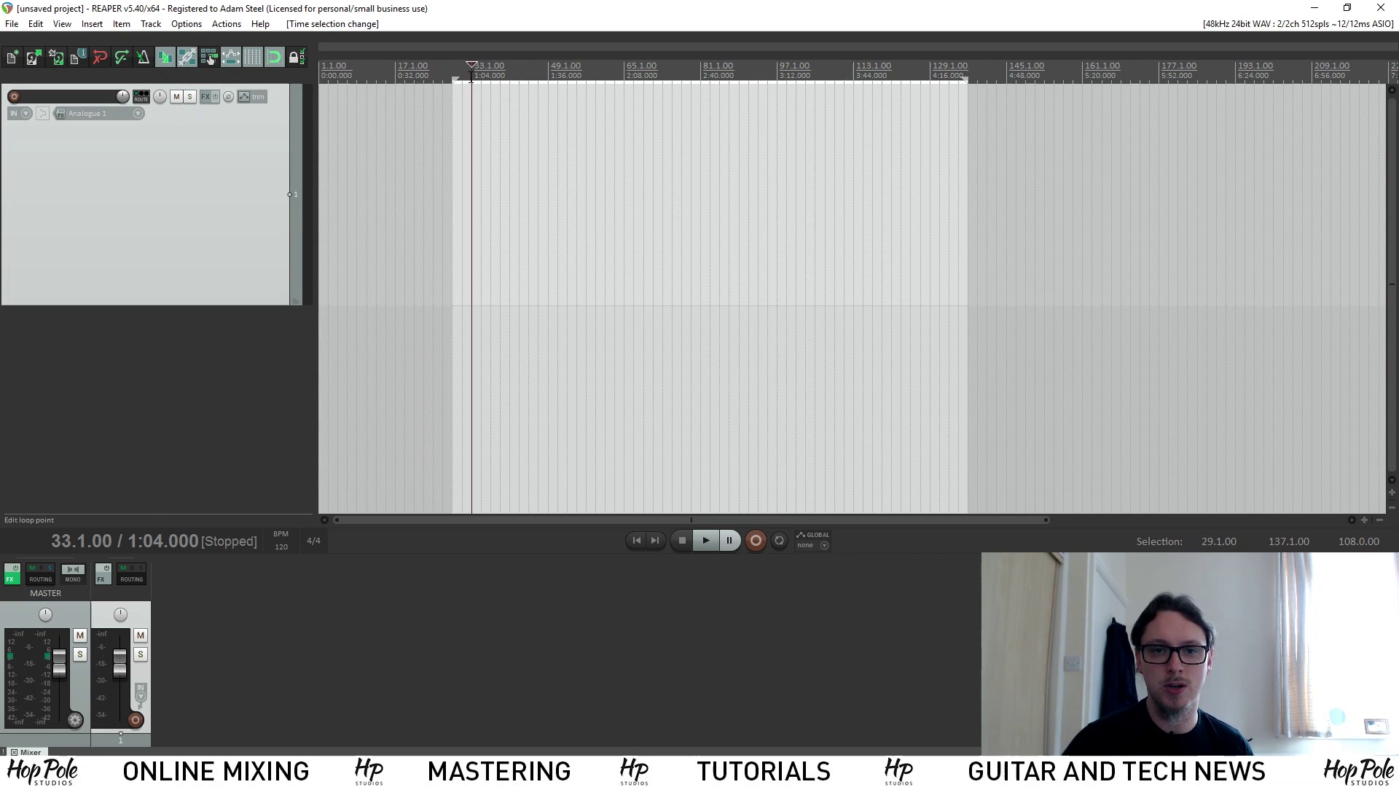
right_click(471, 136)
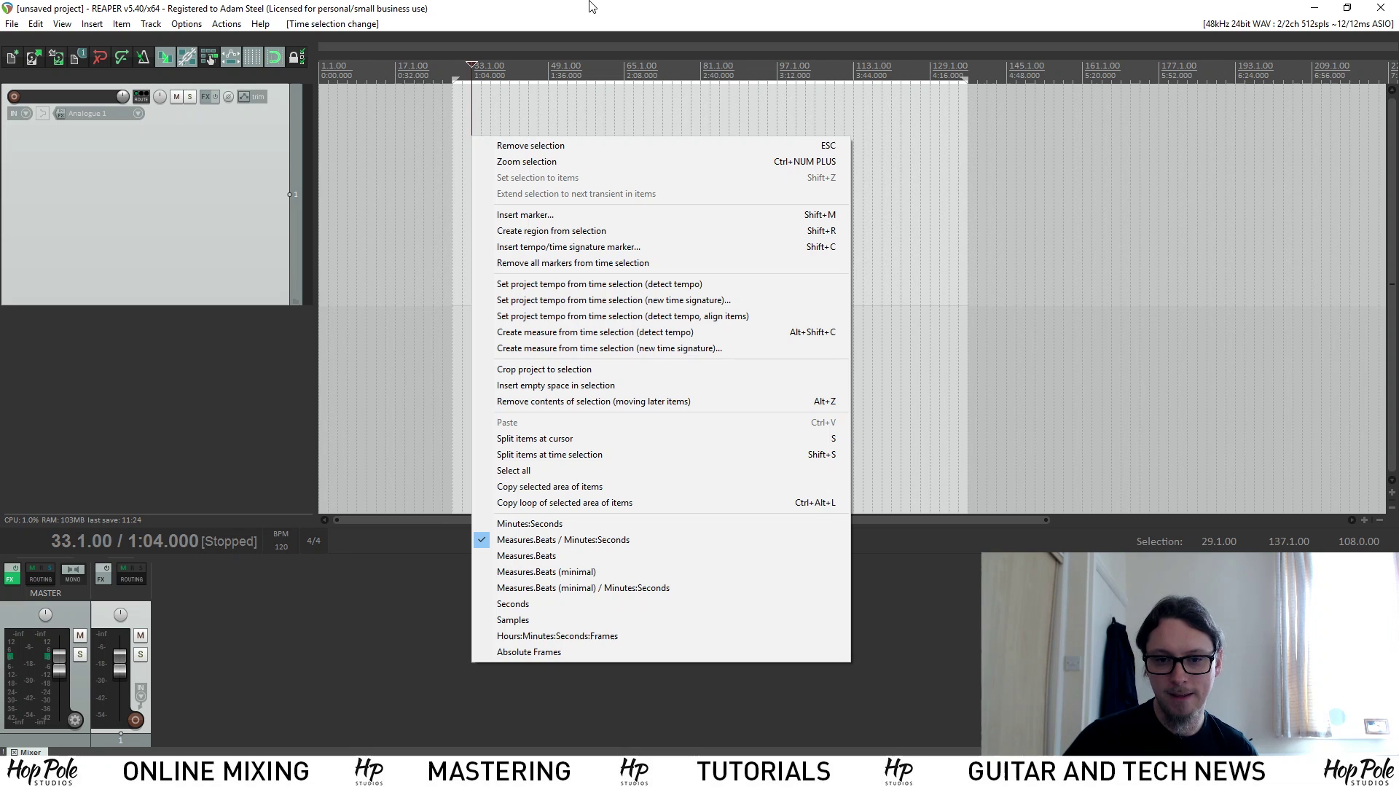
key(Escape)
right_click(472, 72)
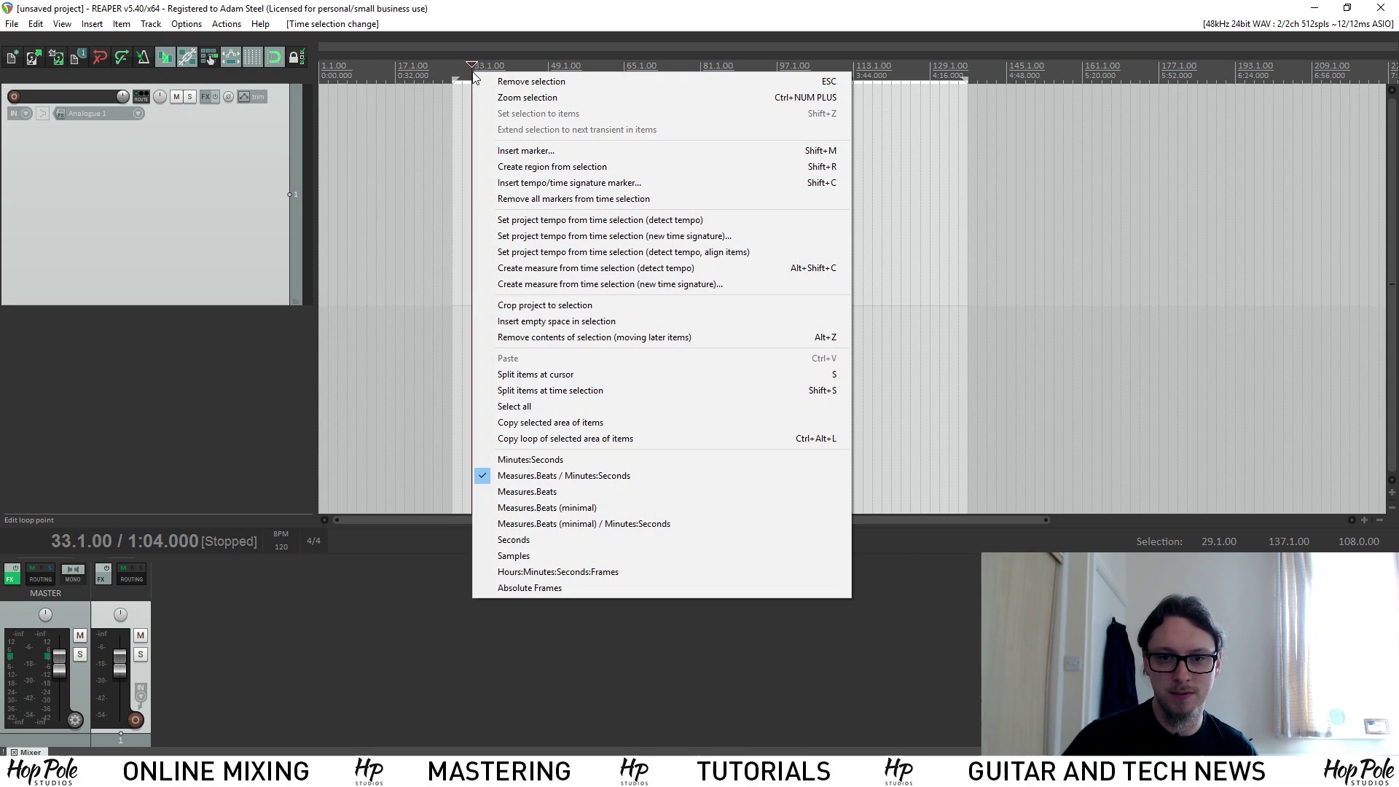
key(Escape)
right_click(470, 124)
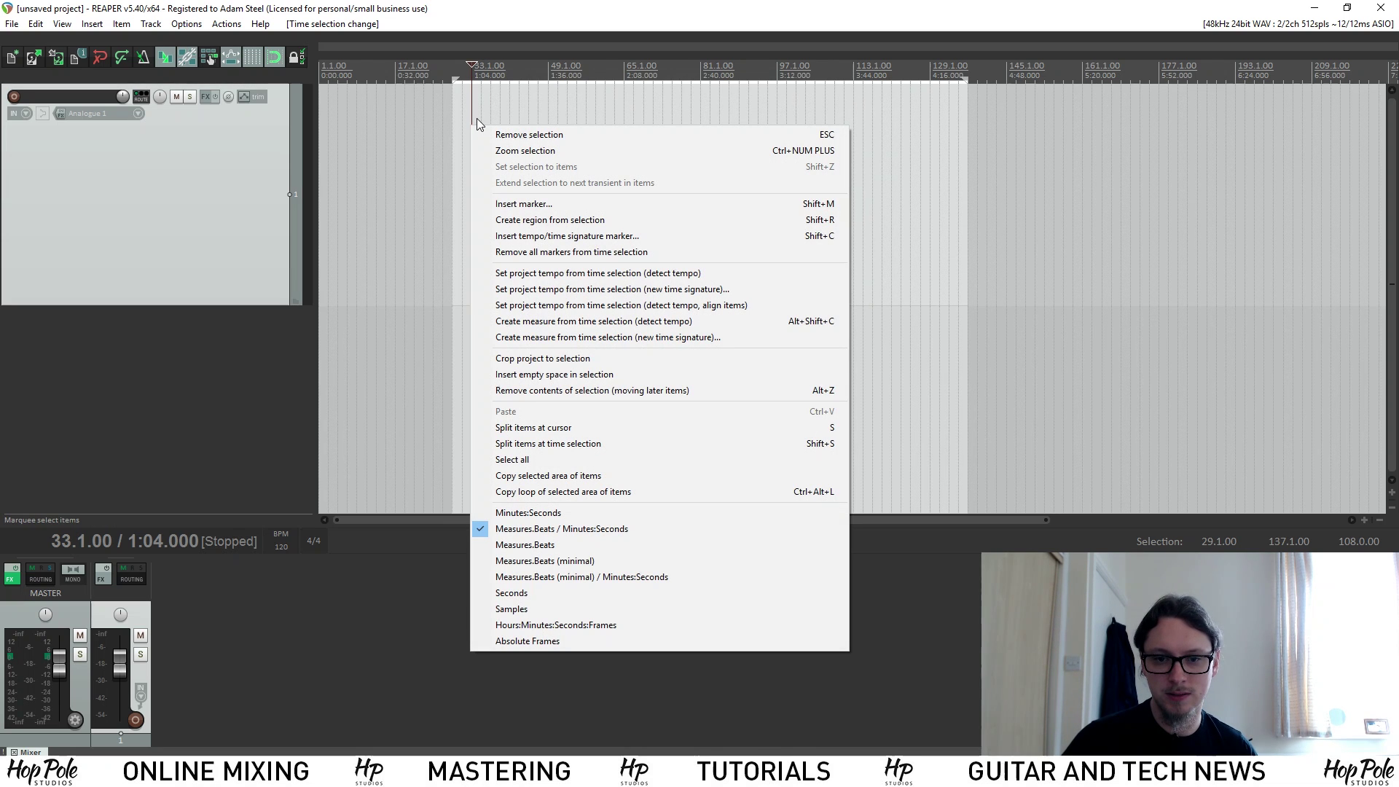
- Import the Theme Tune ver1 WAV file onto the new track at measure 35 and move the edit cursor to measure 39
click(478, 118)
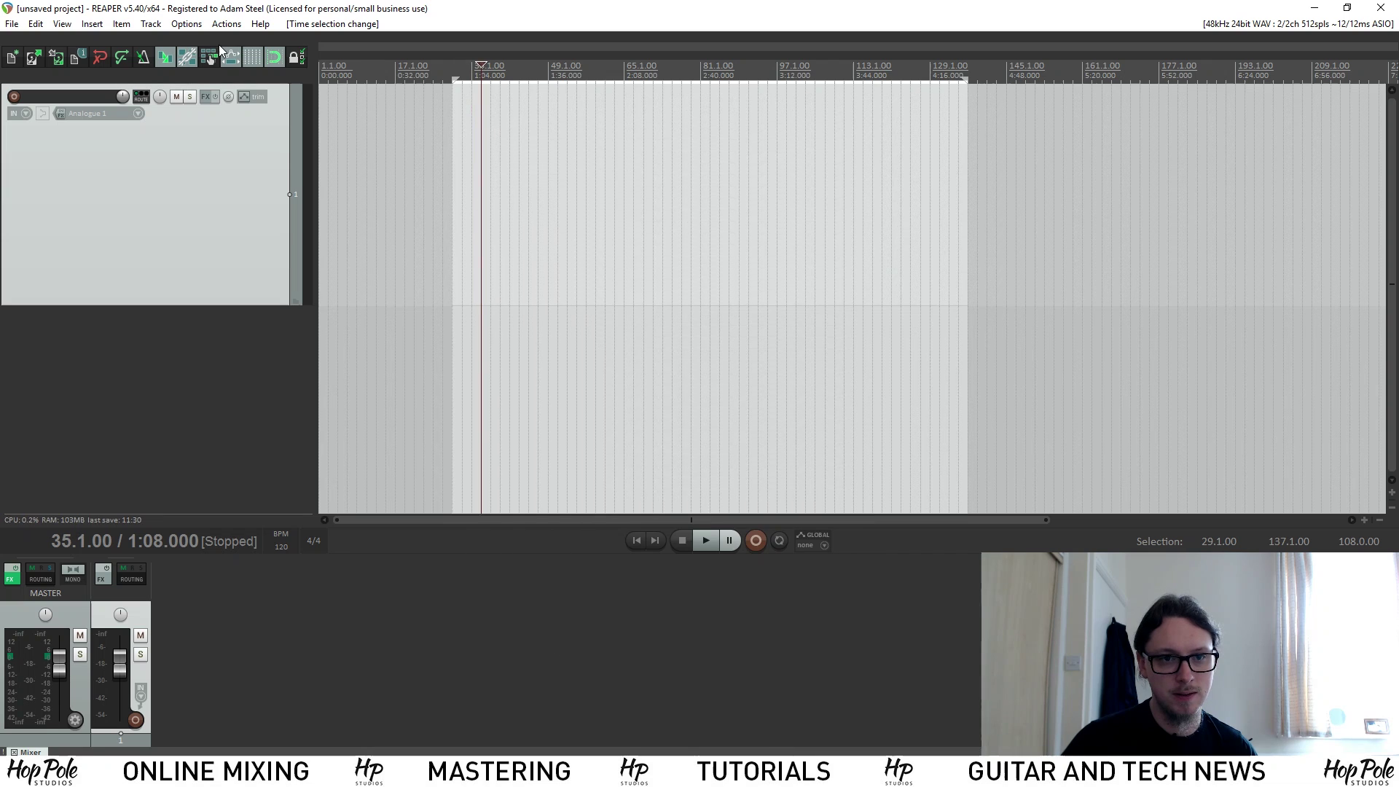
click(98, 28)
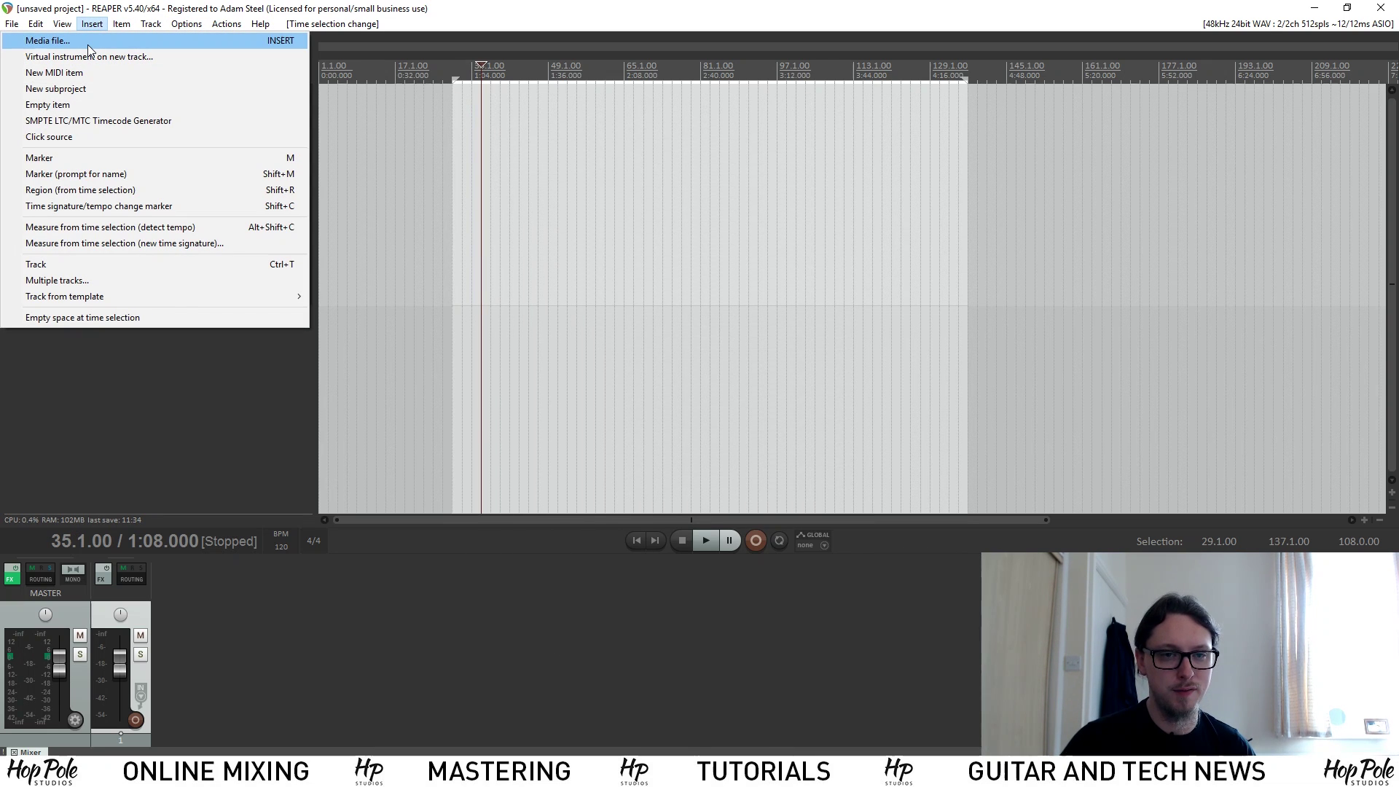
click(88, 45)
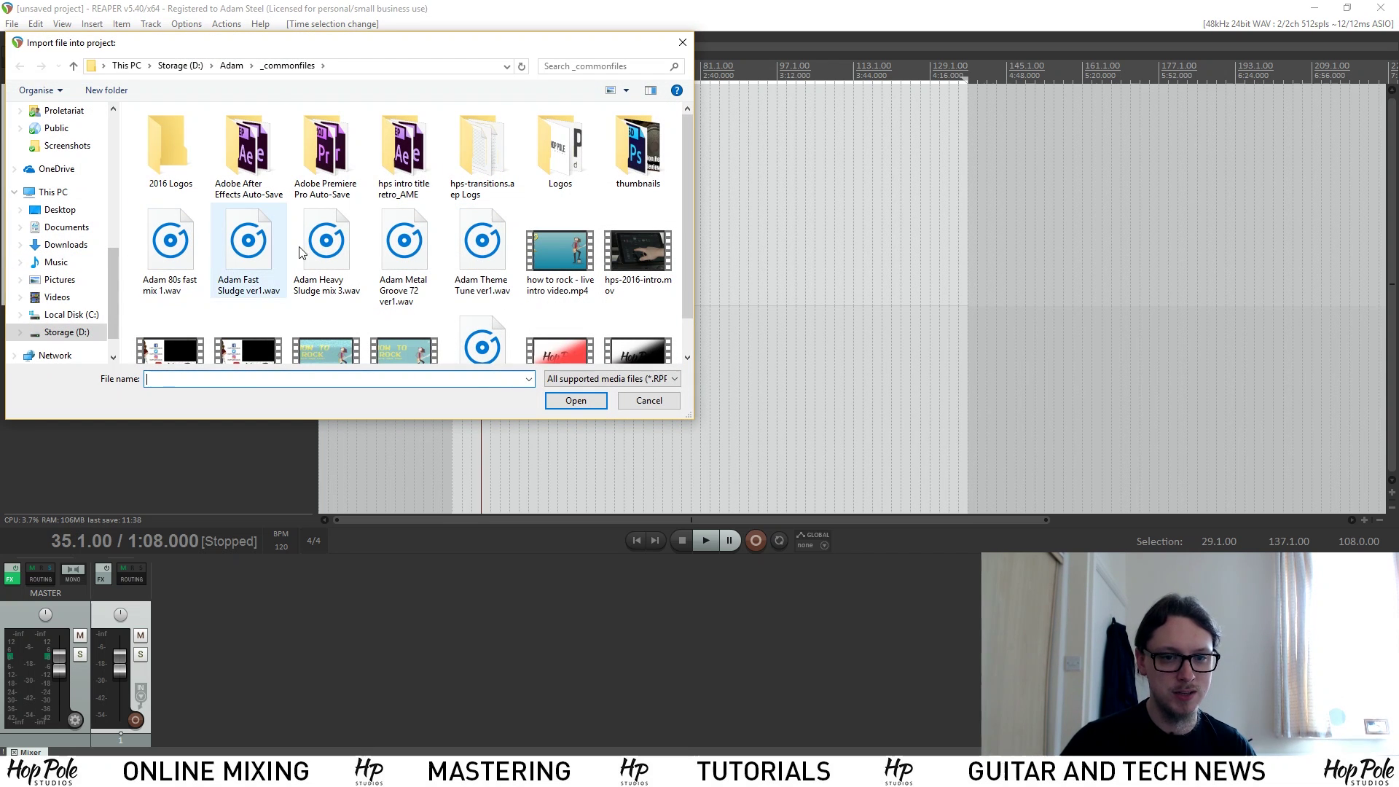
double_click(482, 241)
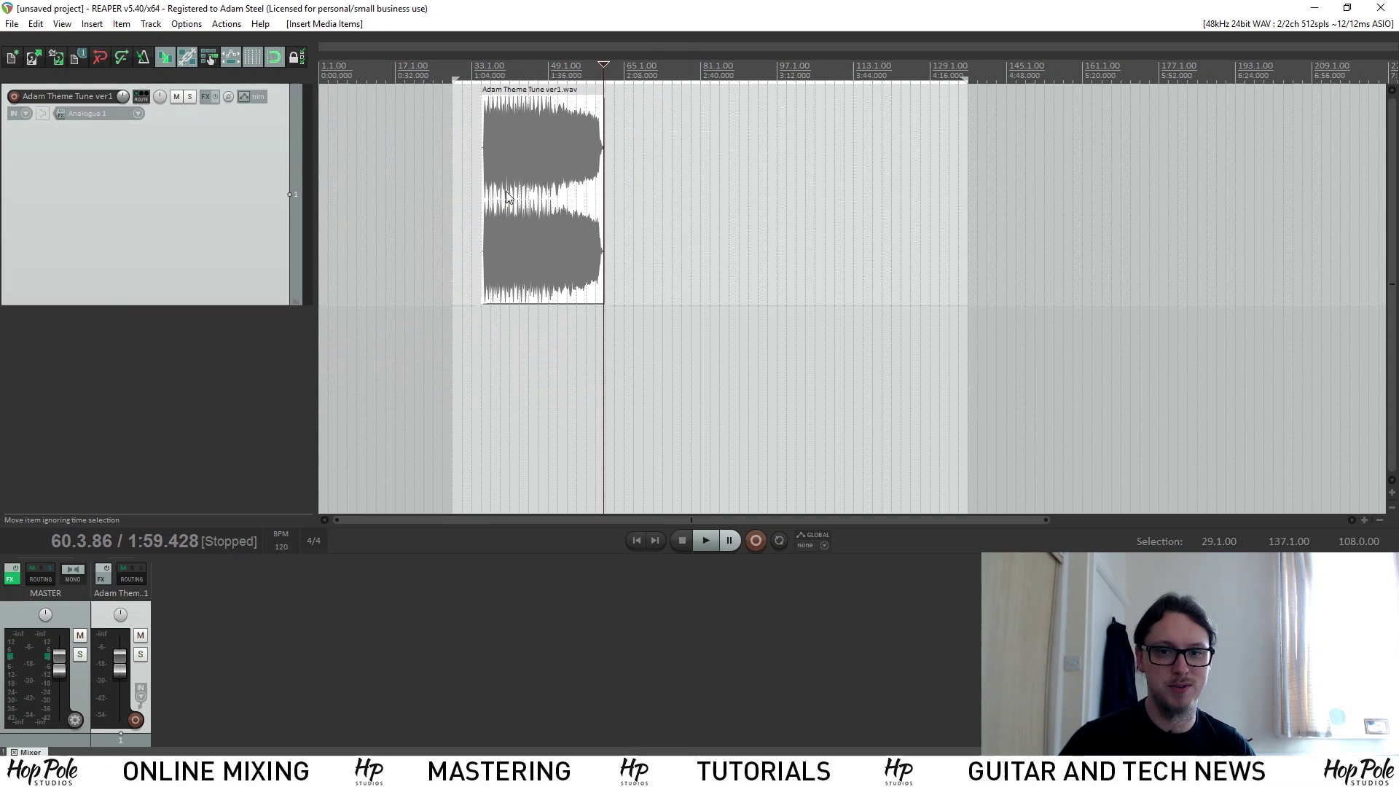
click(501, 69)
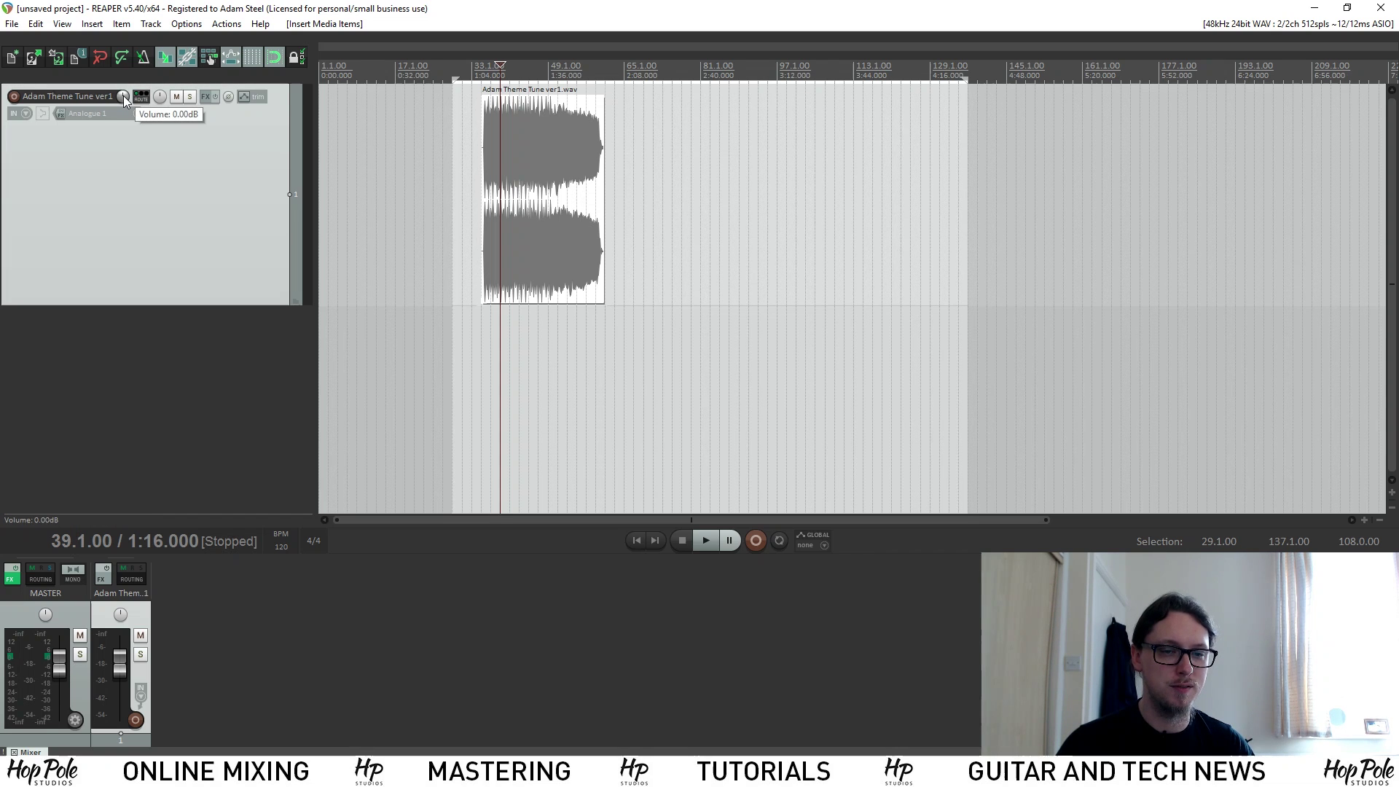
- Lower the volume of the Theme Tune track and play the song from measure 39 to check its level
drag(124, 98, 124, 119)
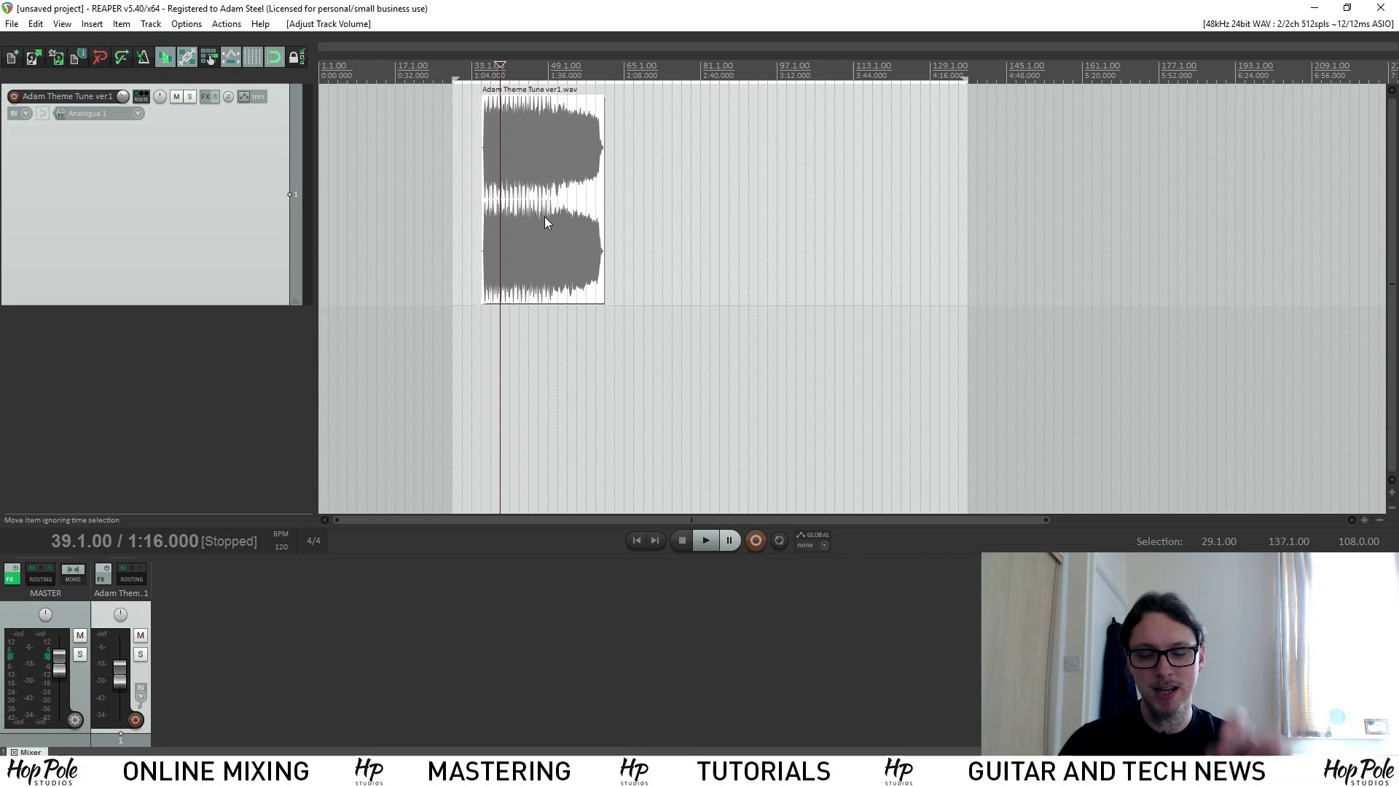
key(space)
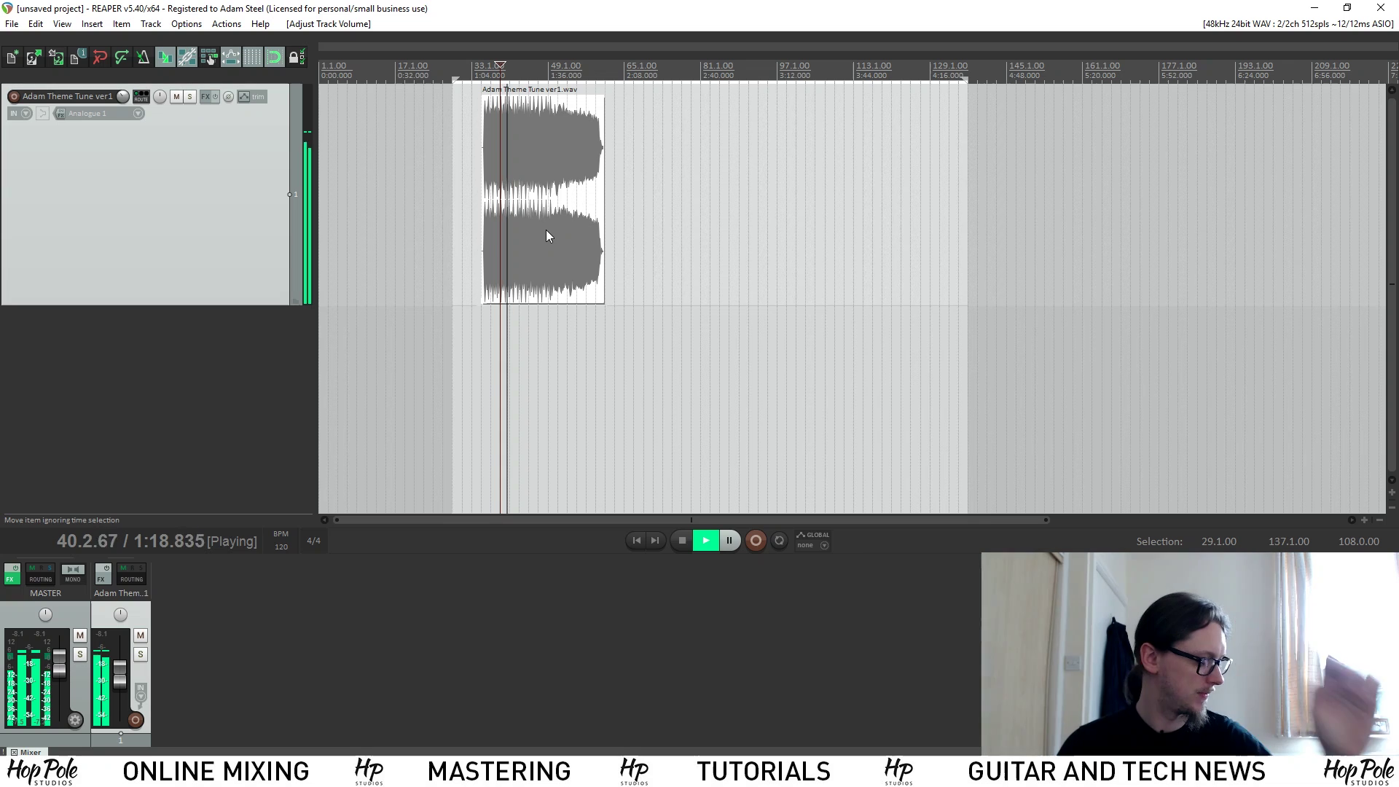
key(space)
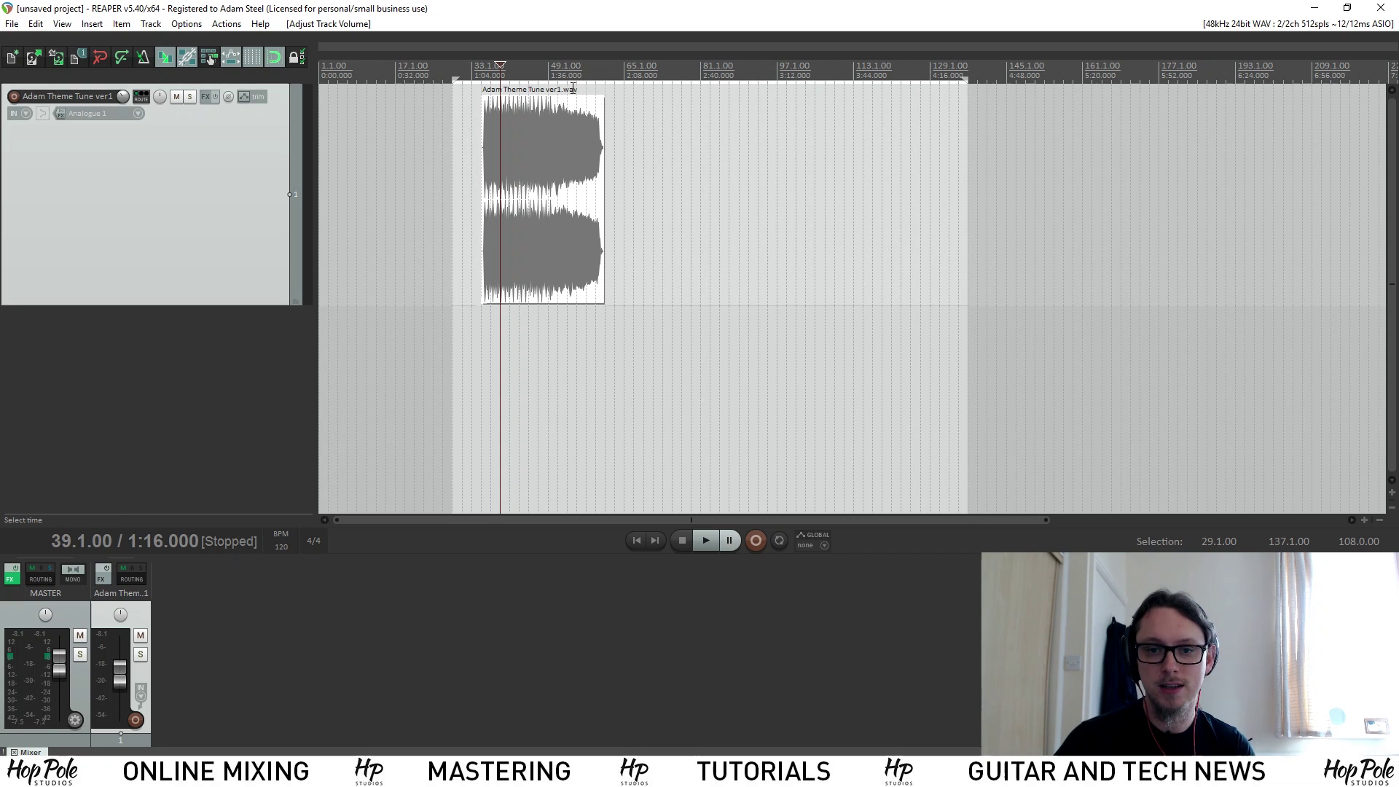
key(space)
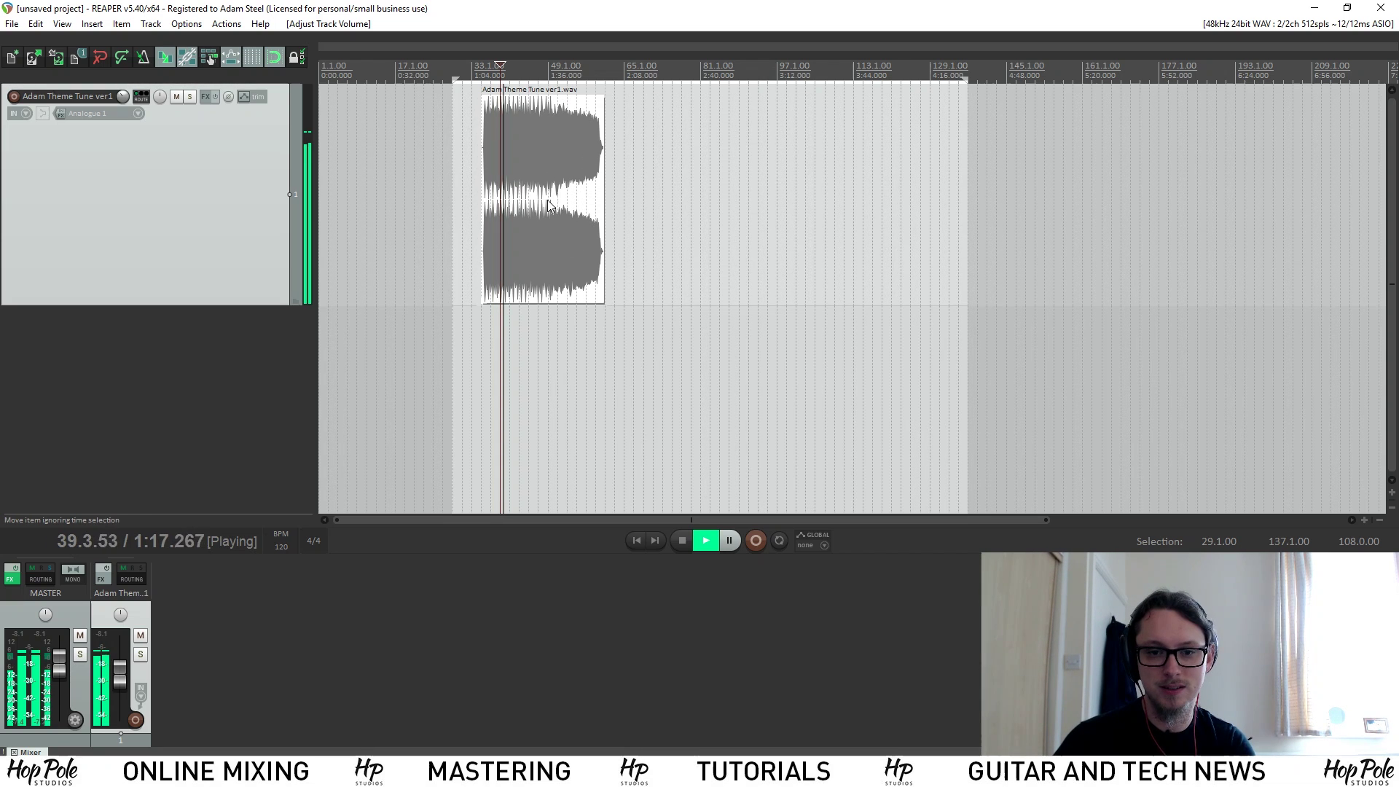
key(space)
- Move the edit cursor to 35.4.00, where the waveform starts, and play the song briefly from there
scroll(705, 67, up, 5)
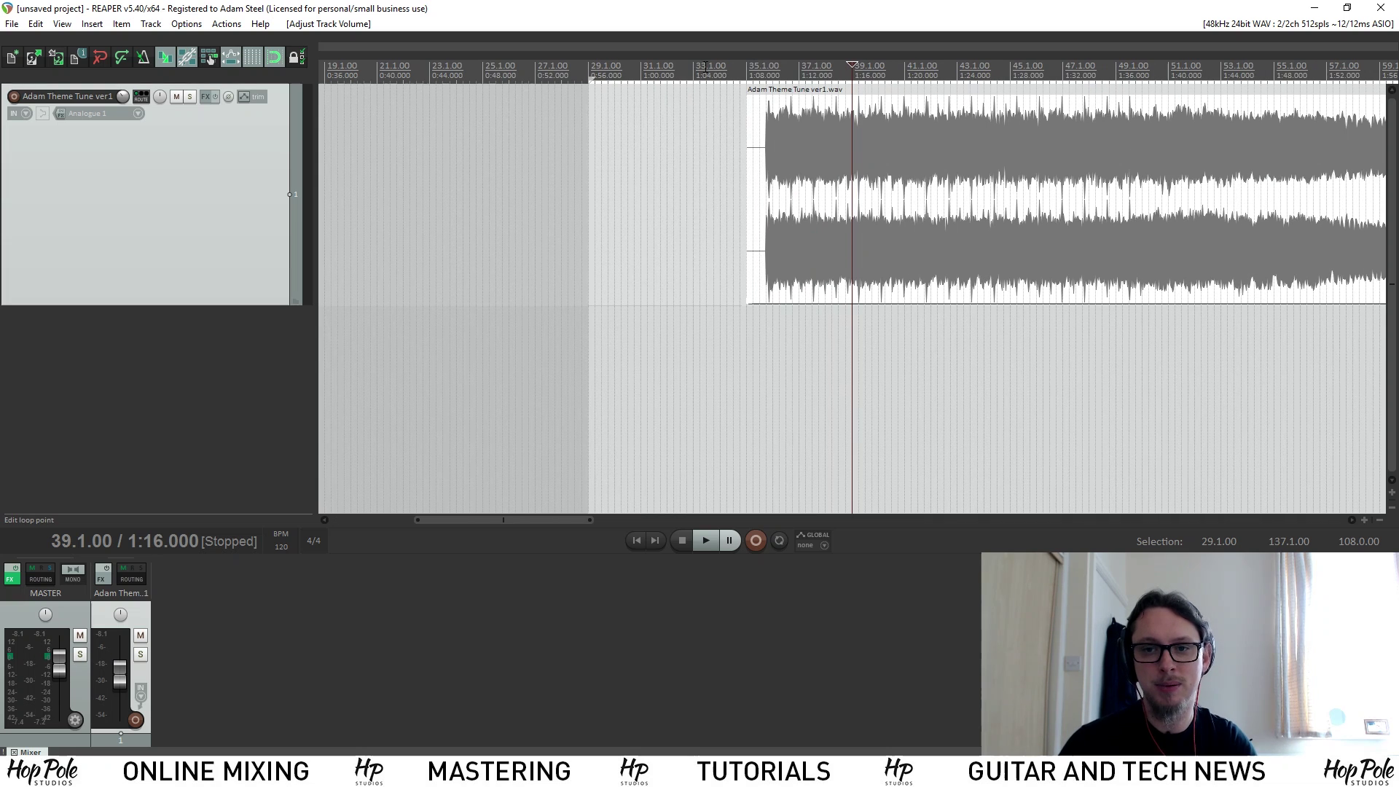
click(768, 73)
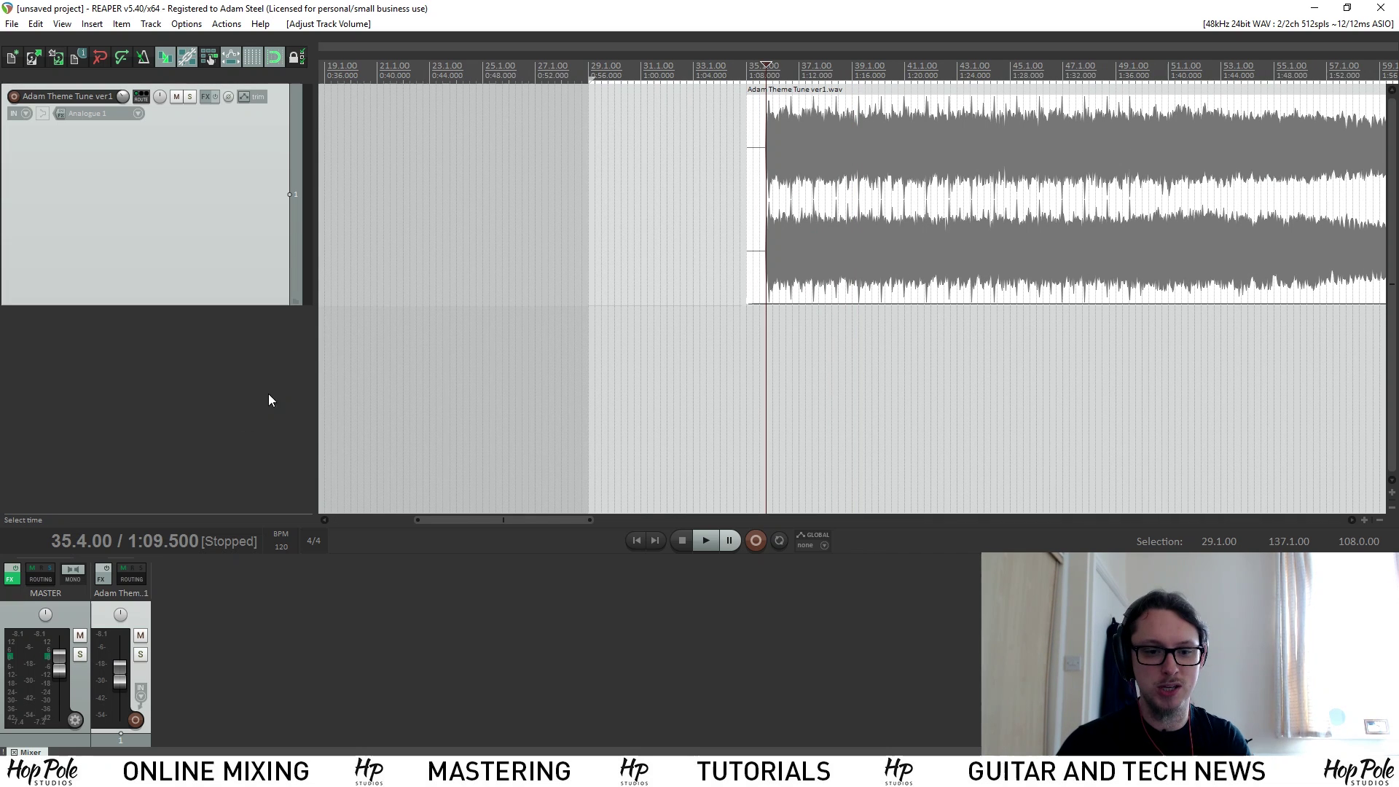
click(705, 541)
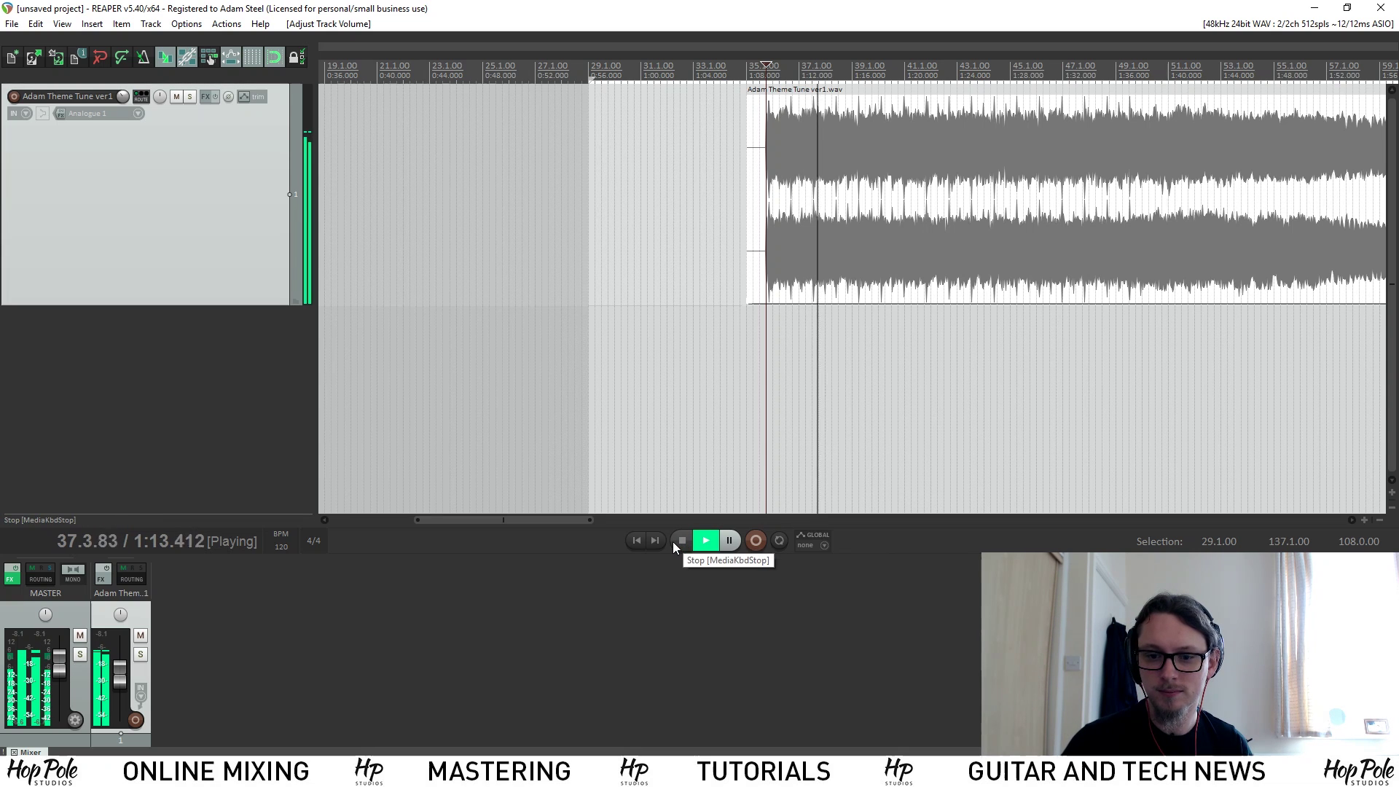
click(682, 541)
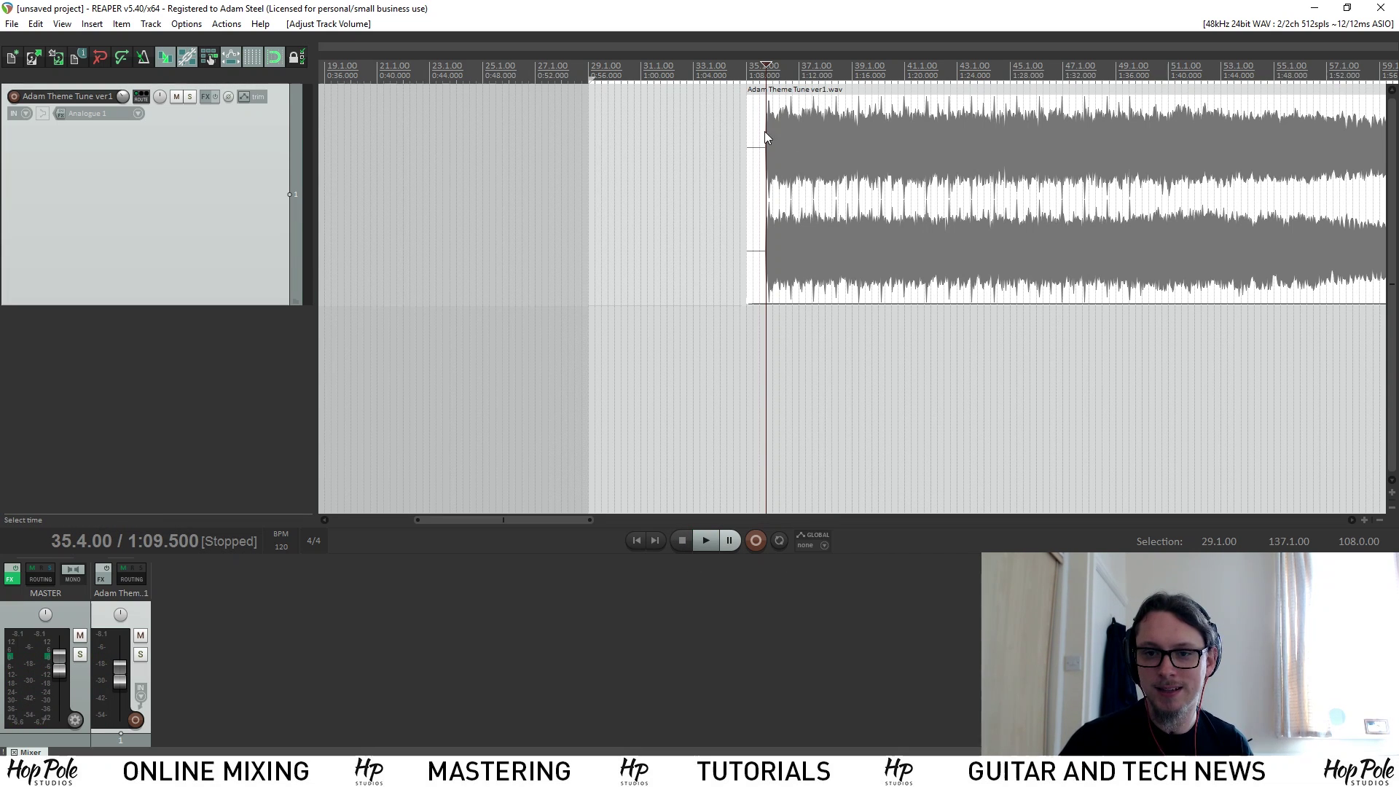
- Move the edit cursor to several positions along the audio clip, finishing at 40.2.00
click(819, 73)
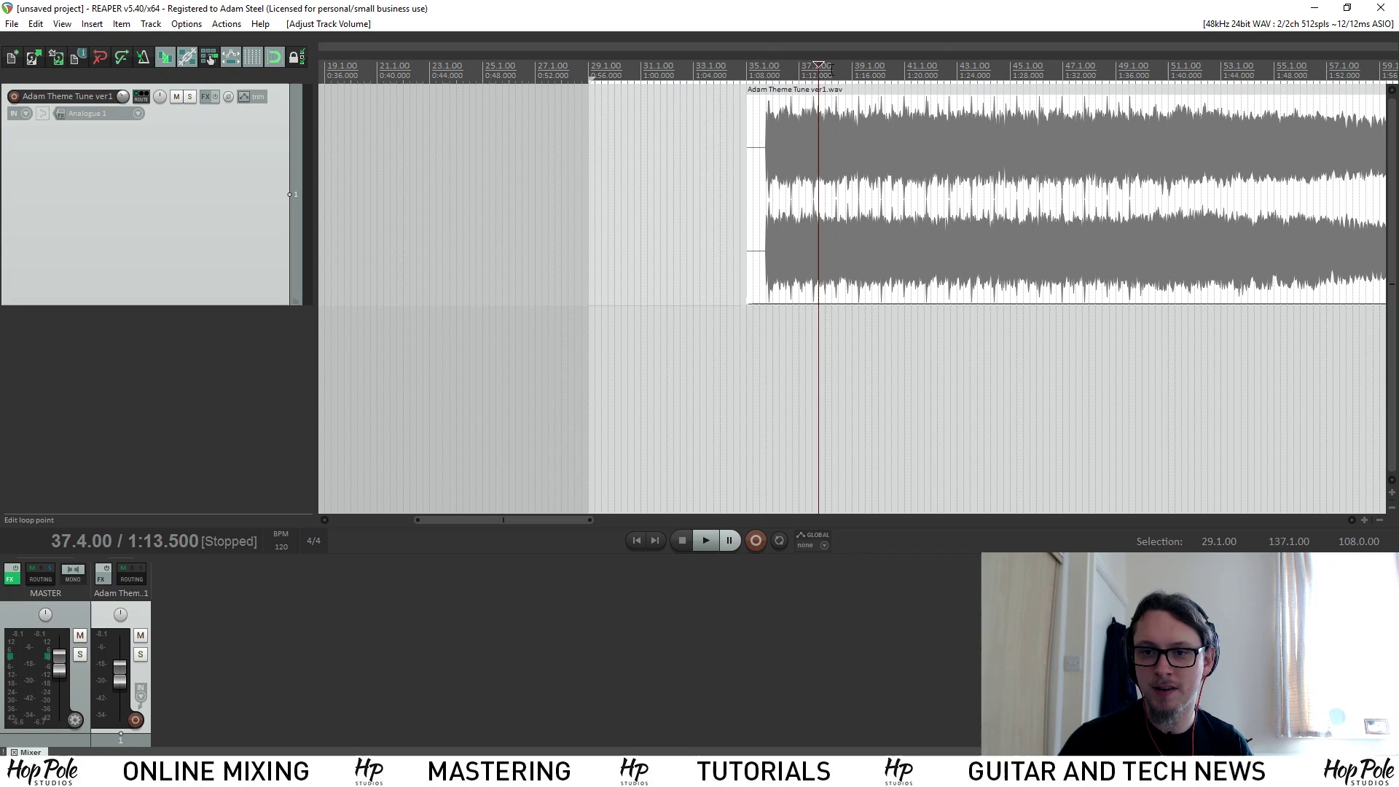
click(881, 70)
click(970, 70)
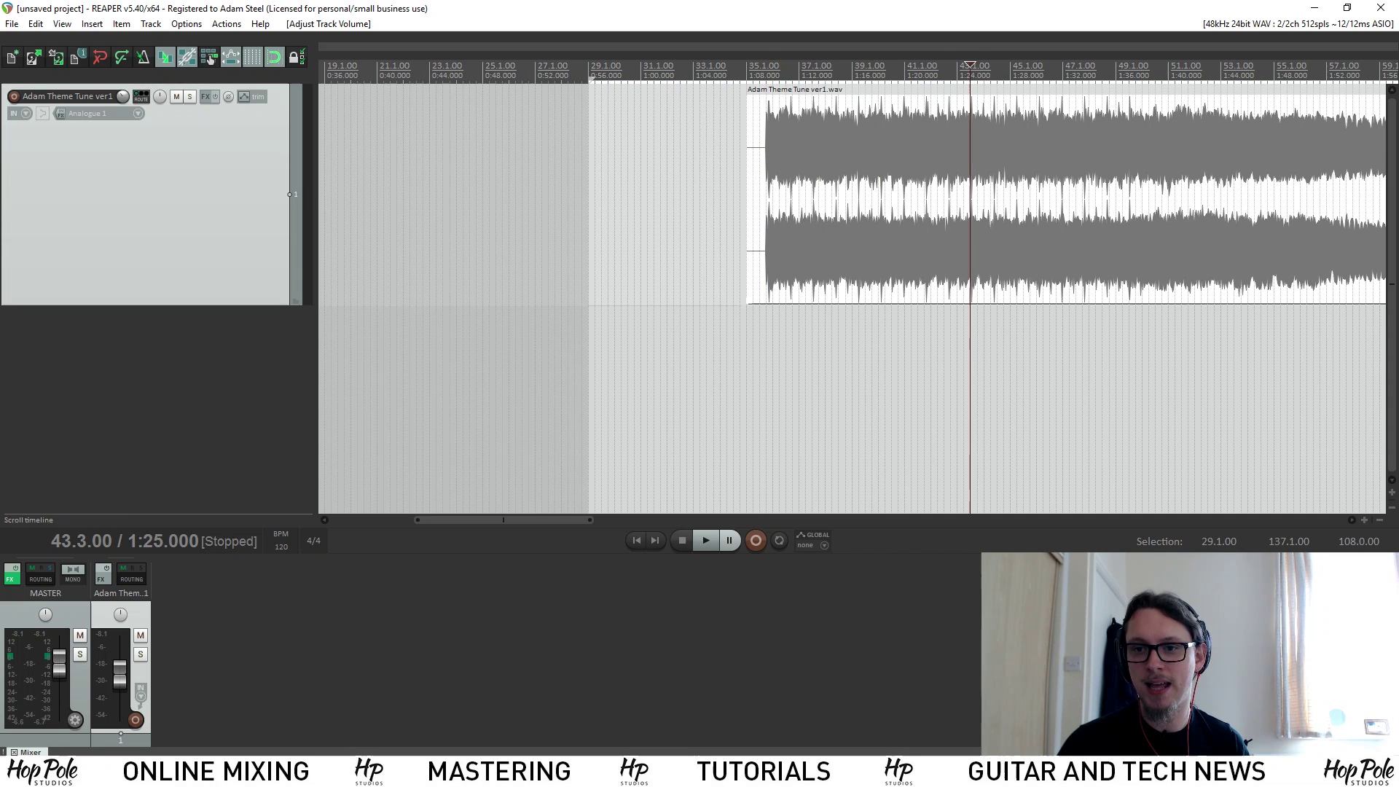
click(1135, 74)
scroll(934, 104, down, 3)
scroll(934, 104, up, 3)
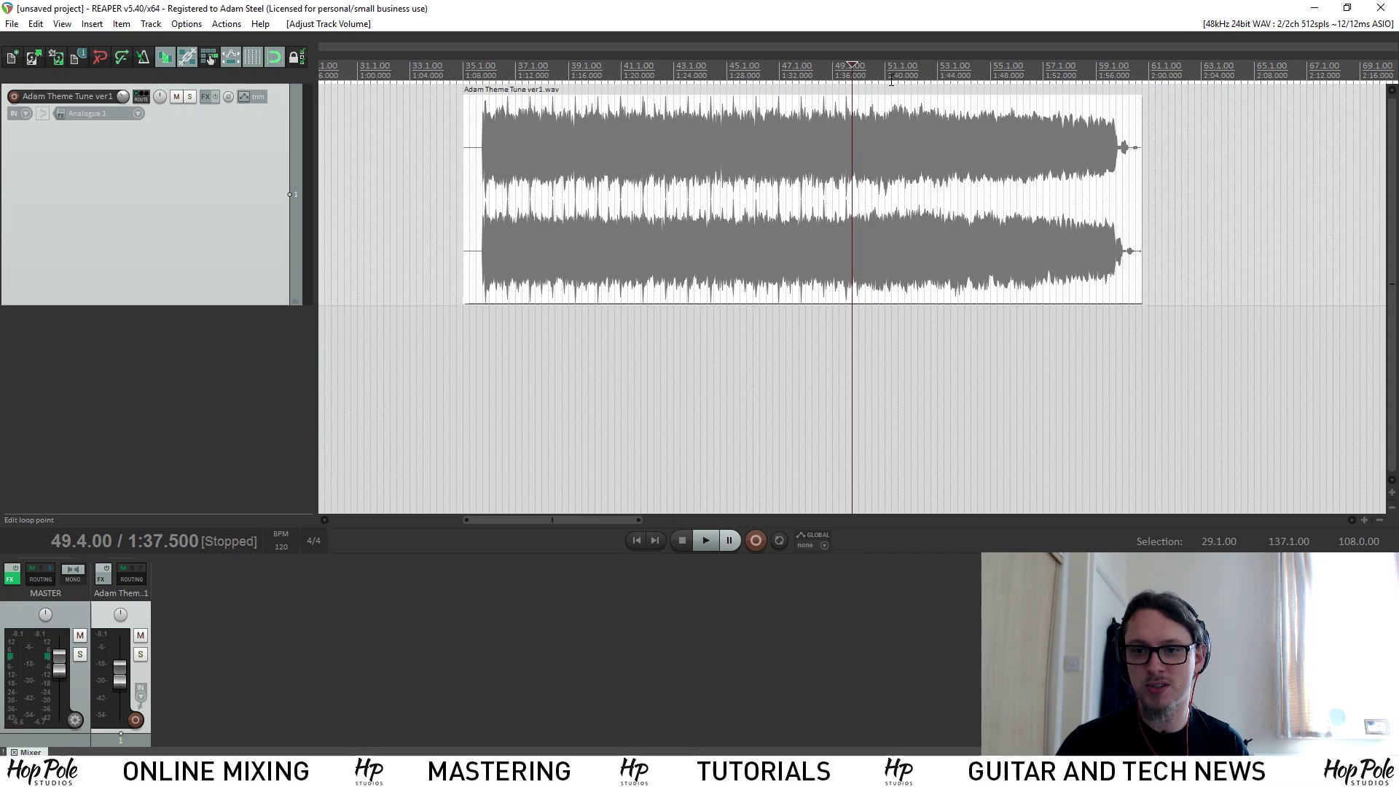
click(904, 67)
click(726, 67)
click(601, 68)
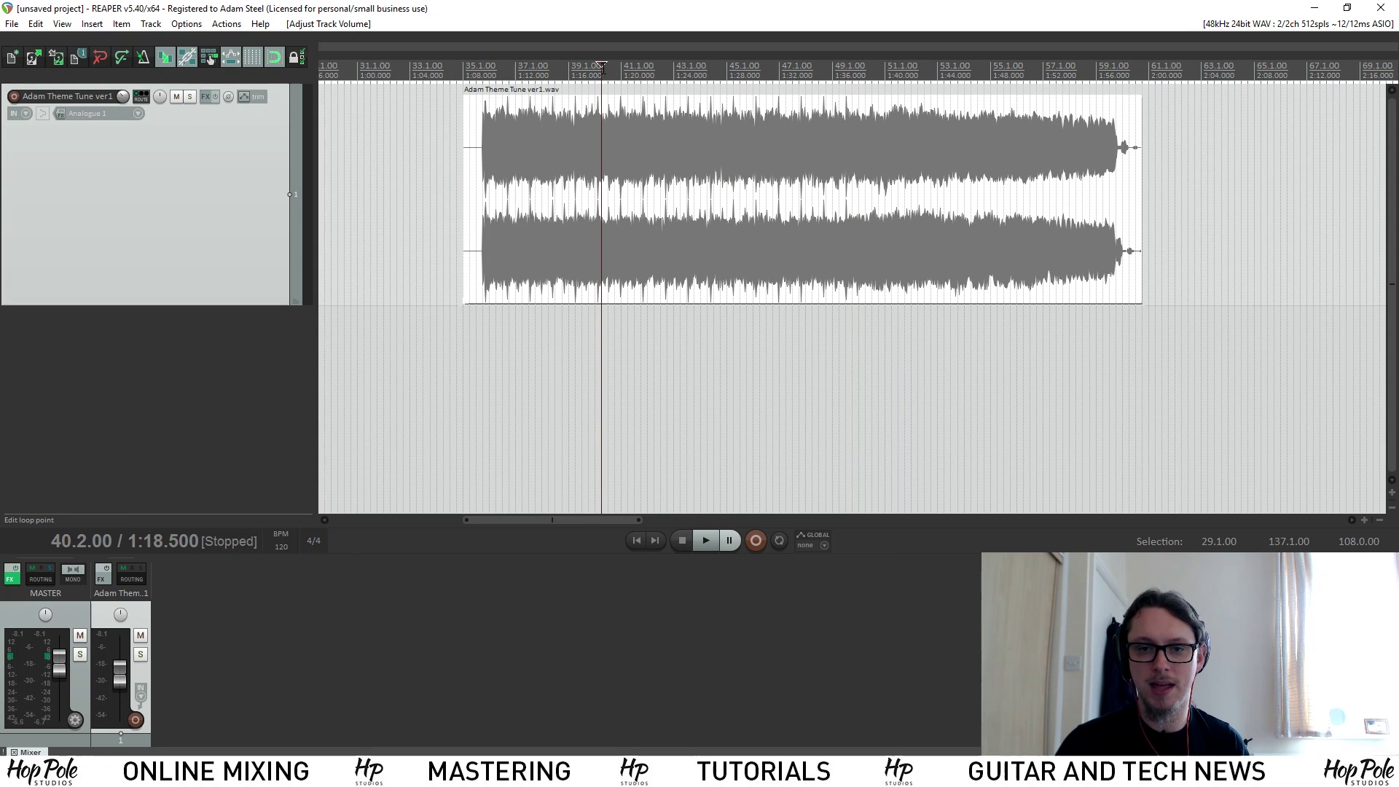
- Move the edit cursor to 35.3.00 and play the song briefly from just before the waveform starts
click(476, 67)
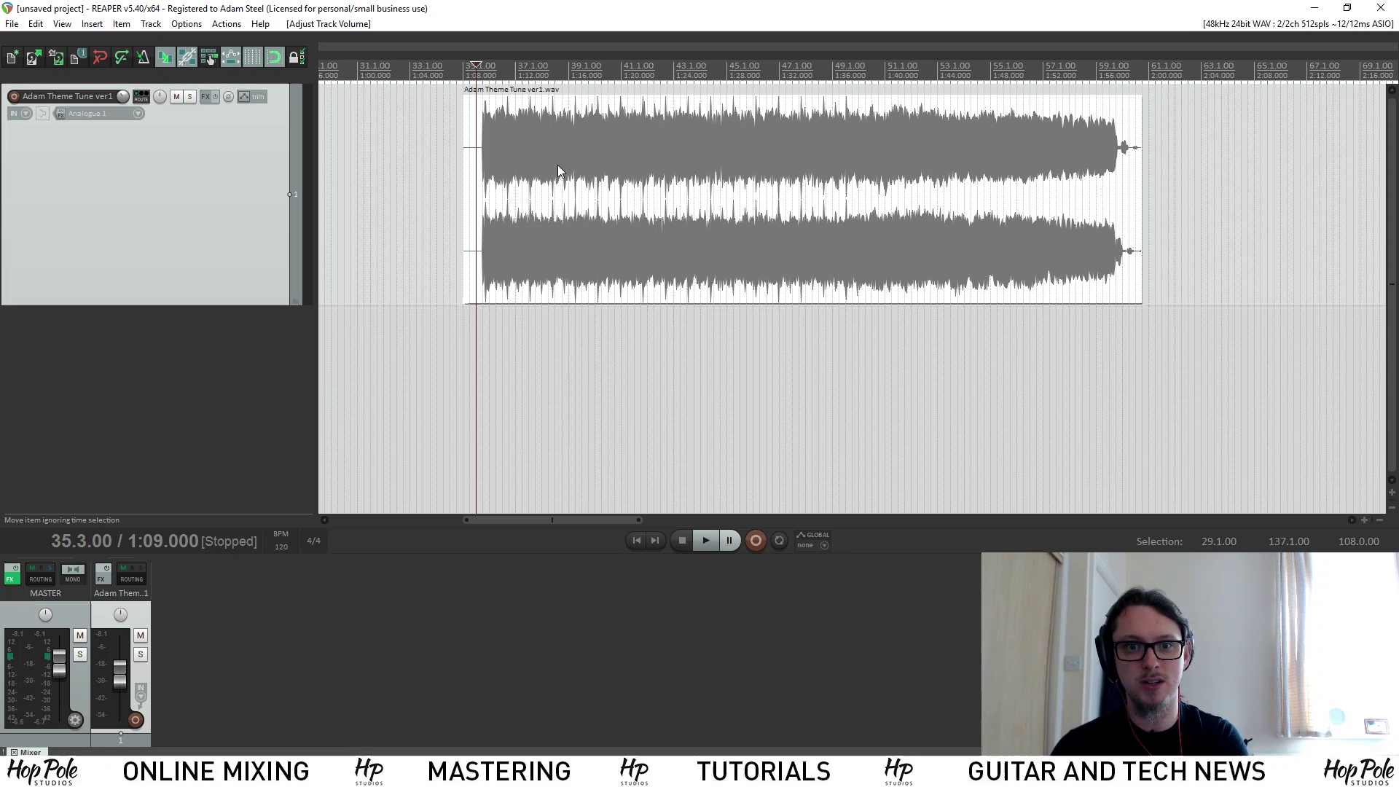
key(space)
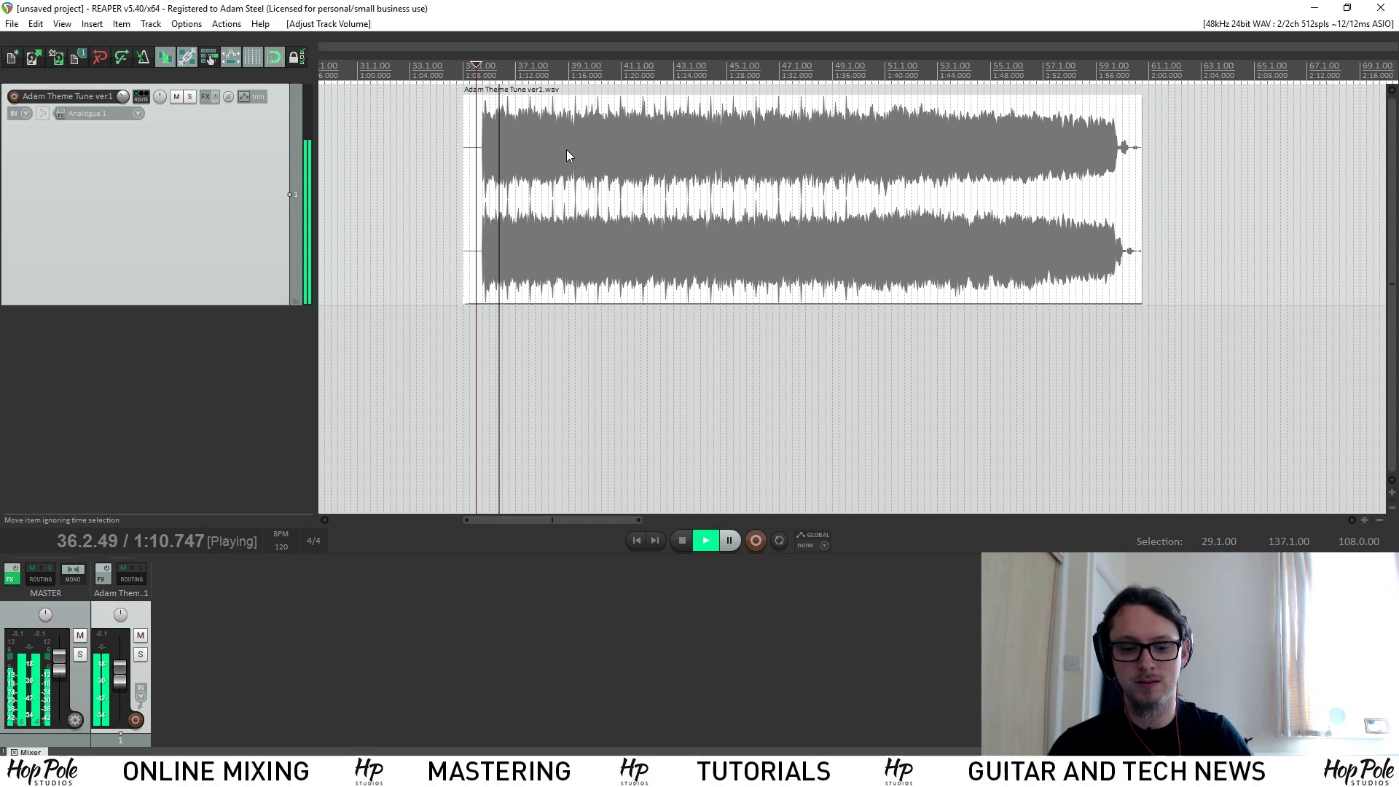
key(space)
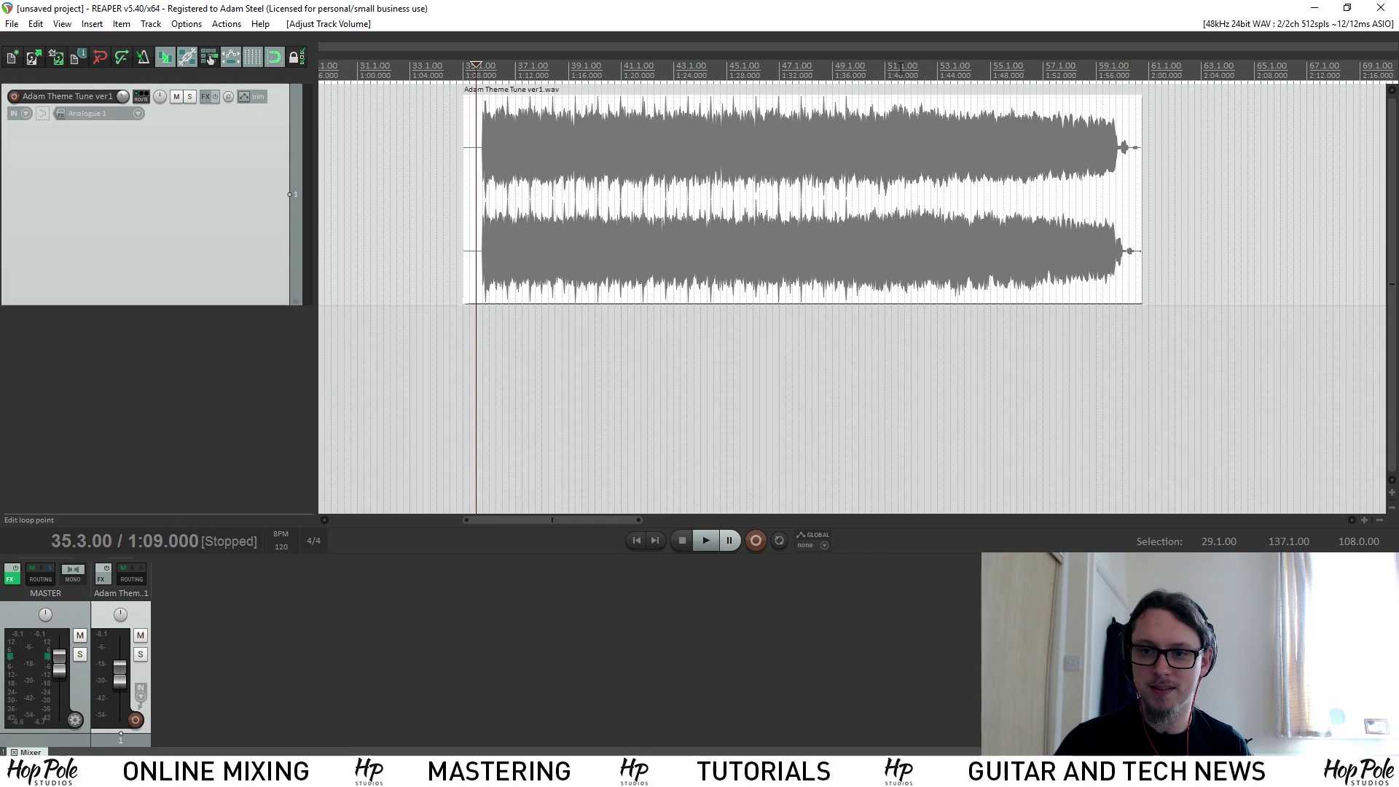
- Move the edit cursor to 51.2.00 and play the song from the later part of the clip
click(891, 70)
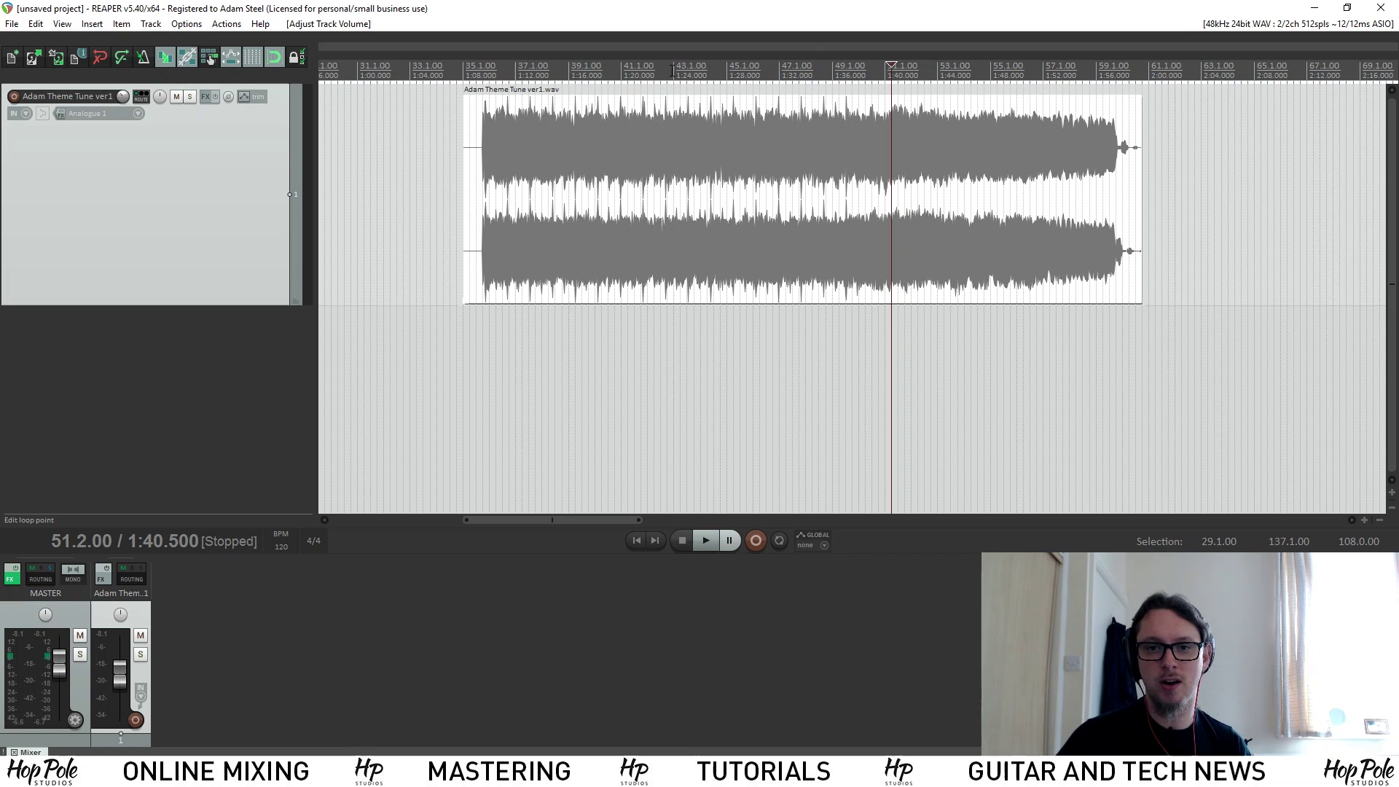
key(space)
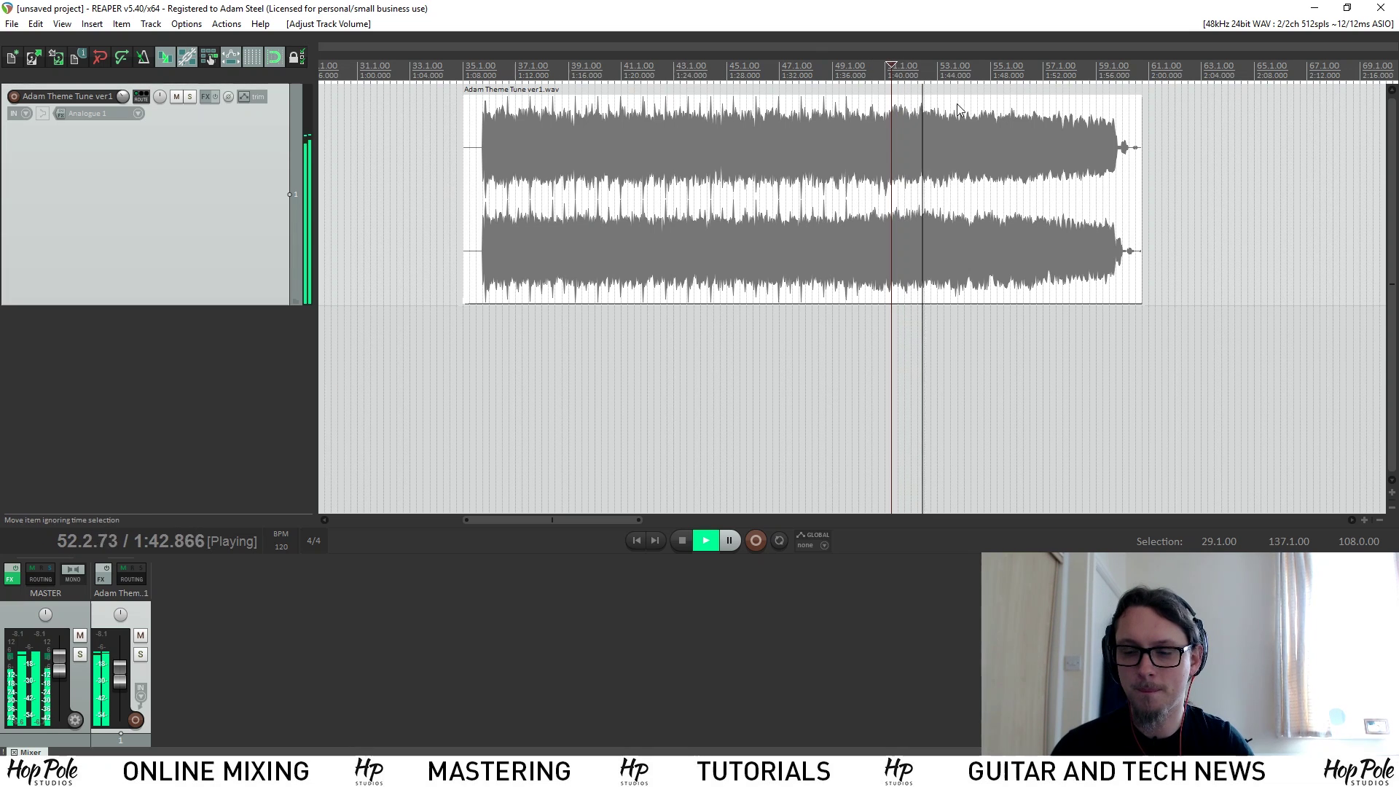
key(space)
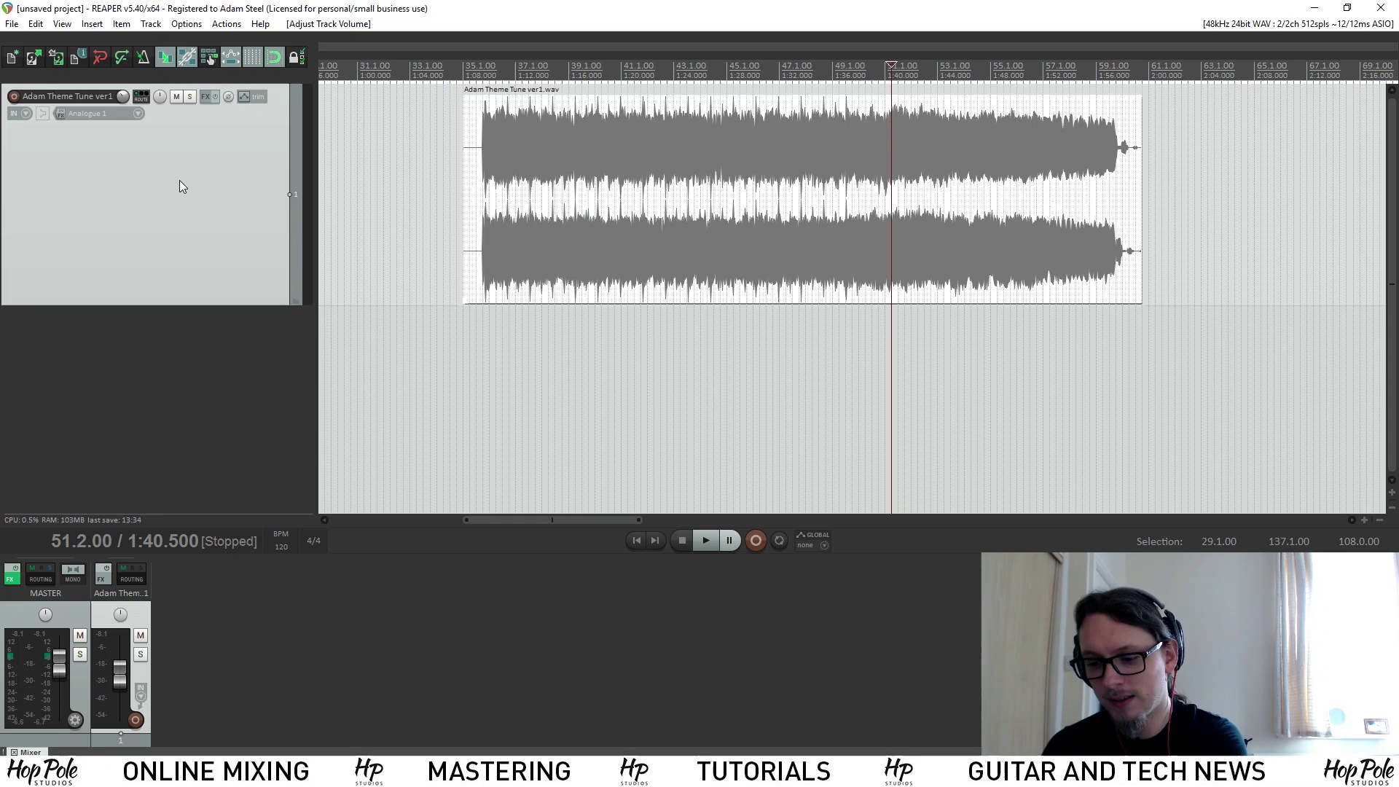
- Decline deleting the Theme Tune track and insert a new empty track below it
key(Delete)
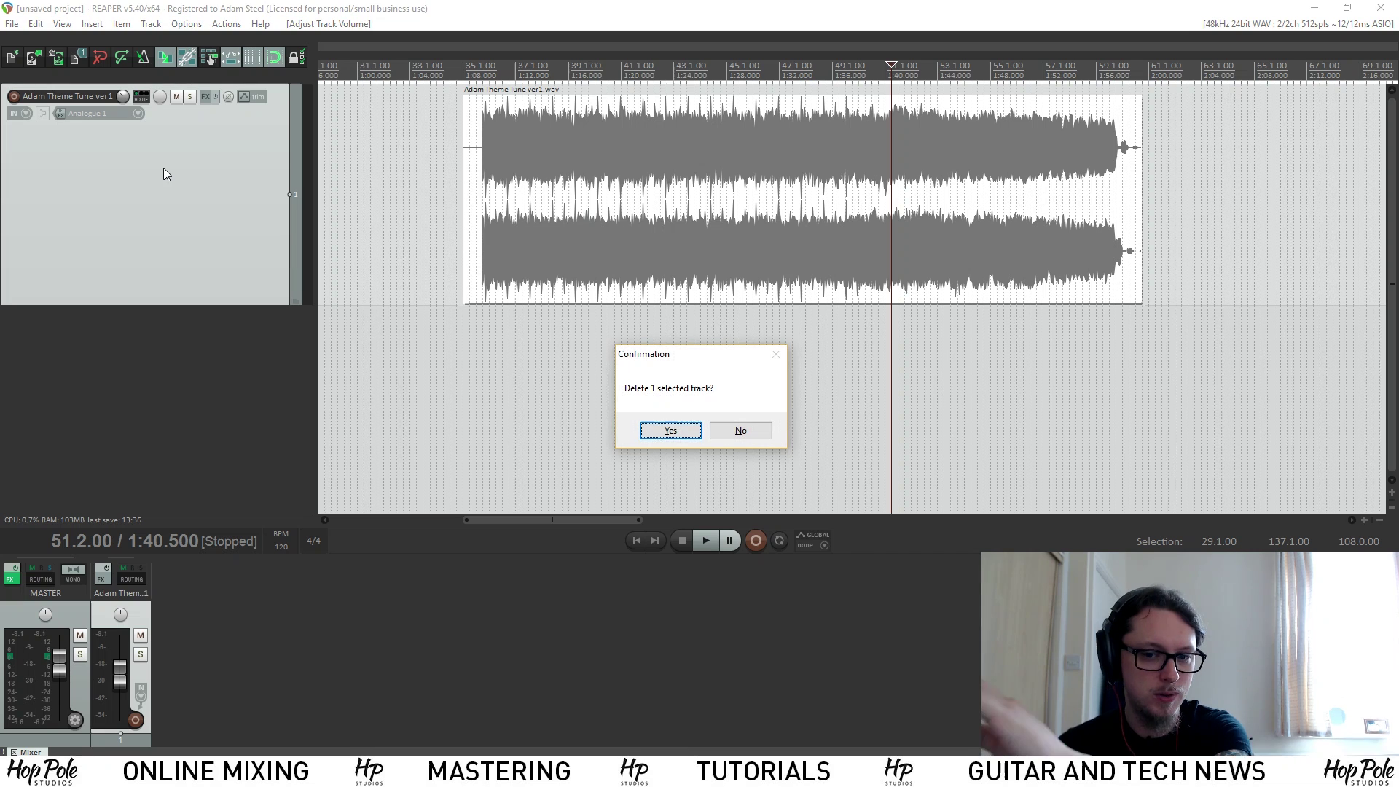
click(724, 436)
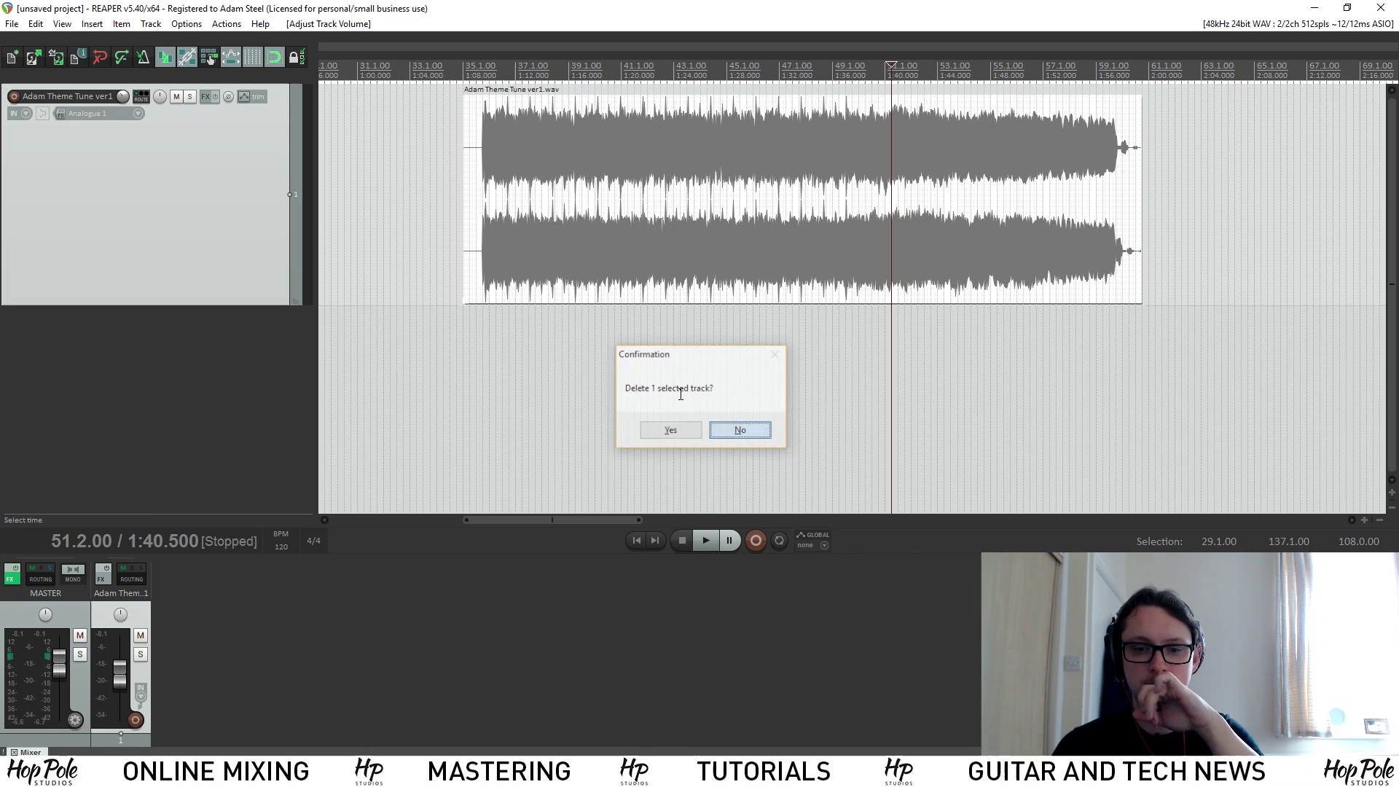
double_click(186, 351)
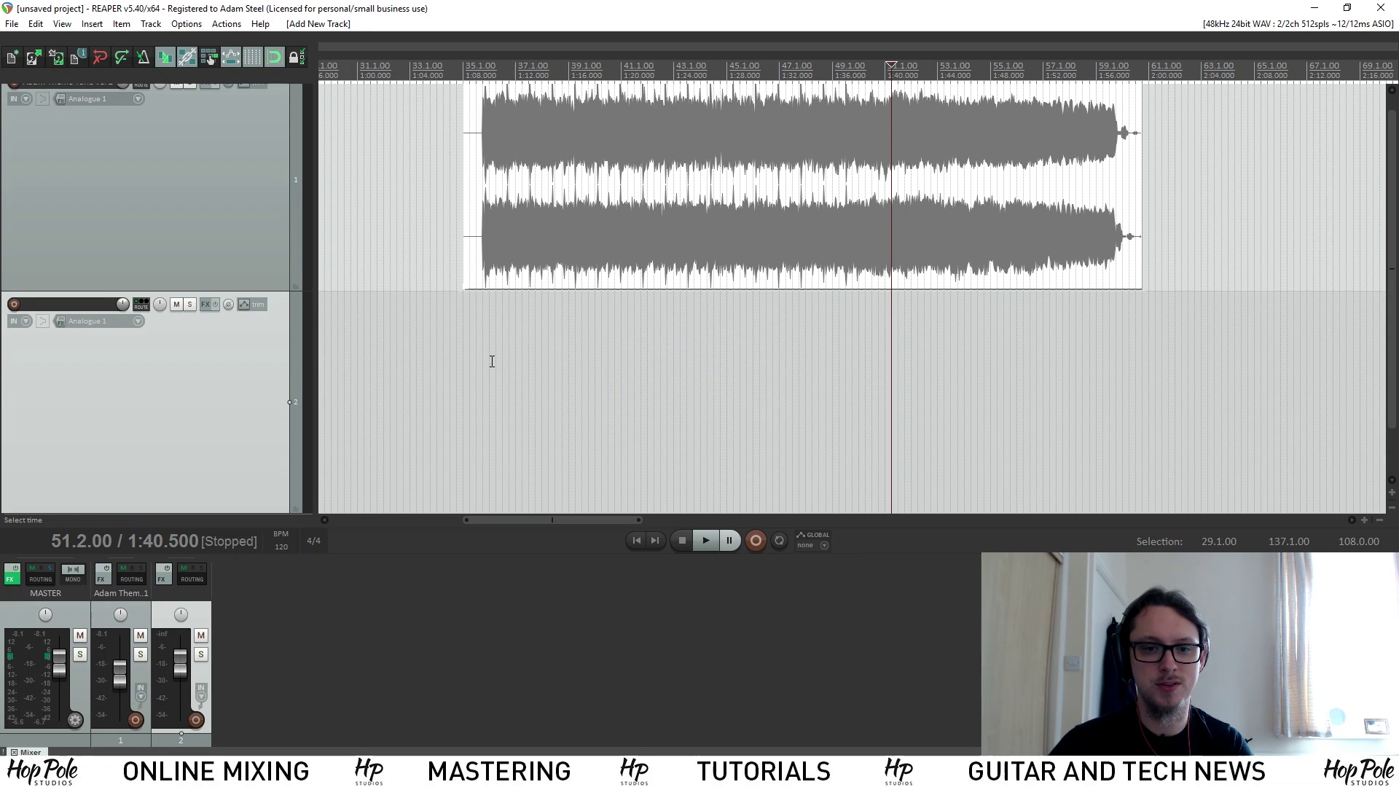
- Examine the timeline at different zoom levels around the audio clip, with the edit cursor moved to measure 41
scroll(492, 361, down, 5)
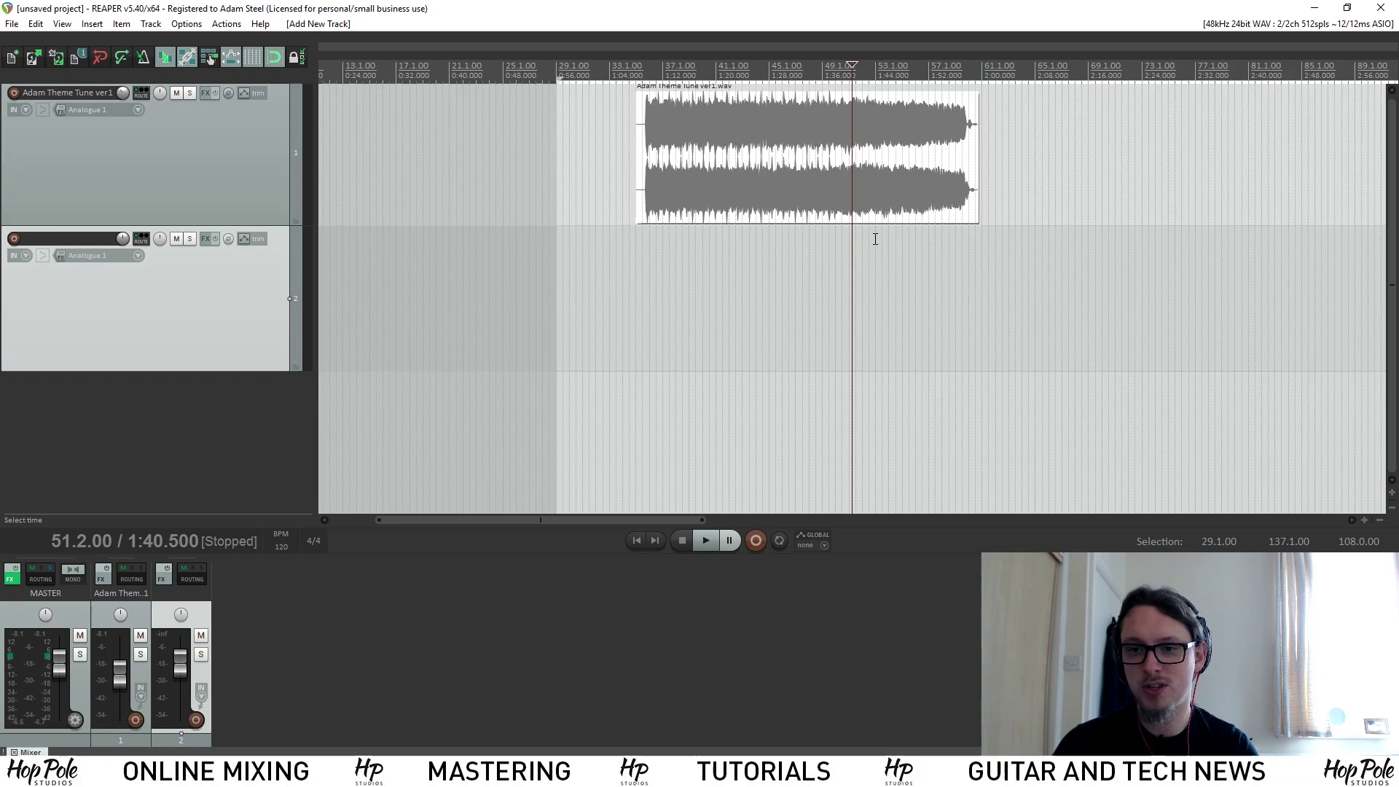
scroll(875, 239, down, 5)
scroll(875, 239, up, 5)
scroll(876, 238, down, 5)
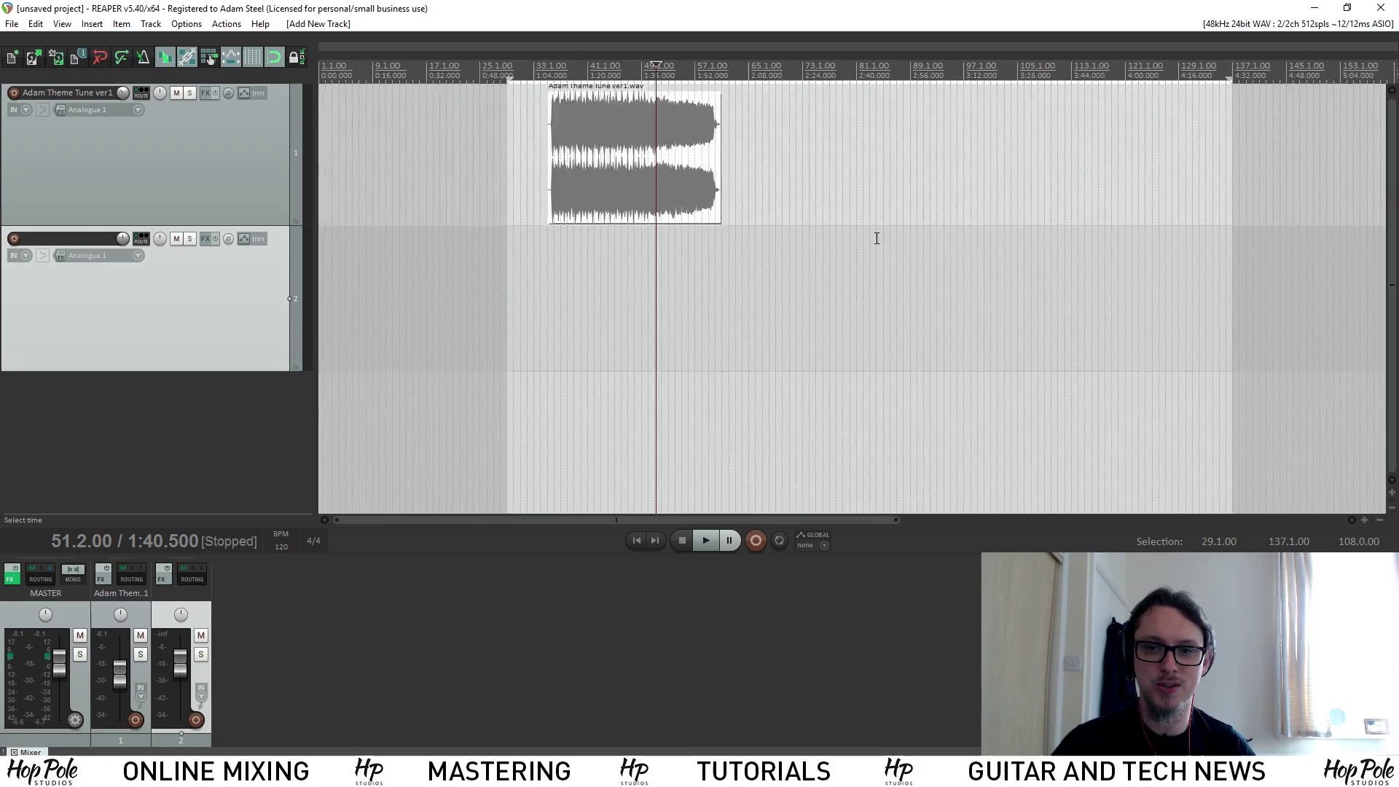
scroll(876, 239, down, 8)
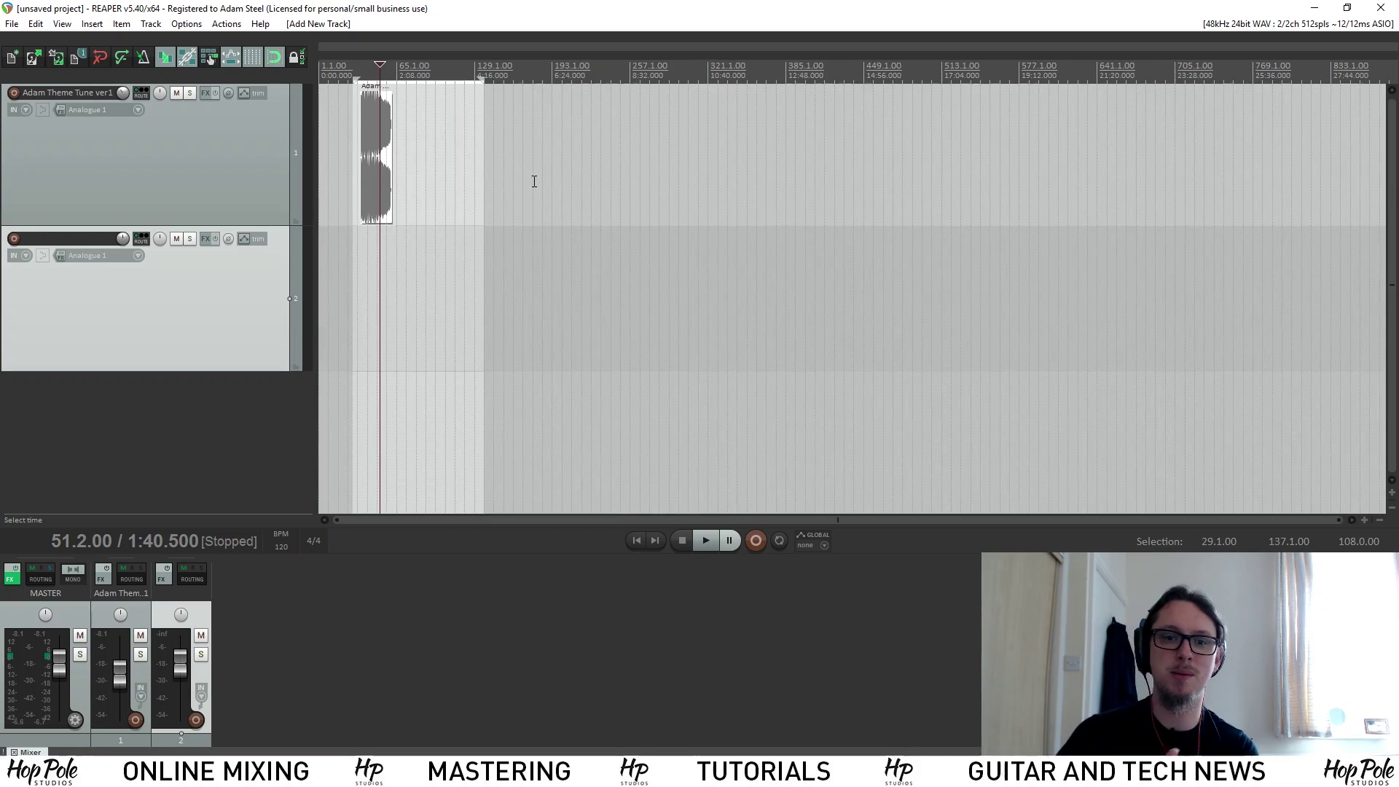
scroll(534, 182, up, 15)
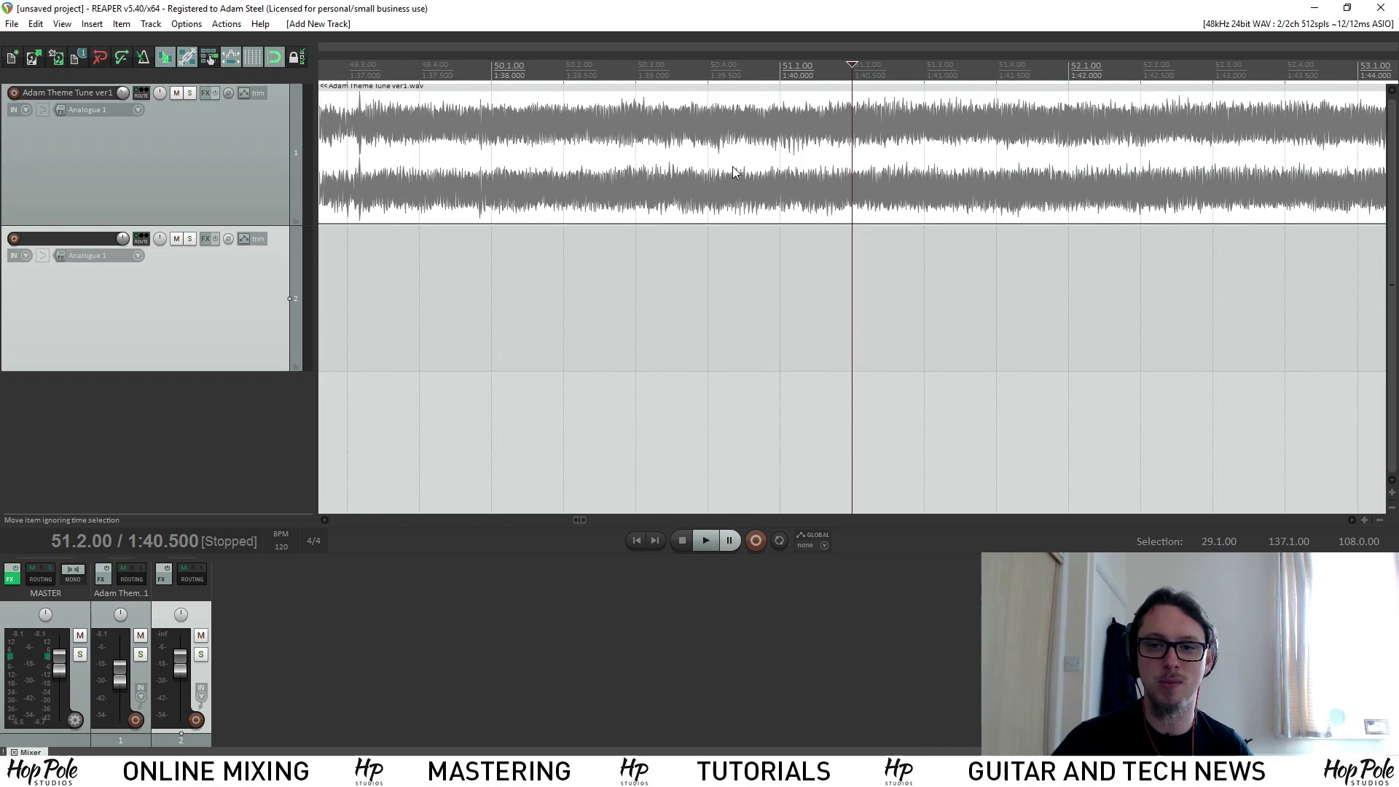
scroll(725, 175, down, 8)
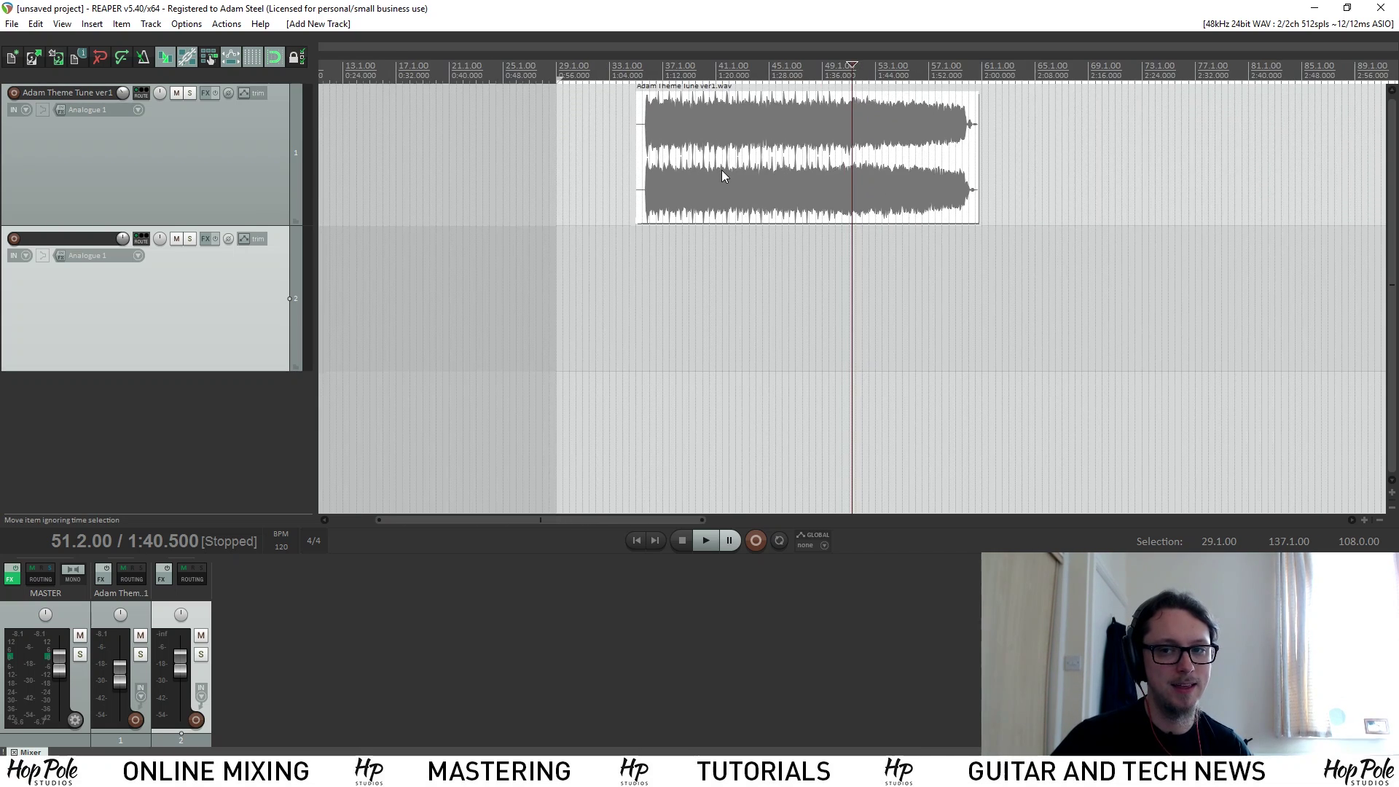
scroll(723, 175, down, 2)
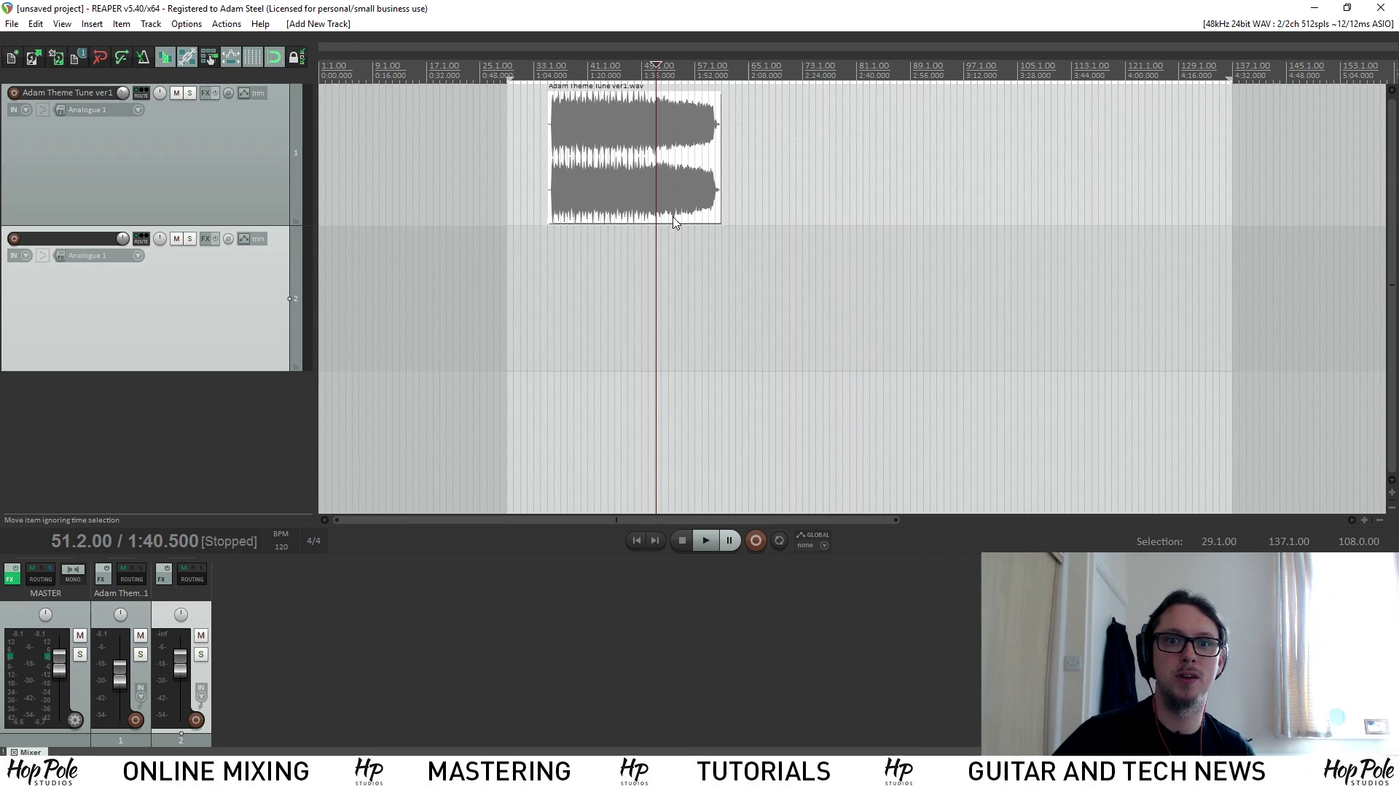
scroll(690, 106, down, 3)
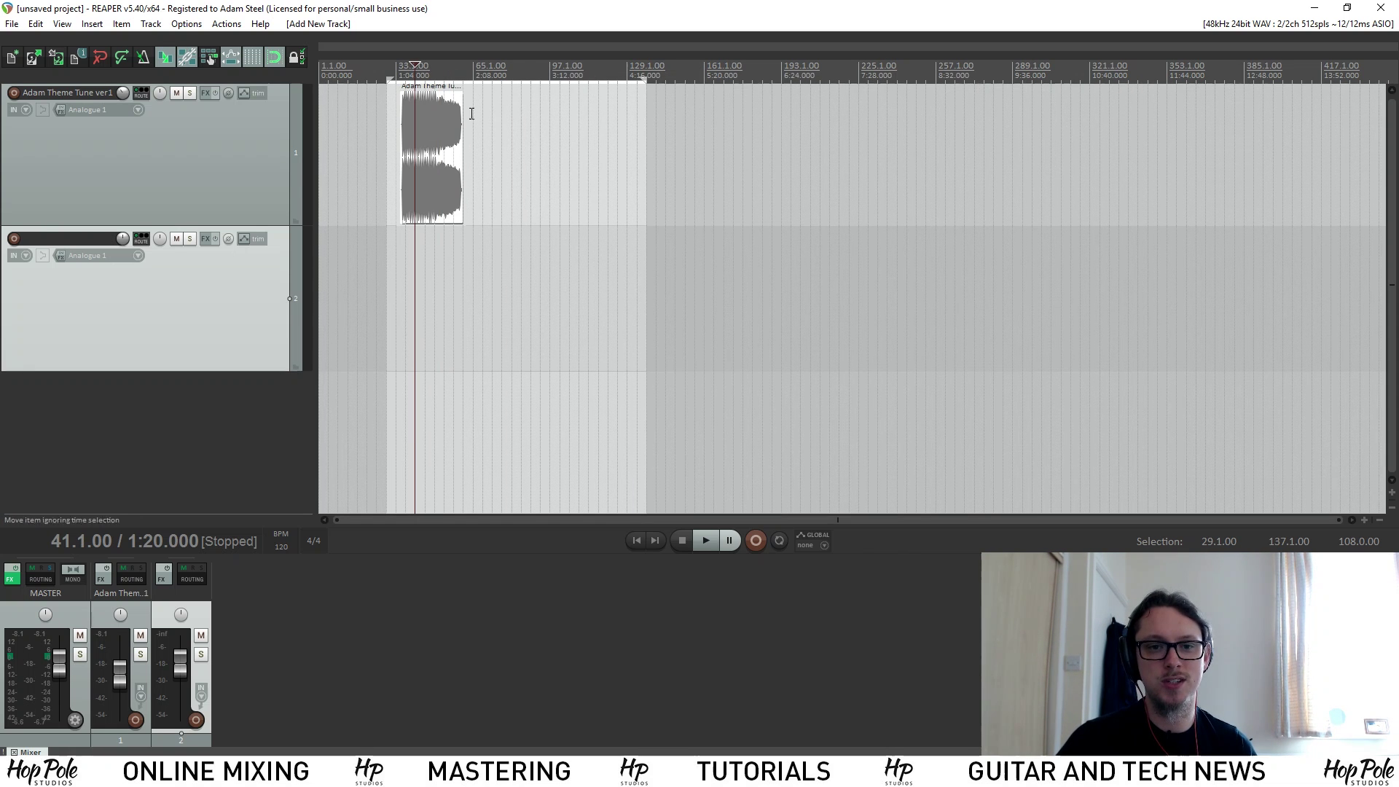
scroll(534, 129, up, 8)
scroll(752, 158, up, 15)
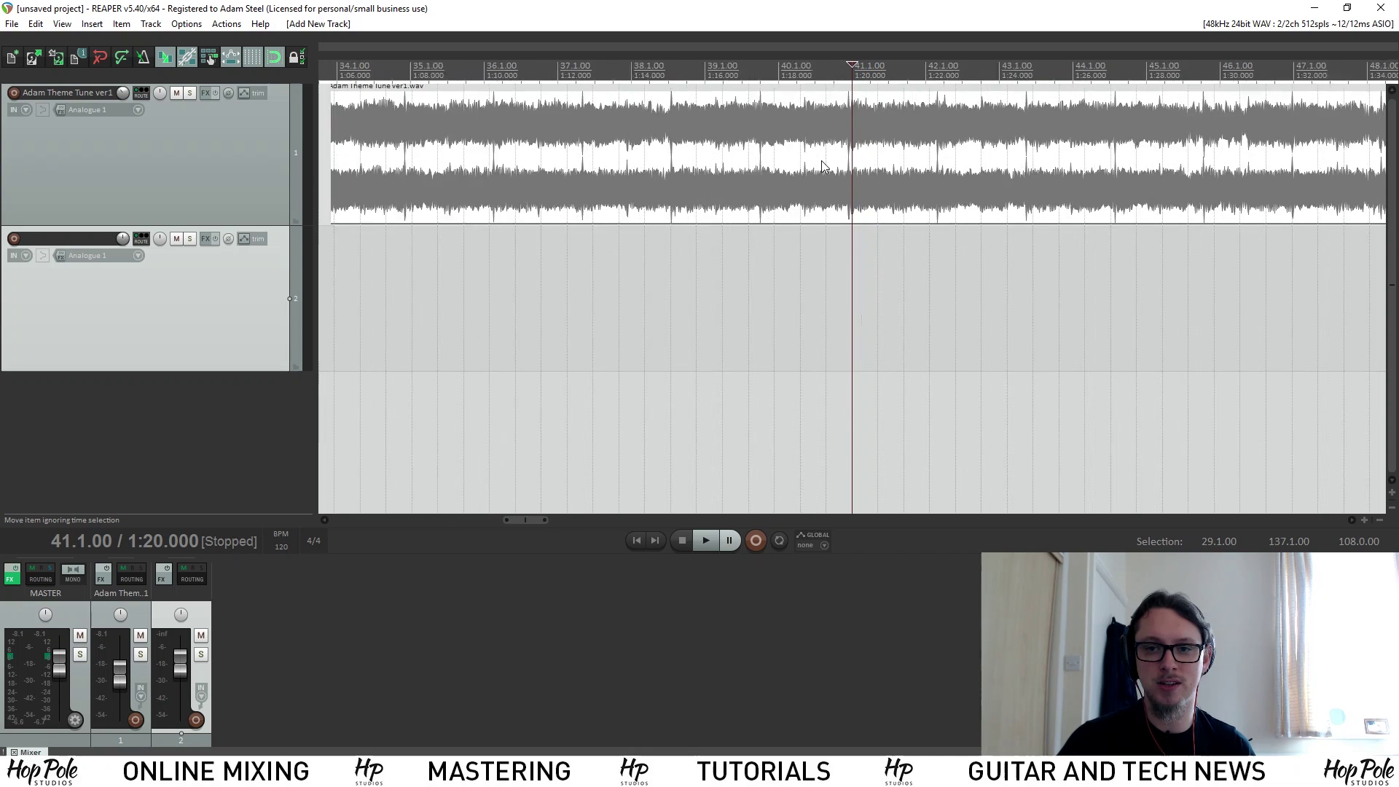
scroll(721, 70, down, 18)
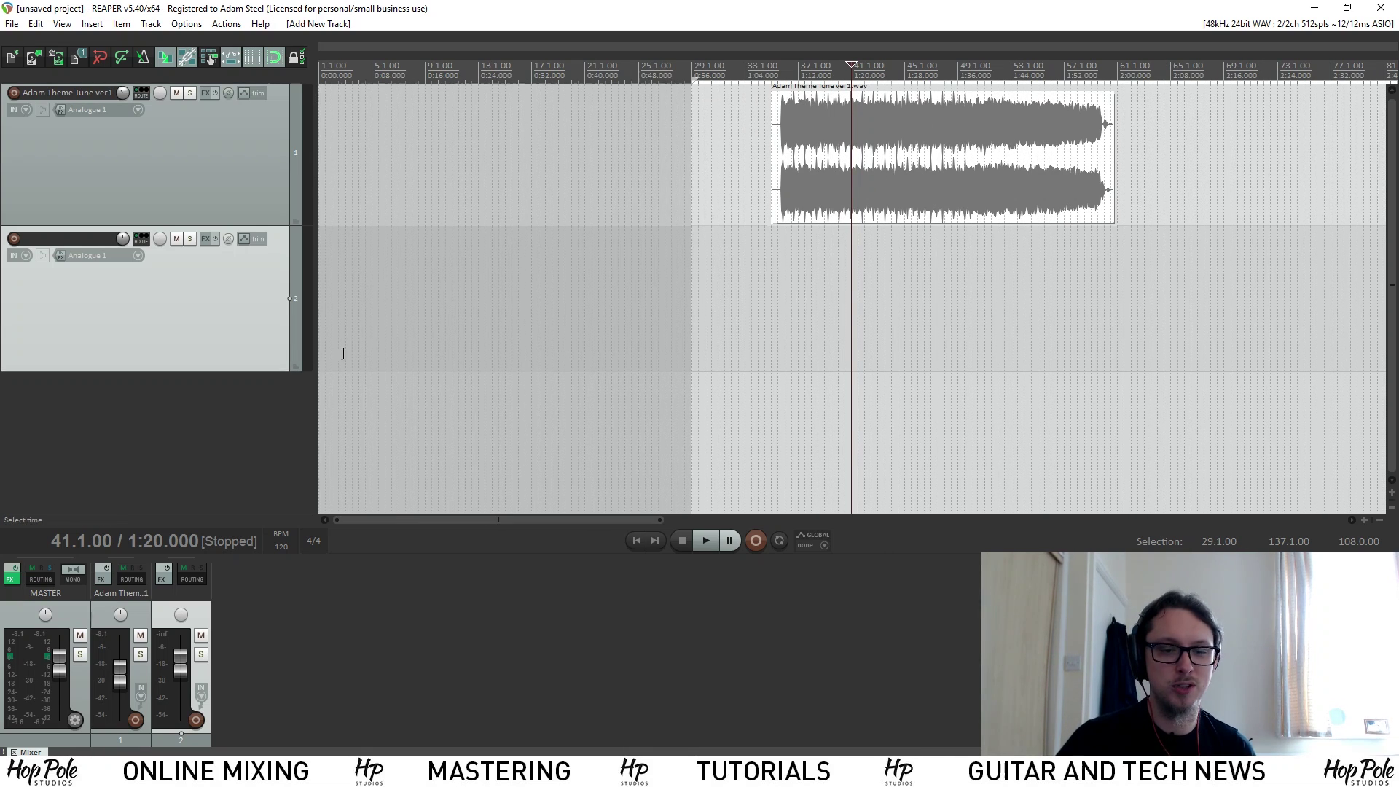
- Select the empty track below the Theme Tune track and arm it for recording
click(137, 427)
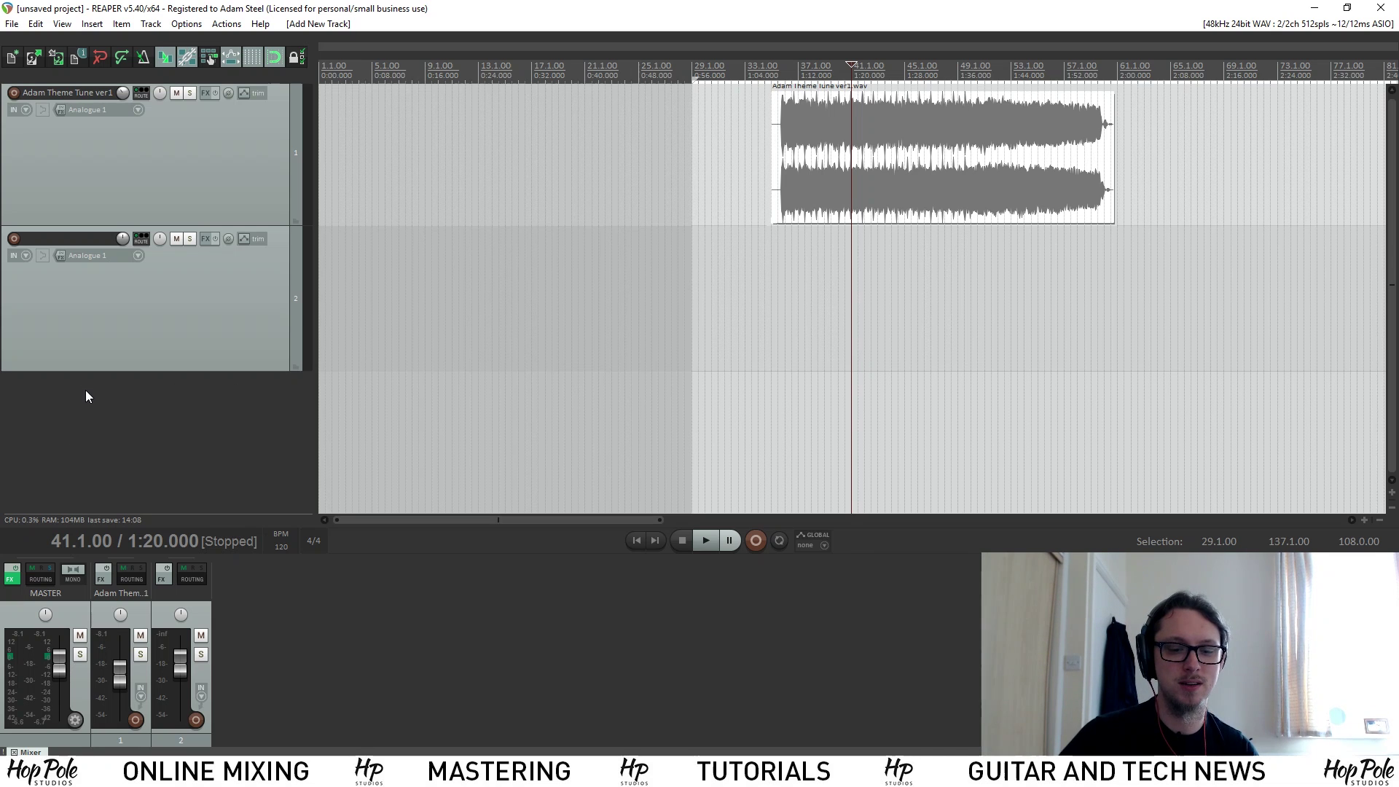
click(208, 321)
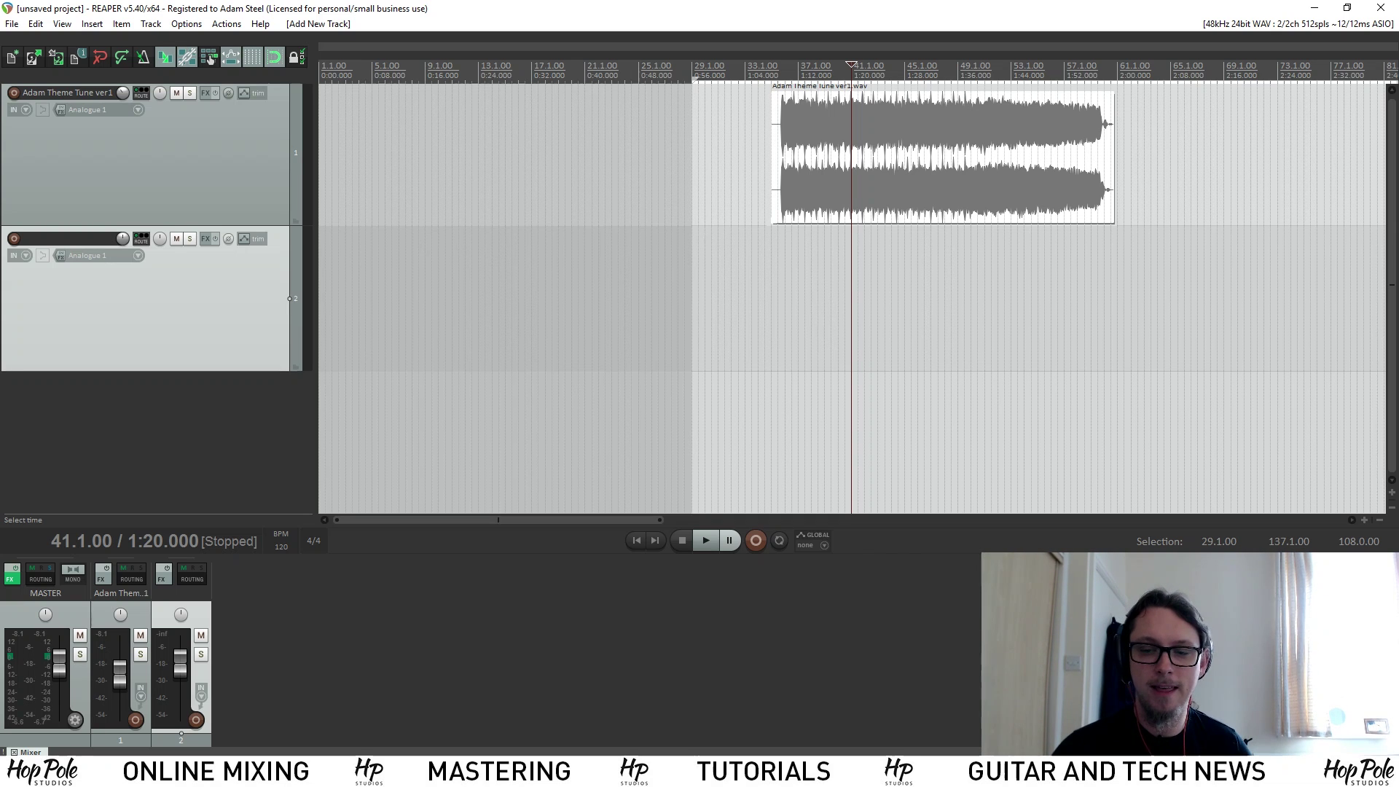
click(14, 241)
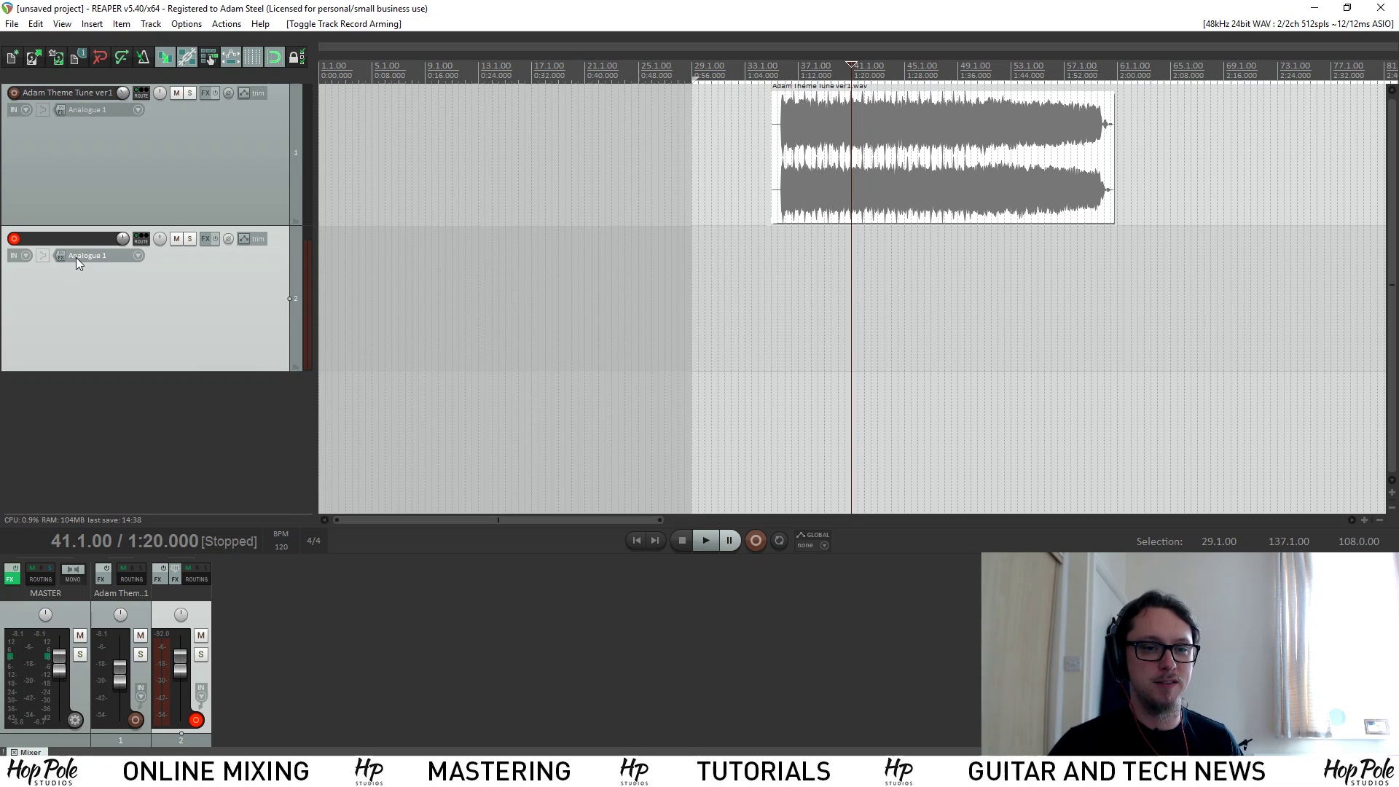
- Set the armed track's input to mono Analogue 2 and turn on its record monitoring
click(130, 259)
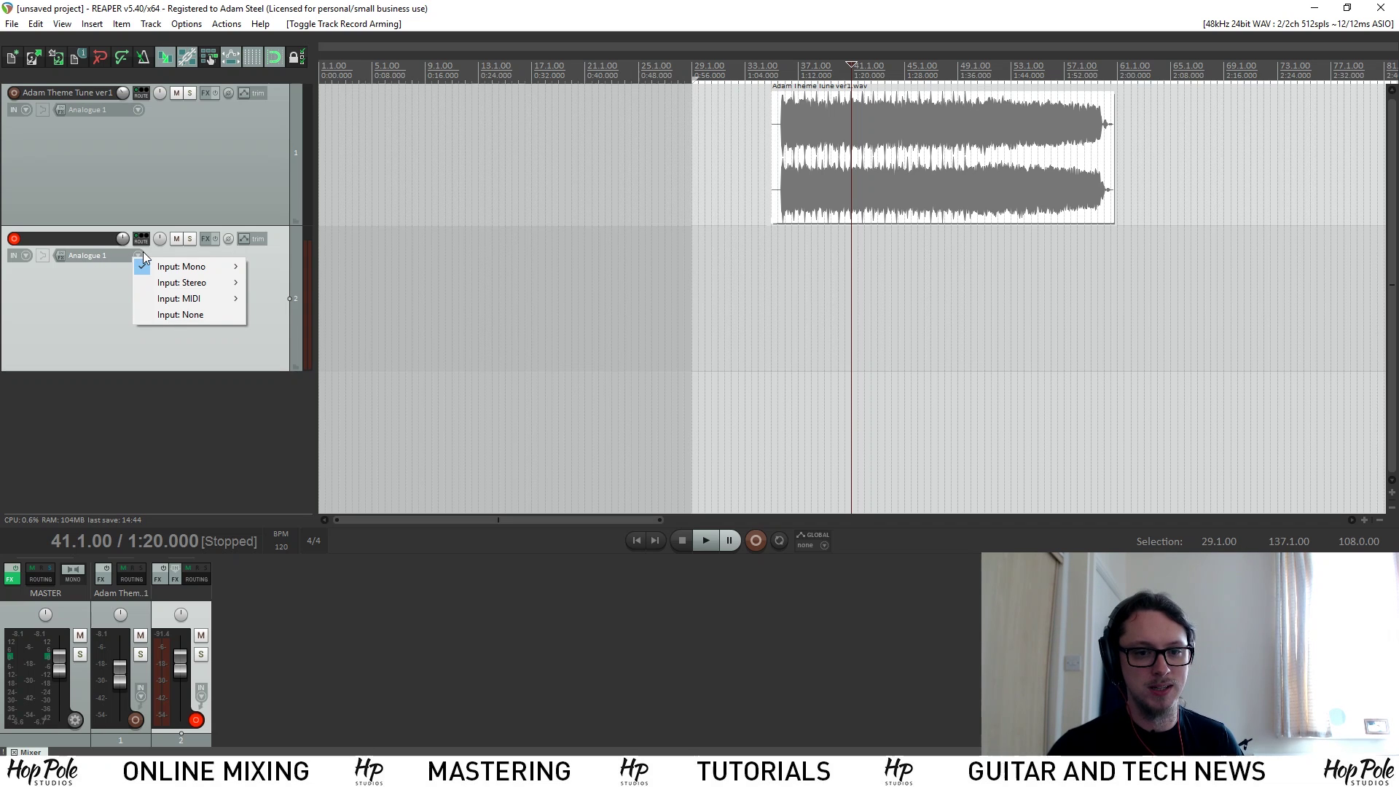
mouse_move(161, 269)
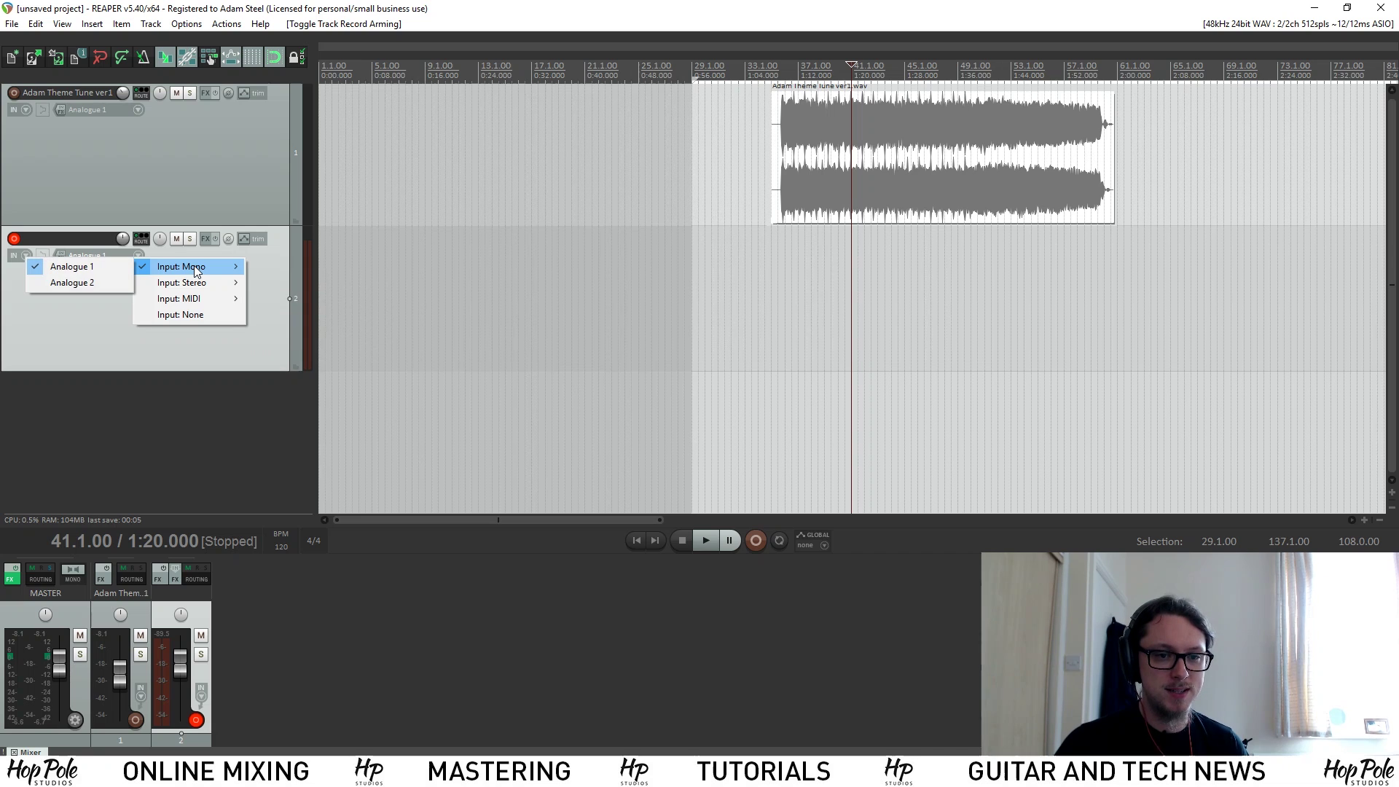
click(62, 286)
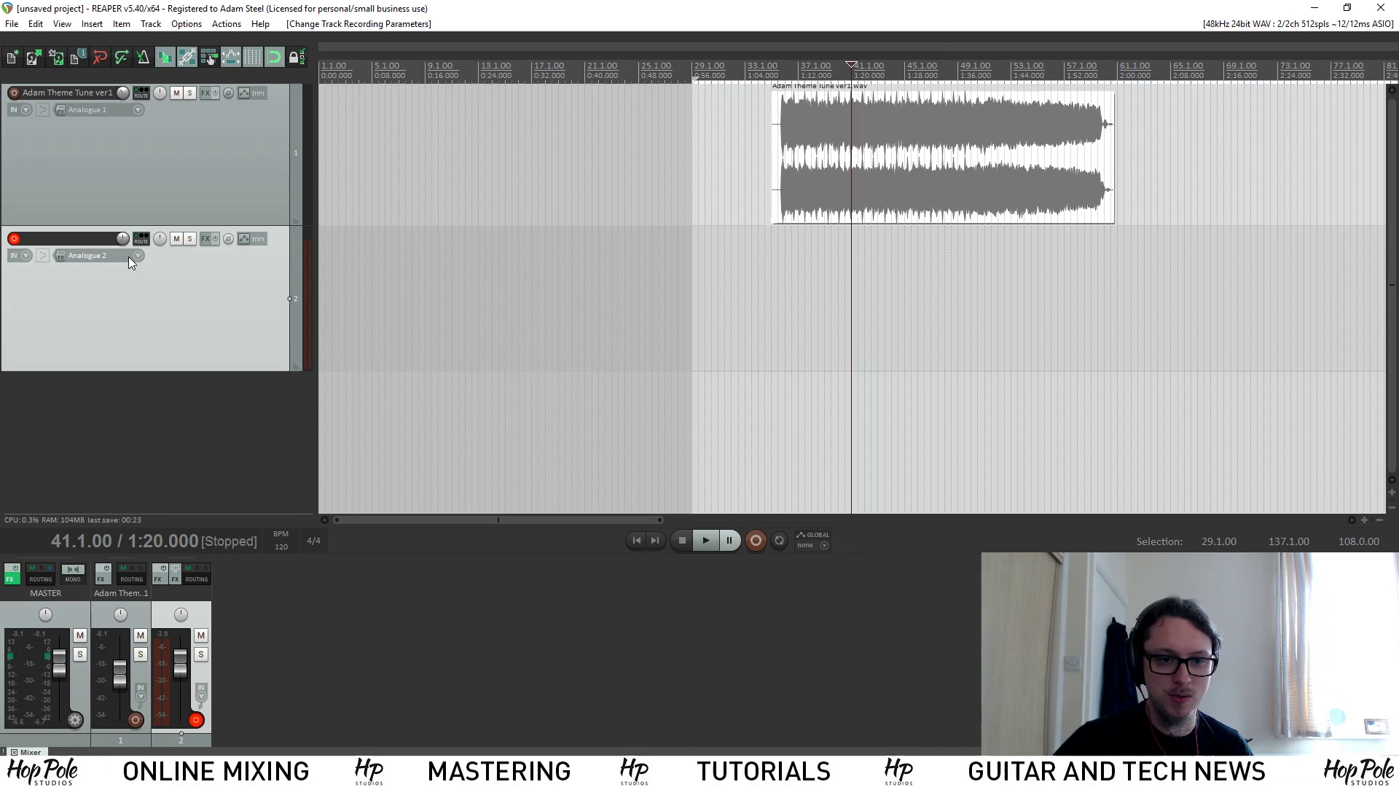
click(42, 256)
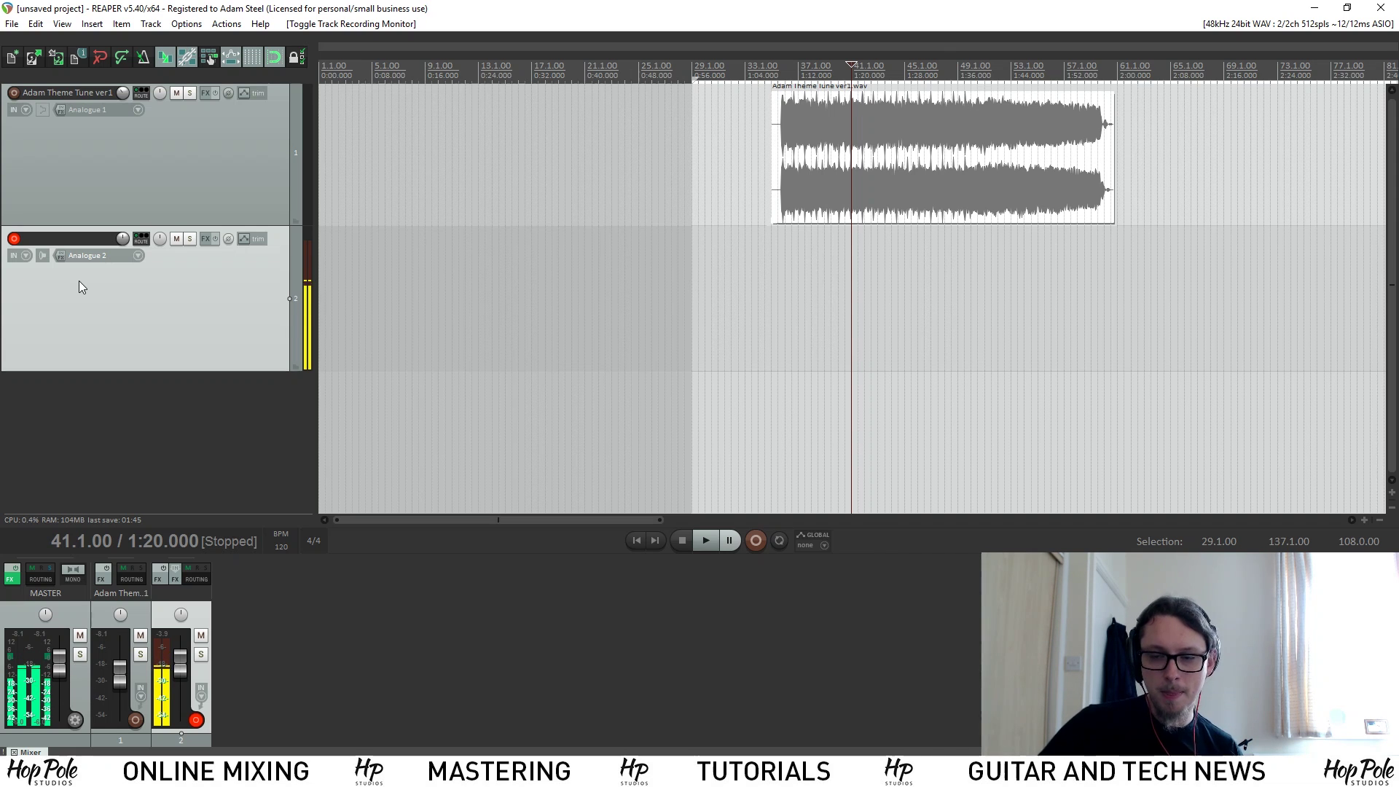
- Move the edit cursor to 65.1.00, past the end of the audio clip
scroll(578, 224, down, 3)
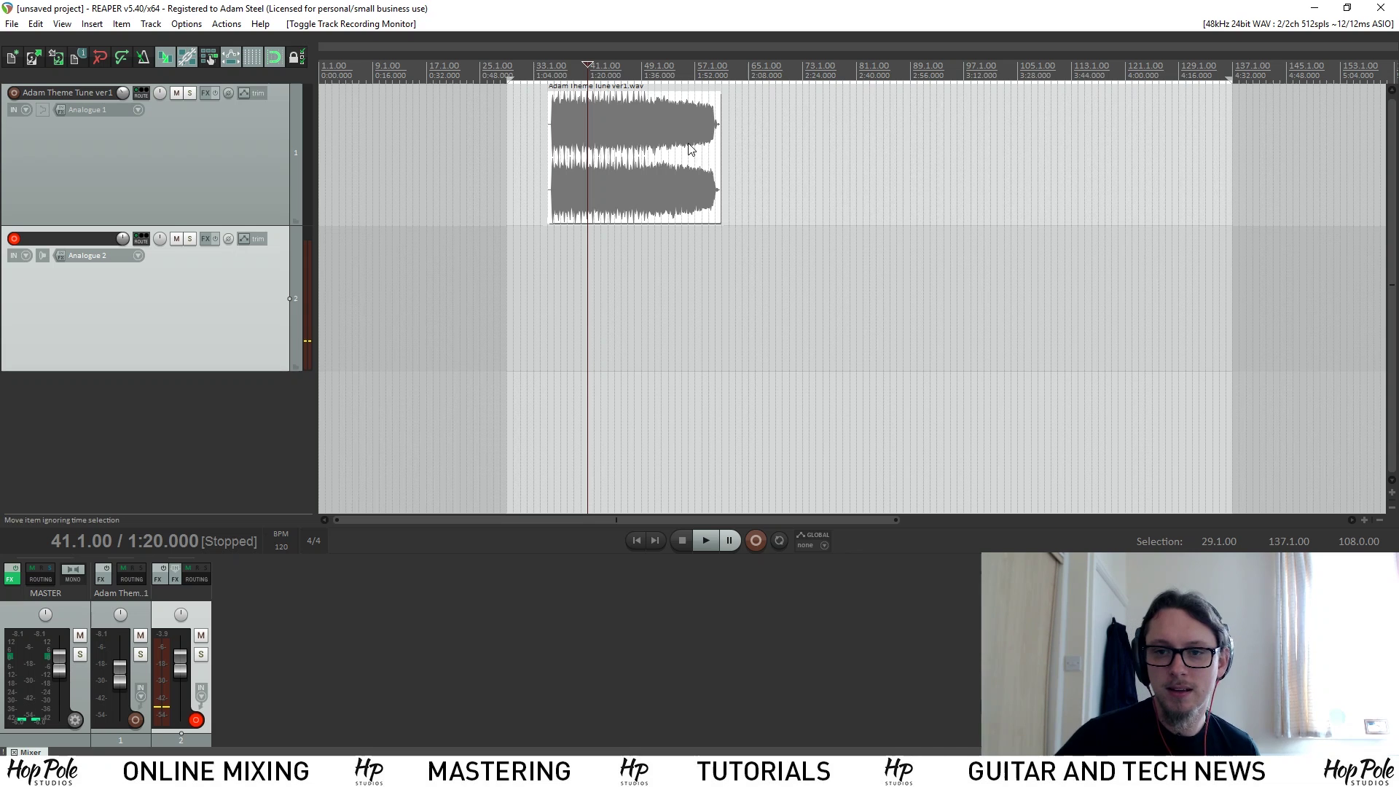
click(780, 63)
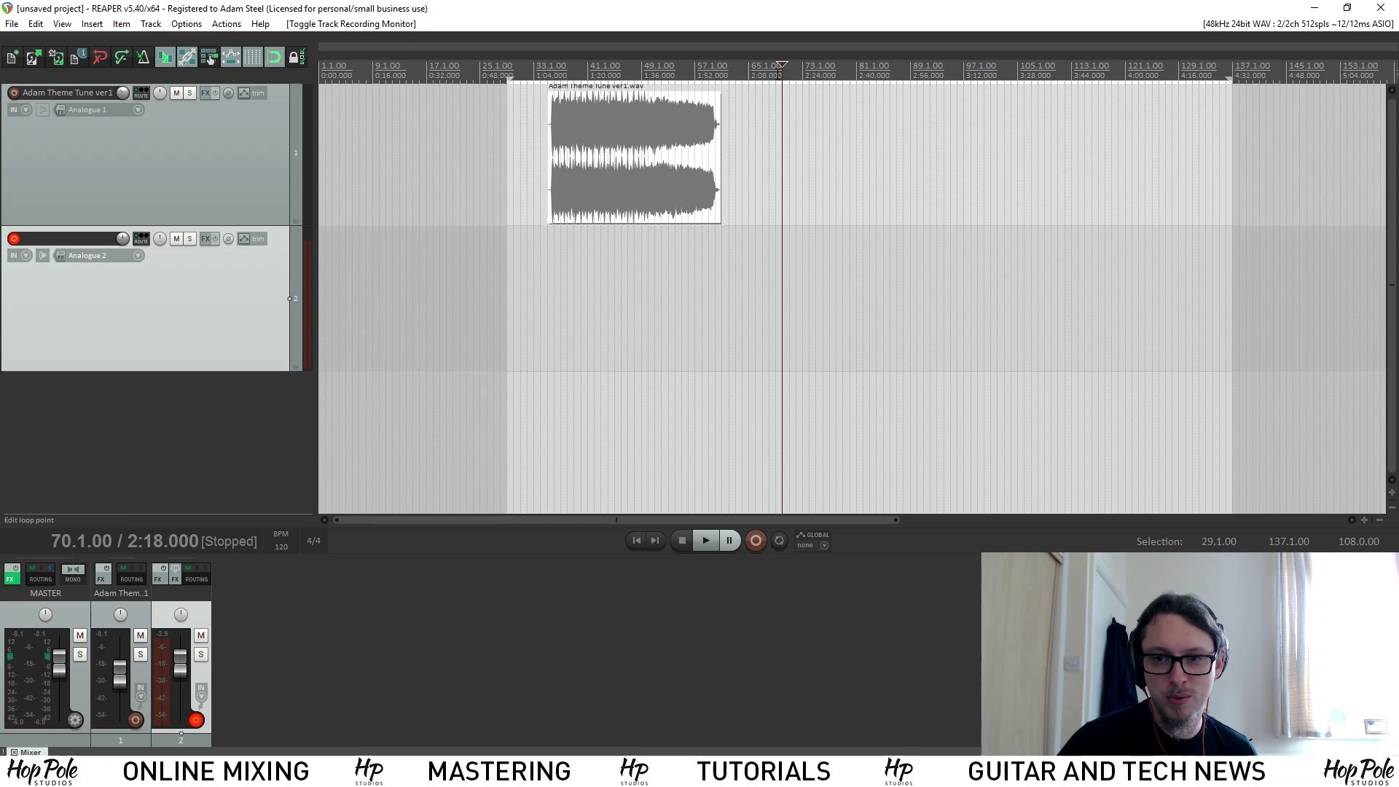
click(745, 81)
- Delete the Theme Tune track together with its audio clip
click(207, 151)
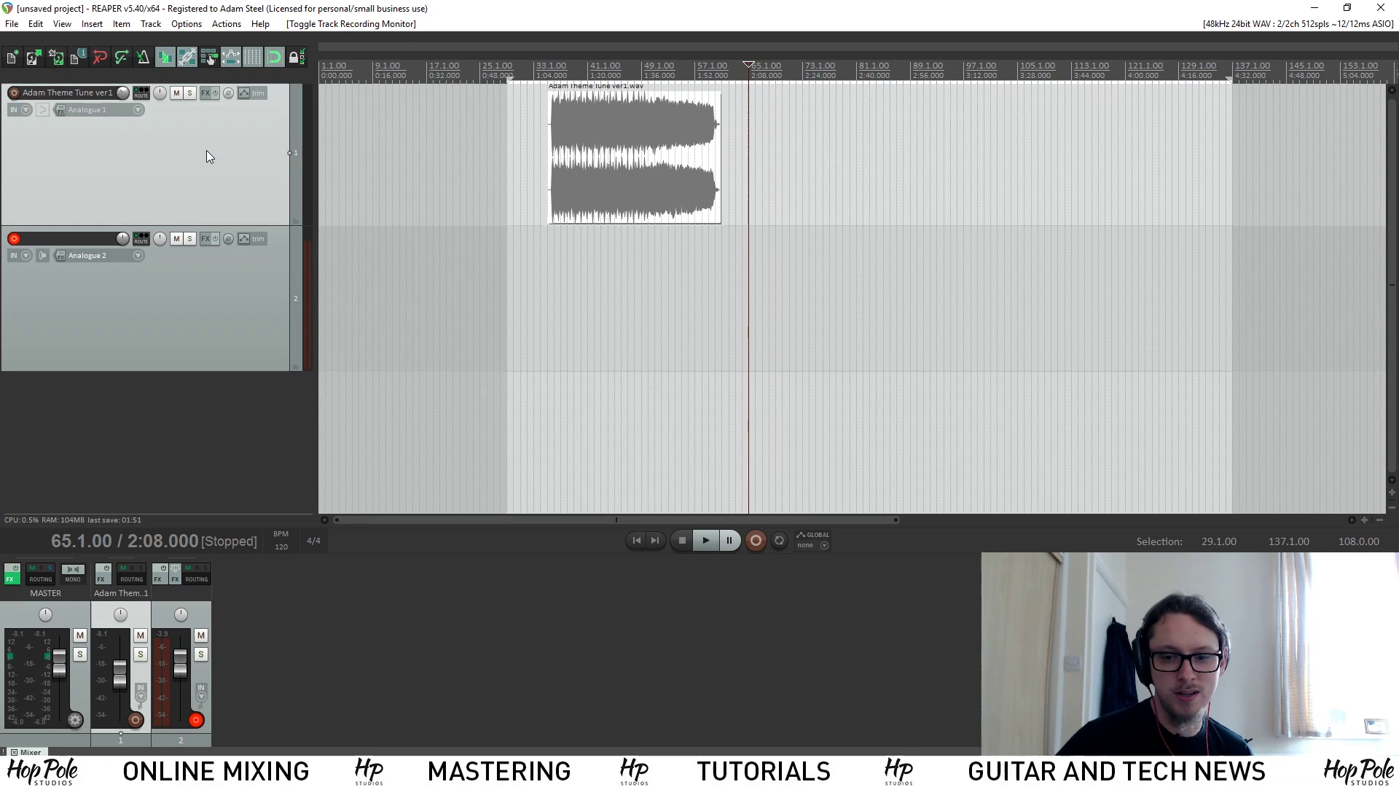
key(Delete)
key(Return)
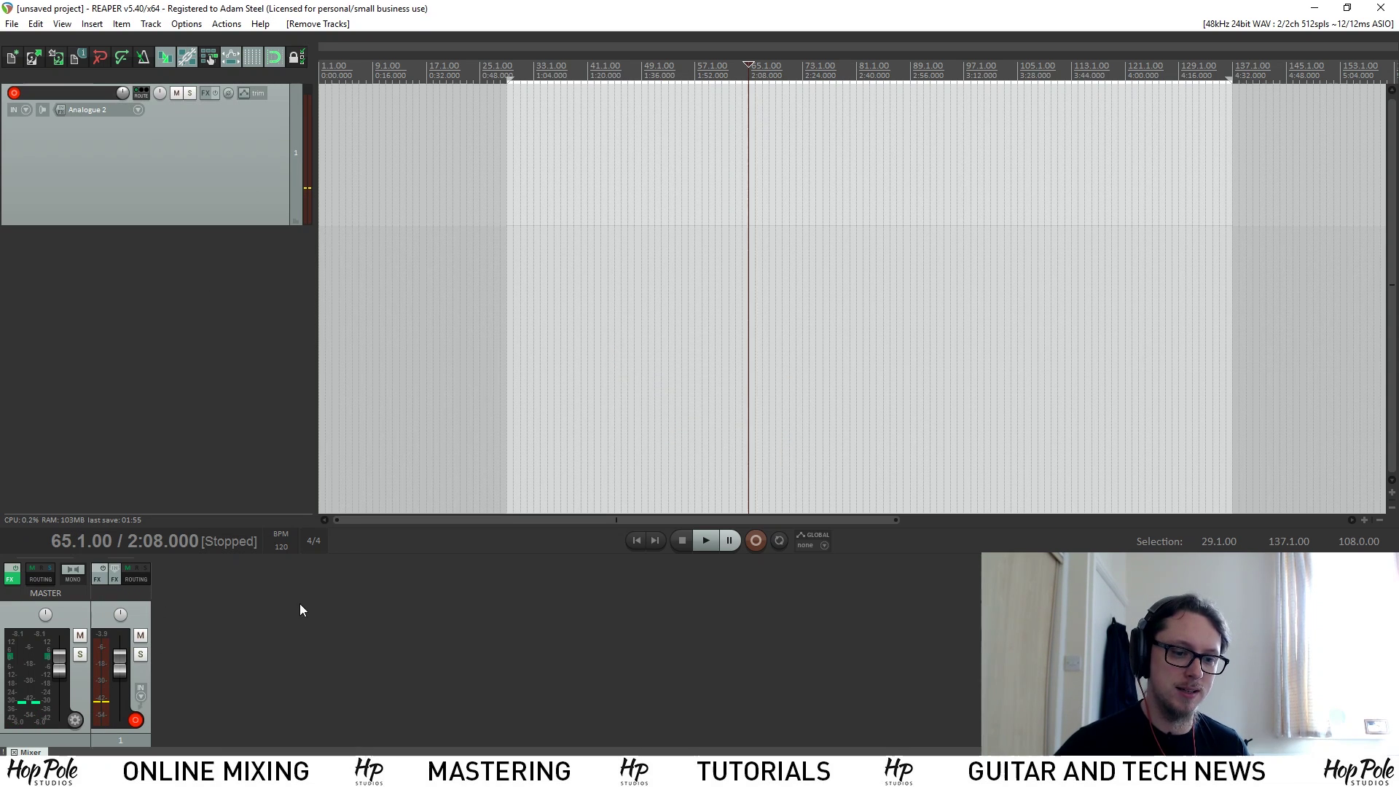
- Add eight empty tracks below the armed track and hide the mixer
double_click(267, 427)
double_click(236, 462)
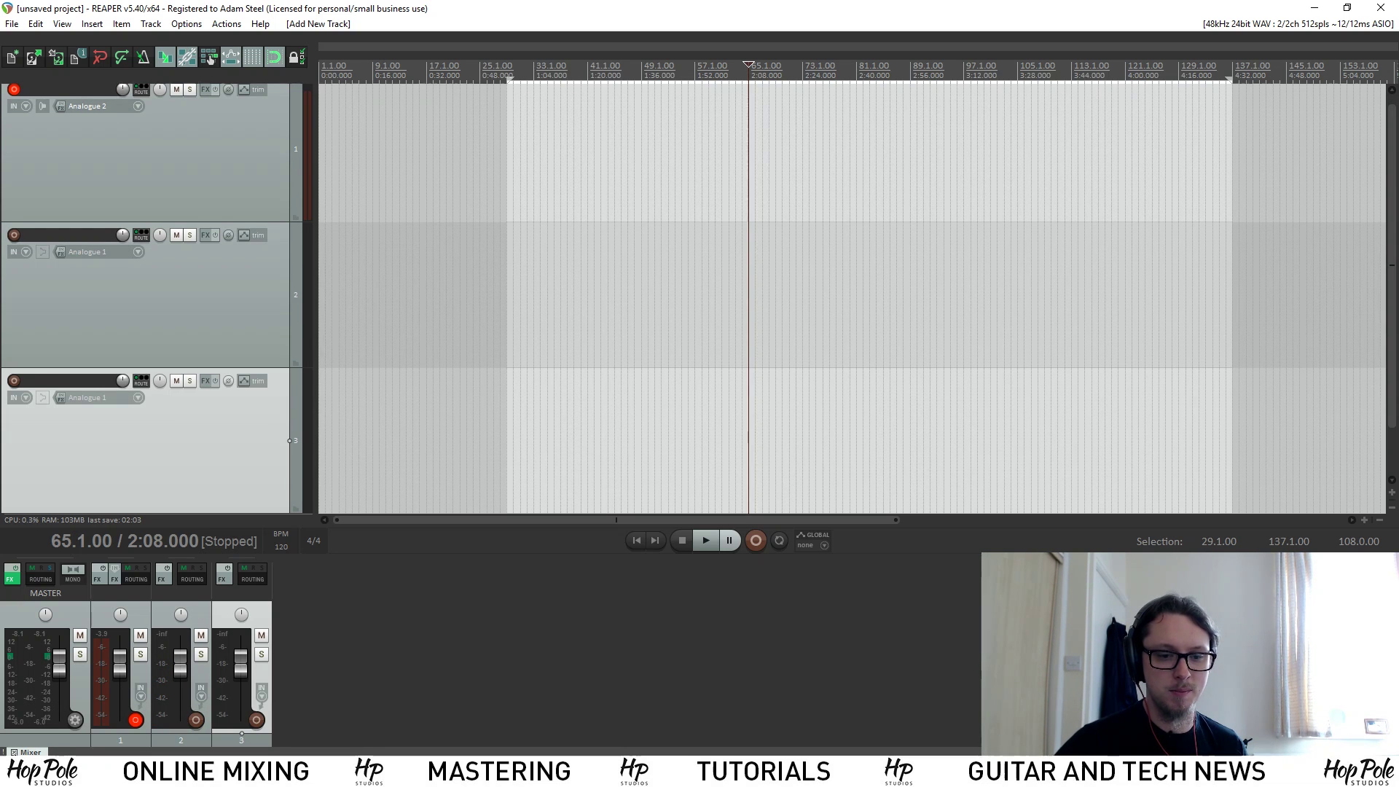
key(ctrl+m)
scroll(312, 483, down, 8)
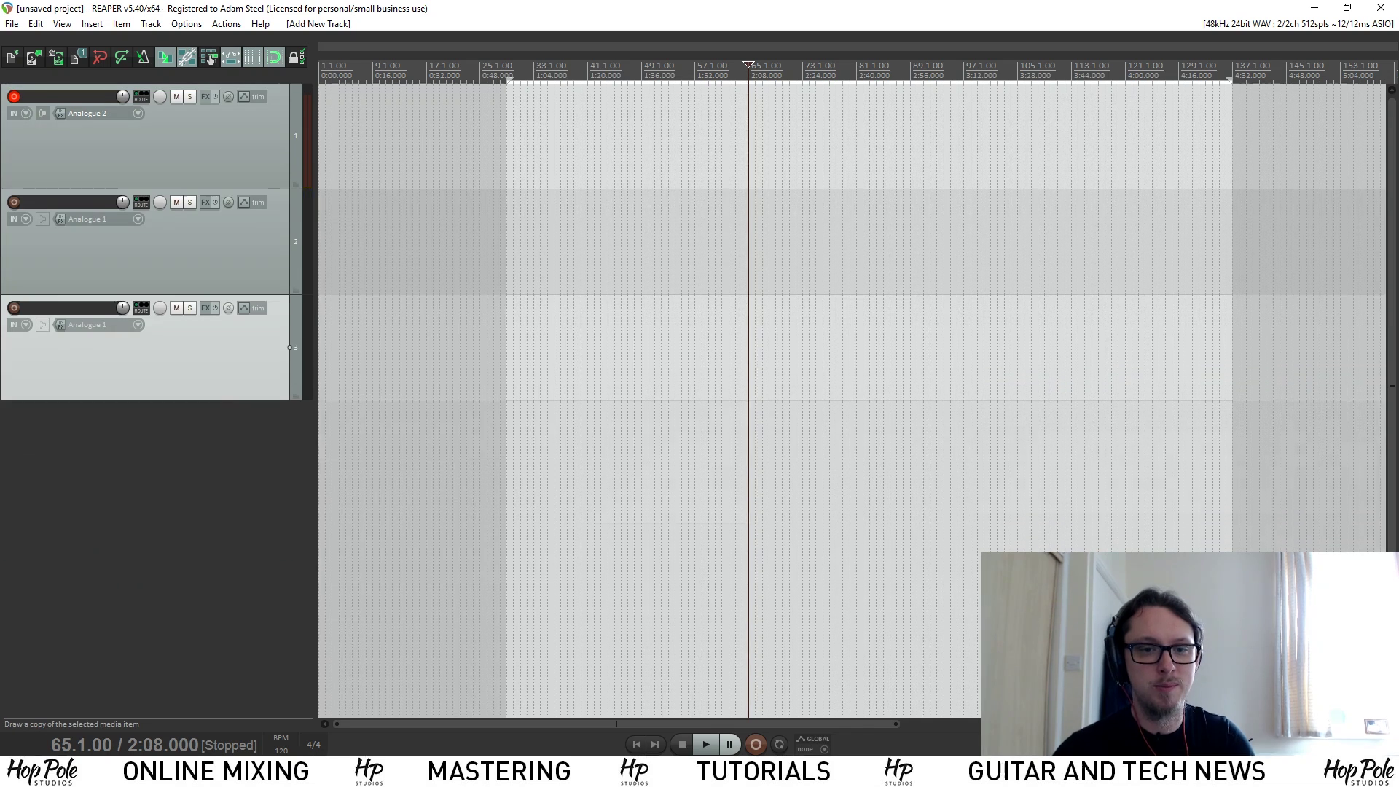
double_click(182, 402)
double_click(137, 459)
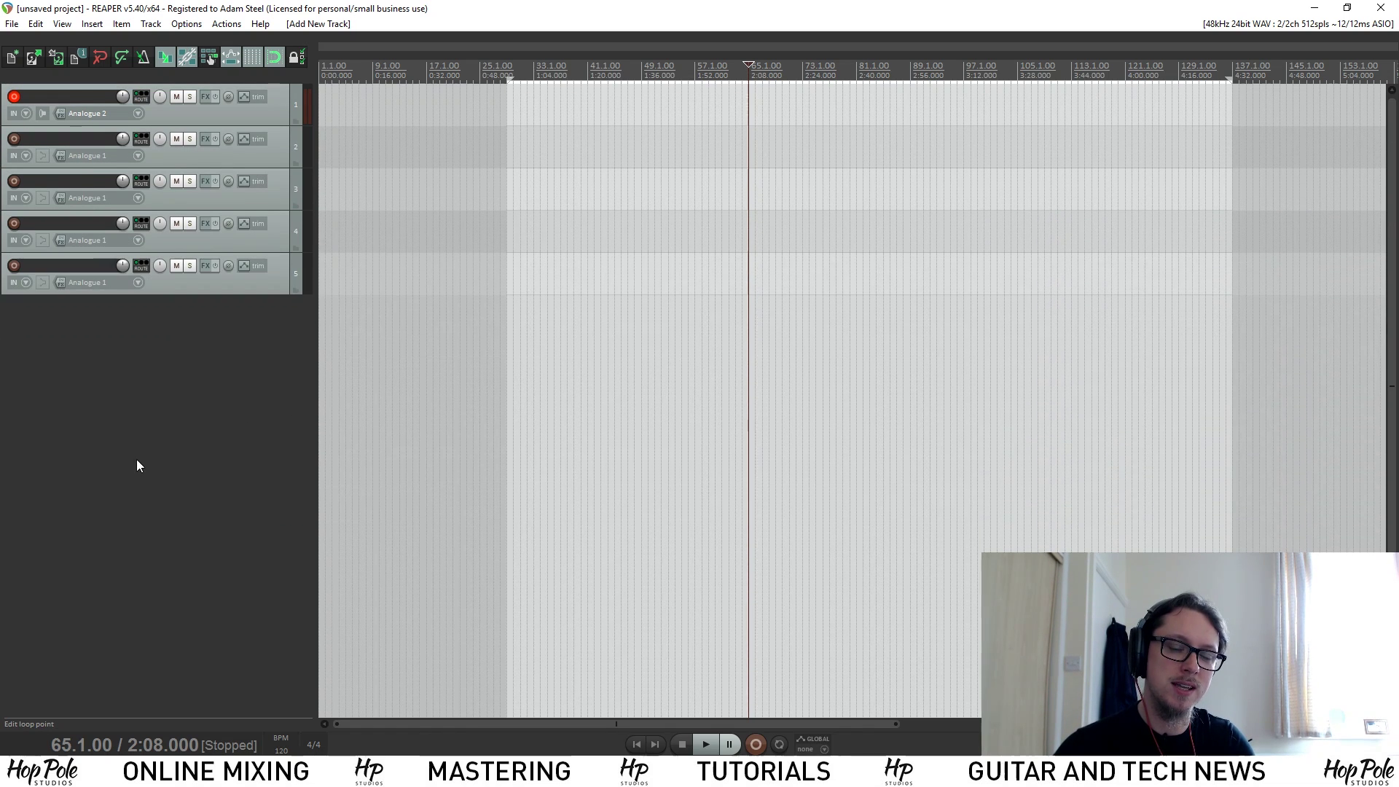
double_click(137, 459)
double_click(137, 459)
double_click(137, 459)
double_click(140, 466)
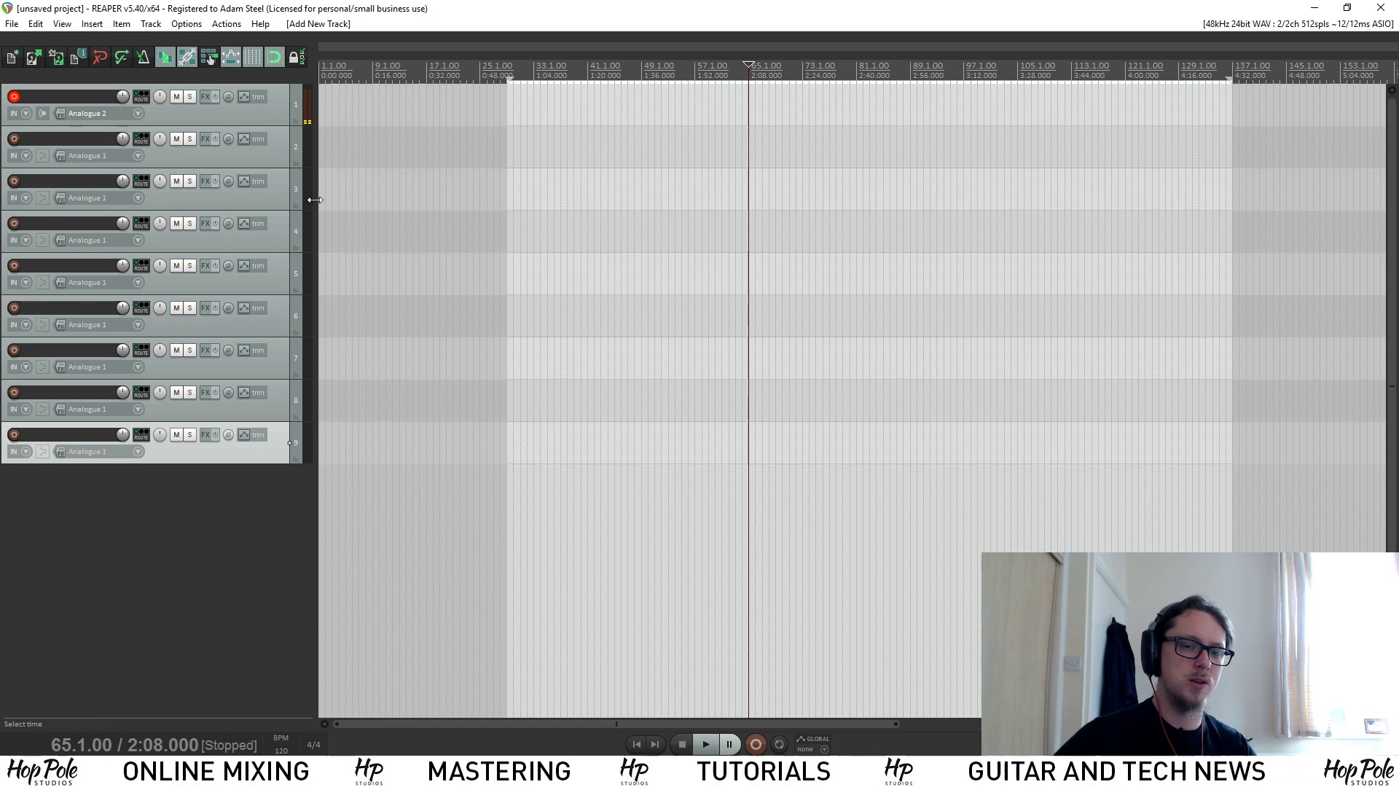
- Name the first five tracks one after another, giving each a different first name
double_click(80, 98)
text(Bob)
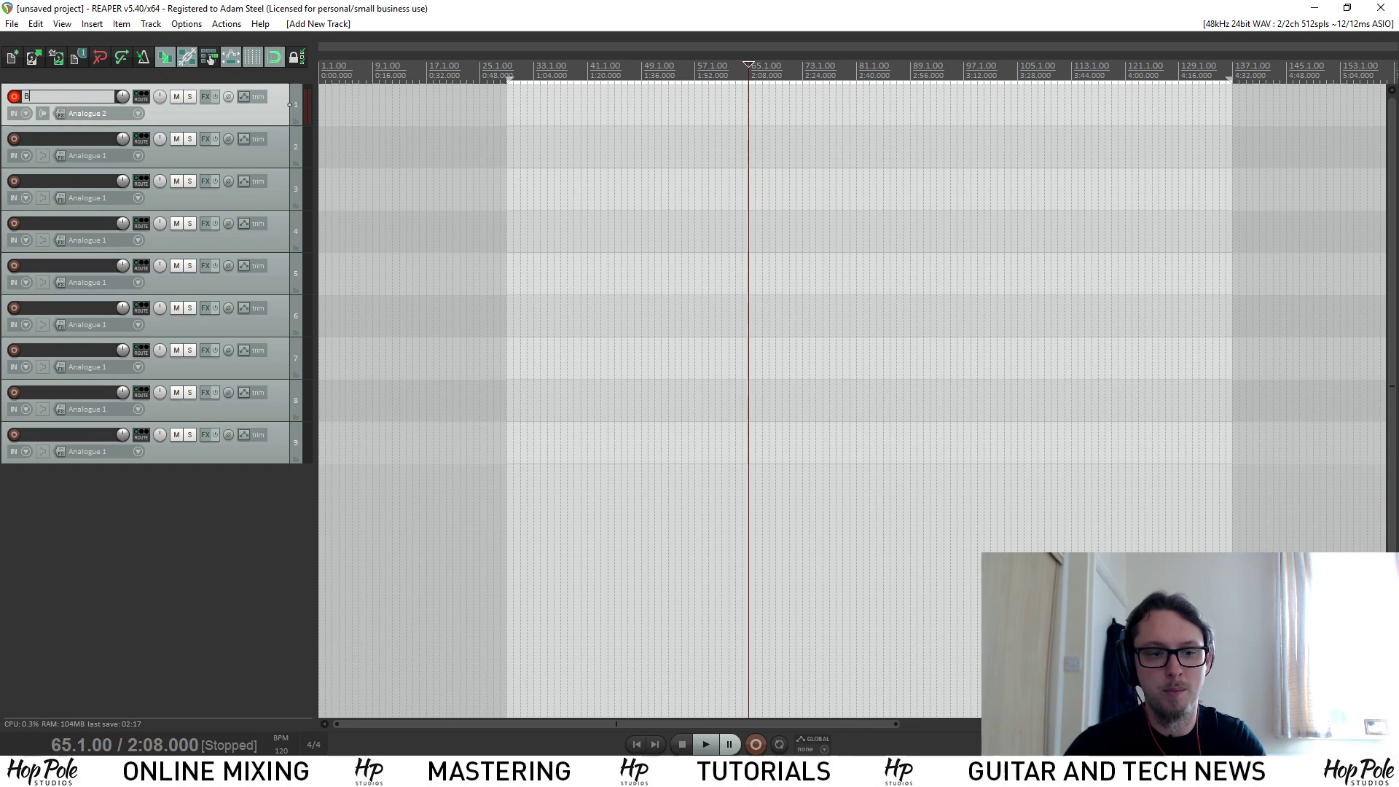
key(Tab)
text(Dave)
key(Tab)
text(Steve)
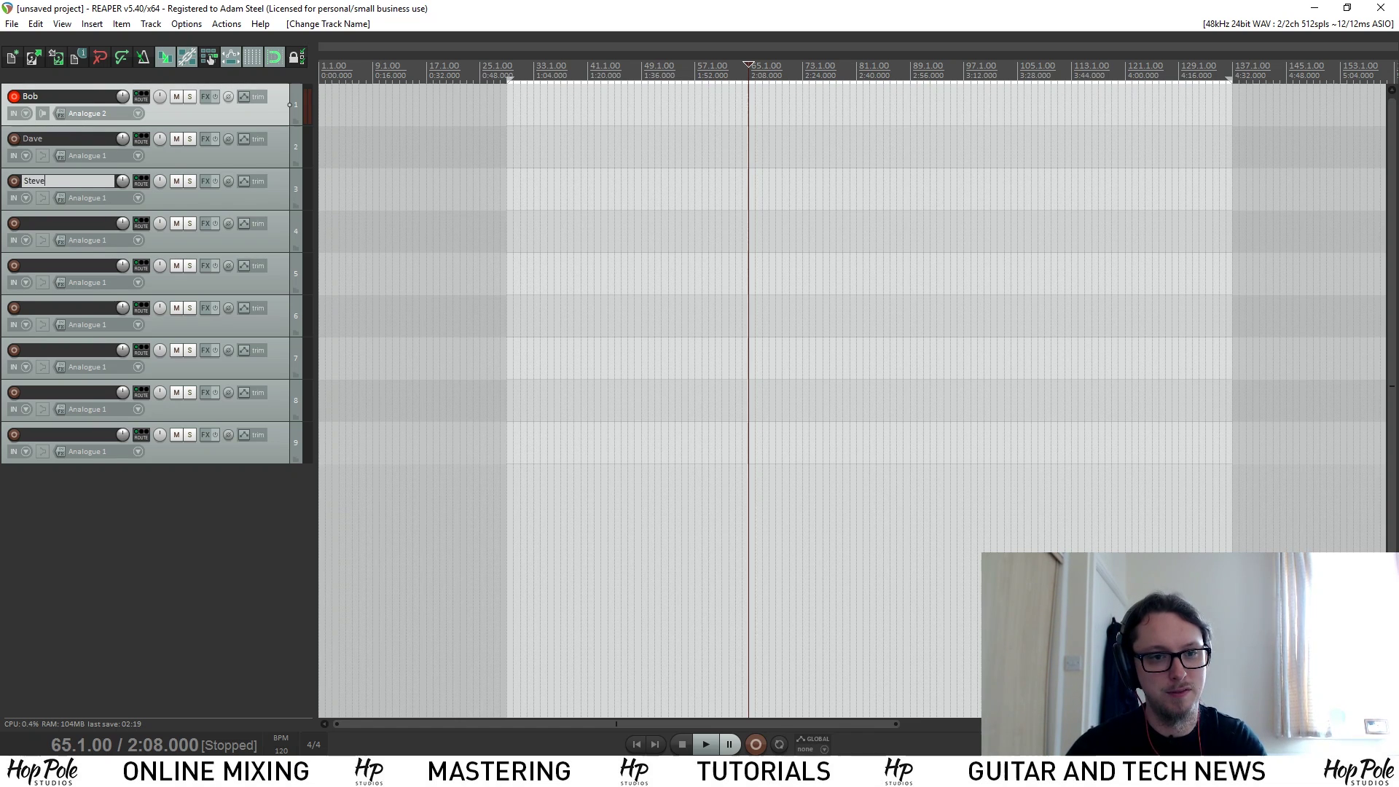
key(Tab)
text(Darren)
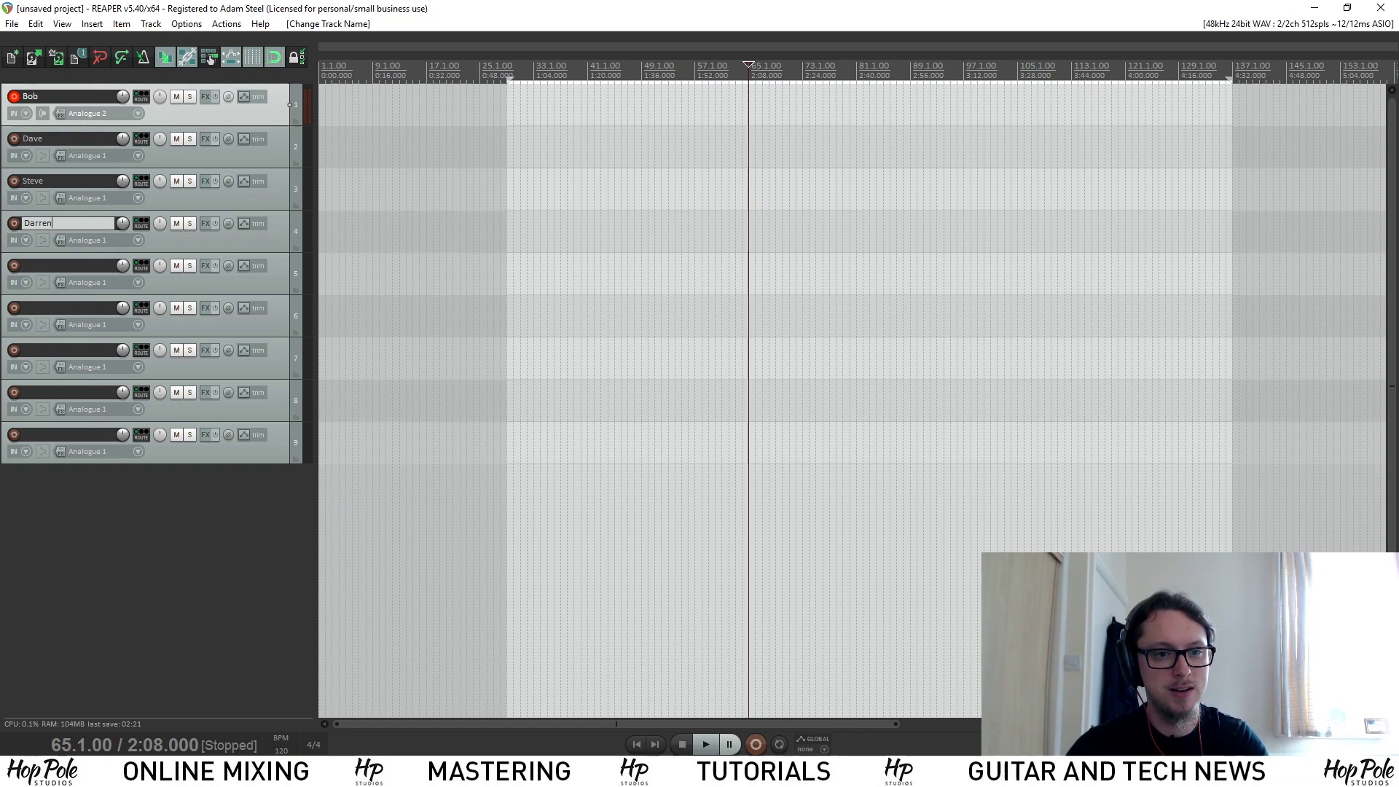
key(Tab)
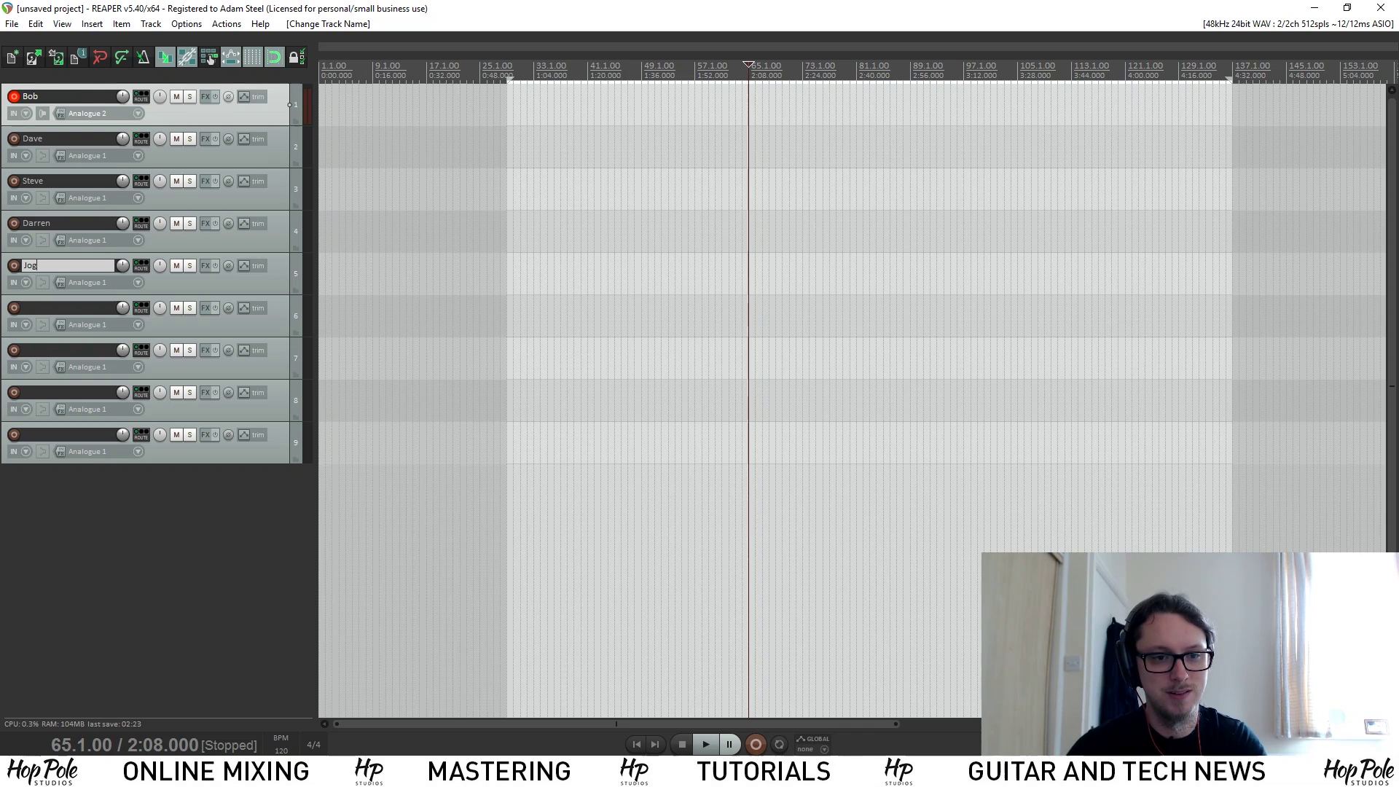
text(John)
key(Return)
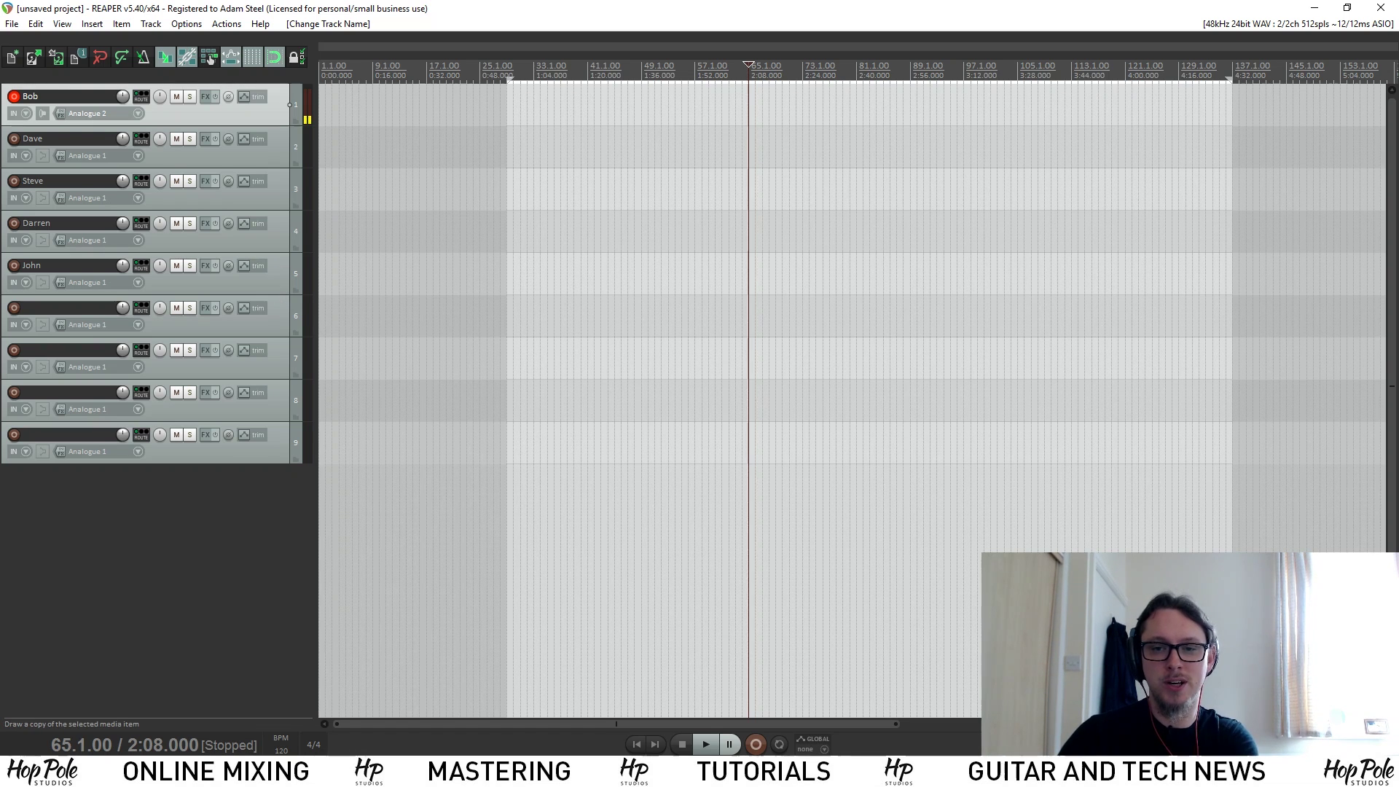
- Record a short take on the armed first track from 65.1.00 and increase that track's height
click(756, 744)
scroll(828, 366, down, 2)
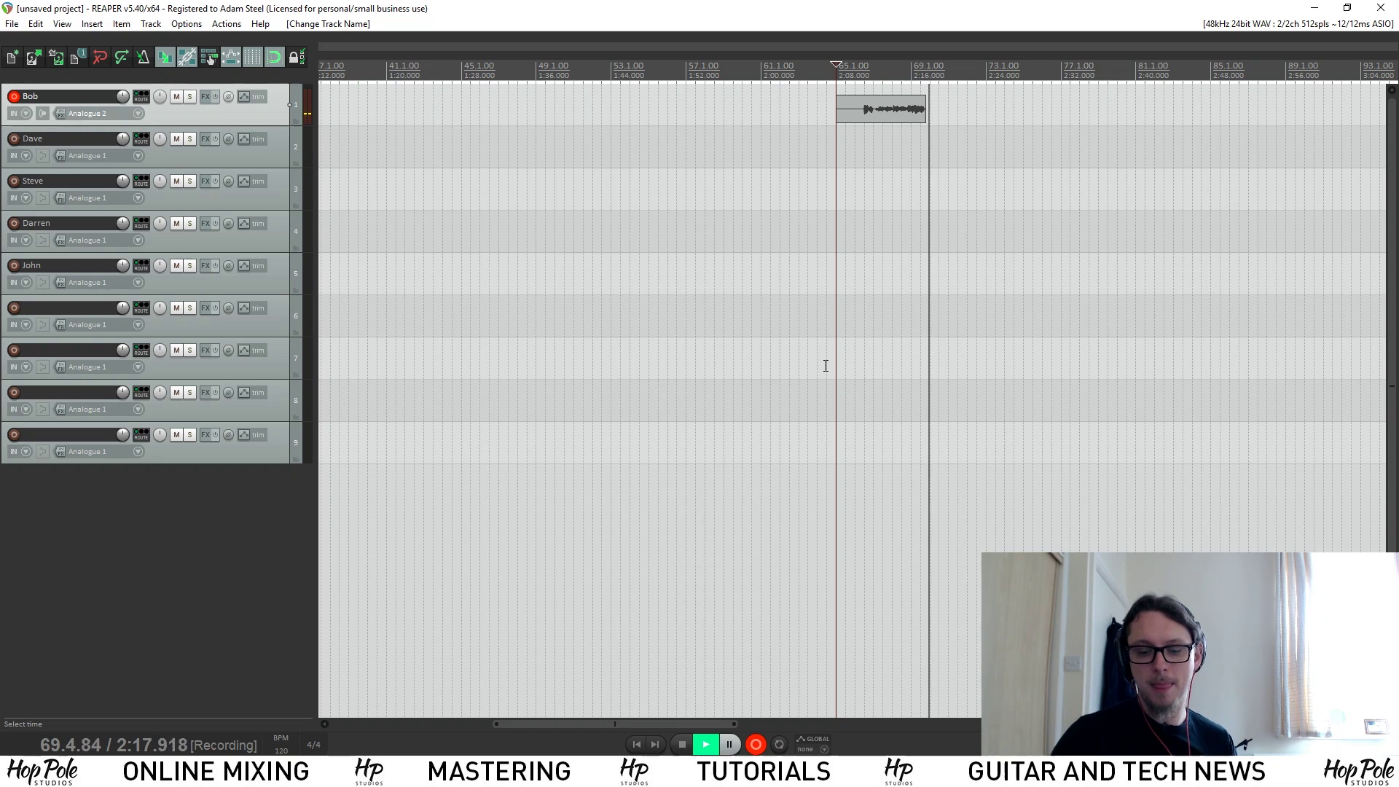
key(space)
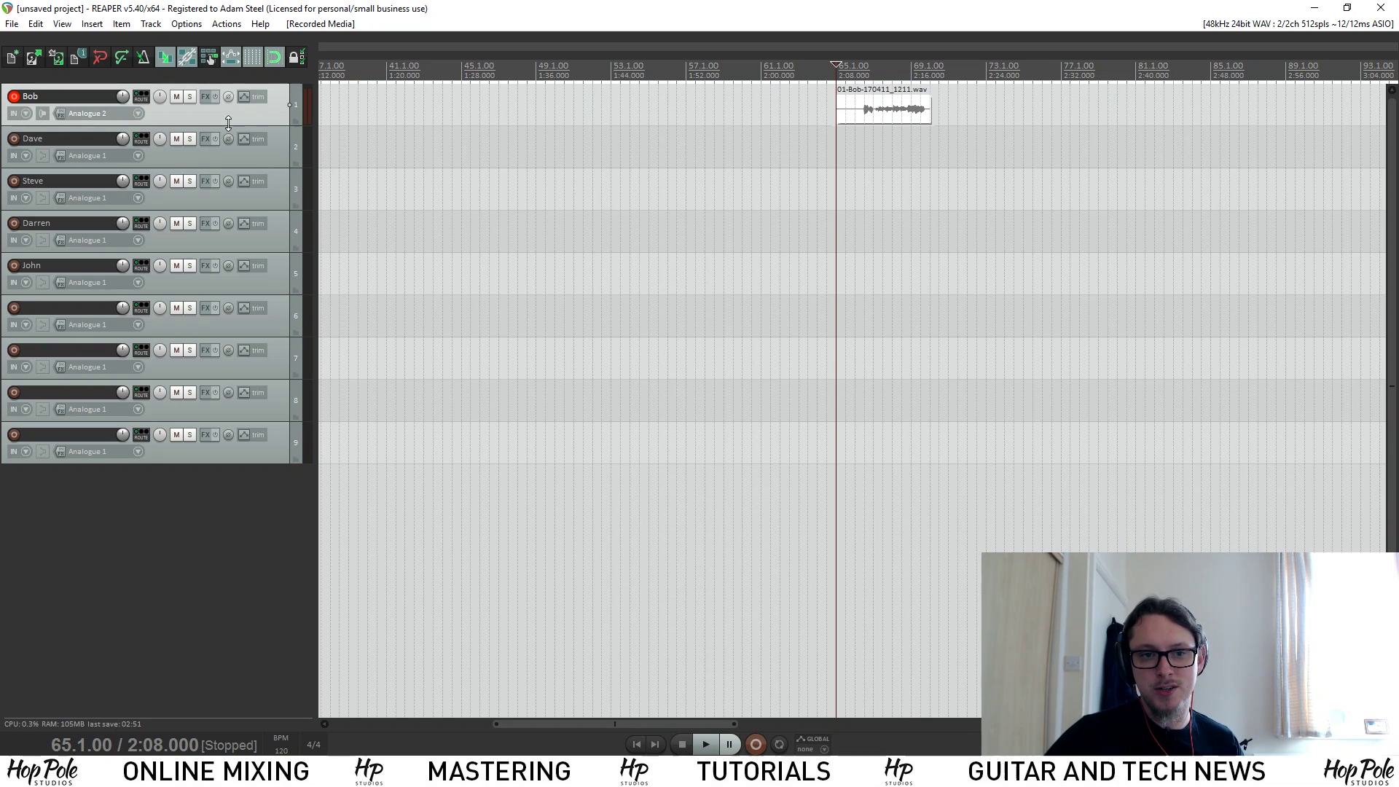
drag(228, 122, 177, 223)
scroll(674, 249, down, 2)
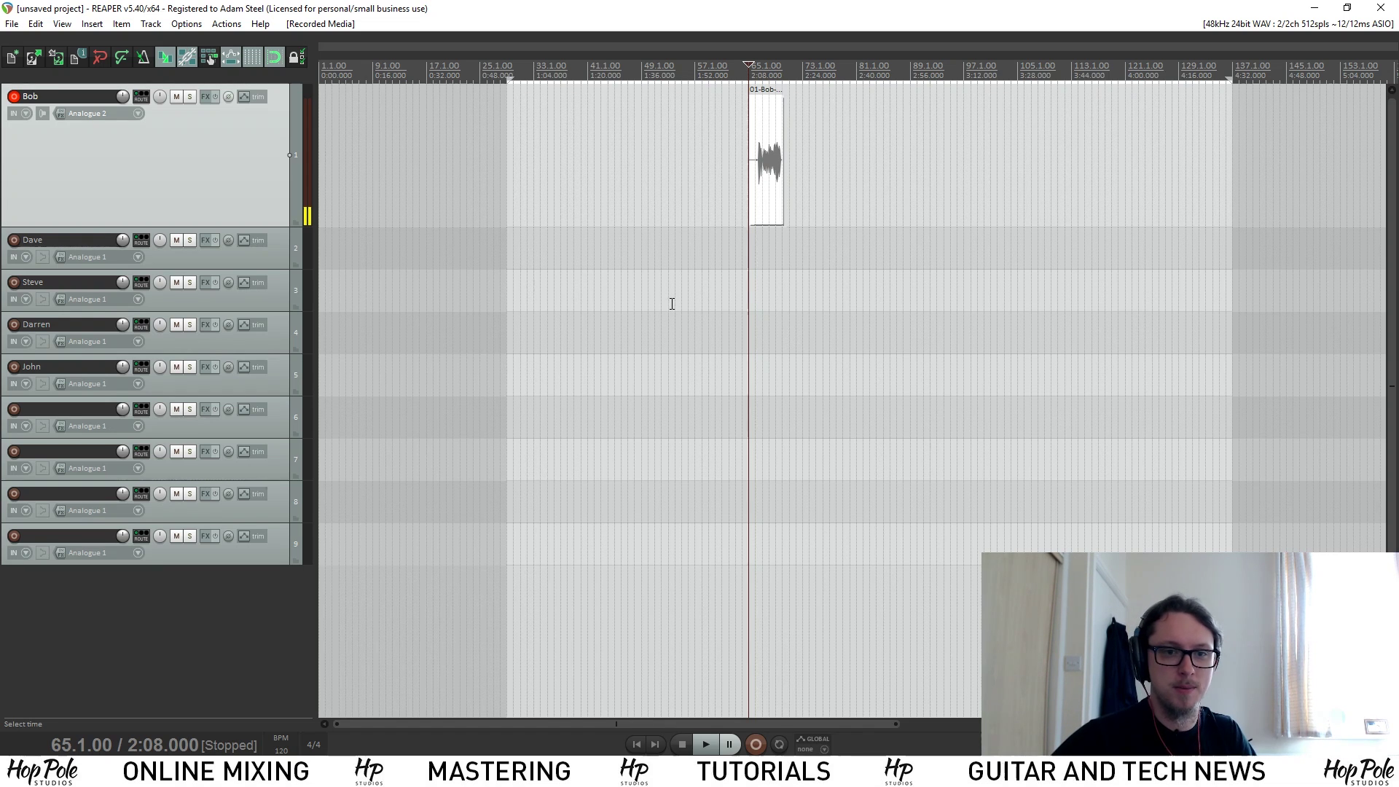
- Show the mixer, undock it into a floating window, and place it widened over the lower part of the arrangement
click(63, 24)
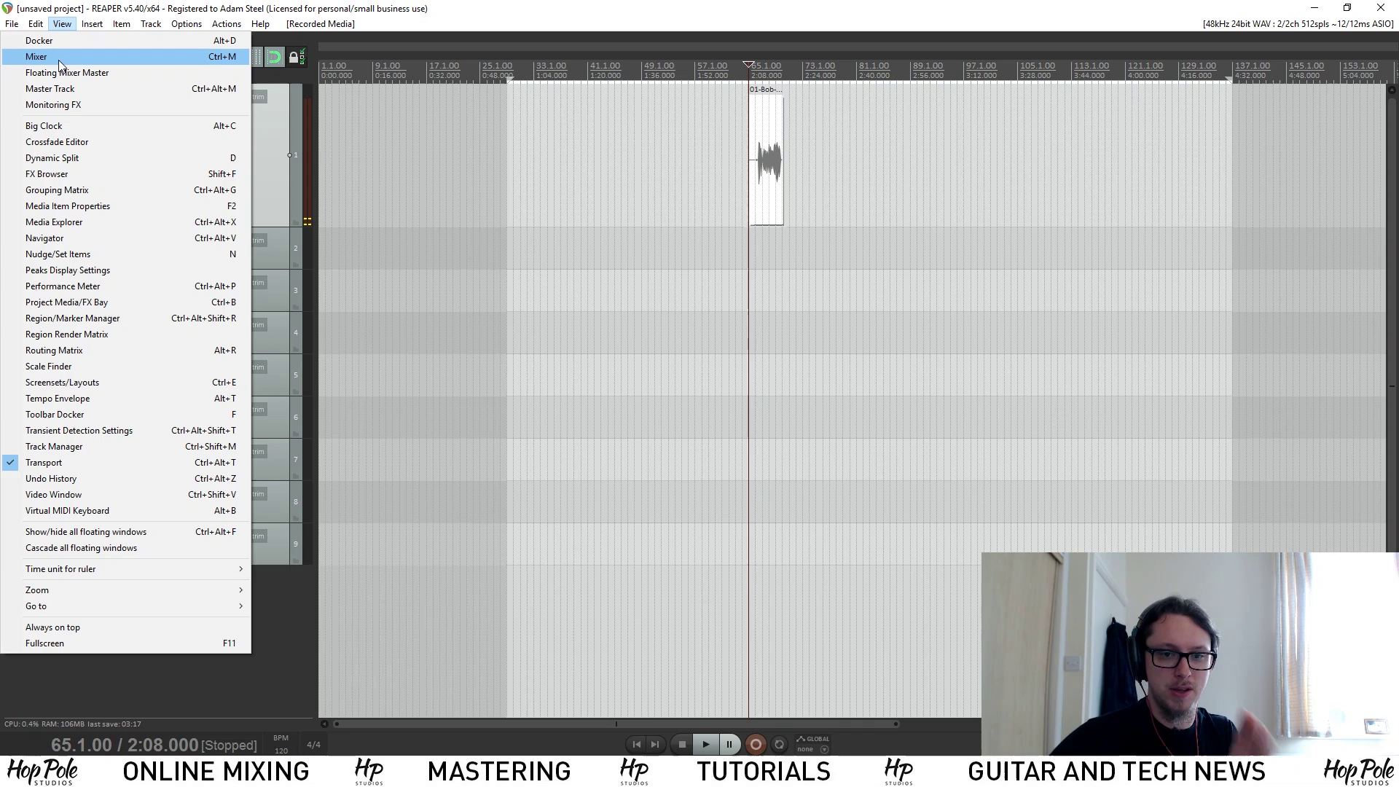
click(60, 58)
right_click(44, 750)
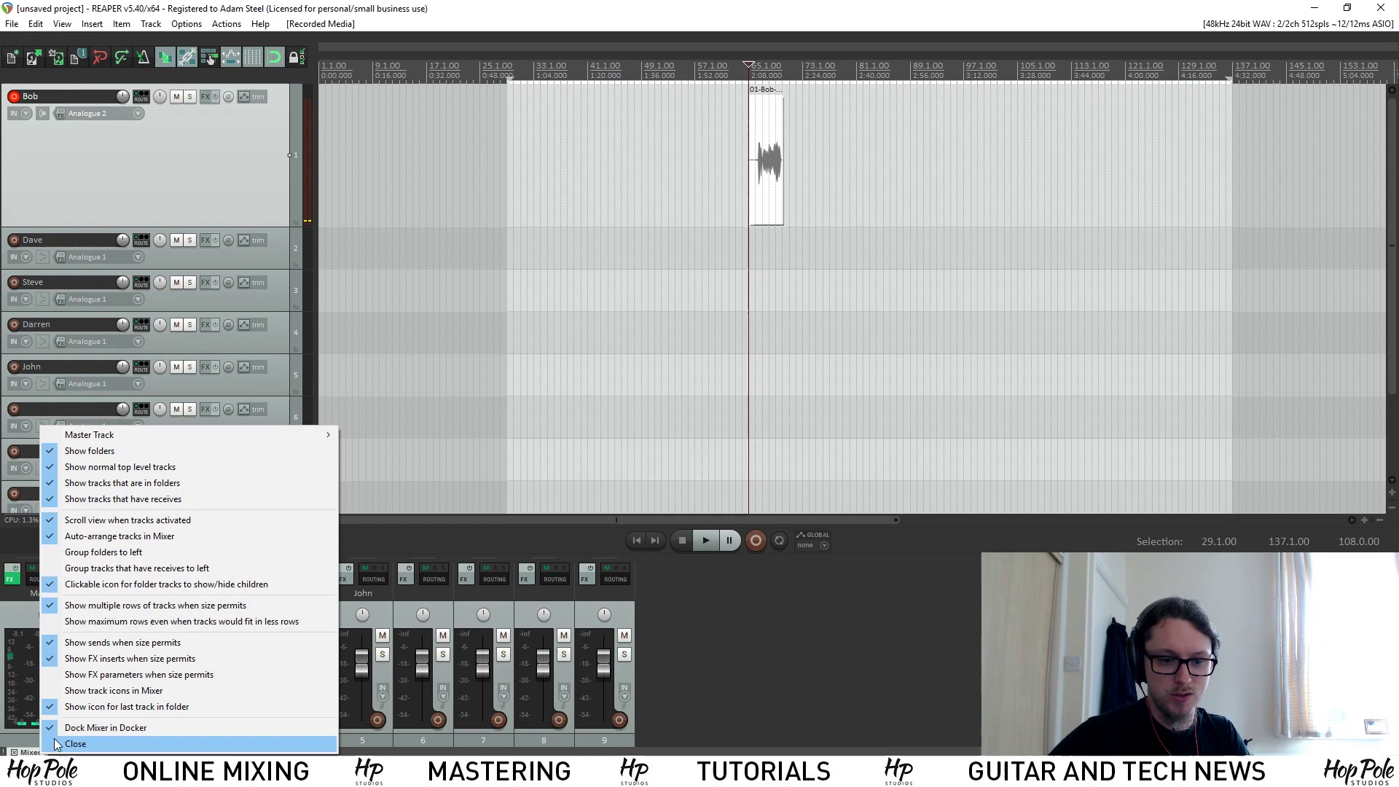
click(68, 731)
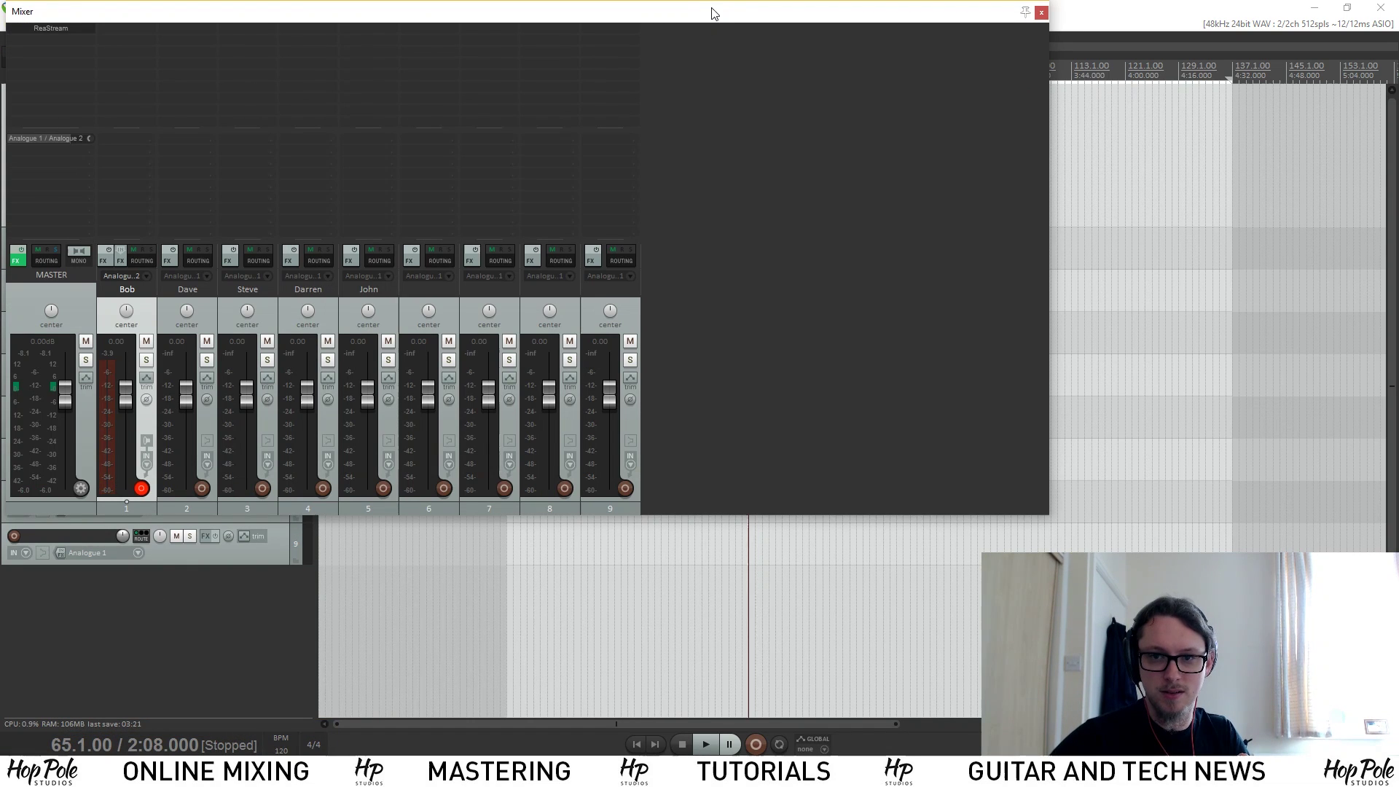
drag(714, 11, 632, 475)
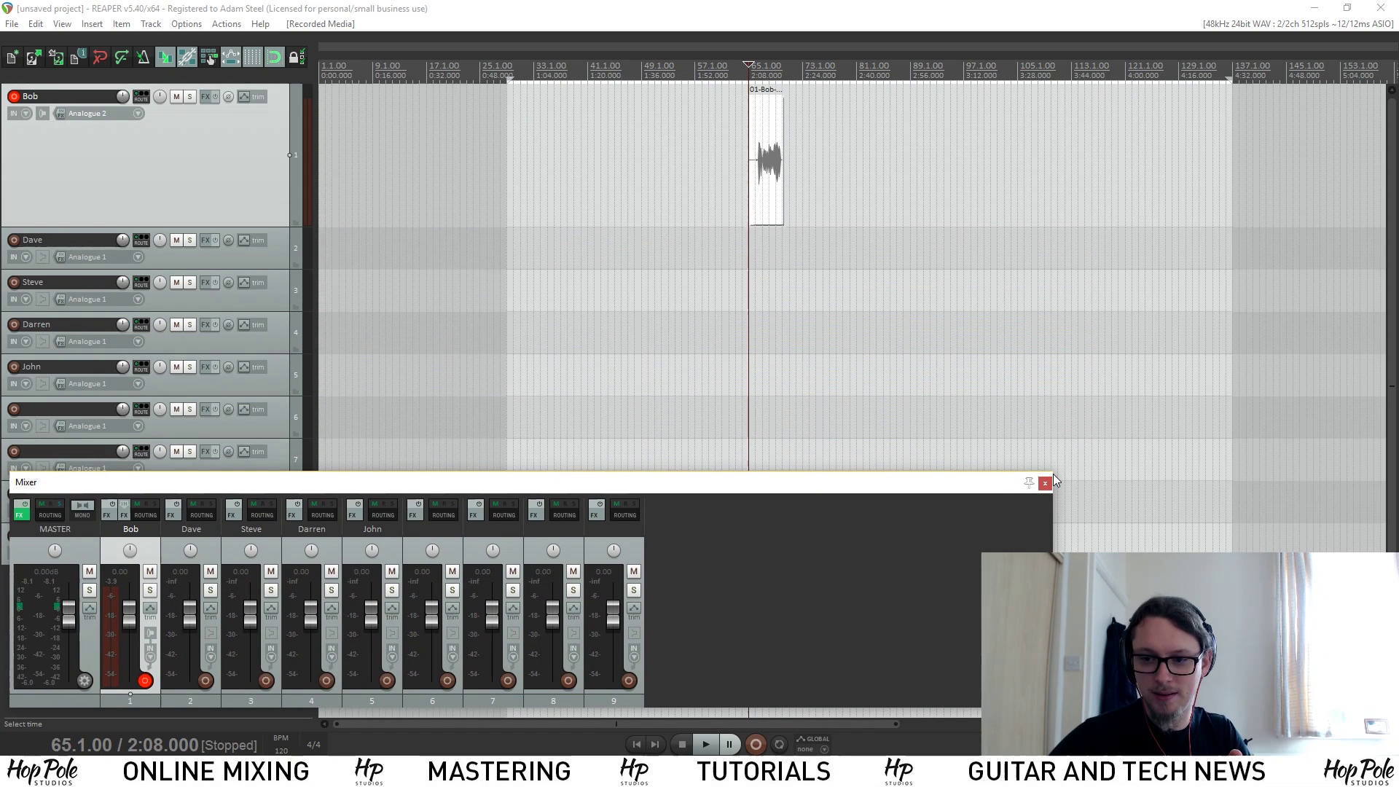
drag(1051, 523, 1344, 521)
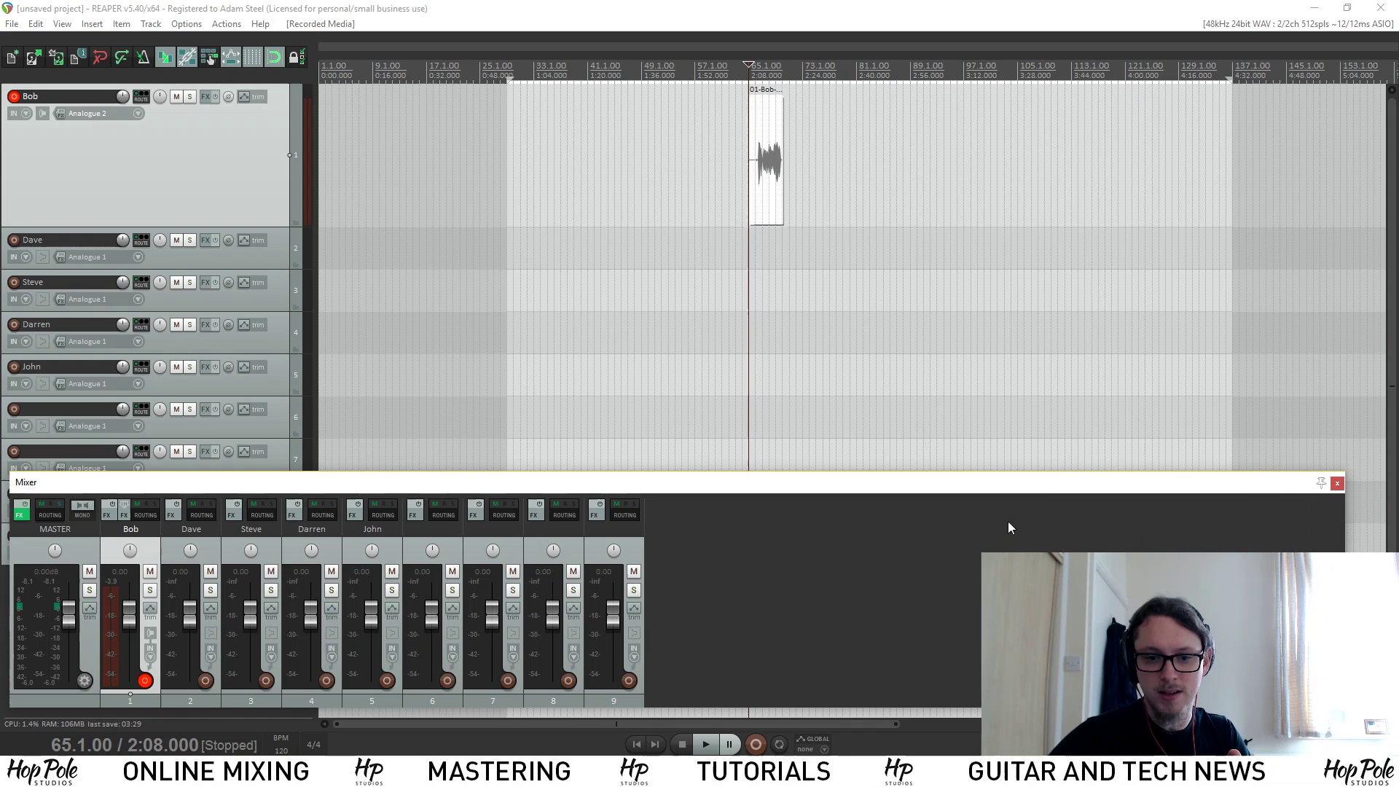
mouse_move(227, 487)
mouse_down()
mouse_move(380, 368)
mouse_move(280, 369)
mouse_move(260, 402)
mouse_move(231, 309)
mouse_move(220, 488)
mouse_up()
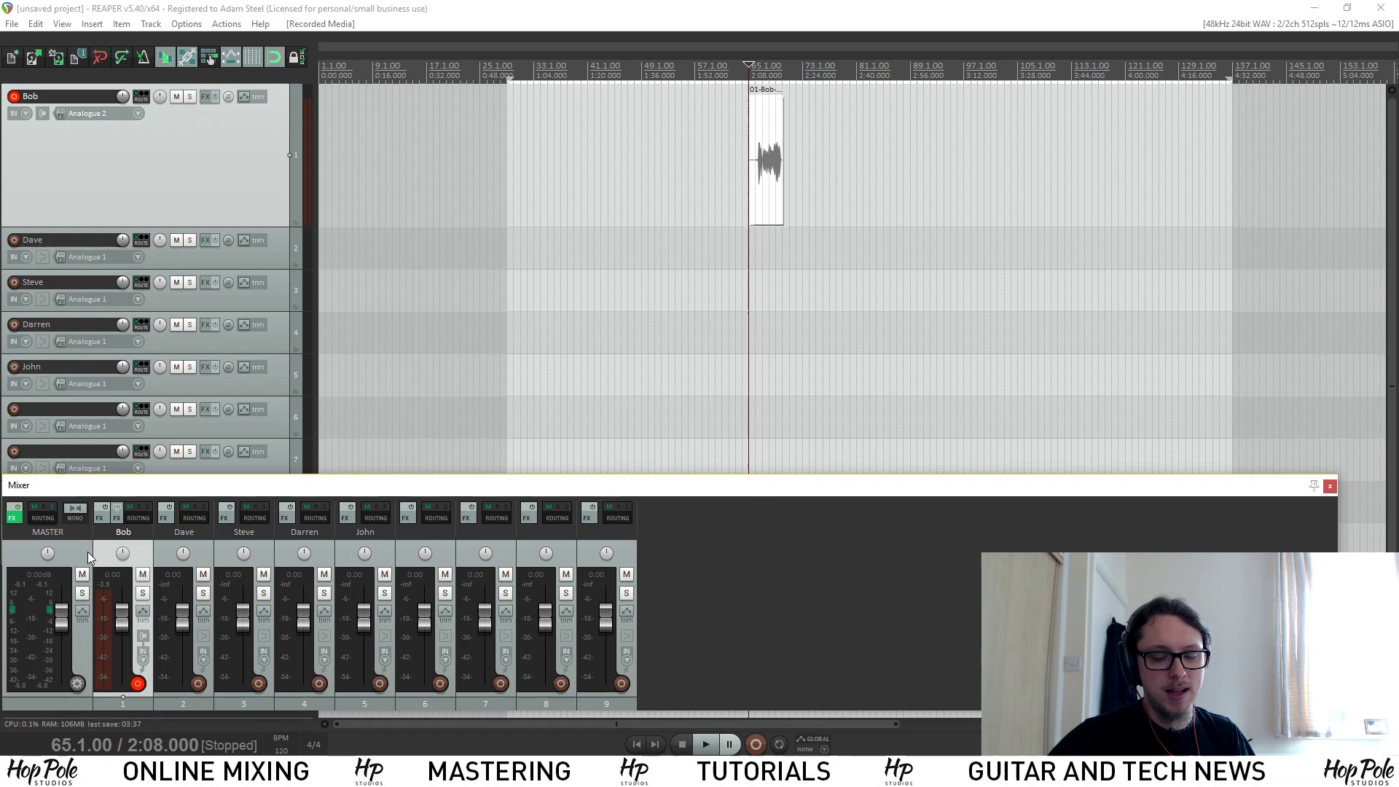
- Lower the first track's volume to about -6.5 dB in the mixer
click(225, 151)
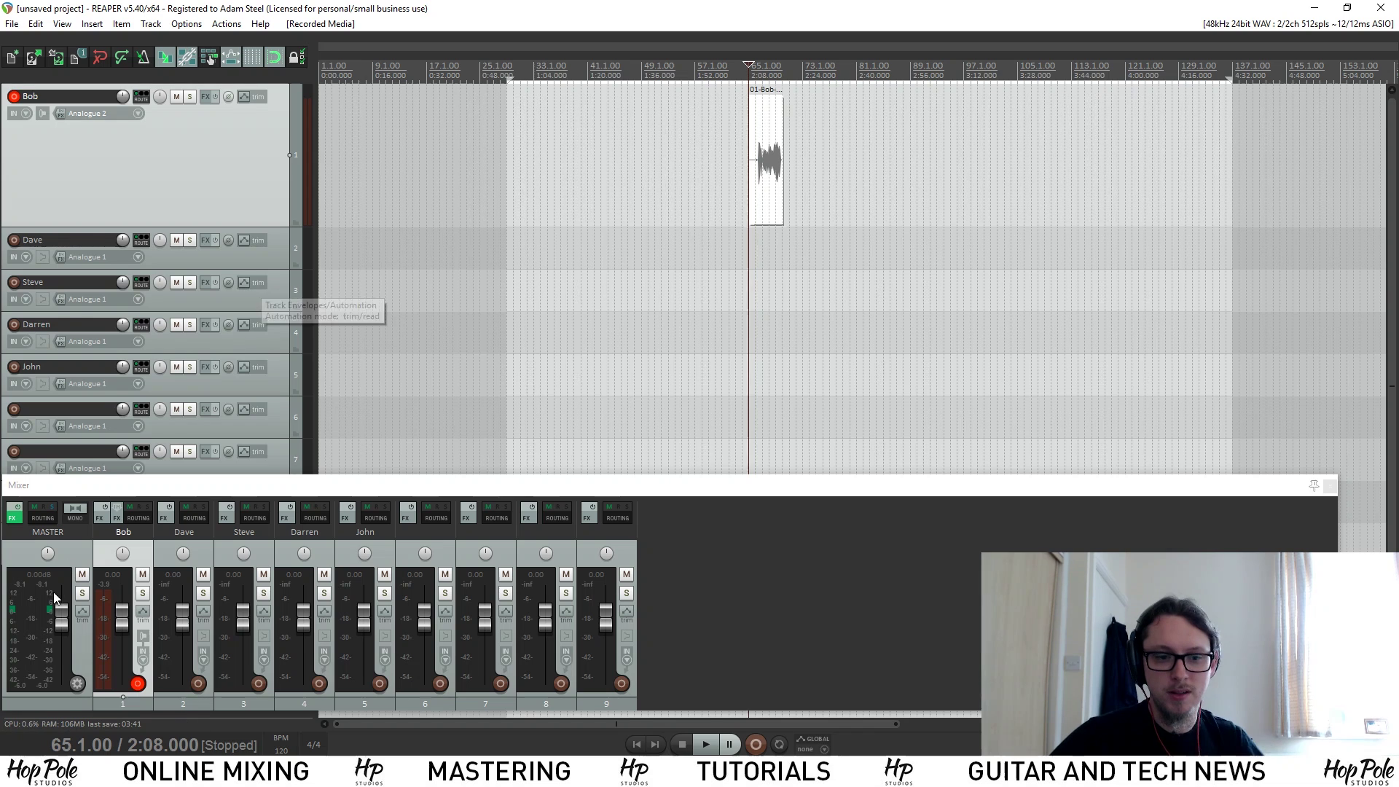
click(151, 553)
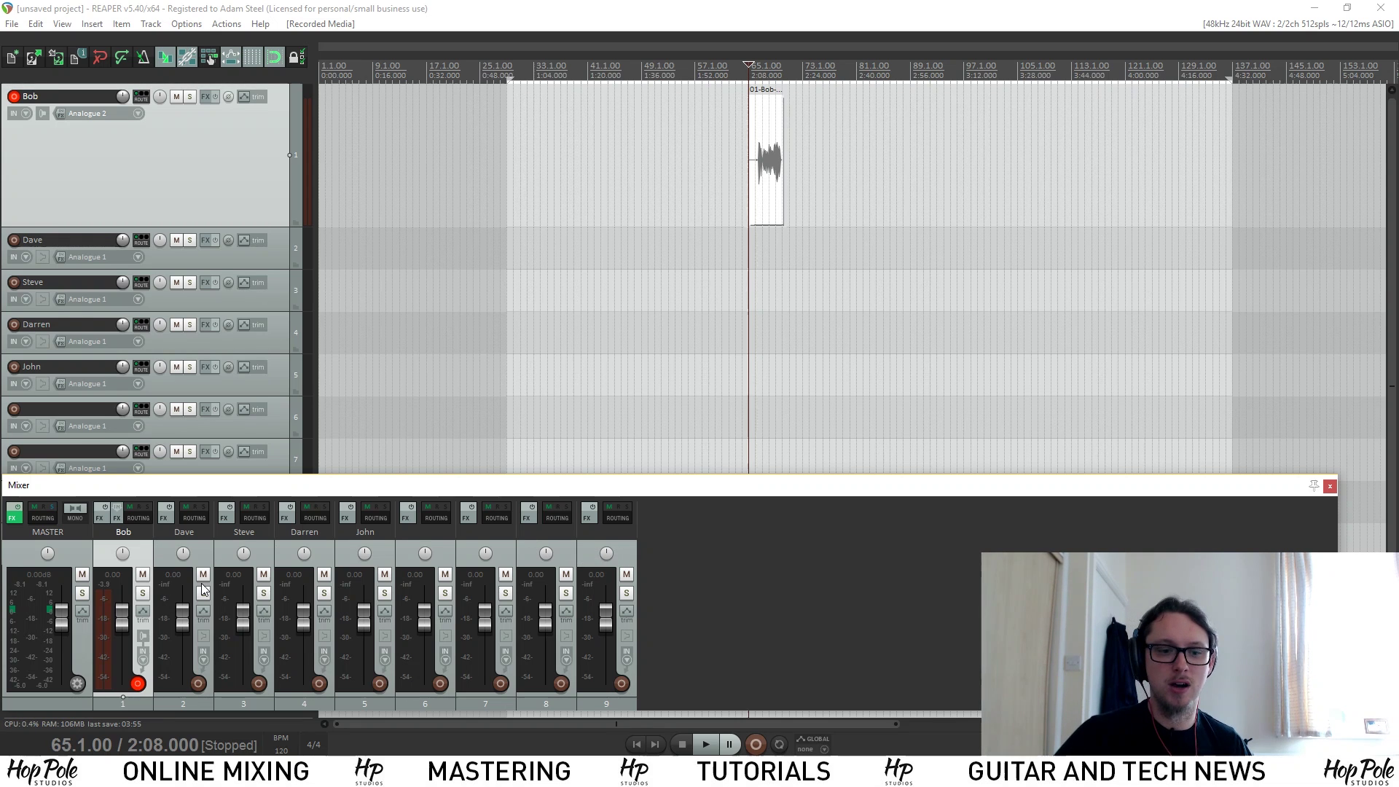
mouse_move(120, 628)
mouse_down()
mouse_move(135, 646)
mouse_move(141, 603)
mouse_move(128, 659)
mouse_move(126, 612)
mouse_move(126, 625)
mouse_up()
- Play the recorded take from 66.2.00, resetting the first track's volume to 0.00 dB during playback, and stop
scroll(759, 211, up, 4)
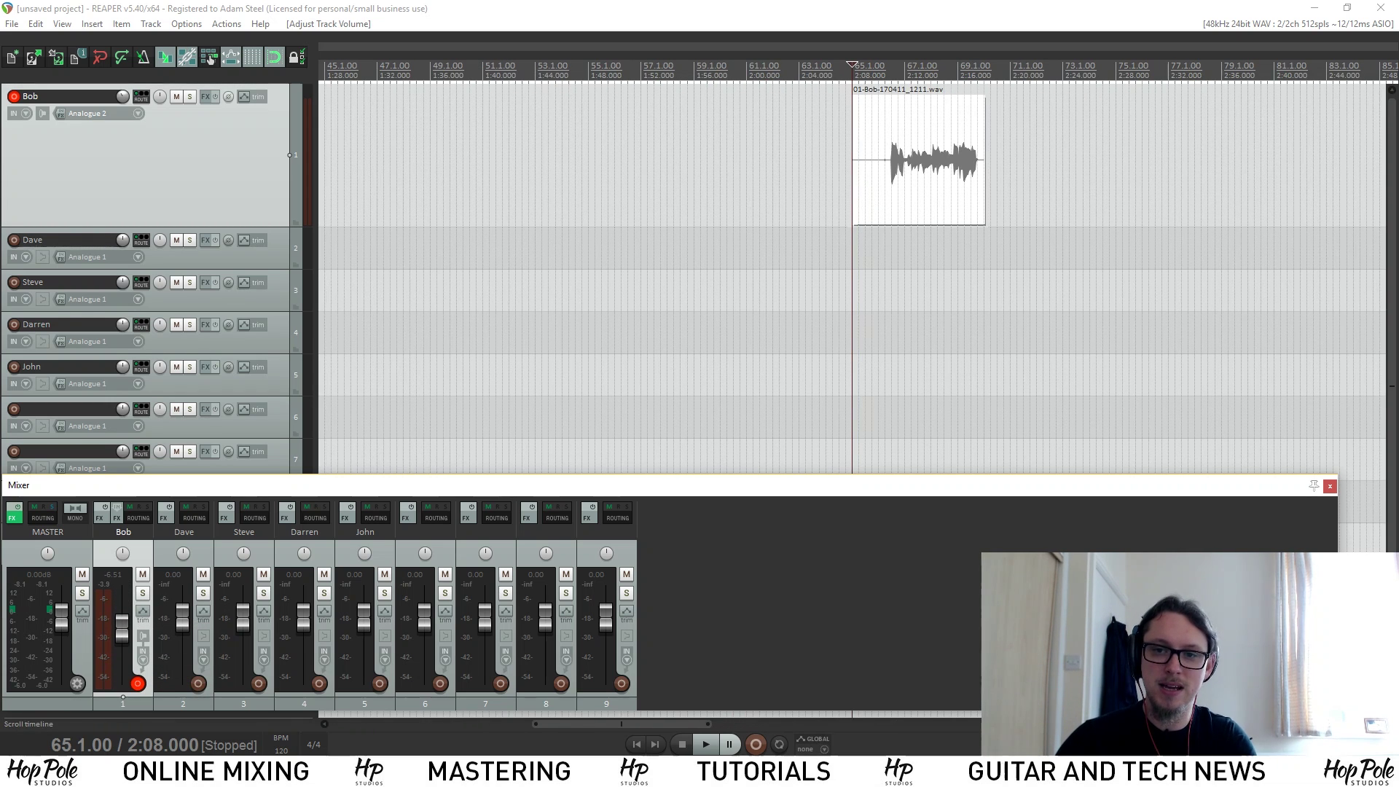
click(886, 70)
key(space)
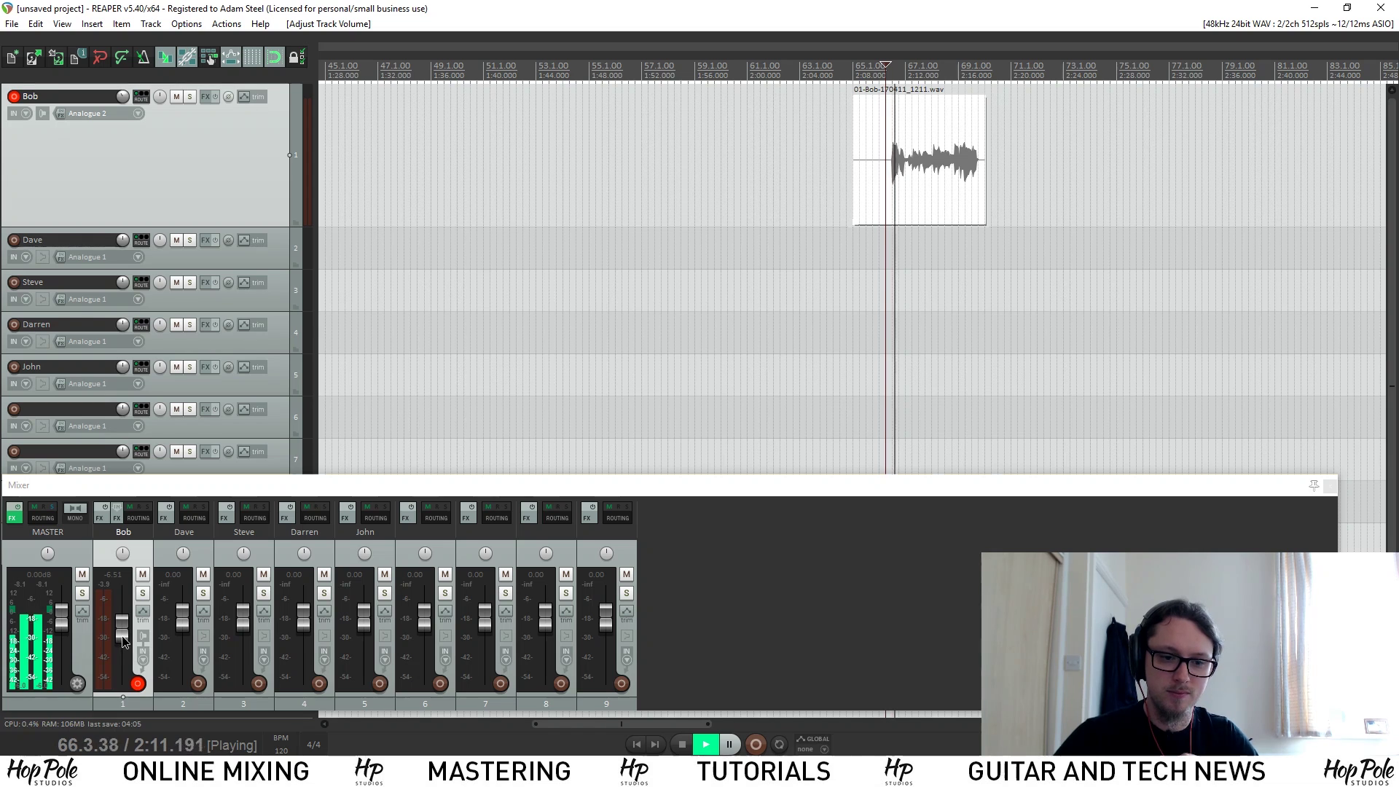
mouse_move(125, 639)
mouse_down()
mouse_move(130, 609)
mouse_move(129, 638)
mouse_up()
double_click(129, 638)
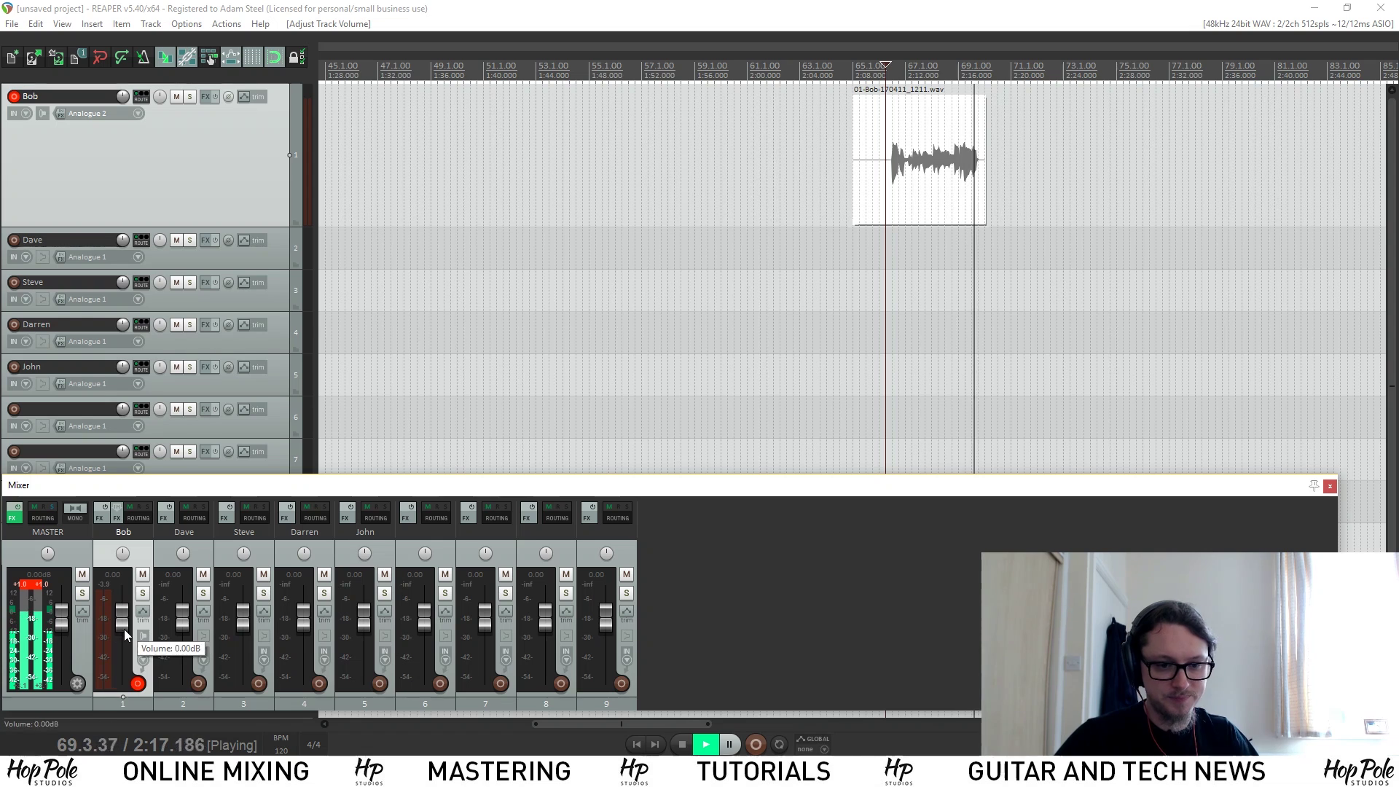
key(space)
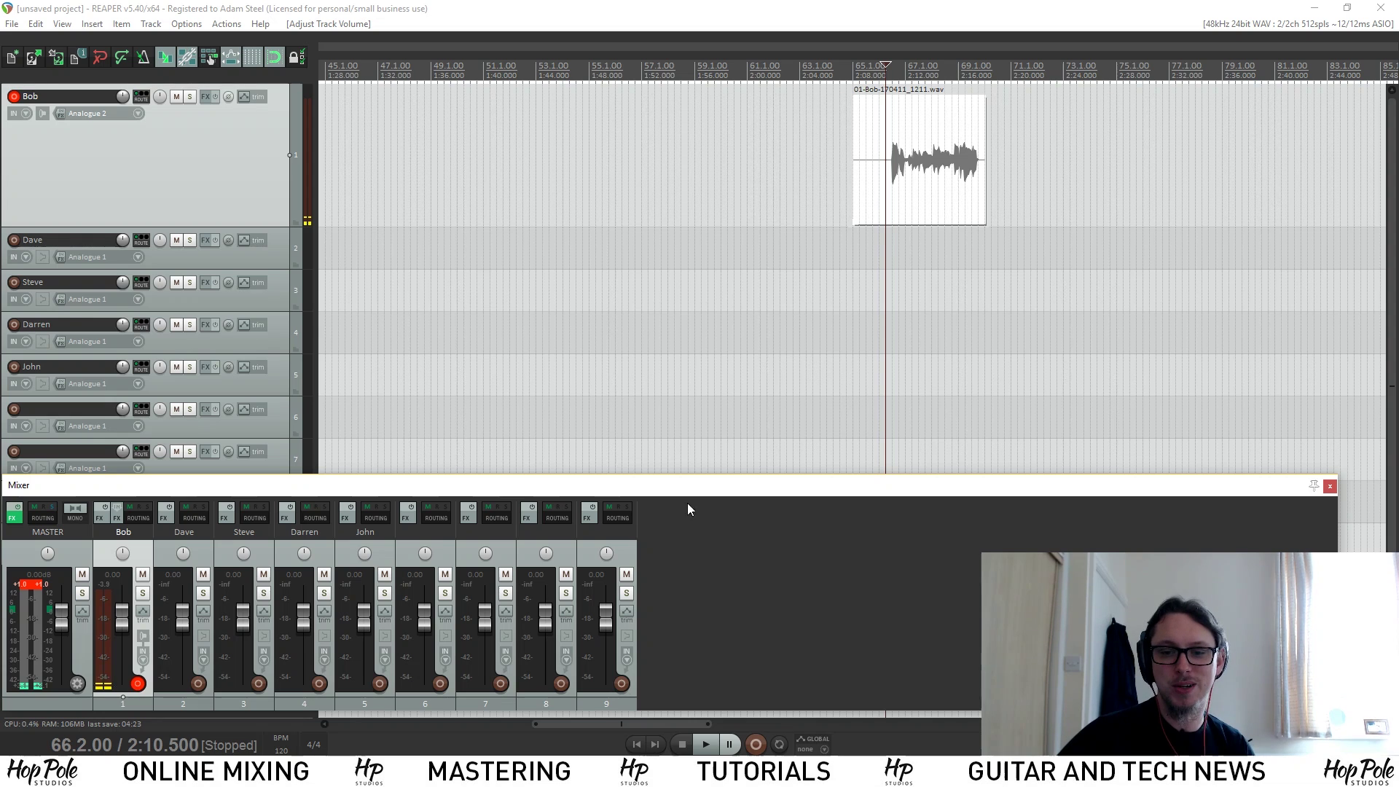
- Enlarge the floating mixer to expose the effect and send slots, and name the ninth track REVERB
drag(704, 486, 738, 271)
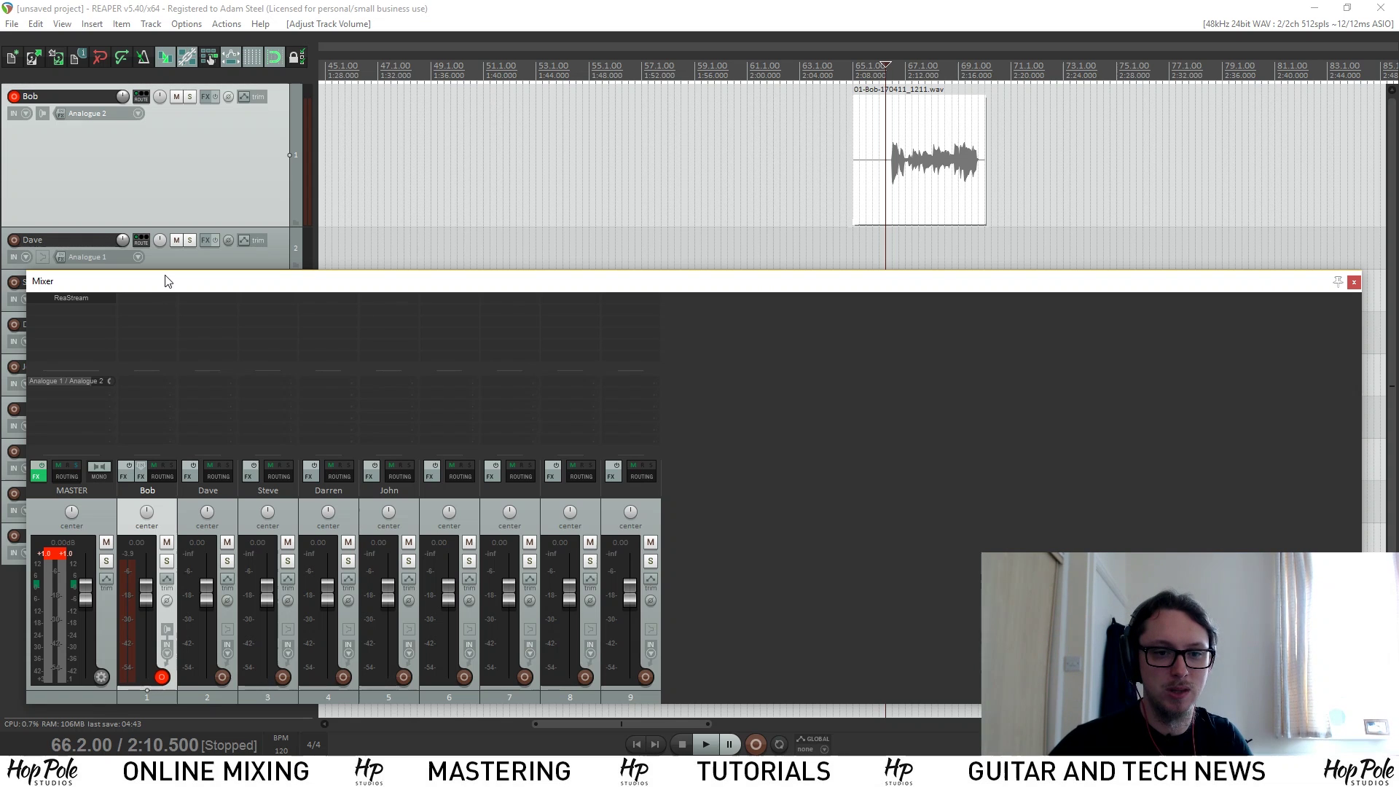
drag(163, 269, 261, 236)
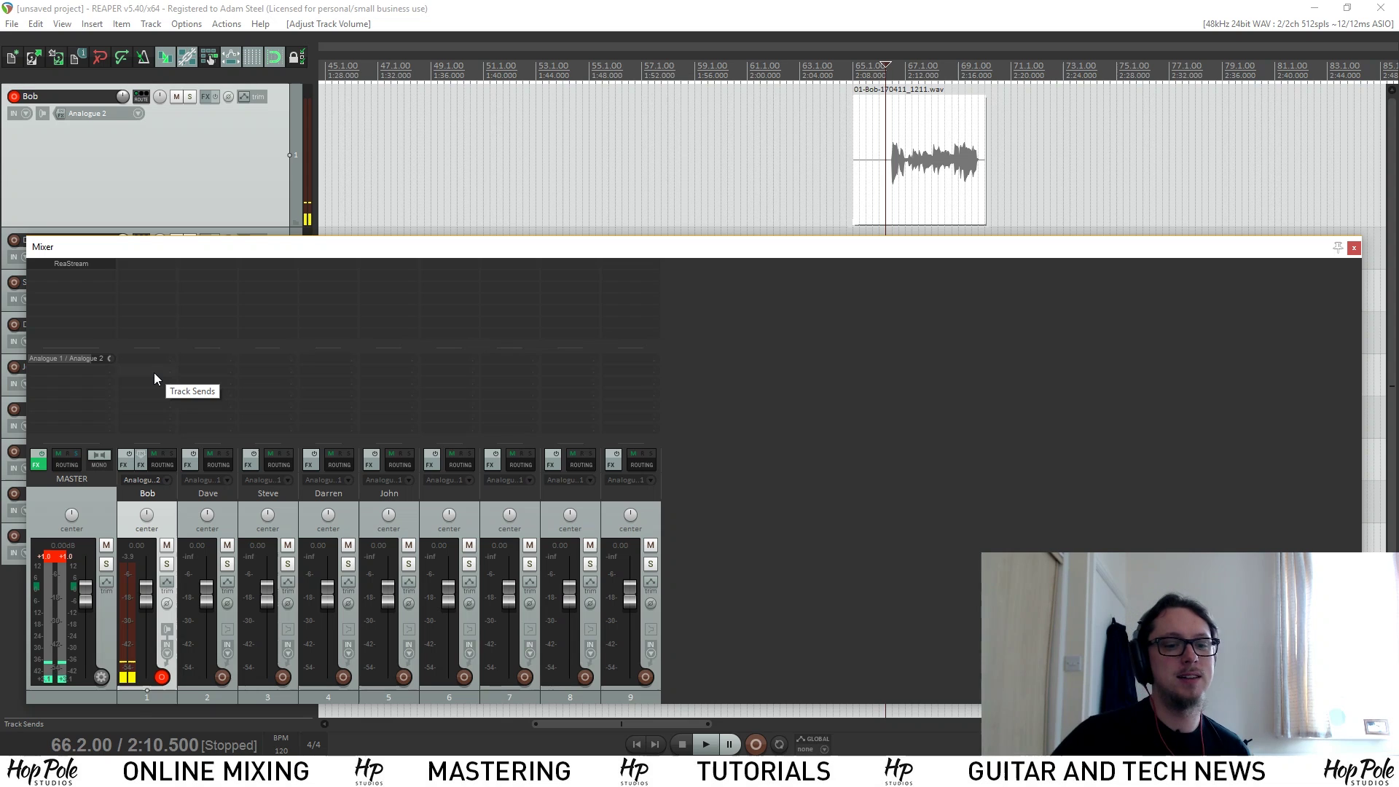
double_click(632, 495)
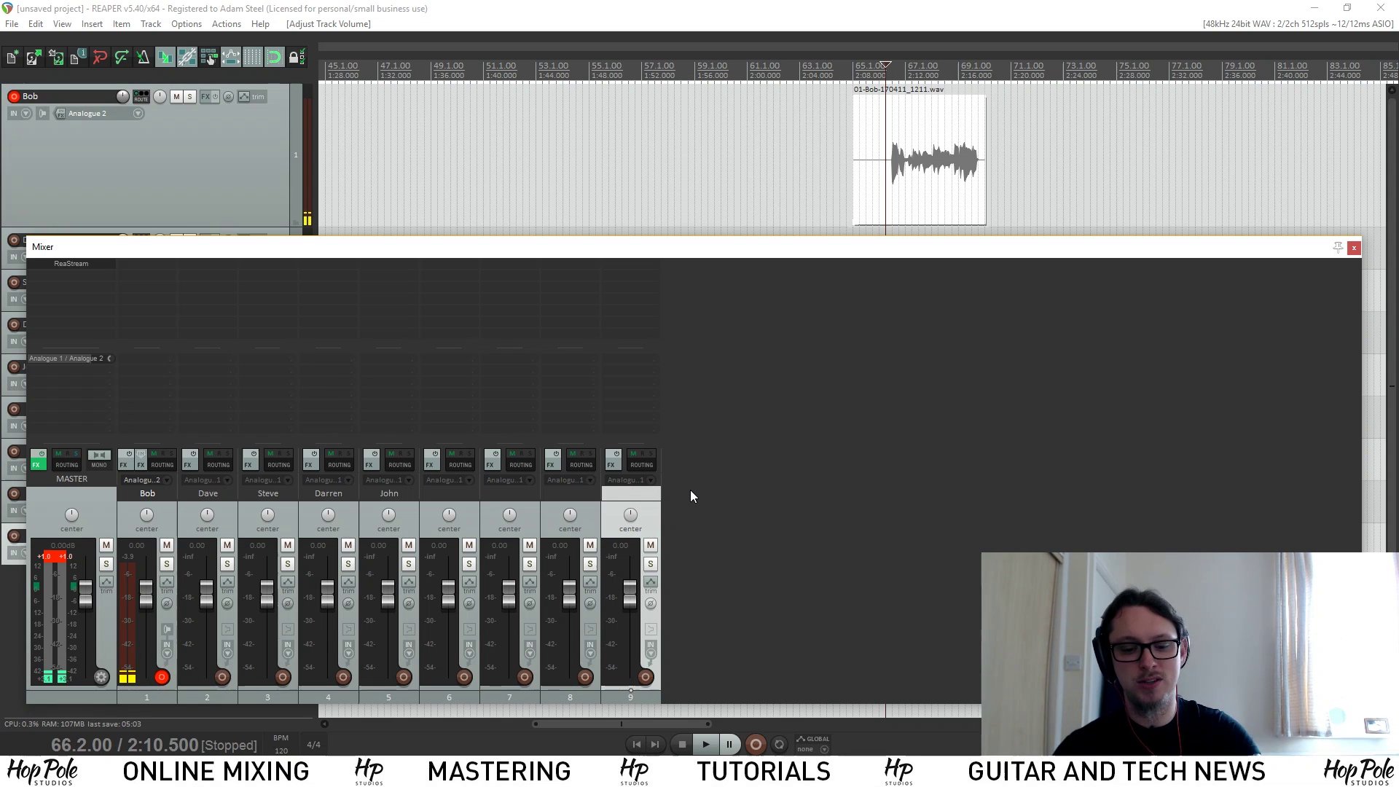
text(REVERB)
key(Return)
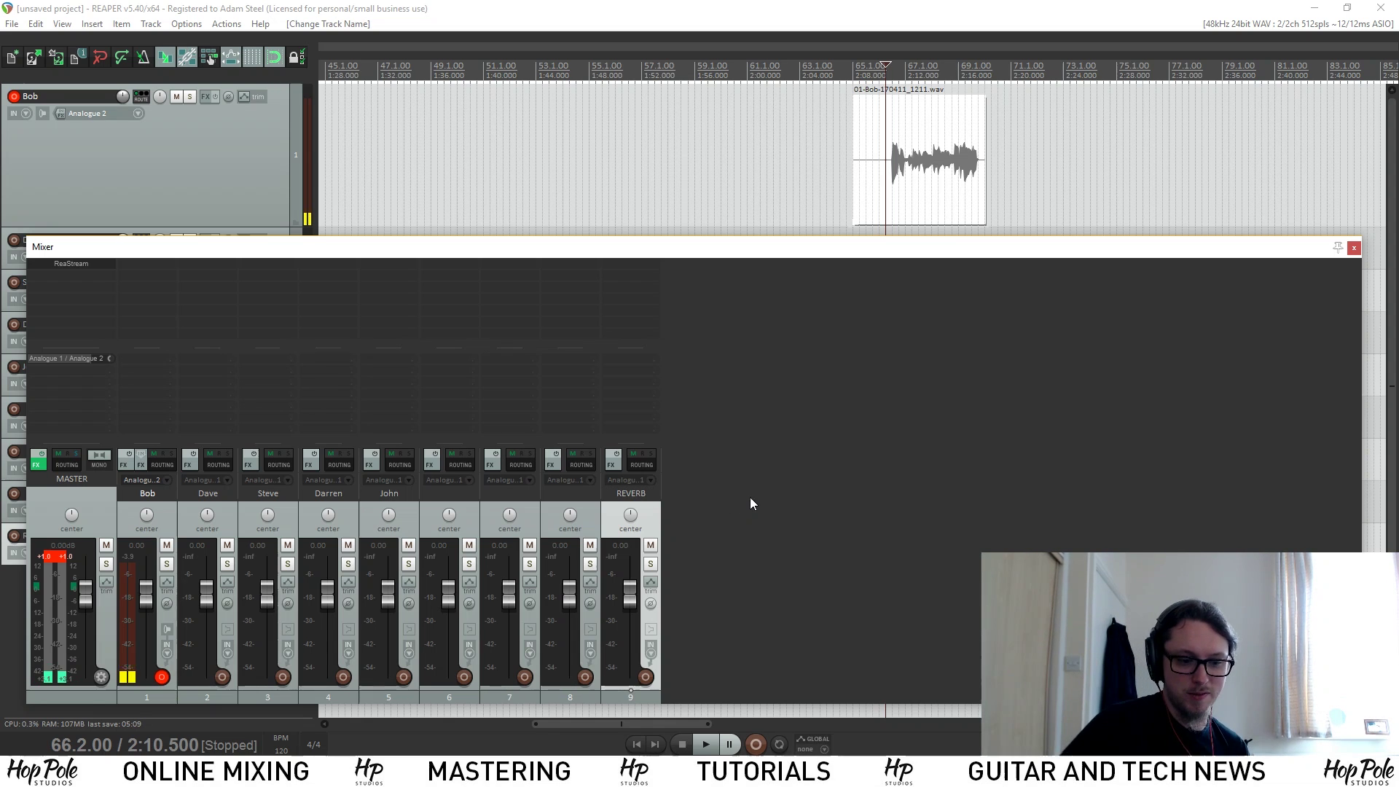
- Add the VerbSuite Classics (Slate Digital) plug-in to the REVERB track and close its window
double_click(626, 273)
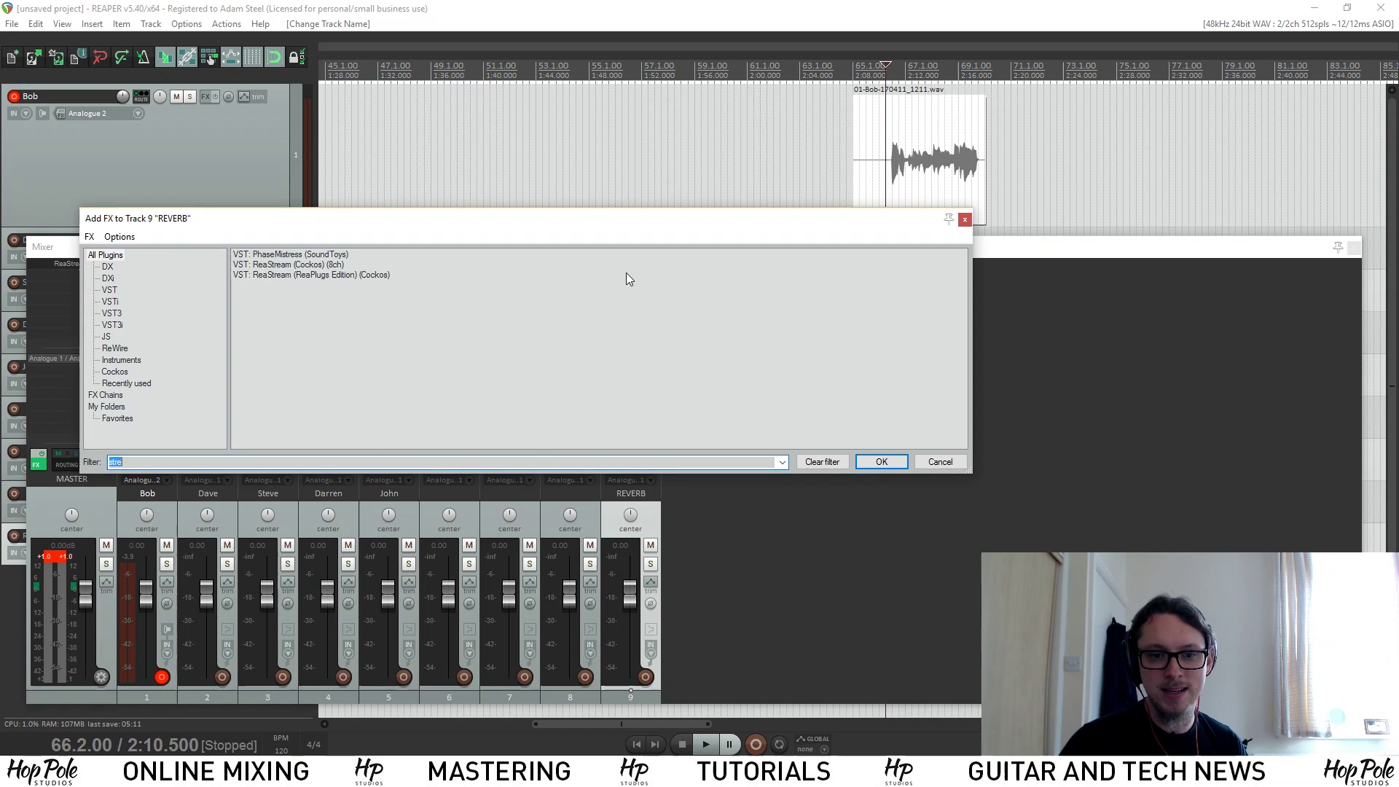
text(verb)
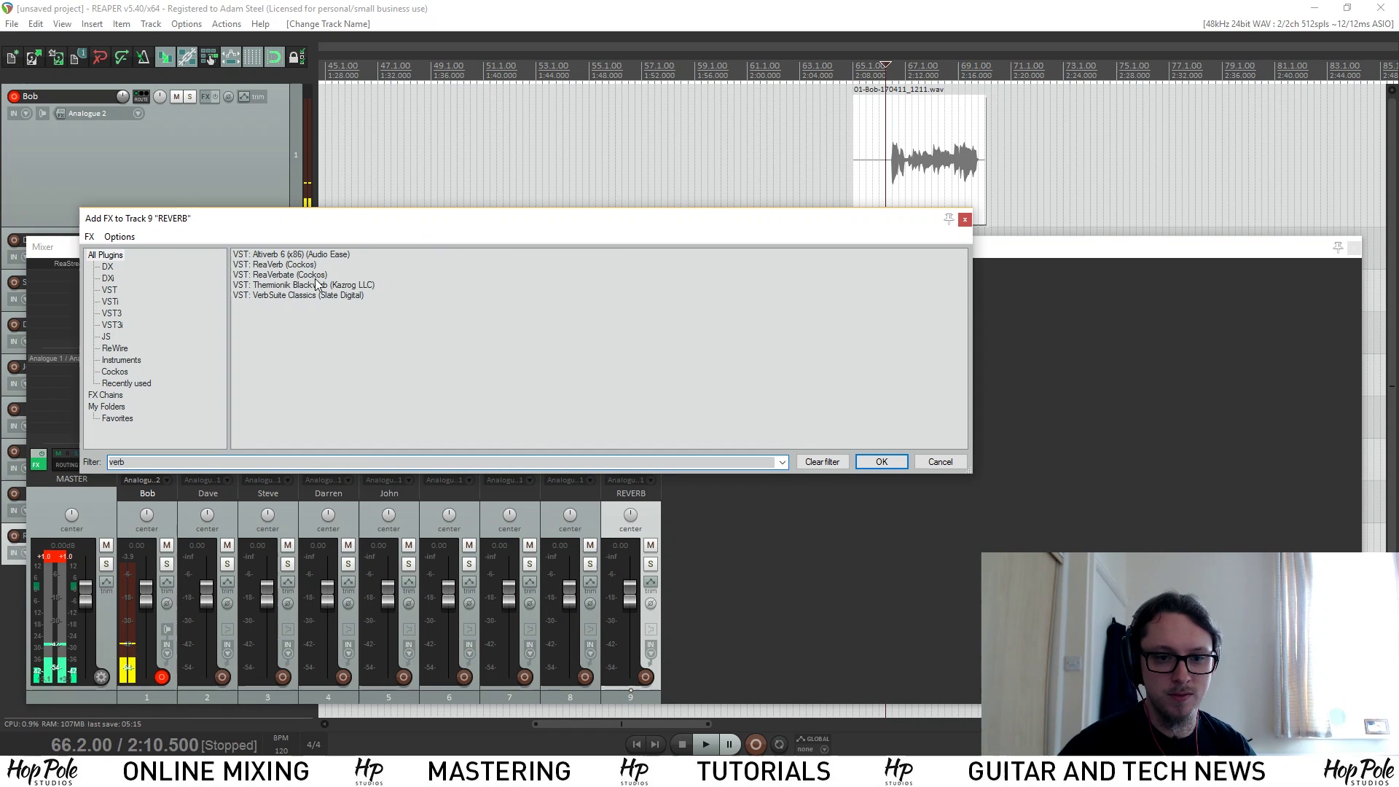
click(290, 297)
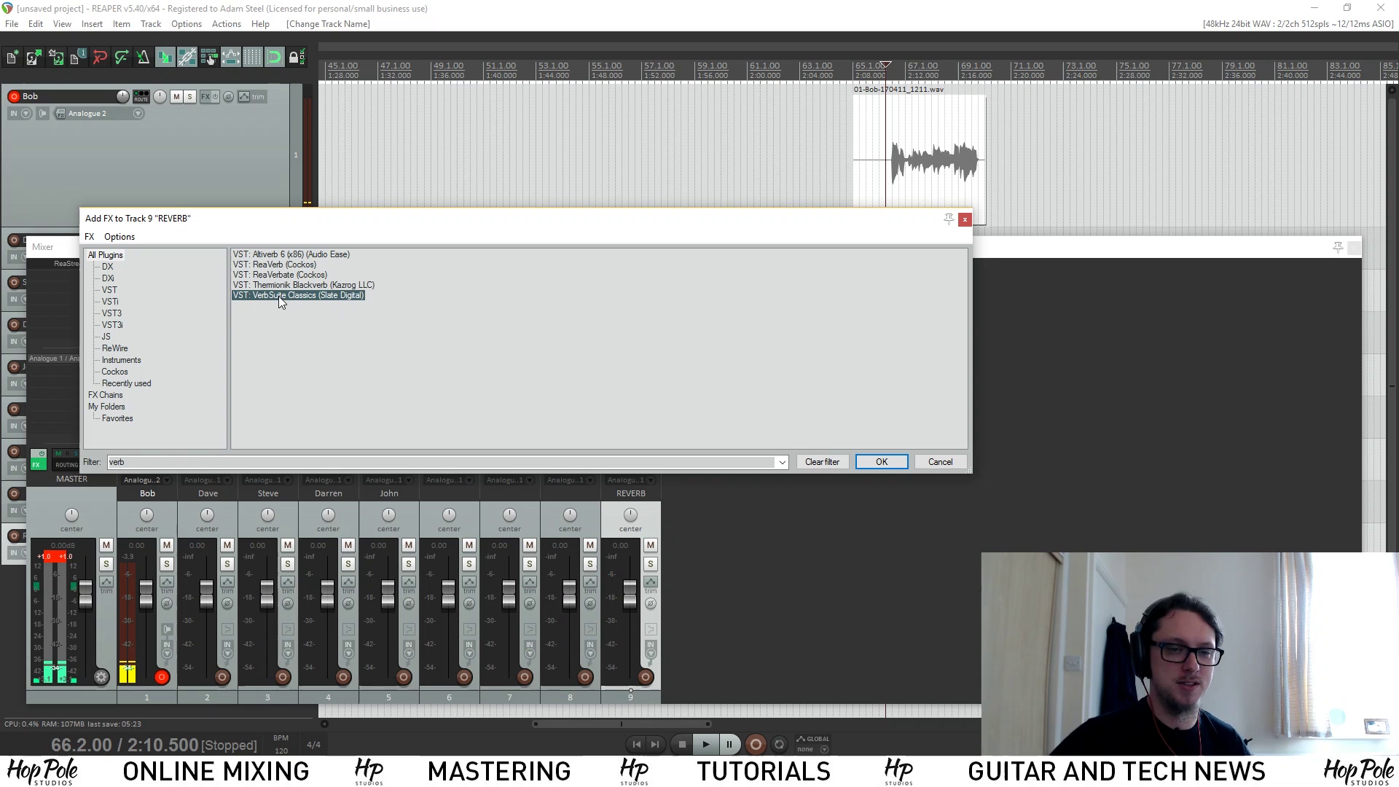
double_click(279, 296)
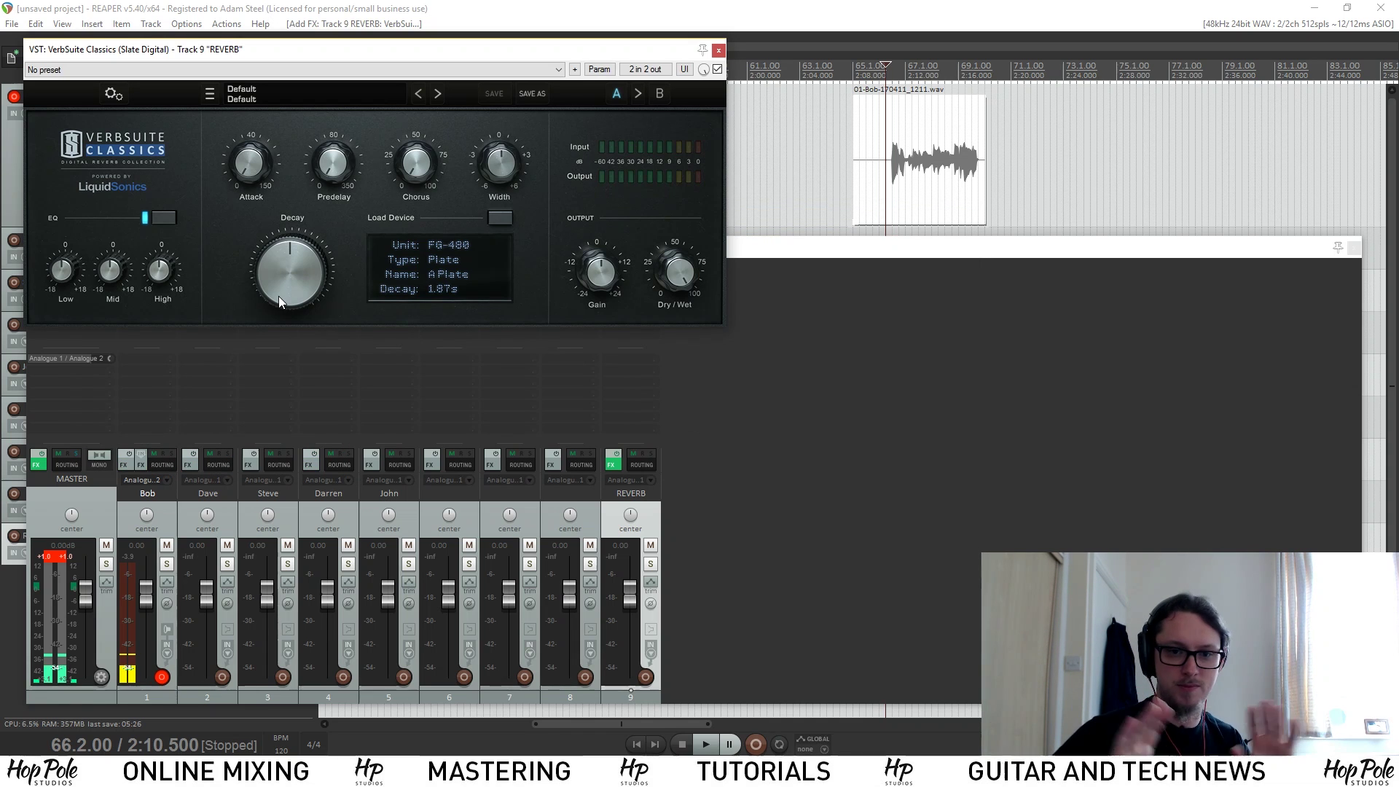
drag(290, 54, 919, 89)
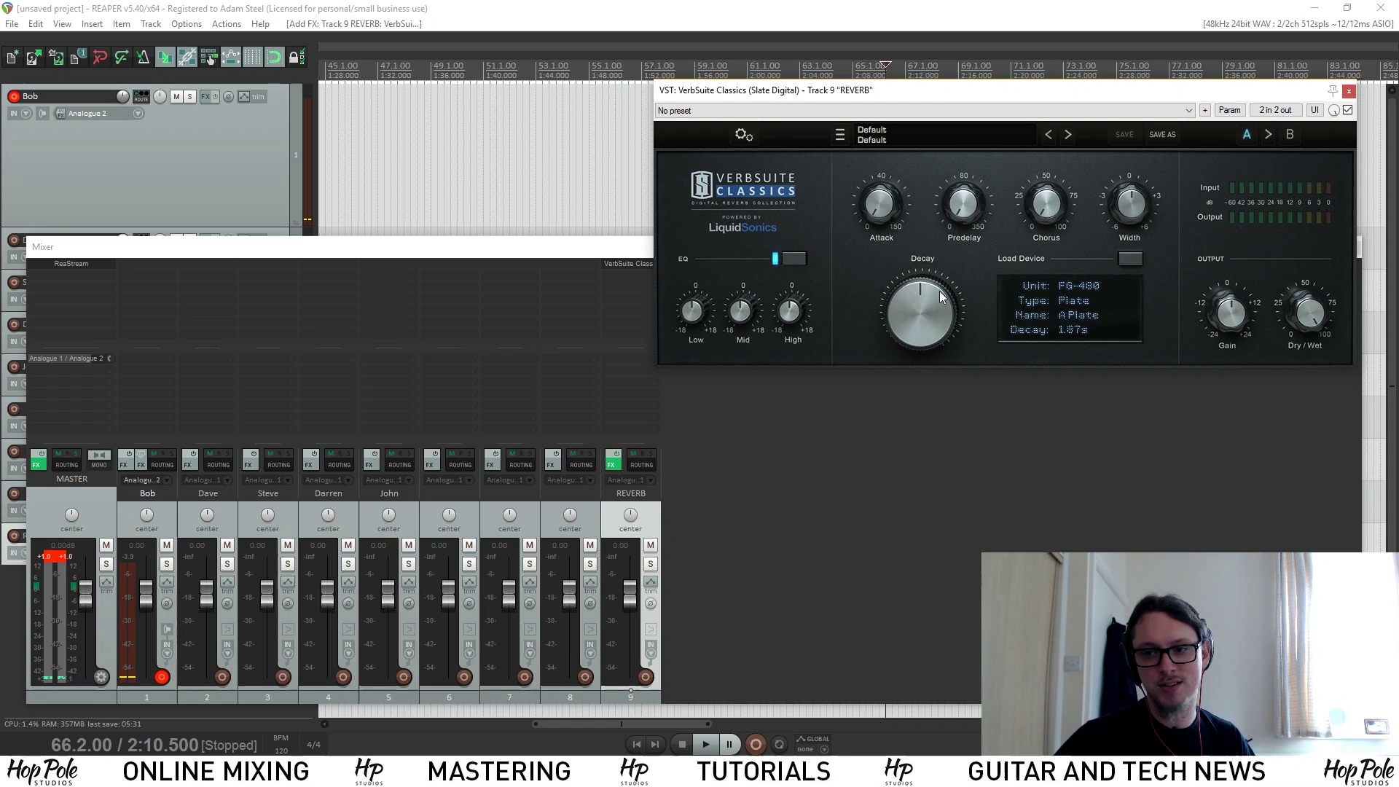
click(1348, 93)
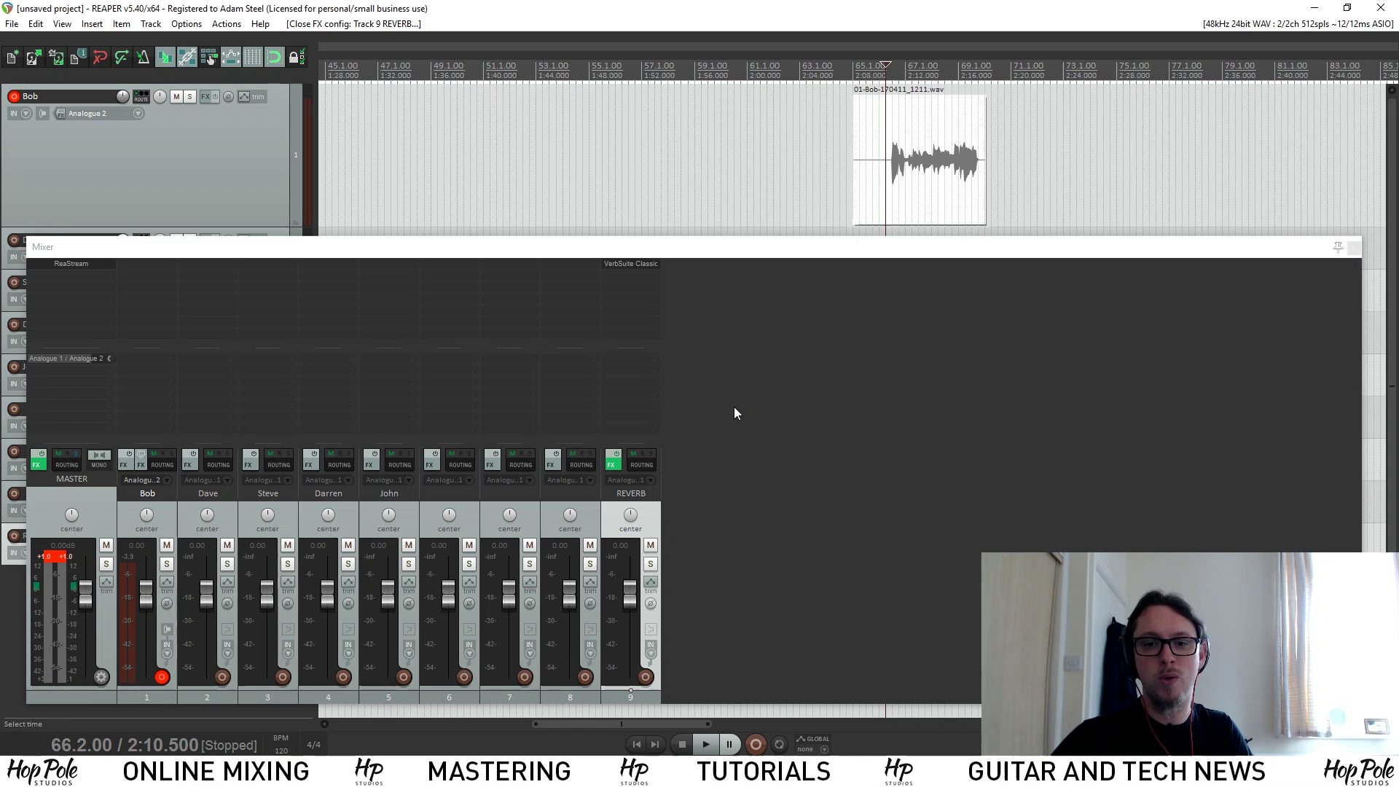
- Reopen VerbSuite Classics, browse the full effects list for the REVERB track, filter it by "verb", and close the list without adding anything
click(624, 264)
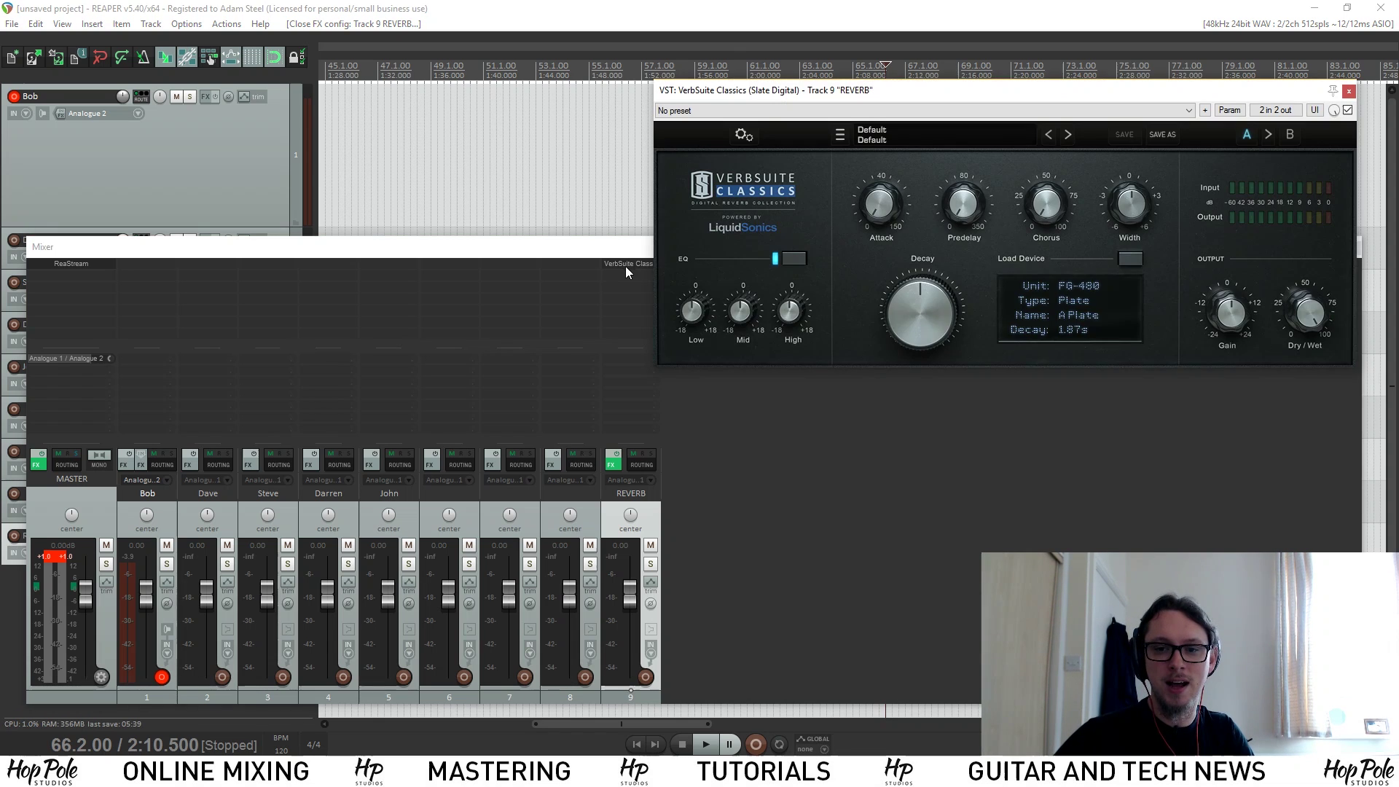
double_click(625, 287)
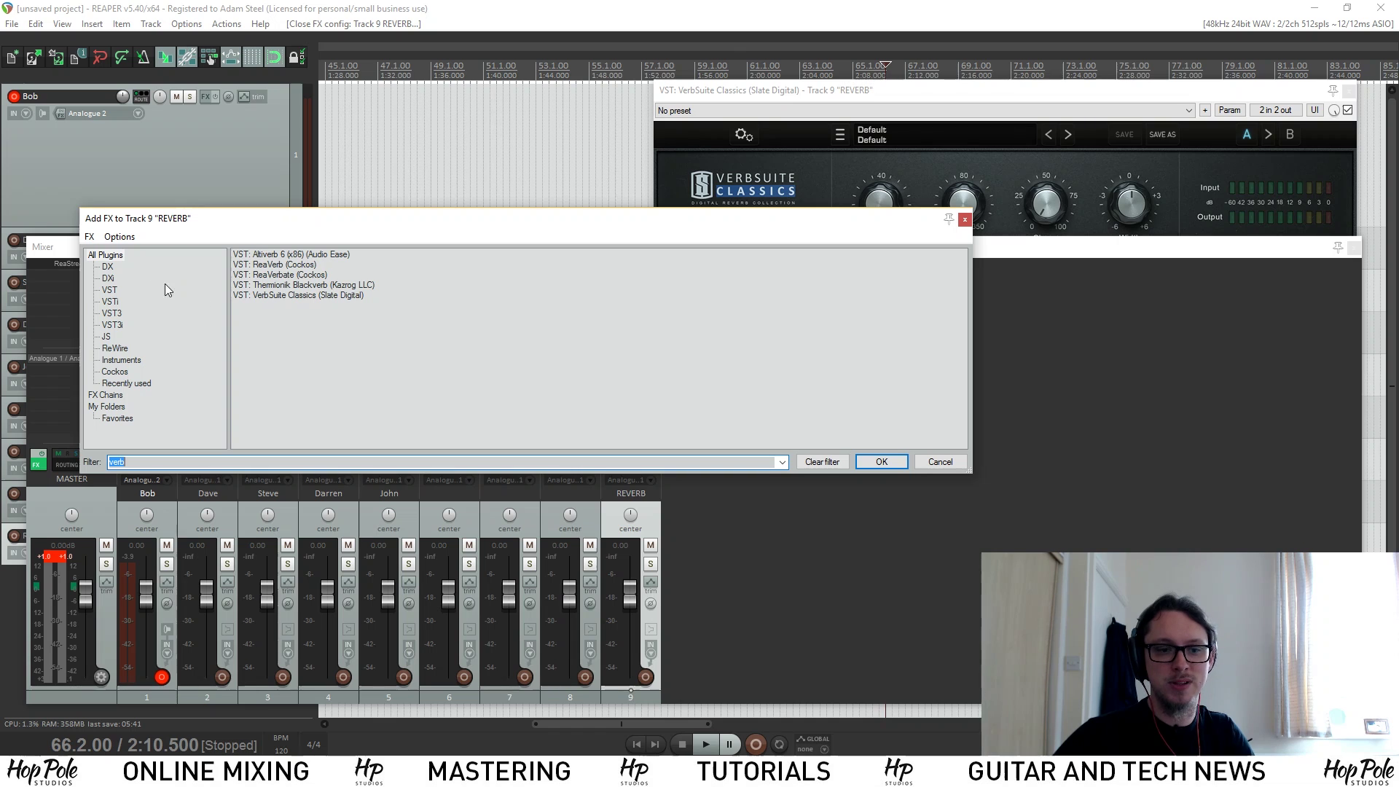
key(BackSpace)
scroll(435, 360, right, 10)
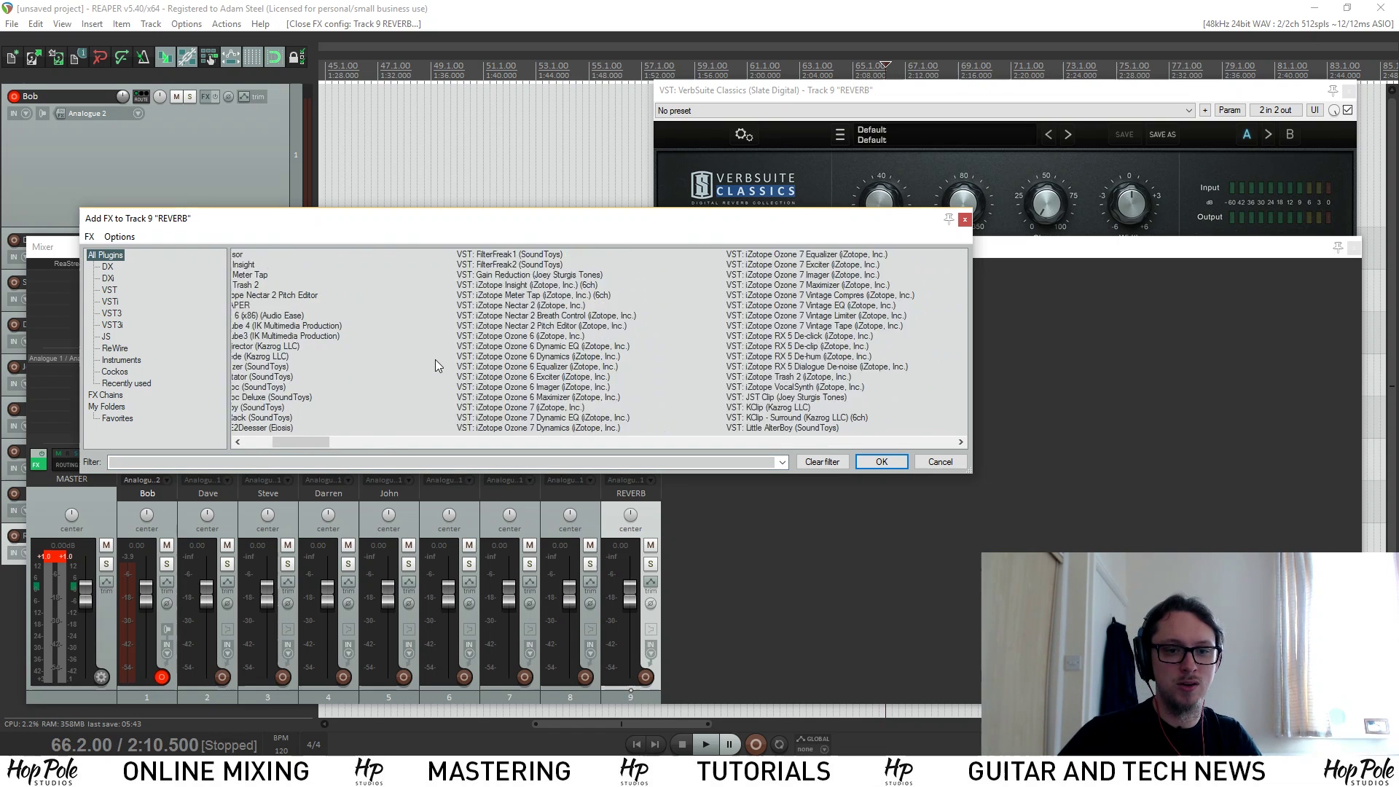
mouse_move(427, 442)
mouse_down()
mouse_move(590, 441)
mouse_move(404, 428)
mouse_up()
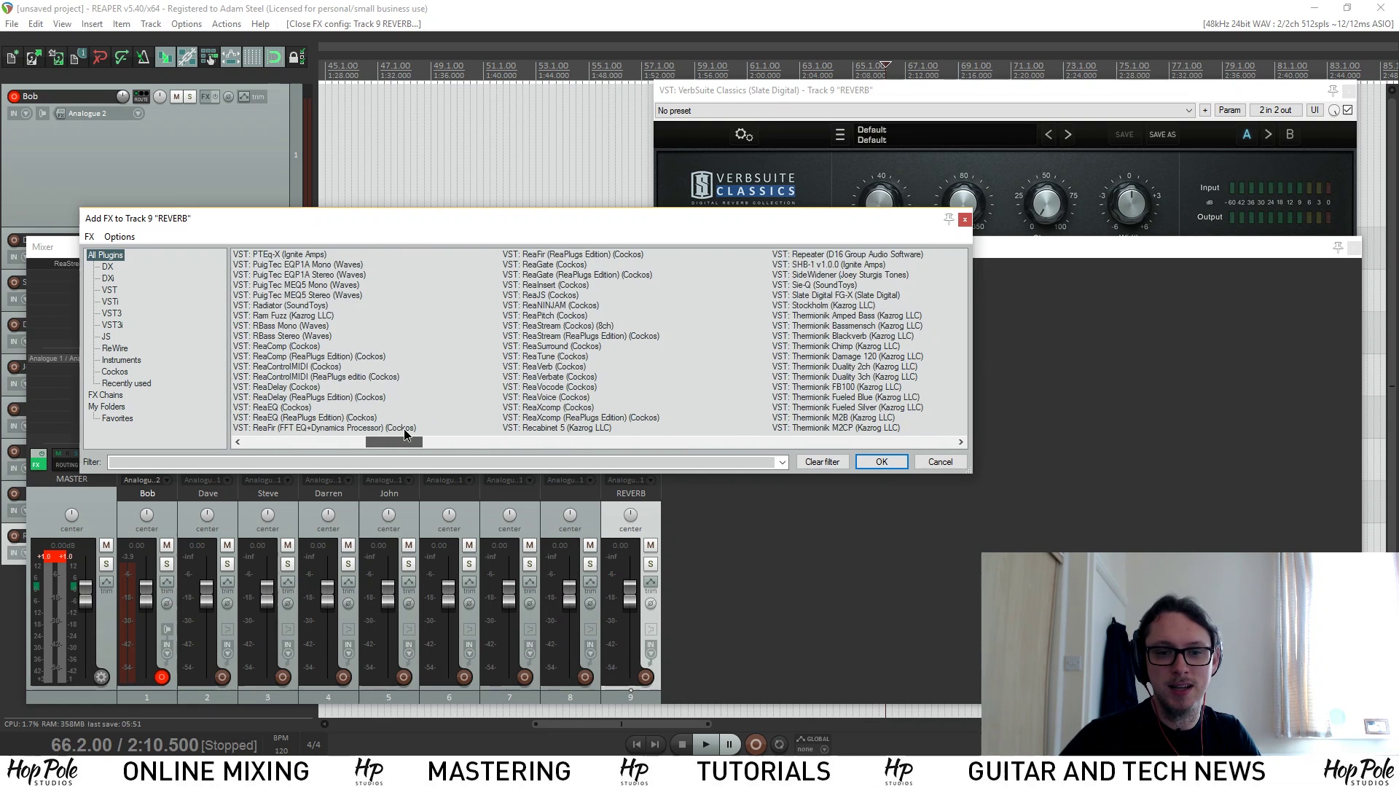
click(221, 462)
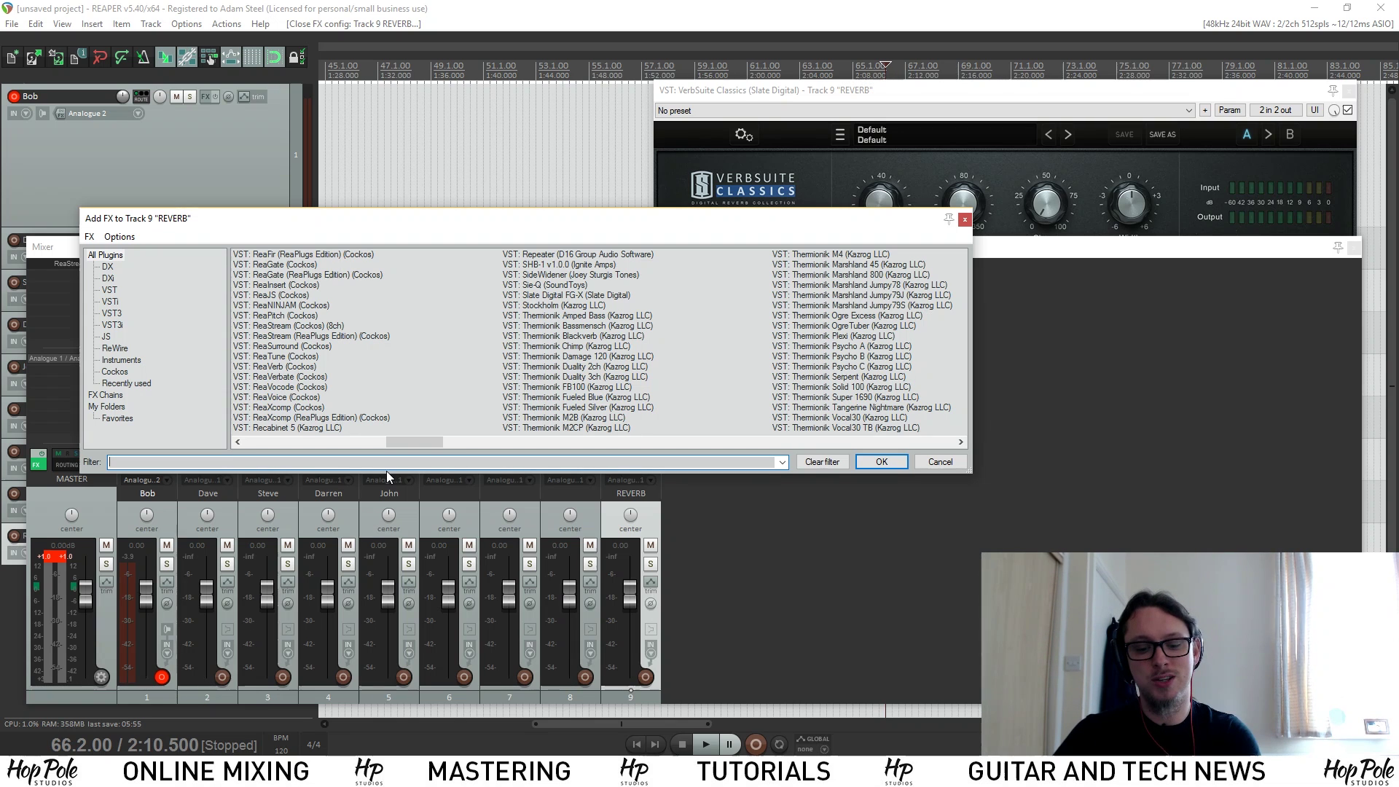
text(ve)
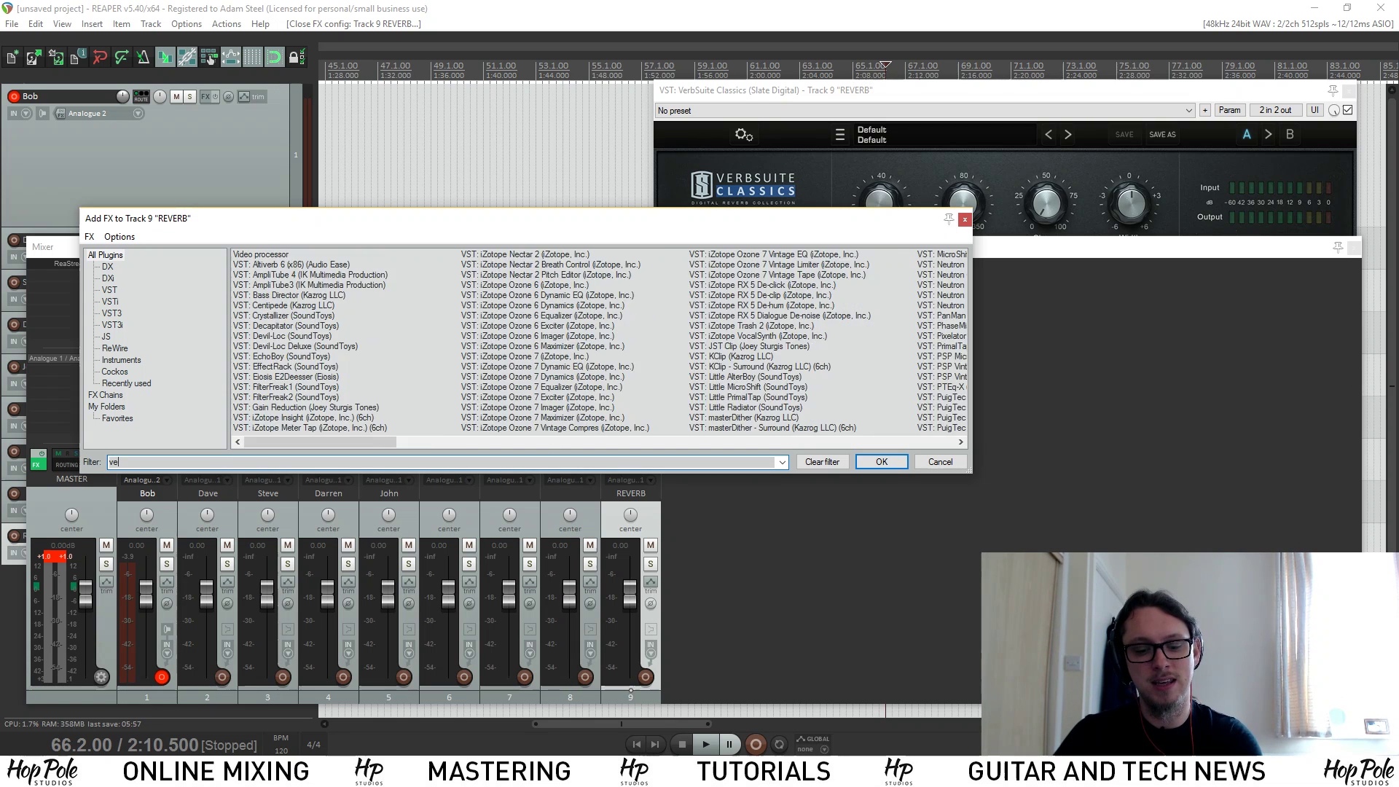
text(rb)
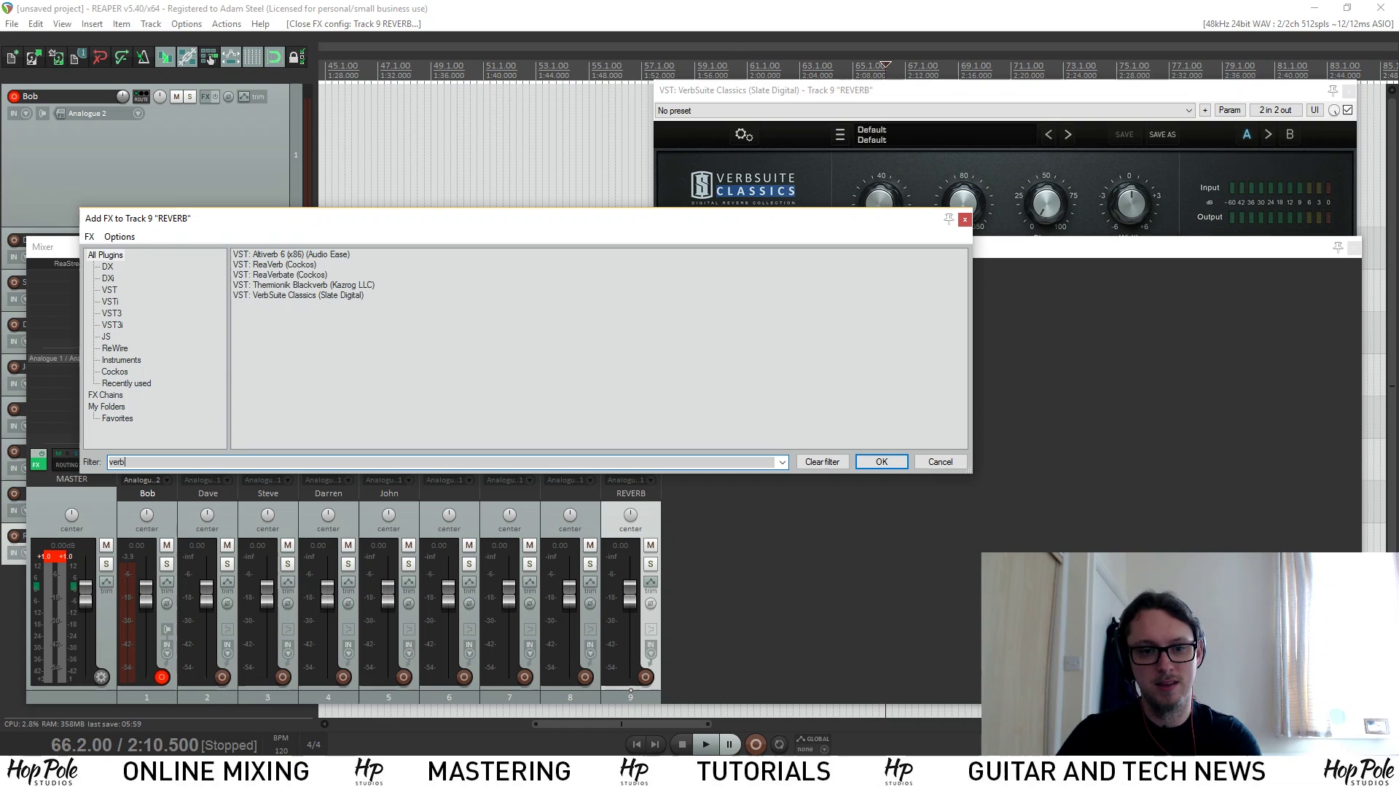
click(292, 295)
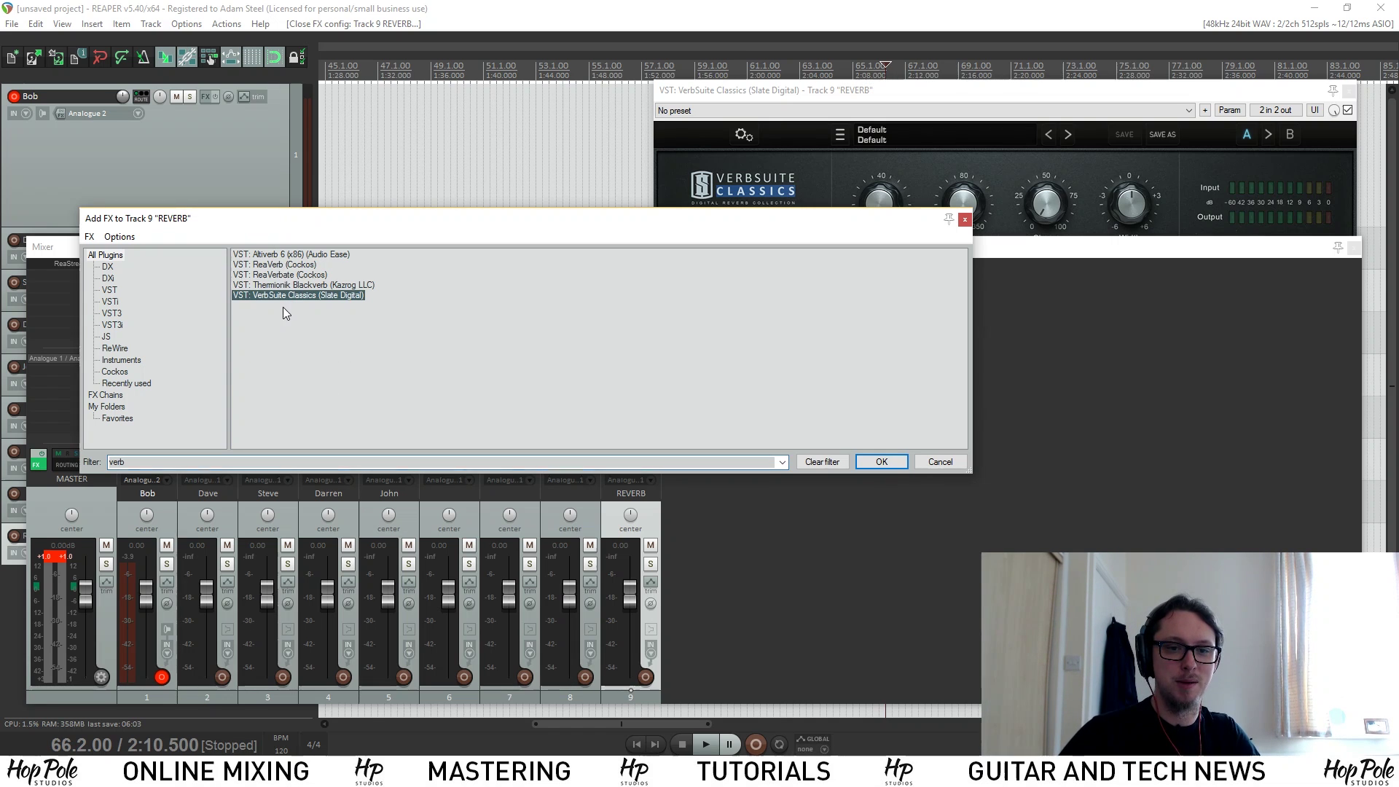
click(940, 462)
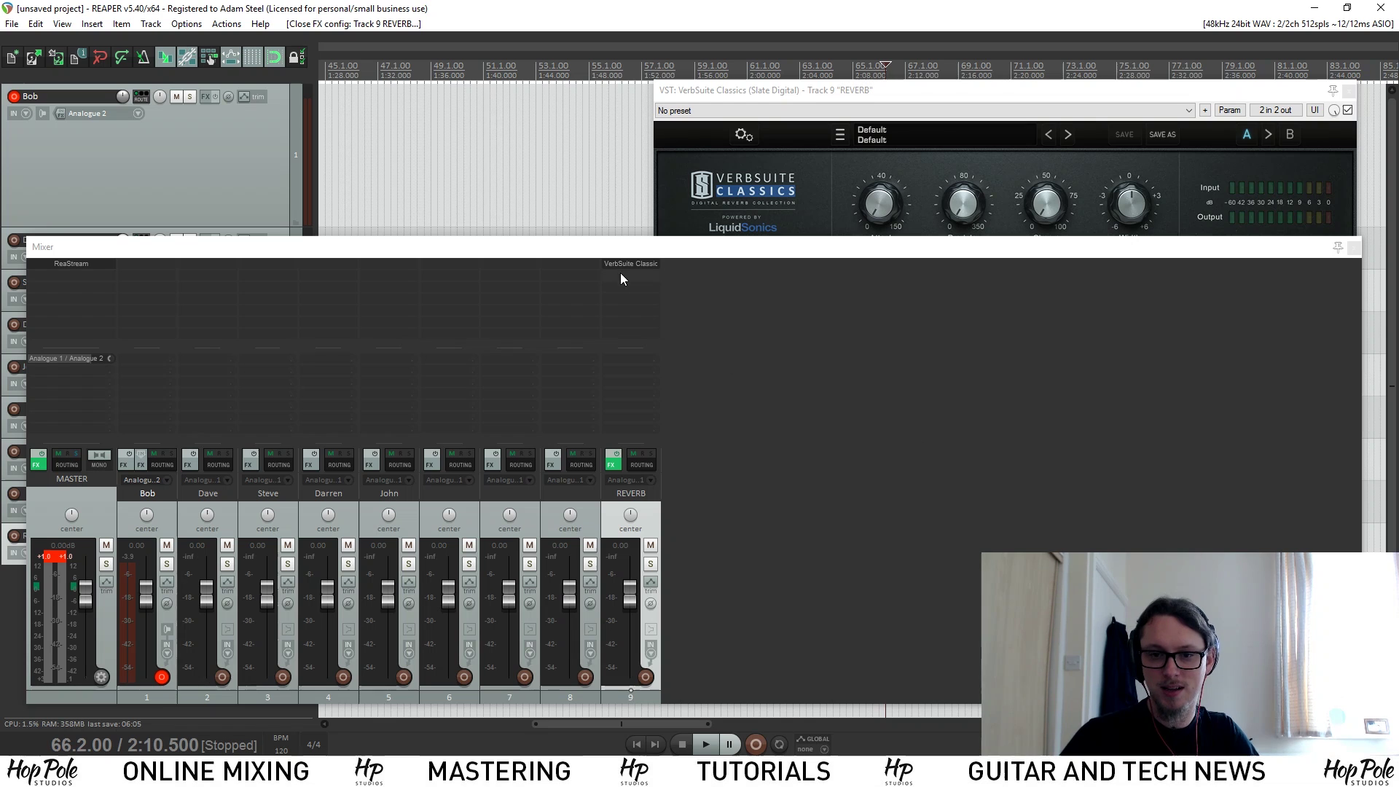
- Close the VerbSuite Classics window and audition the recorded take from 66.2.00
scroll(618, 10, down, 3)
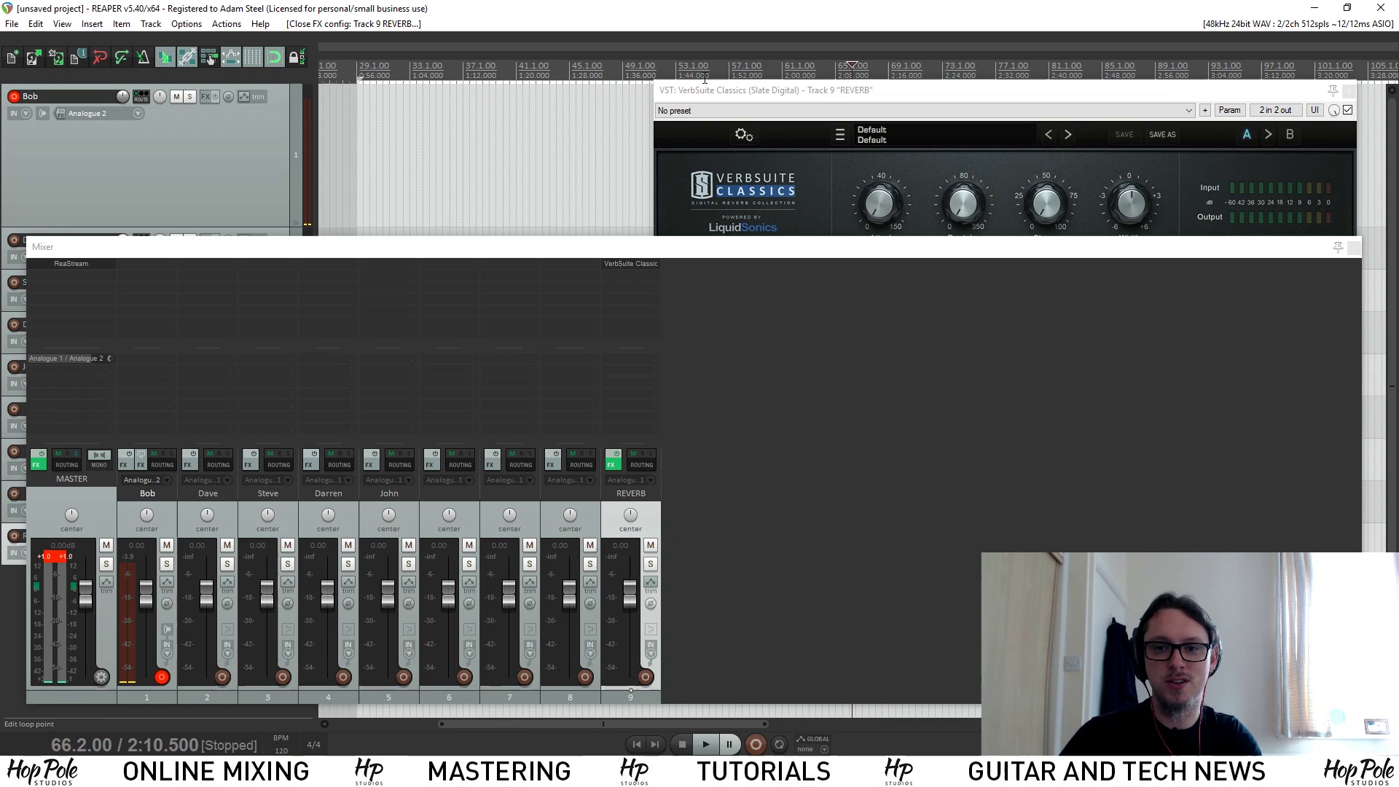
click(1349, 92)
scroll(855, 175, up, 4)
key(space)
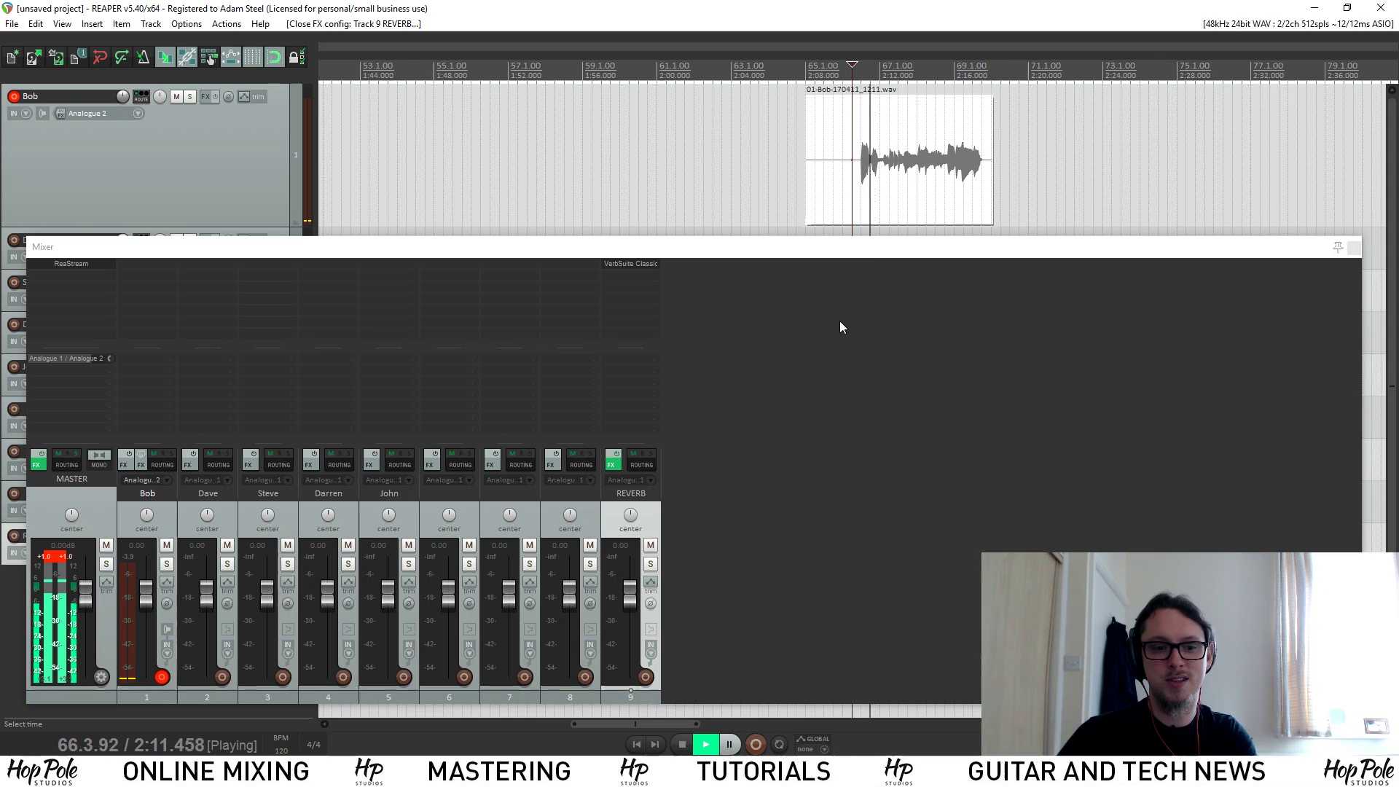
key(space)
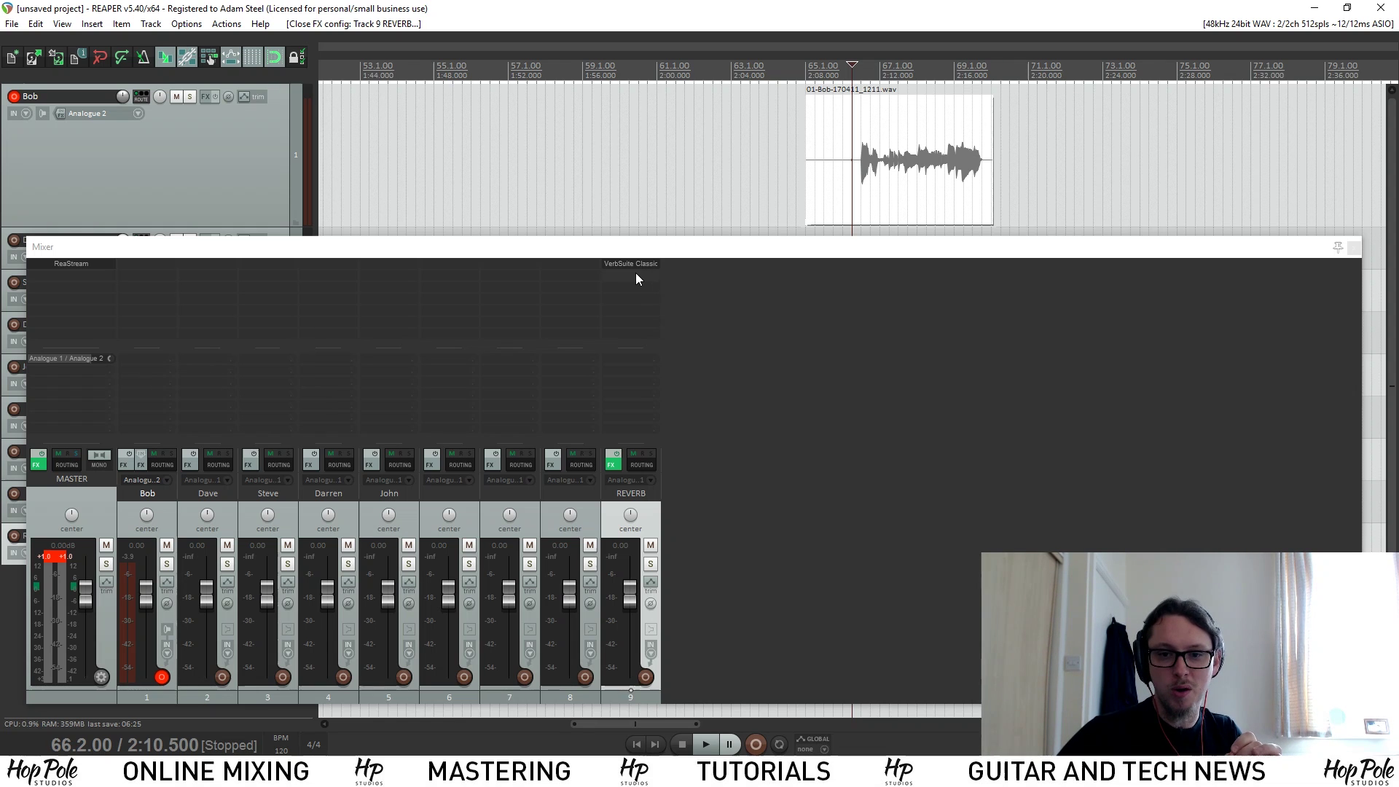
- Add a post-fader send from the first track to the REVERB track, audition the take, and close the routing window
click(140, 375)
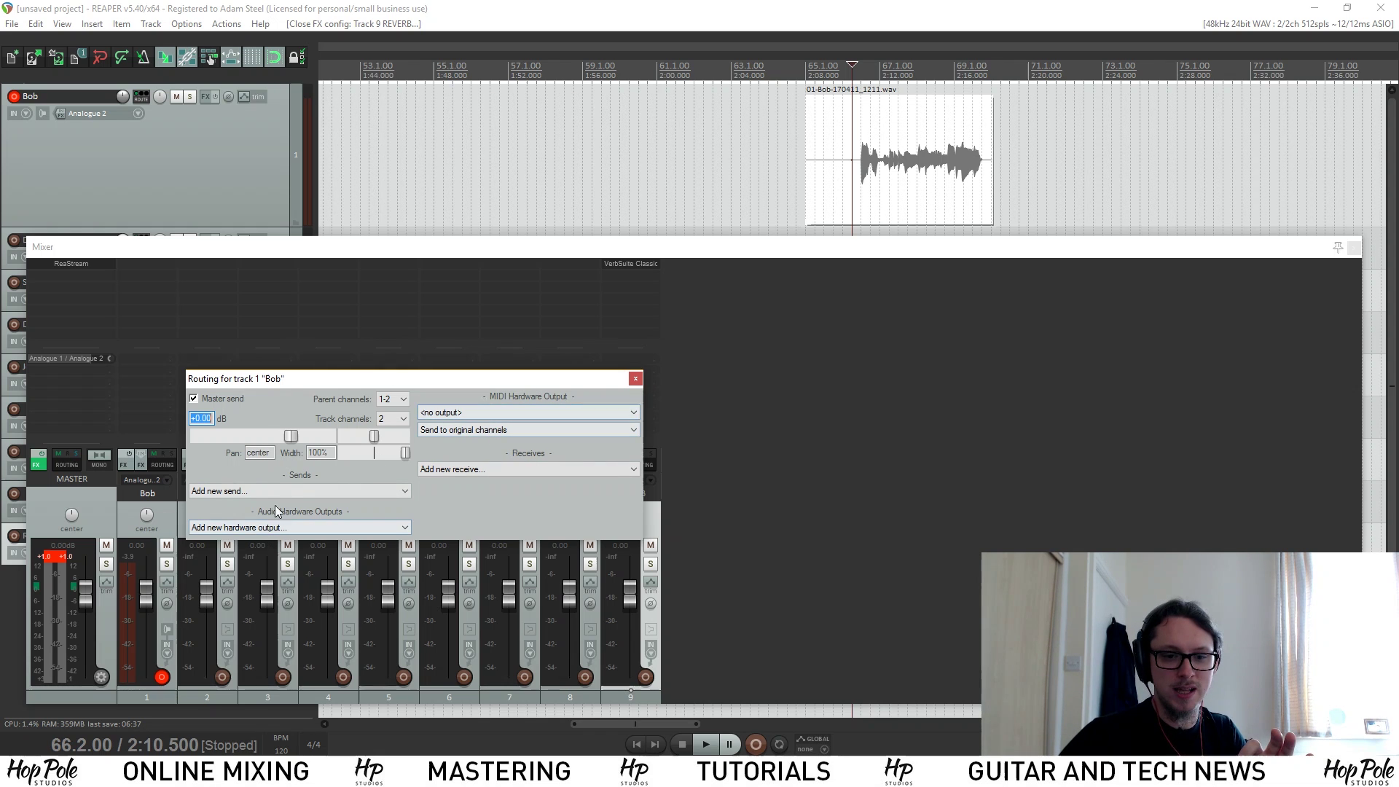
click(285, 489)
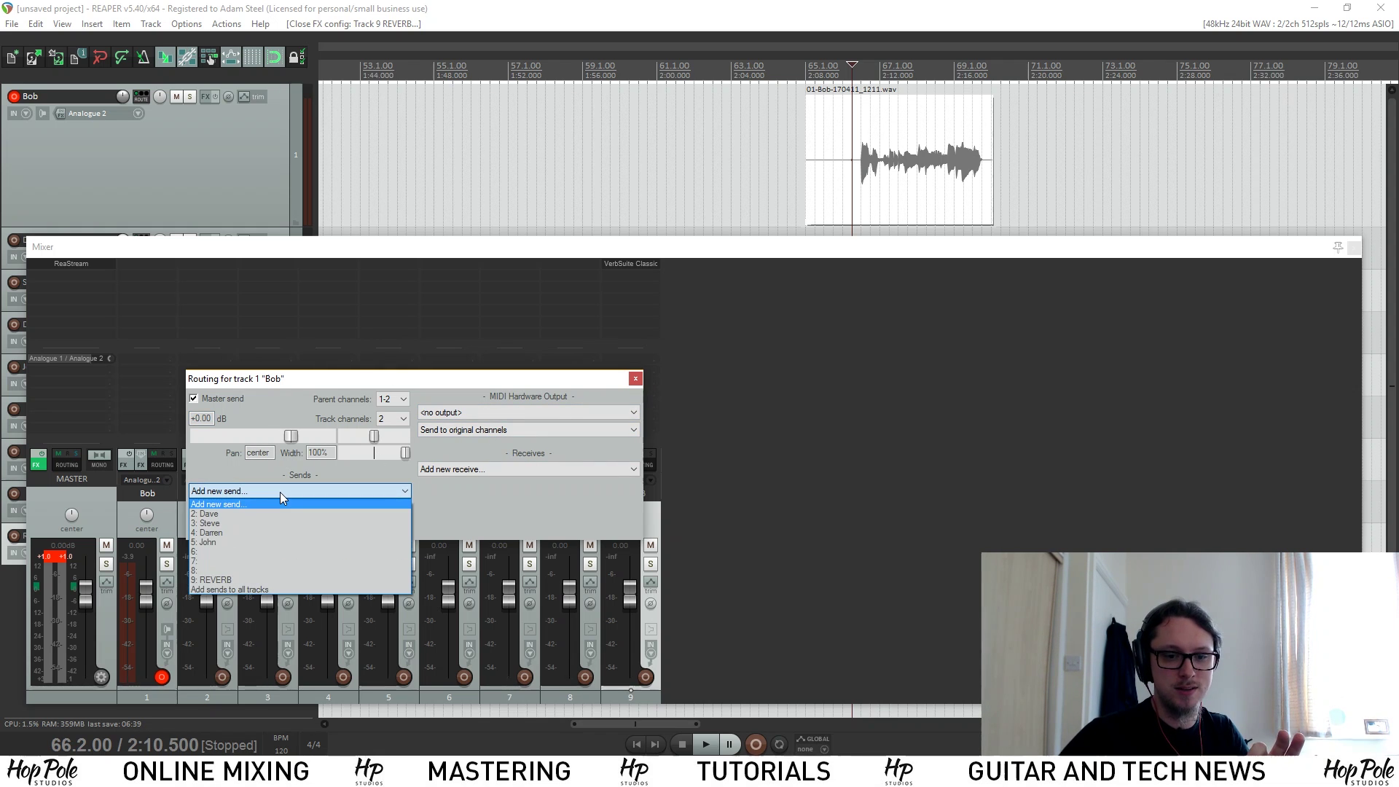
click(220, 580)
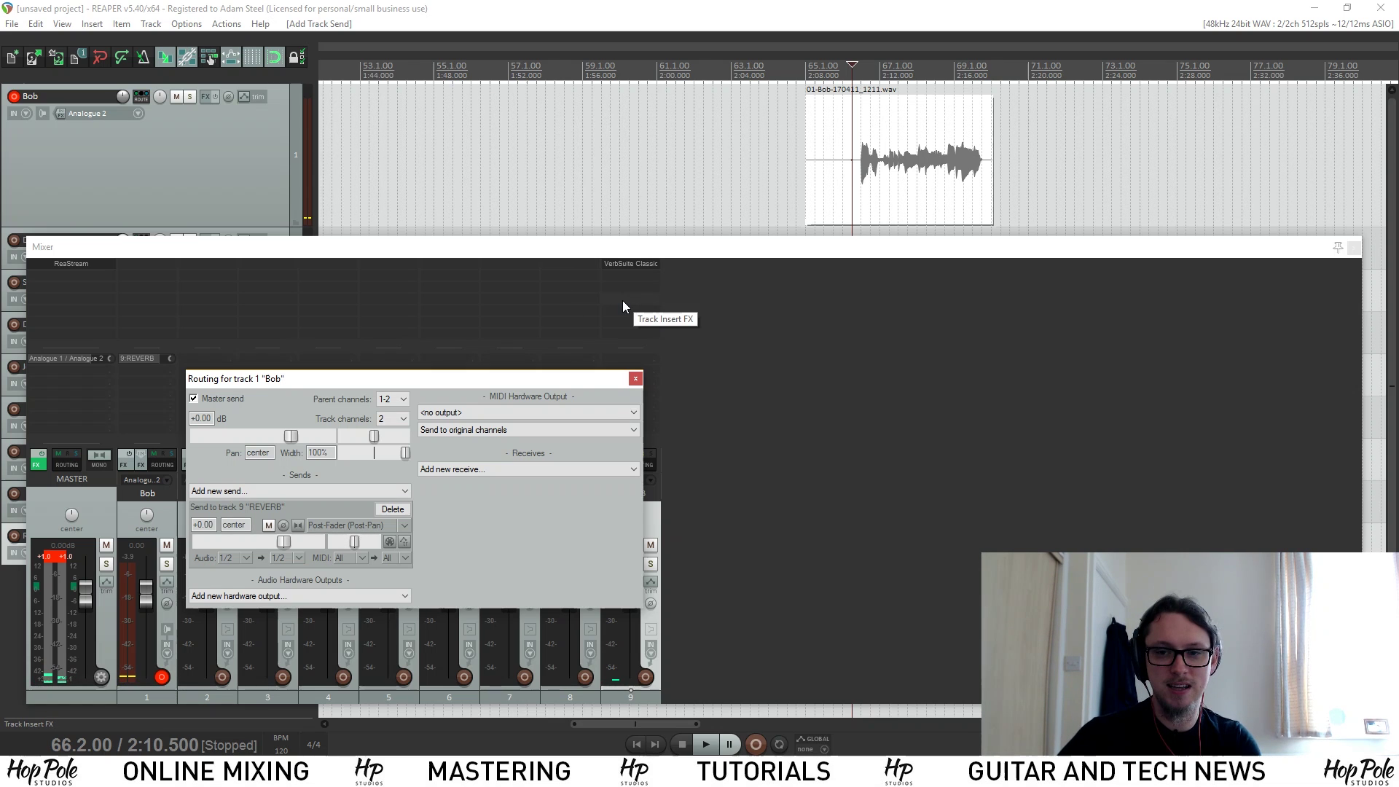
key(space)
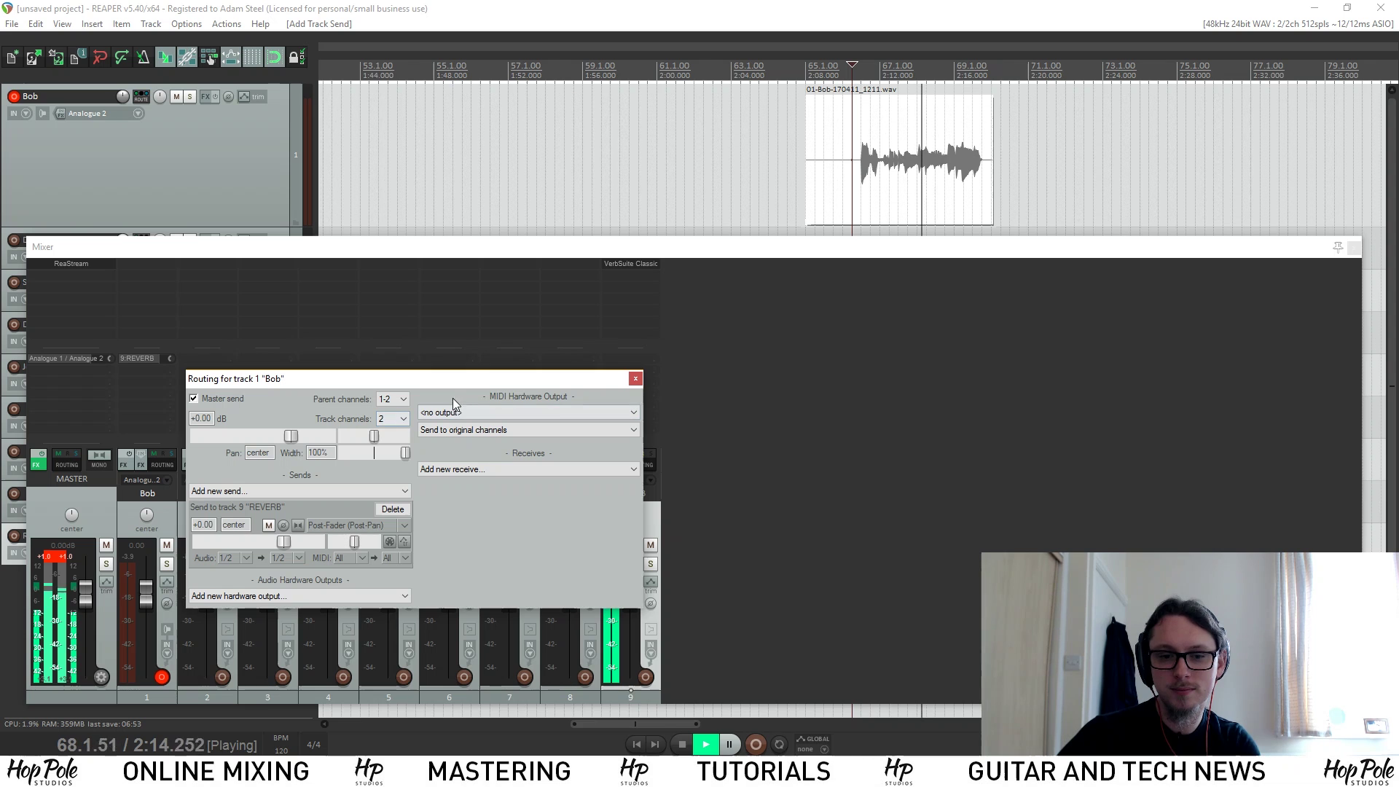
key(space)
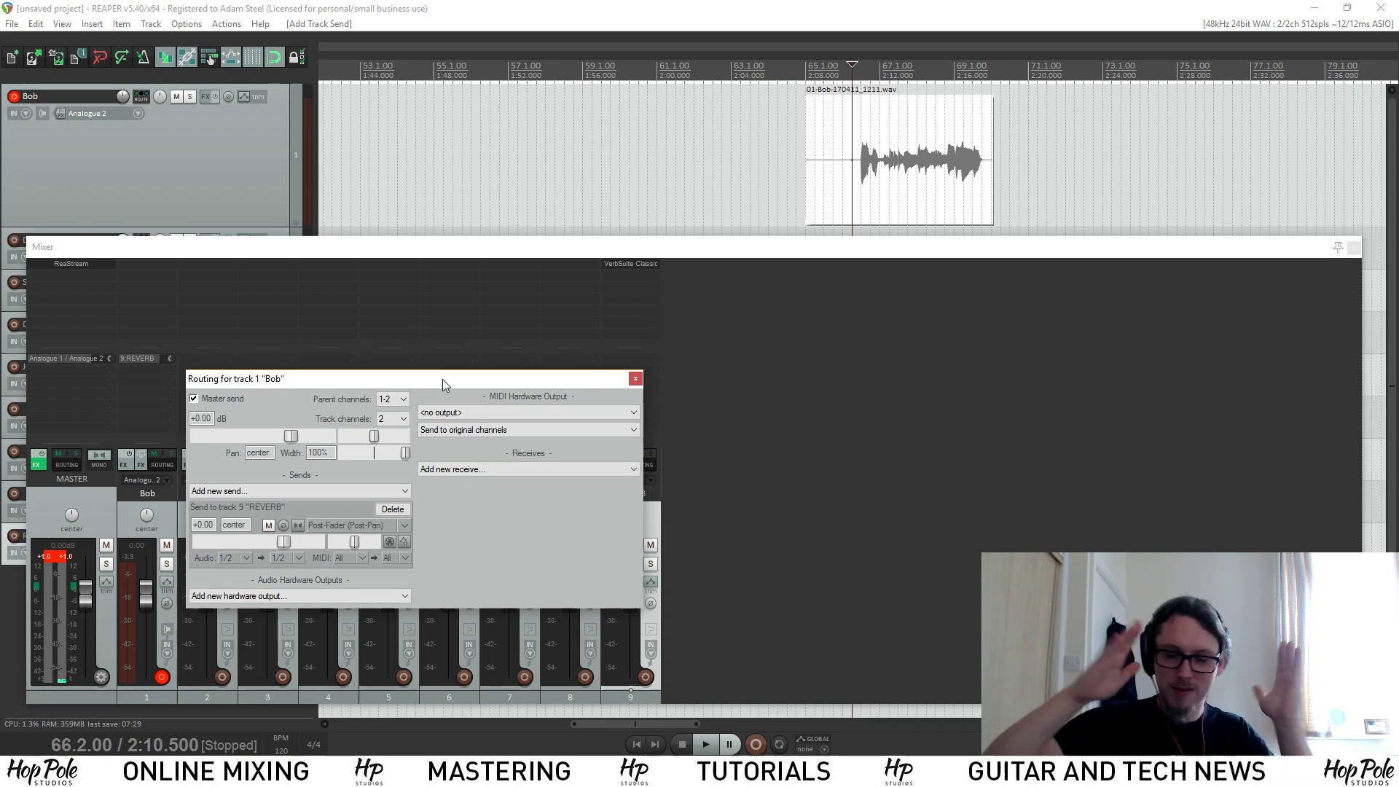
click(635, 379)
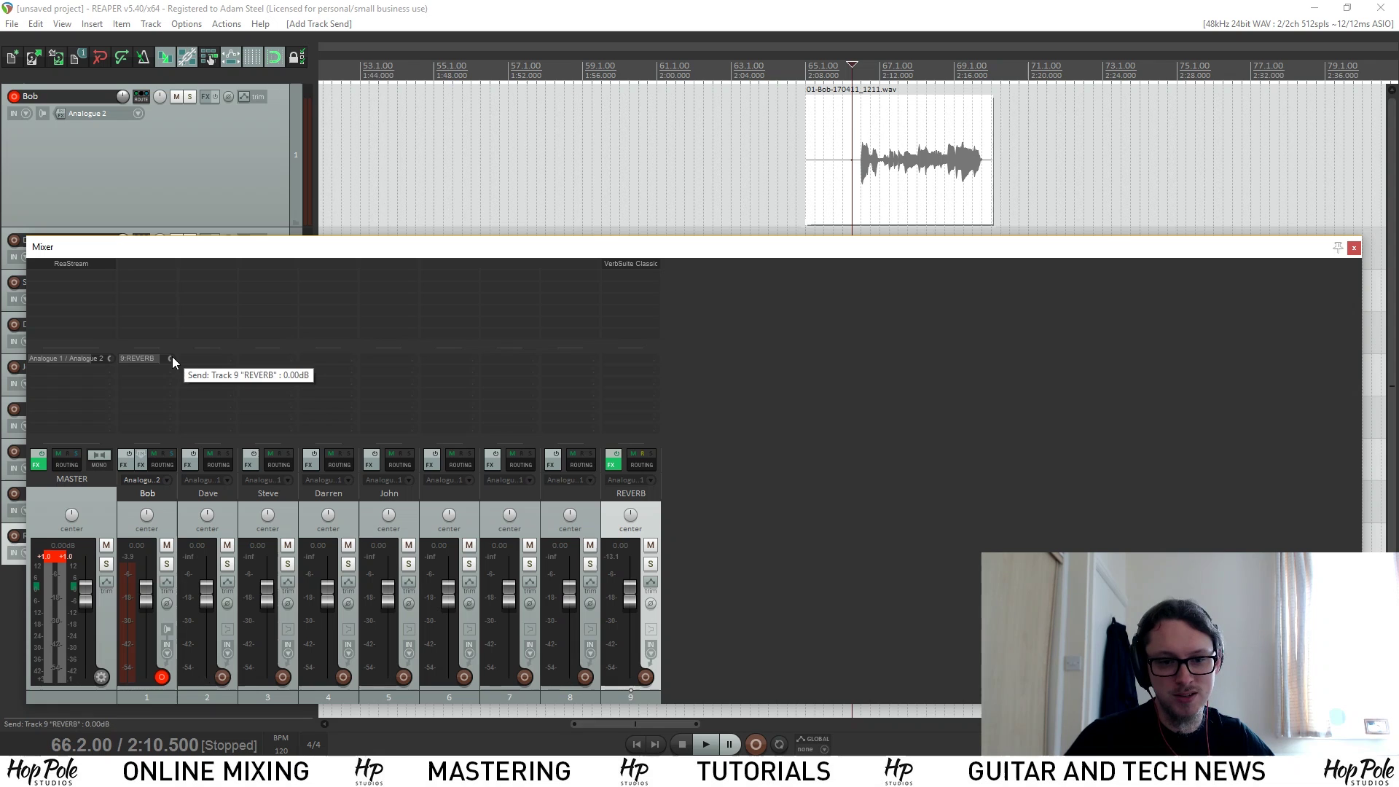
- Lower the first track's send level to REVERB and play the take to hear the change
drag(172, 358, 172, 358)
key(space)
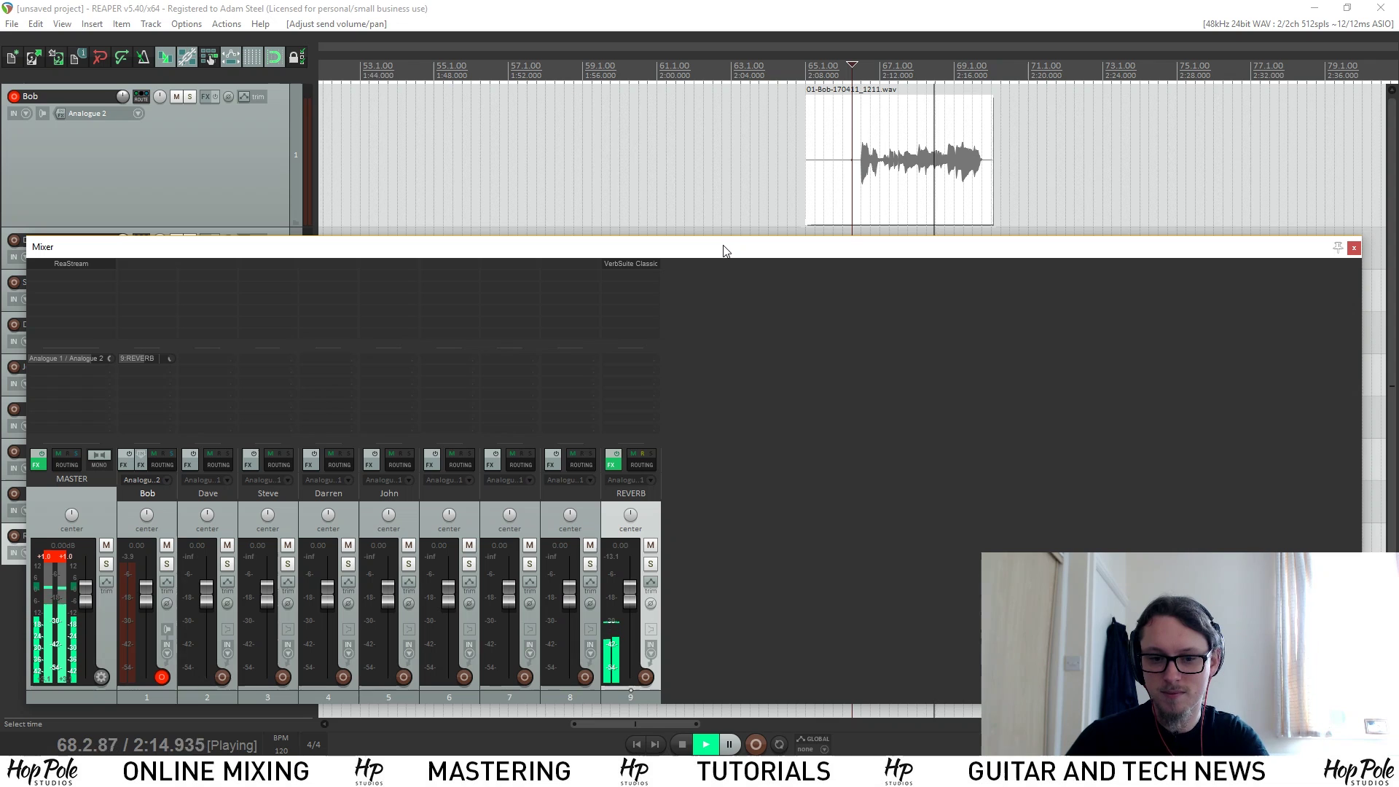
key(space)
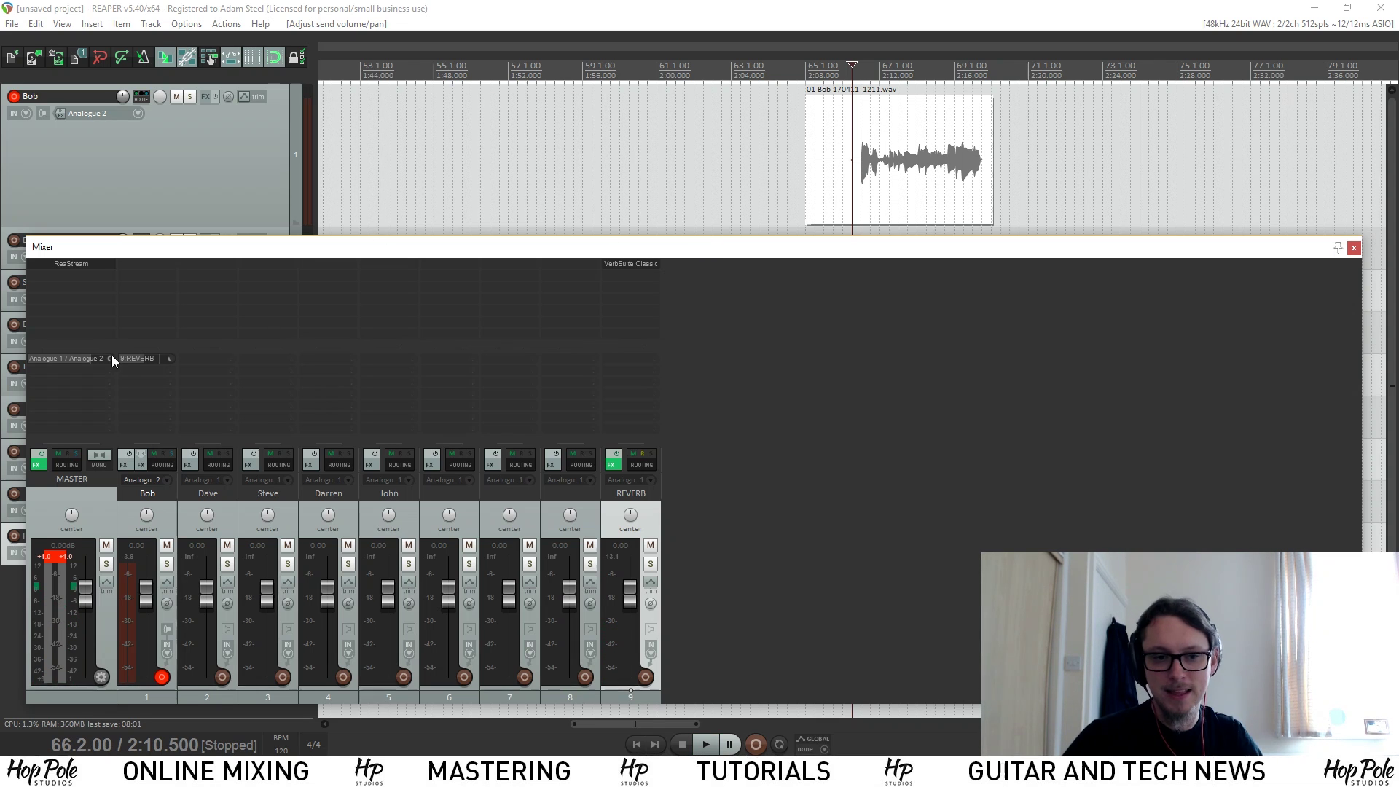
- View the settings of the ReaStream effect on the master track and close its window
click(67, 263)
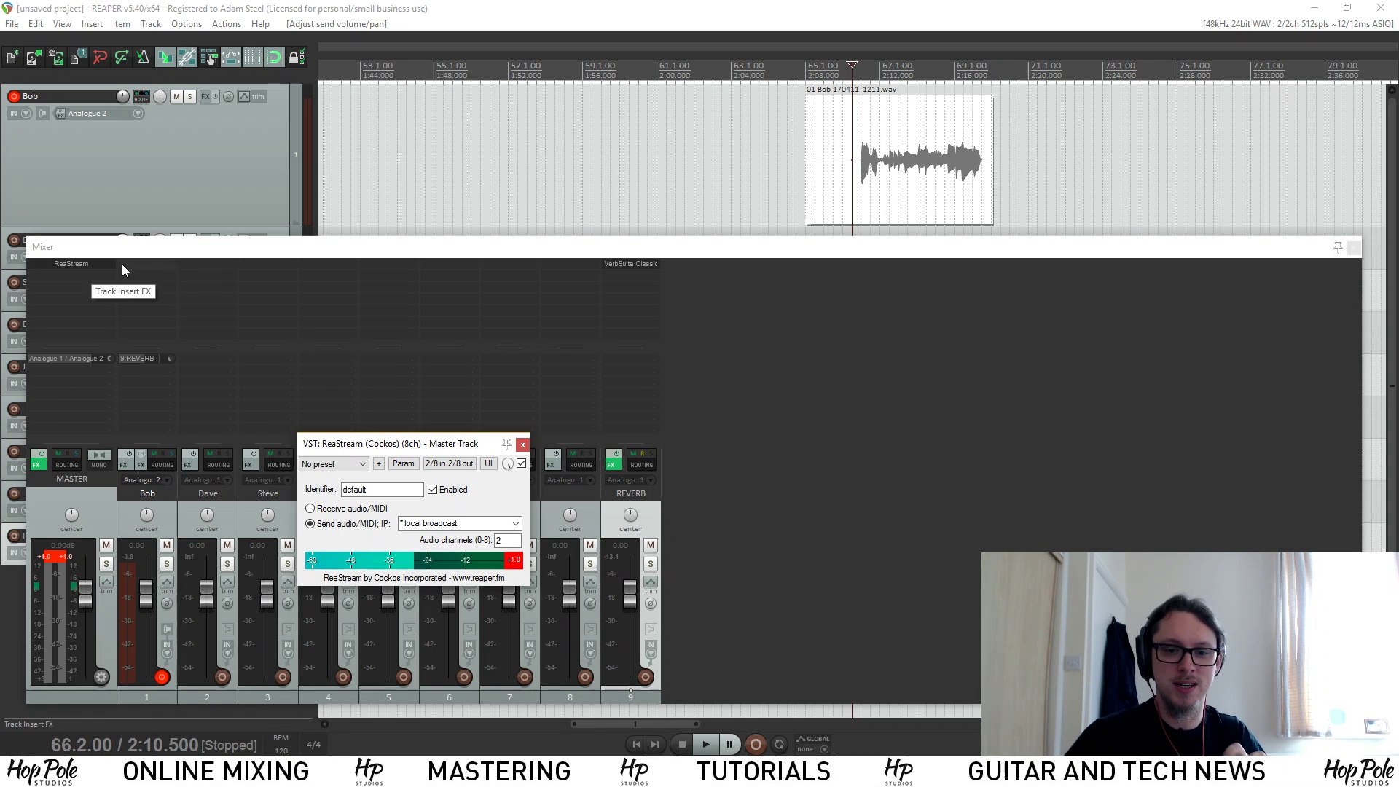
click(522, 444)
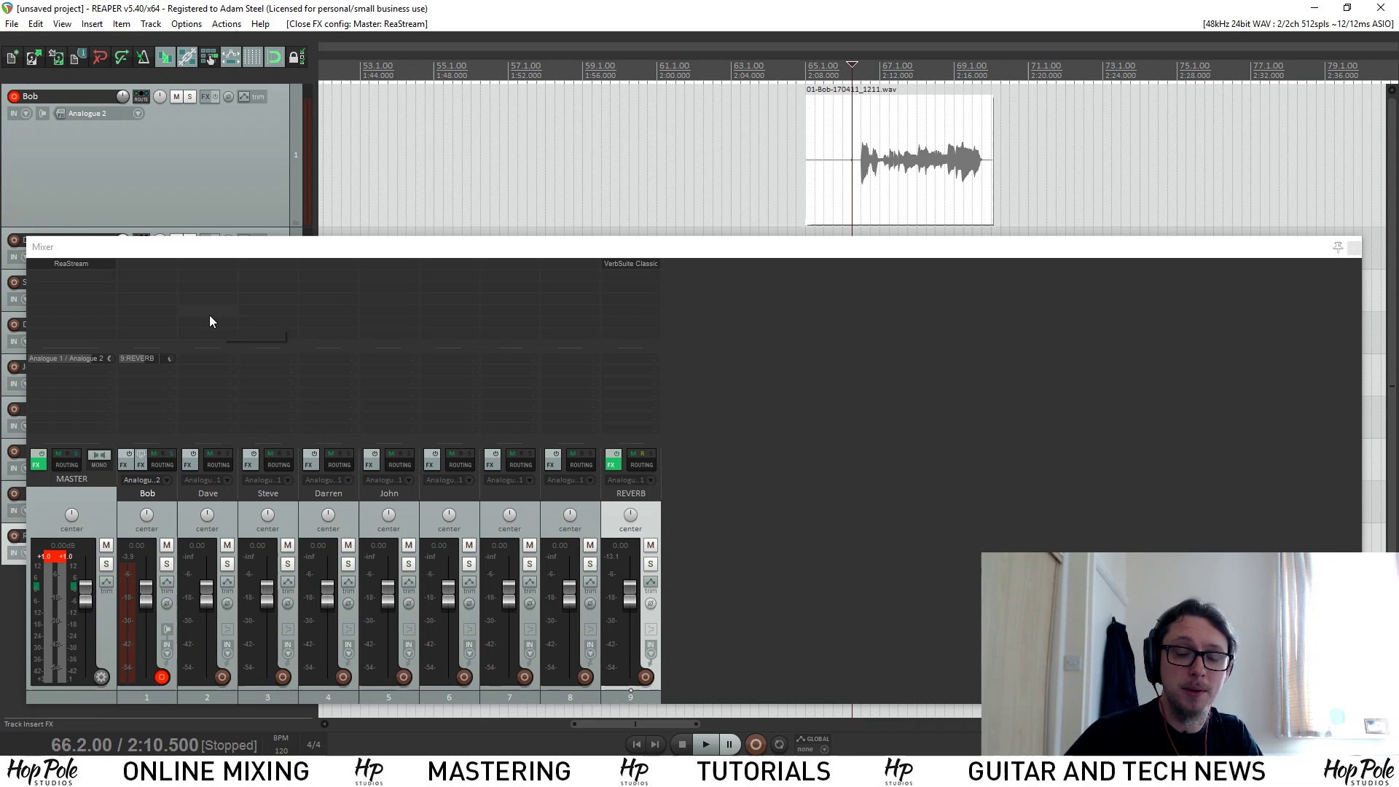
- Search the effects for "them" and add the Thermionik Amped Bass amp to the first track
double_click(141, 269)
click(961, 461)
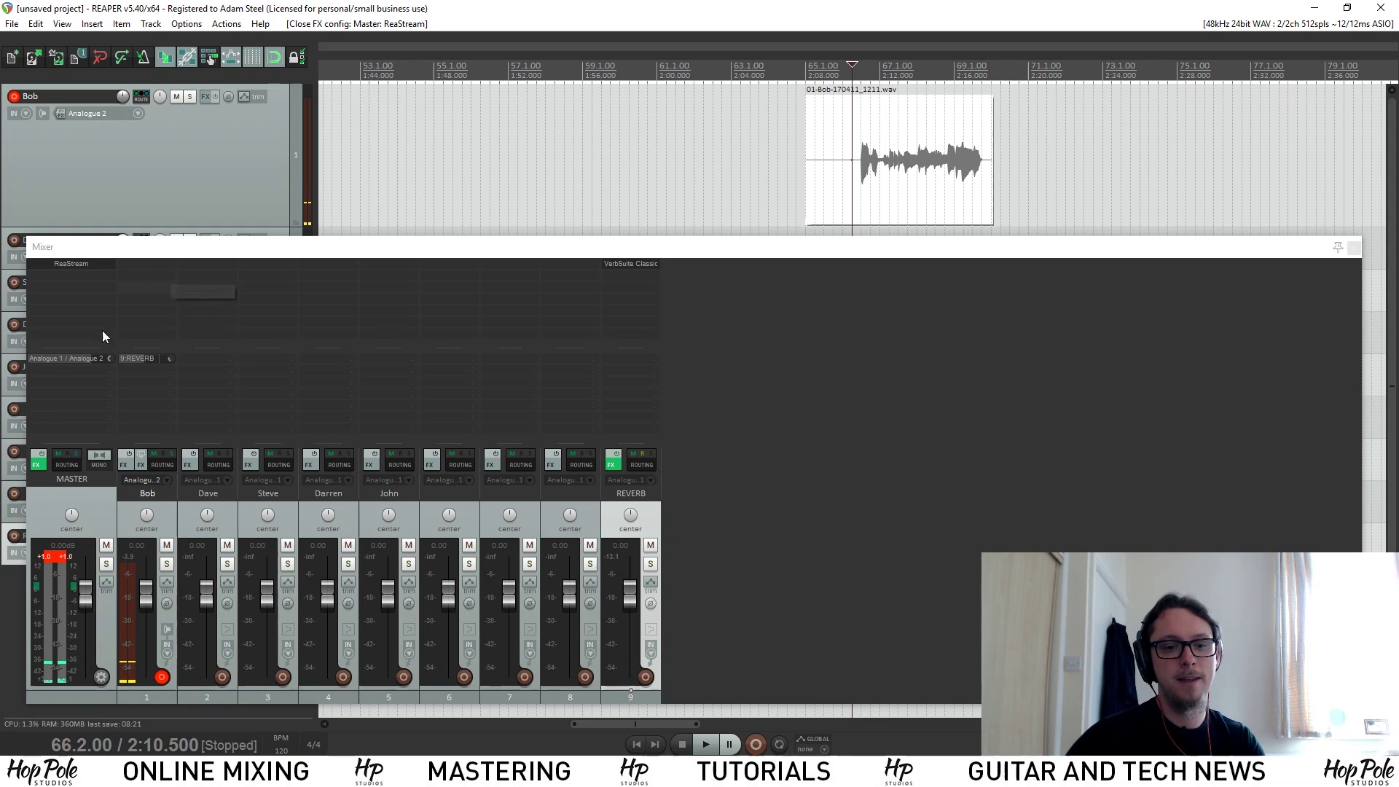
double_click(135, 268)
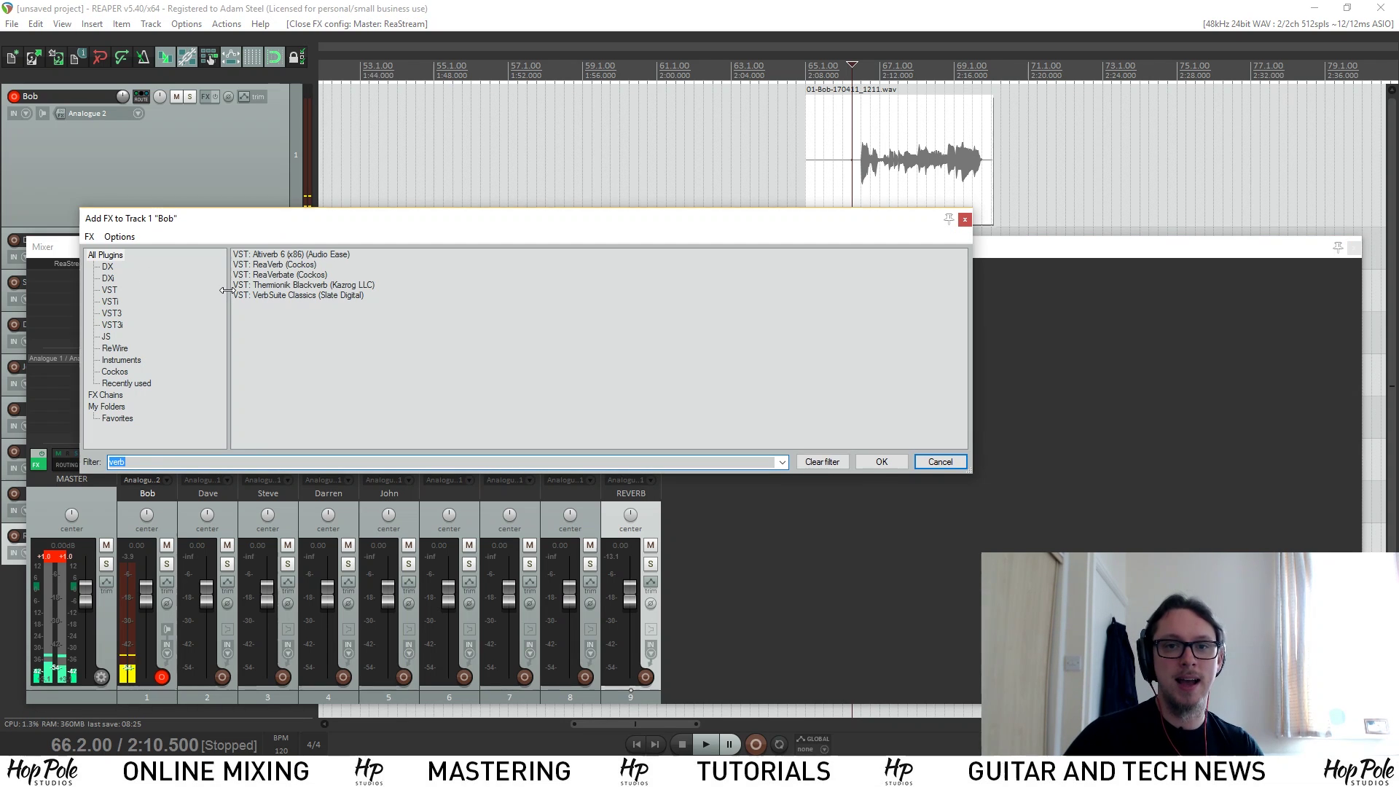
text(them)
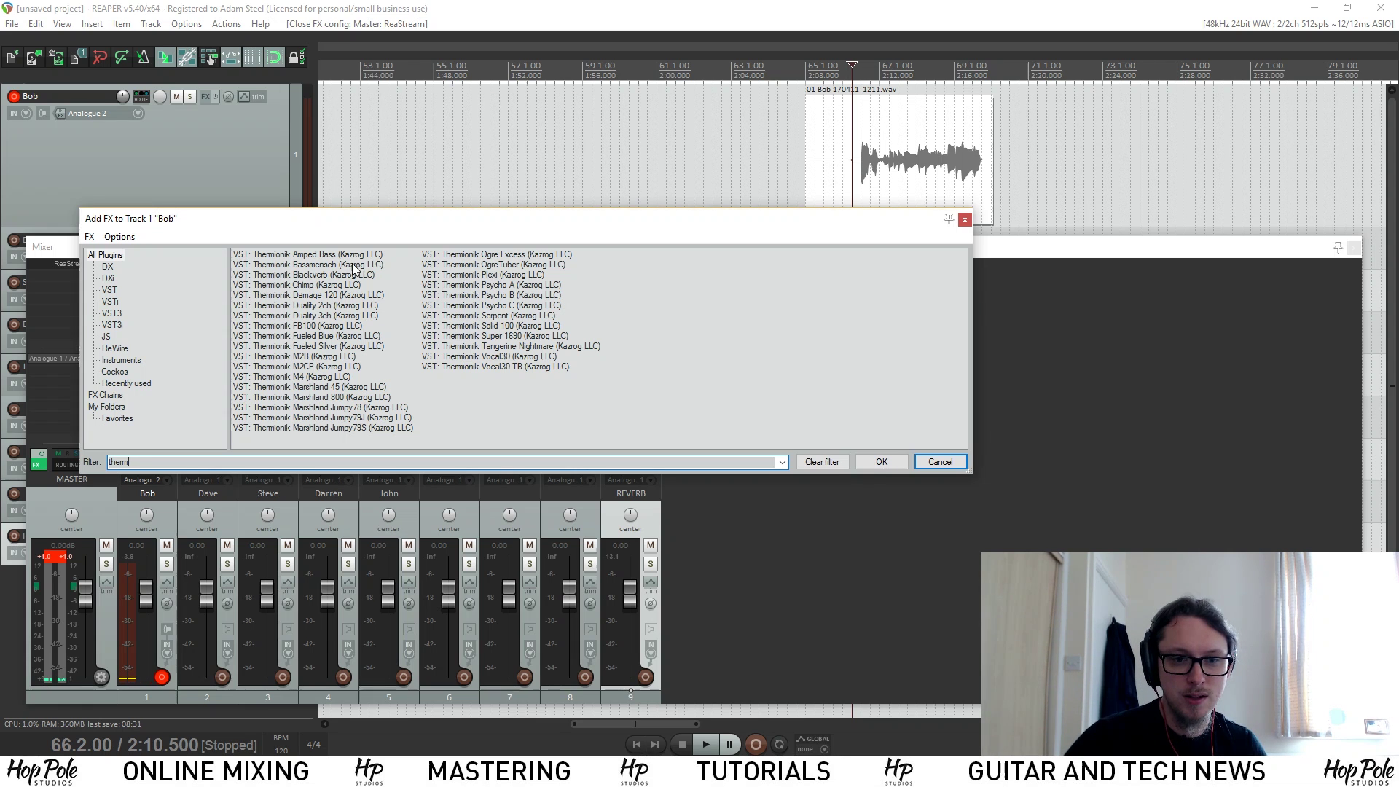
click(309, 255)
double_click(308, 256)
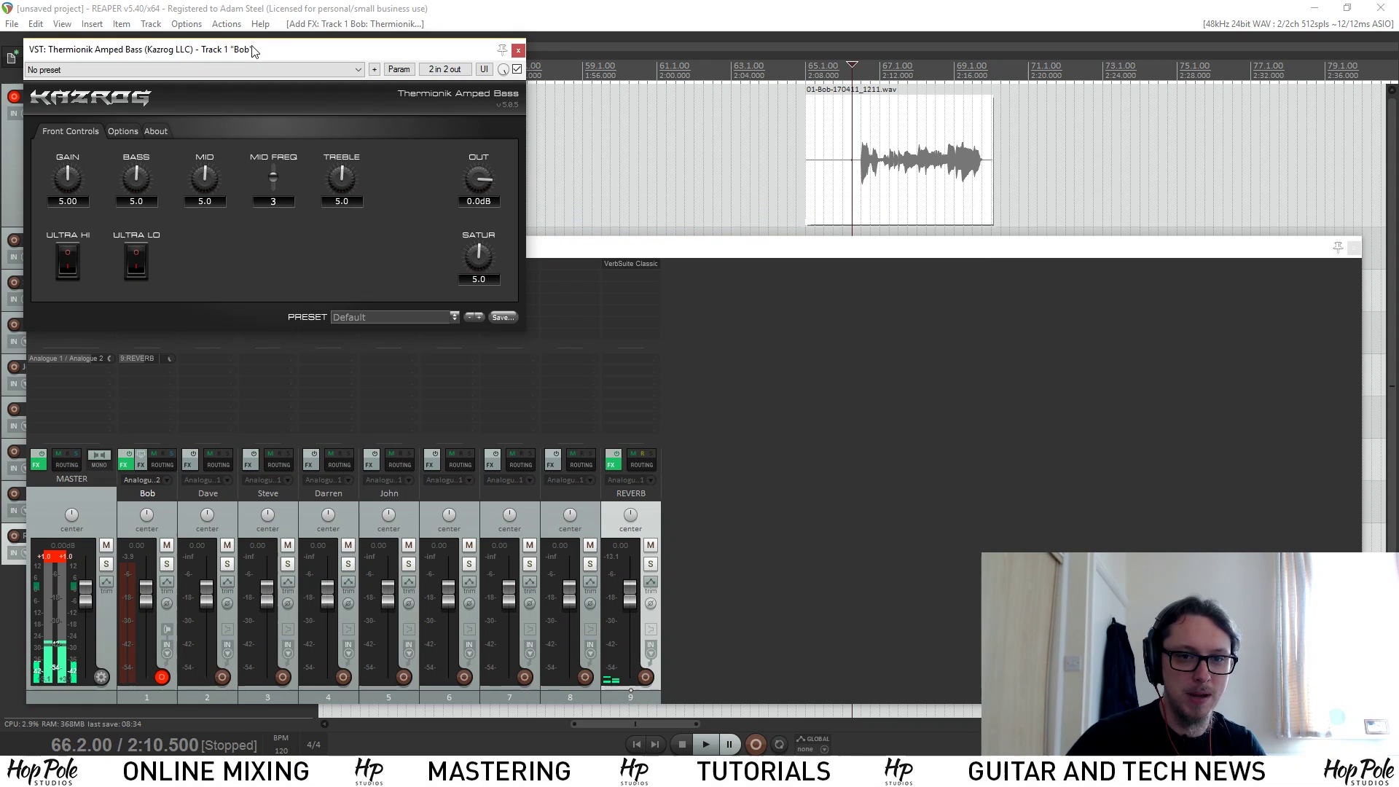
- Lower the amp's gain to about 2.60 and output to about -7.9 dB while auditioning the take, and close the amp window
drag(255, 50, 954, 226)
drag(1175, 358, 1176, 386)
drag(777, 356, 773, 397)
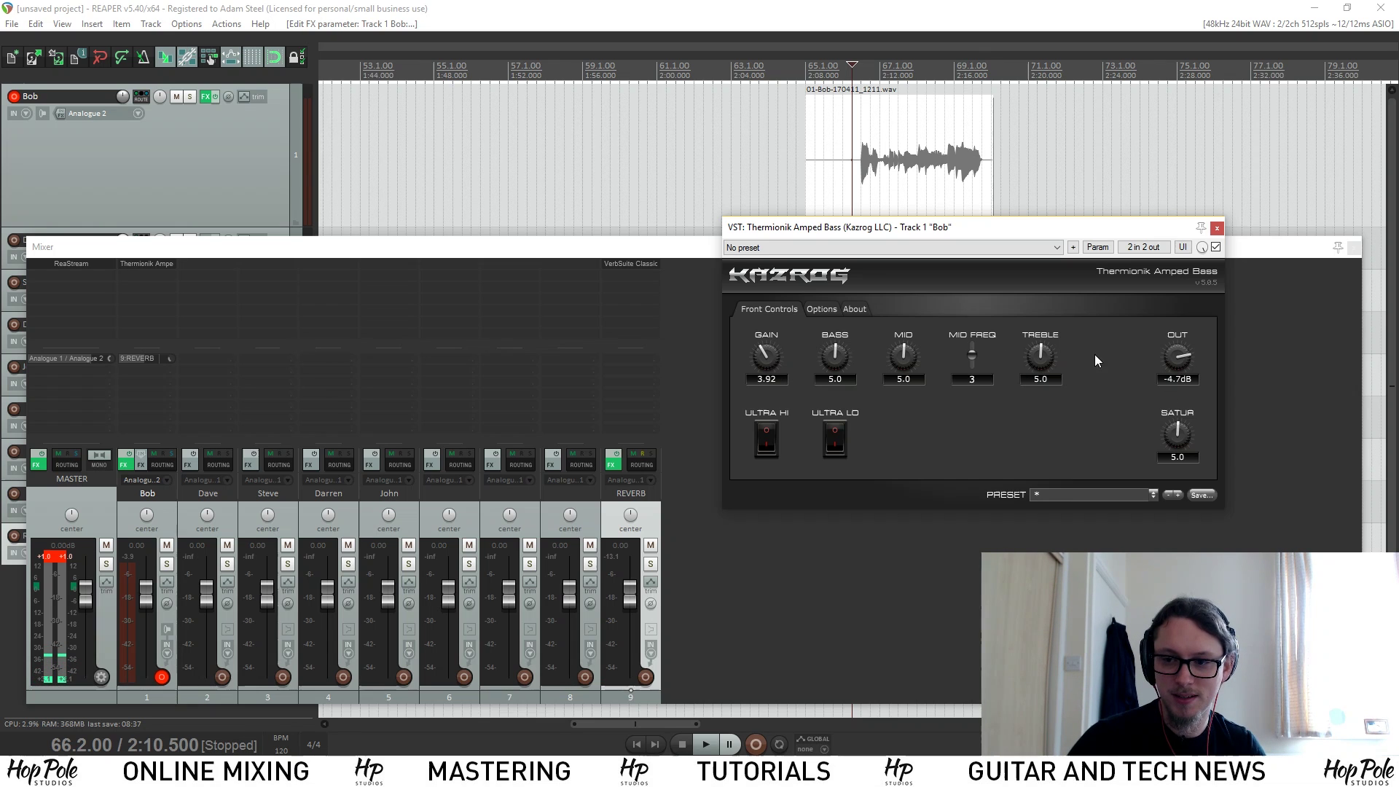
drag(1172, 362, 1168, 368)
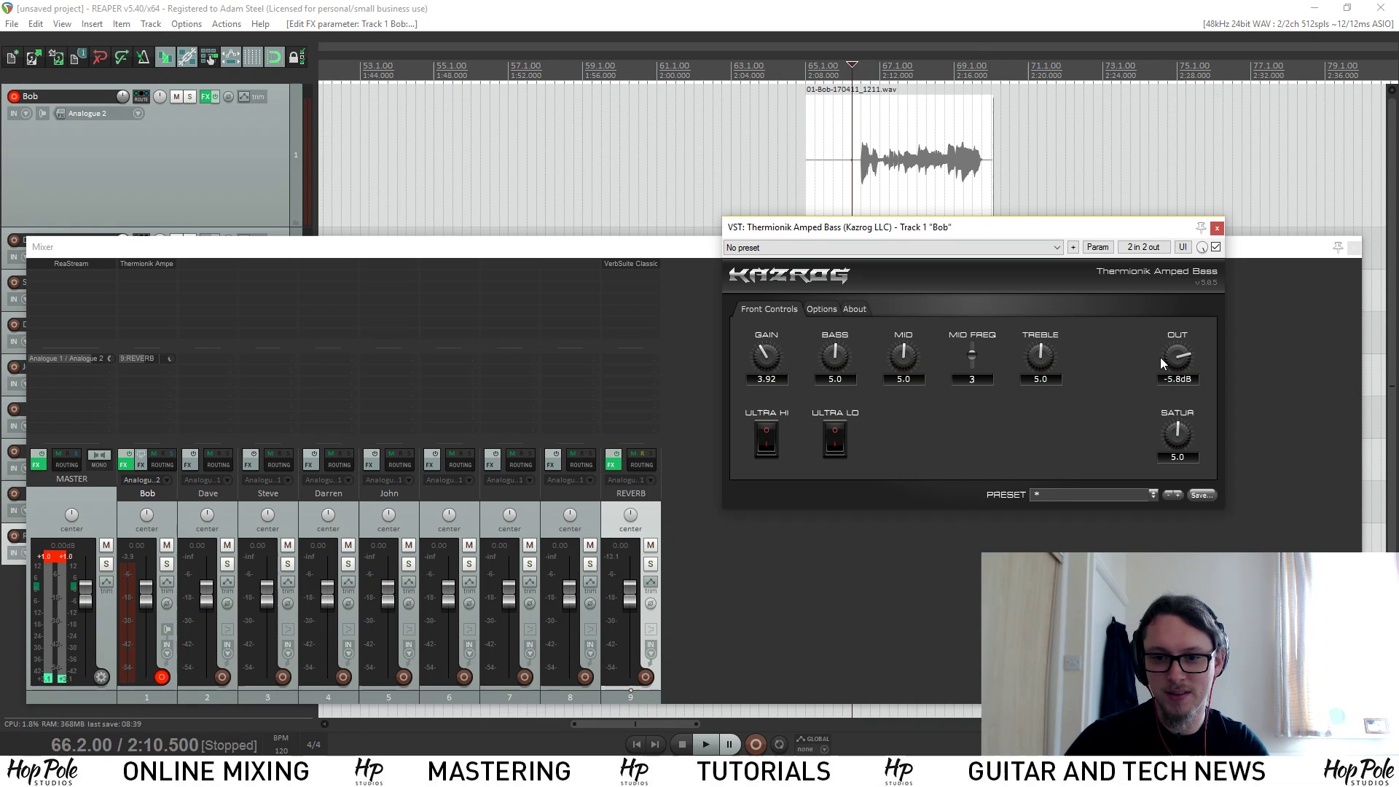
key(space)
drag(771, 356, 772, 364)
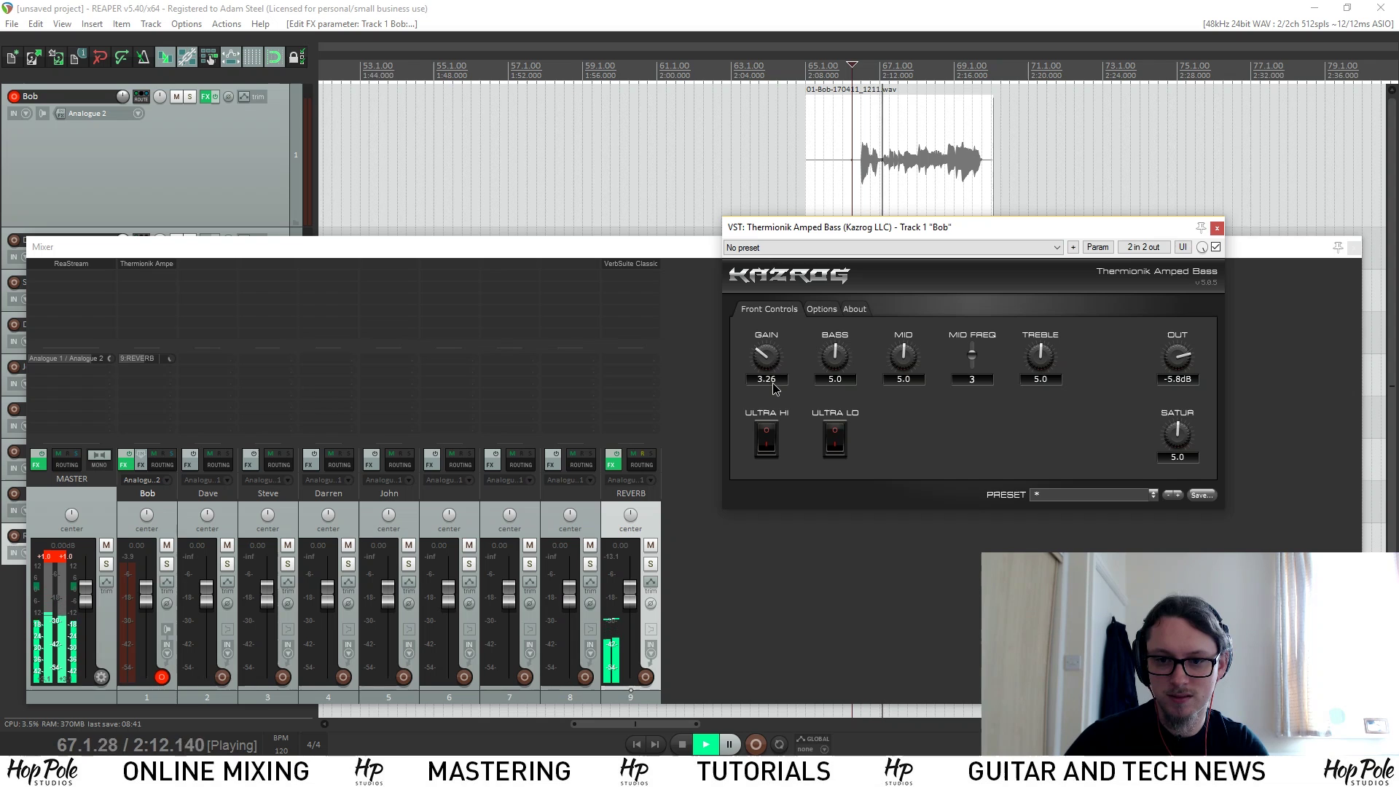
drag(1170, 361, 1166, 373)
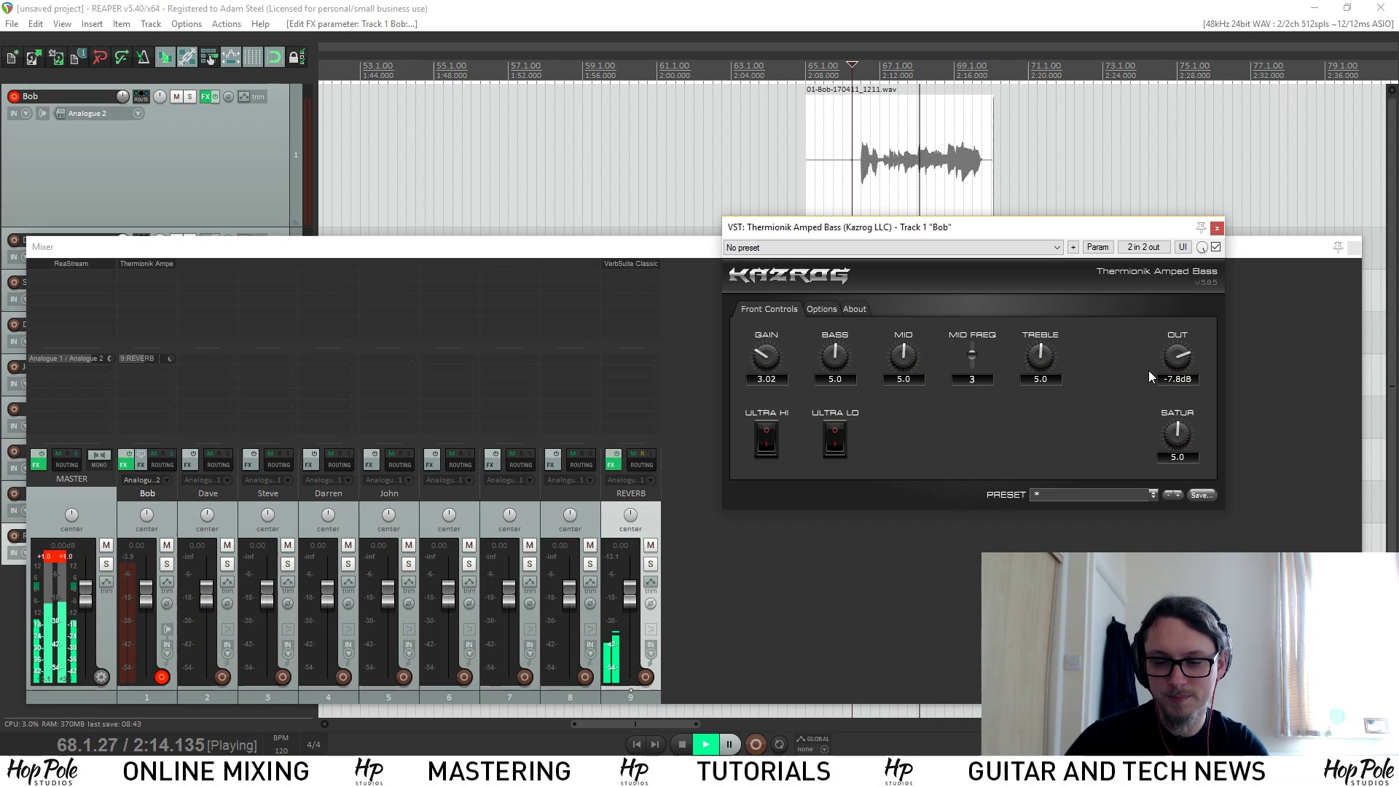
drag(770, 353, 772, 368)
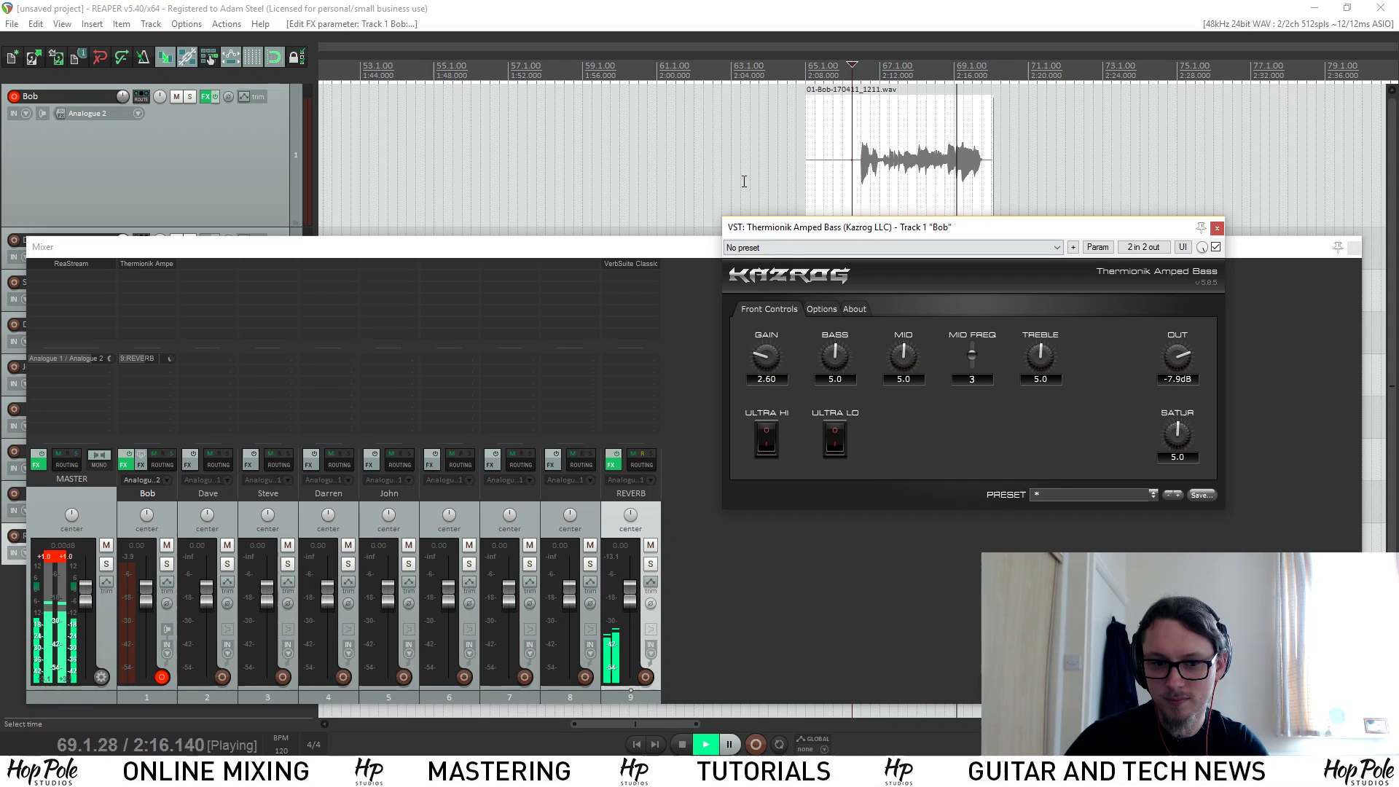
key(space)
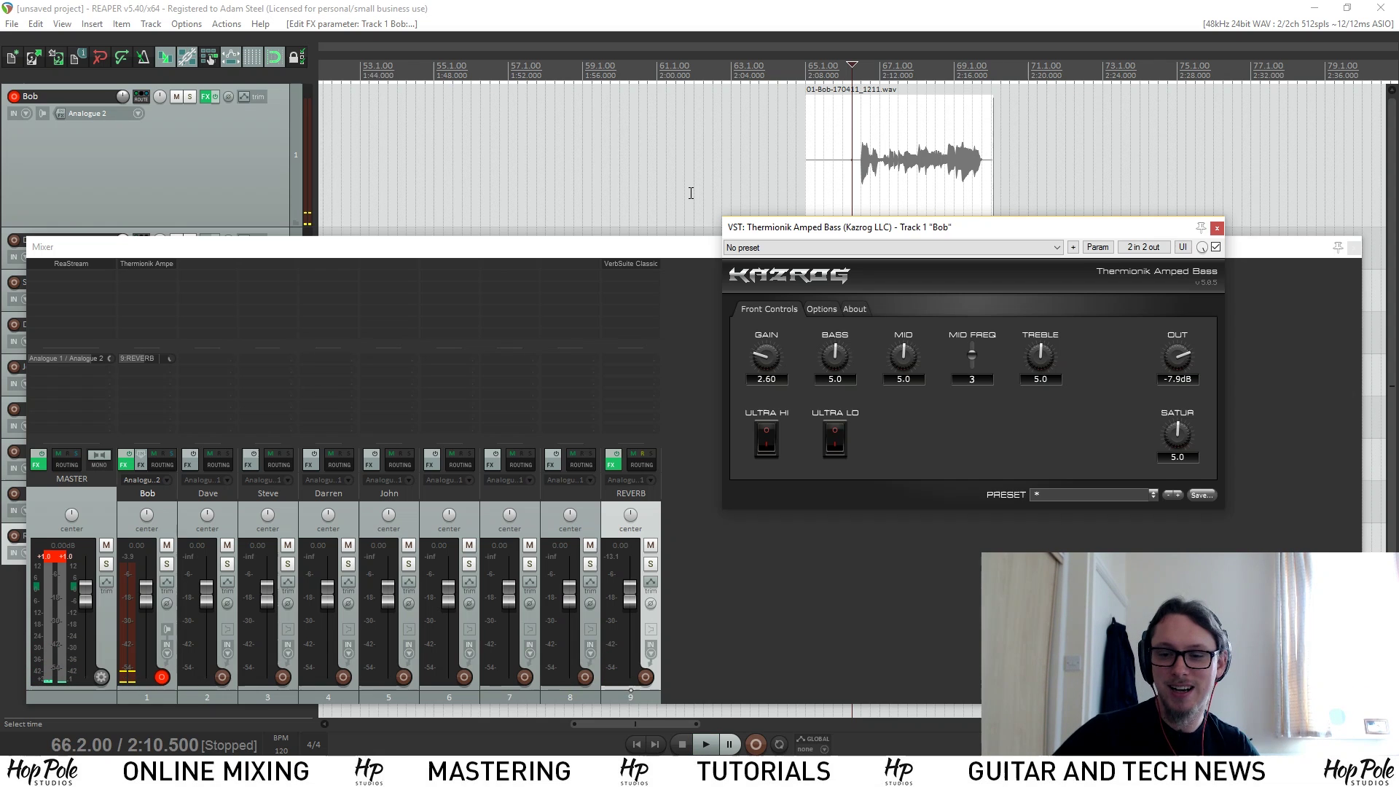
click(1216, 227)
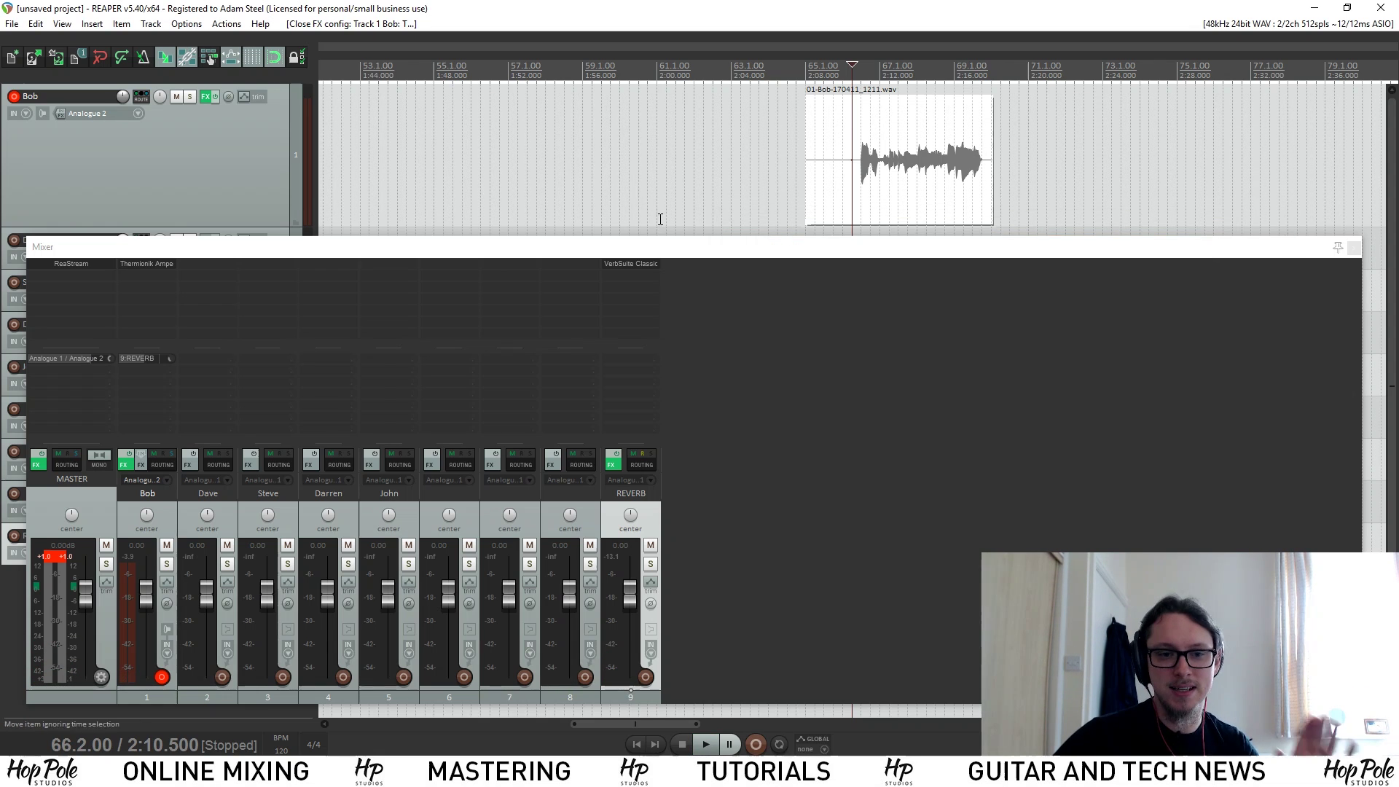
- Search the effects for "eq" and add ReaEQ after the amp on the first track
click(150, 278)
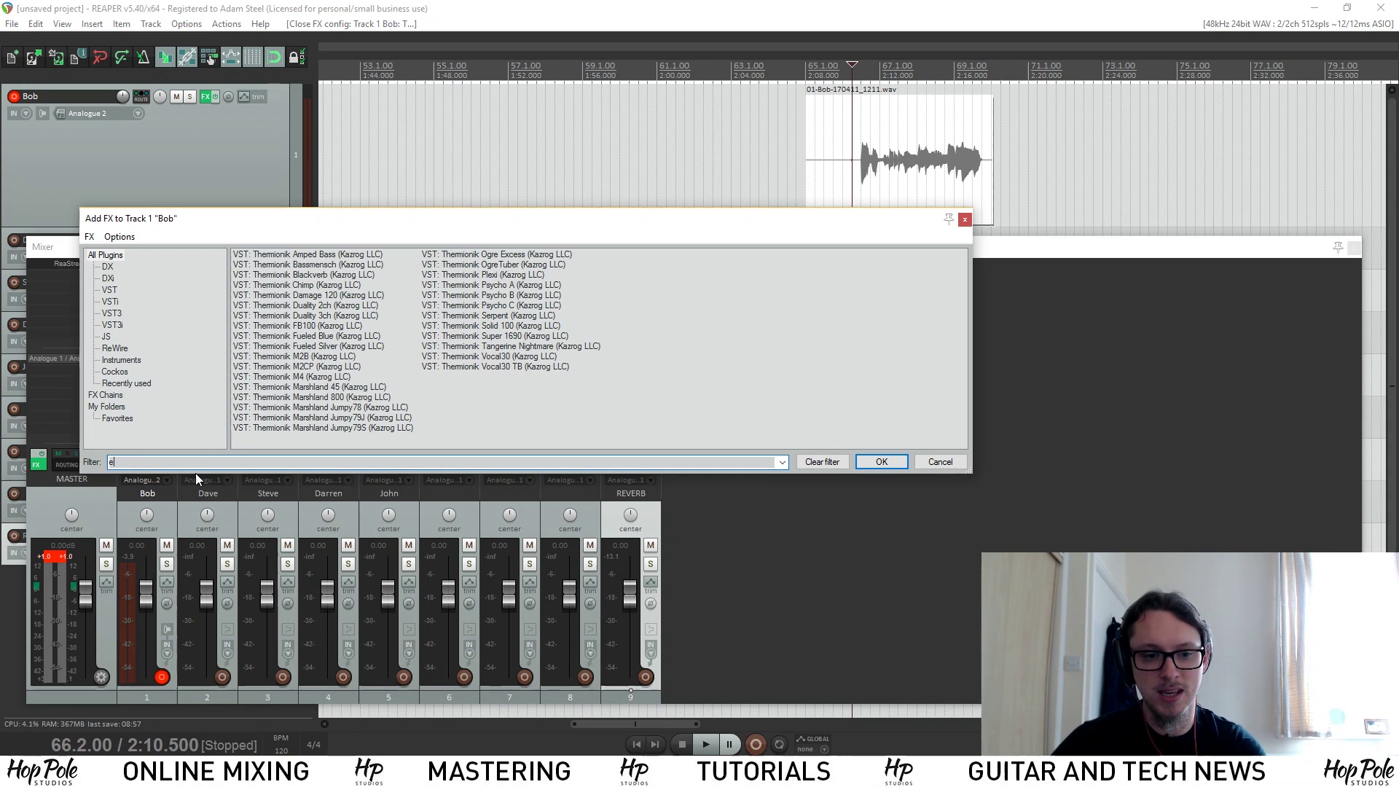
text(q)
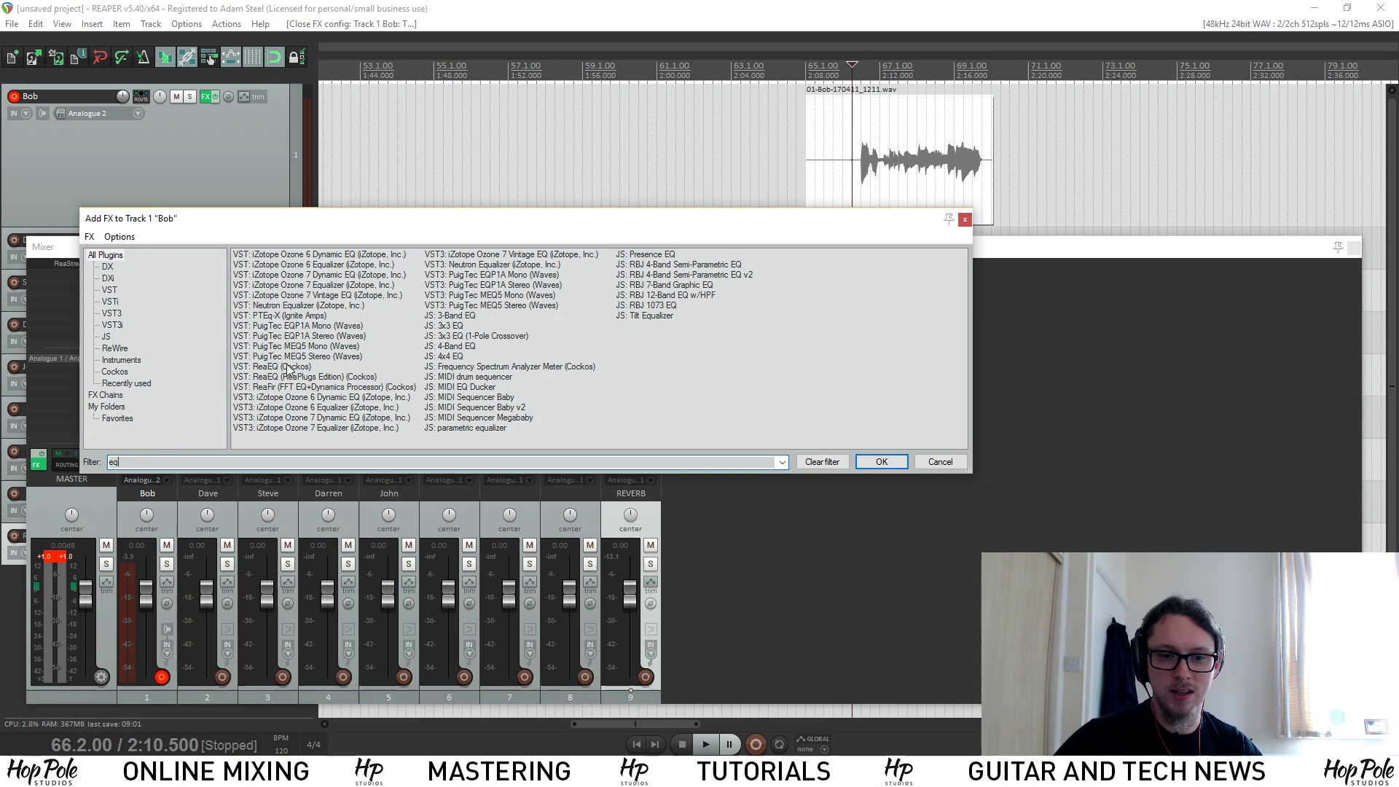
click(251, 367)
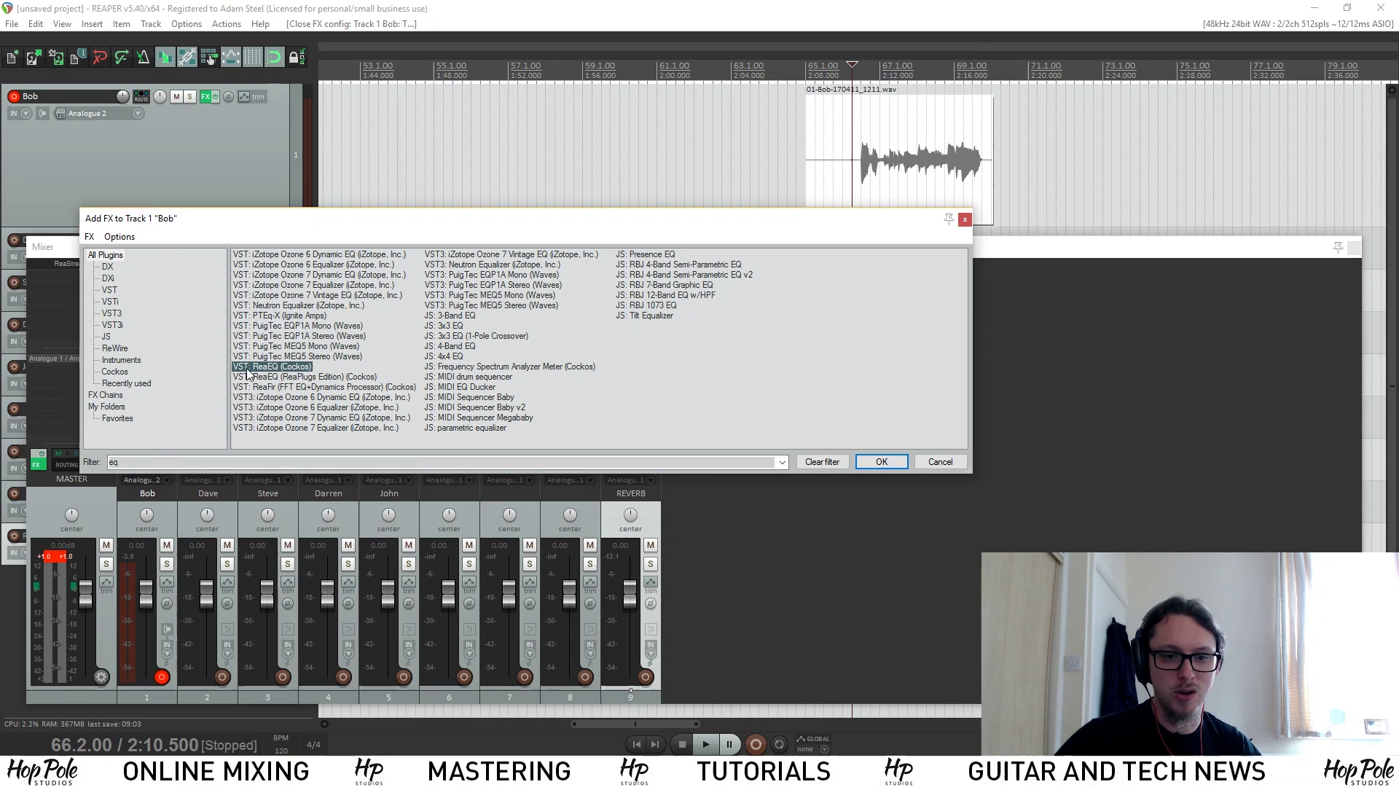
double_click(252, 369)
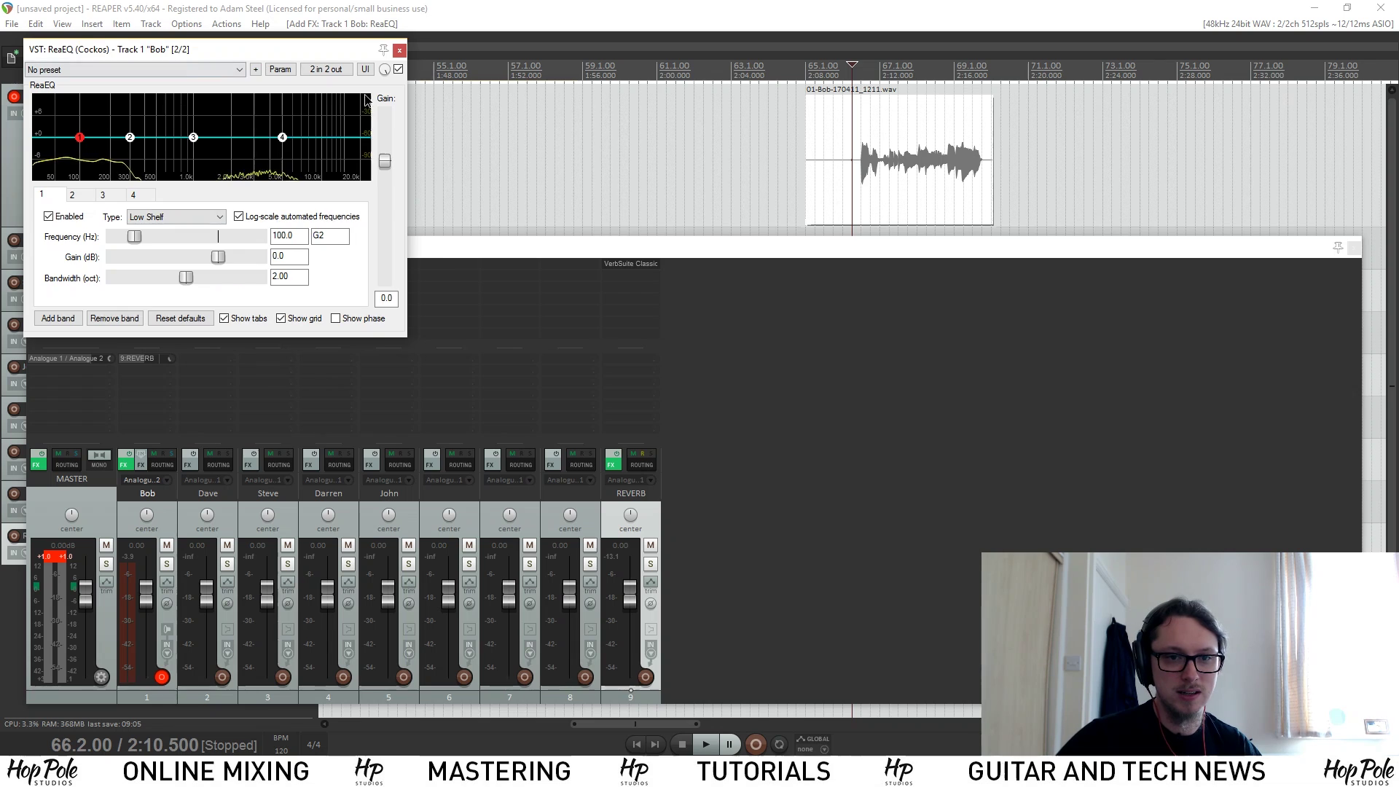
drag(196, 51, 940, 274)
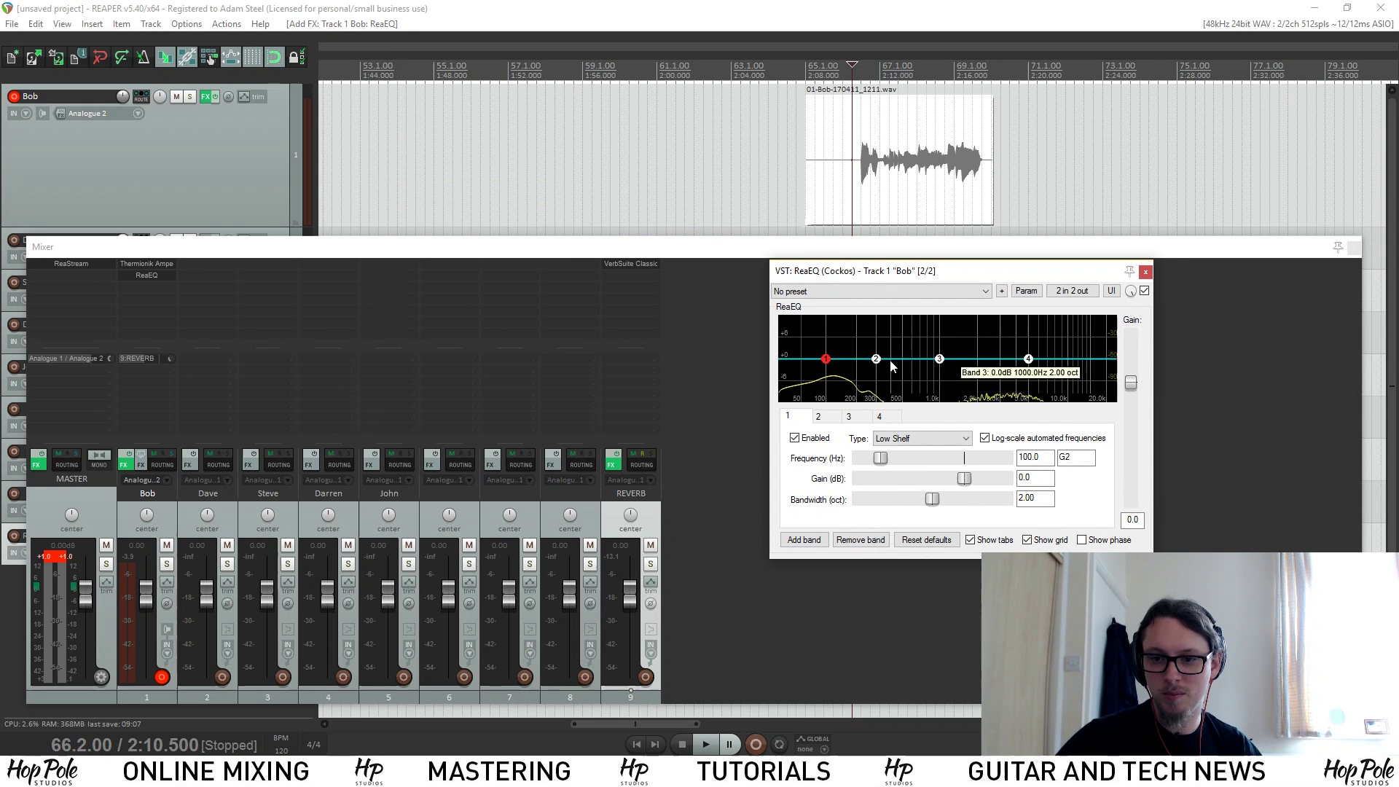
- Boost ReaEQ band 2 just below 1 kHz, cut band 1 to about -7.8 dB at 94.8 Hz, and audition the take before closing the window
drag(875, 360, 923, 331)
drag(826, 359, 825, 391)
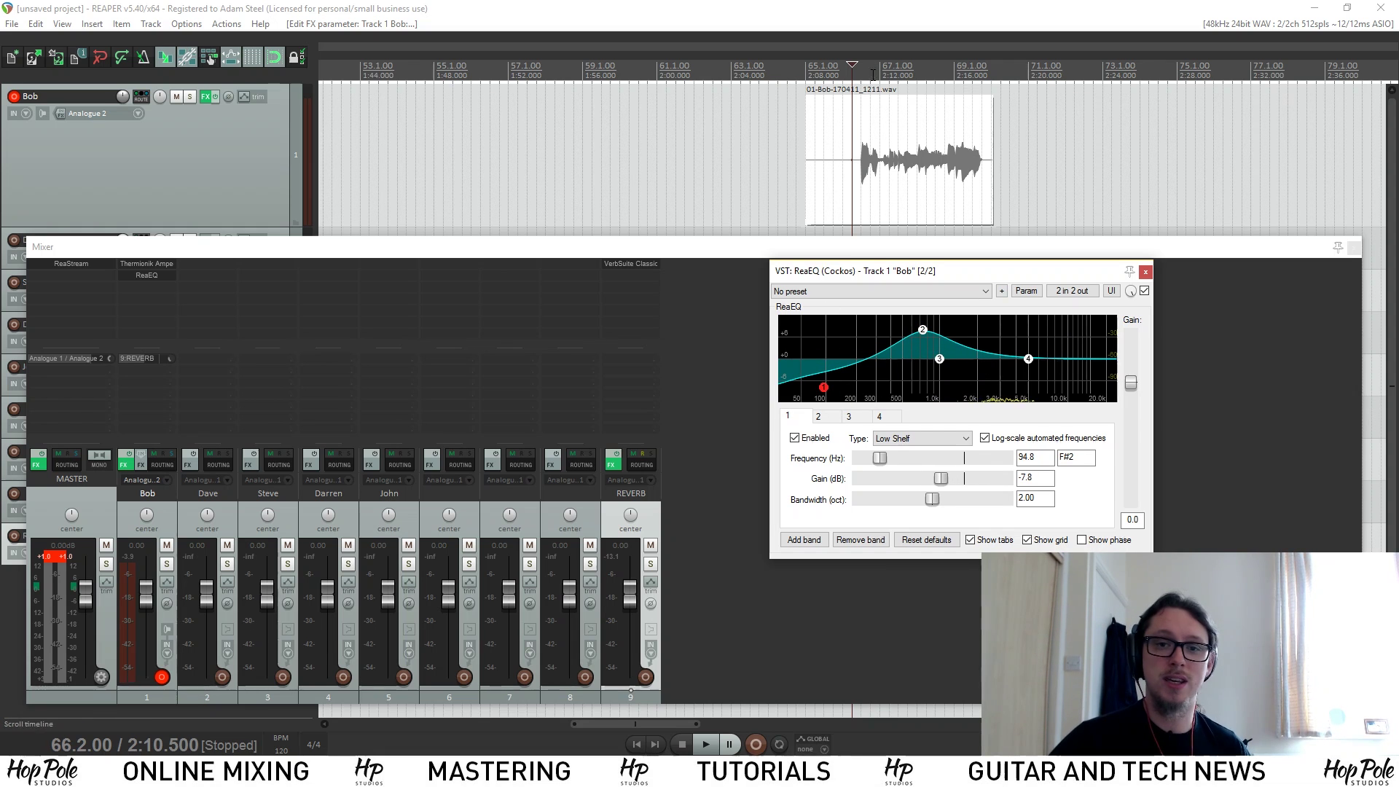
key(space)
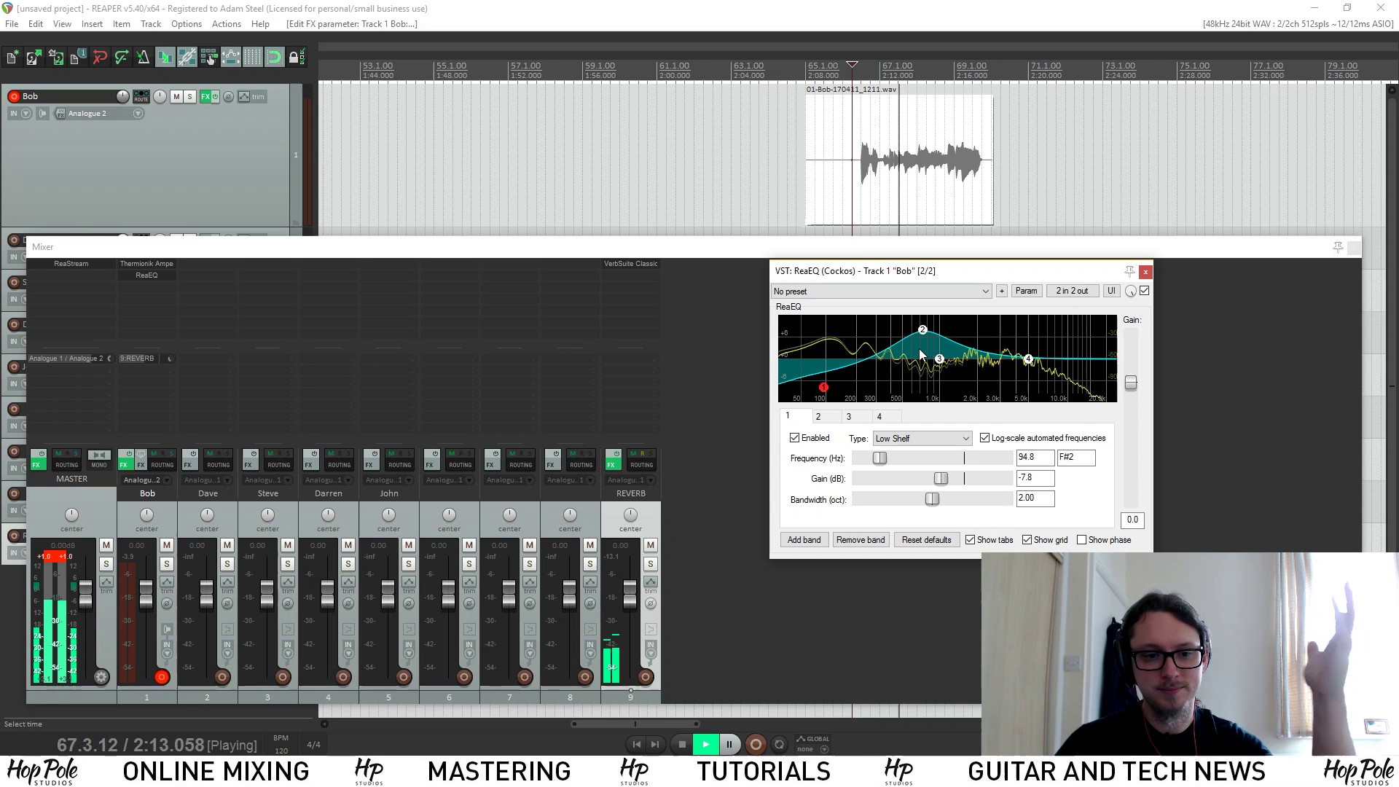
key(space)
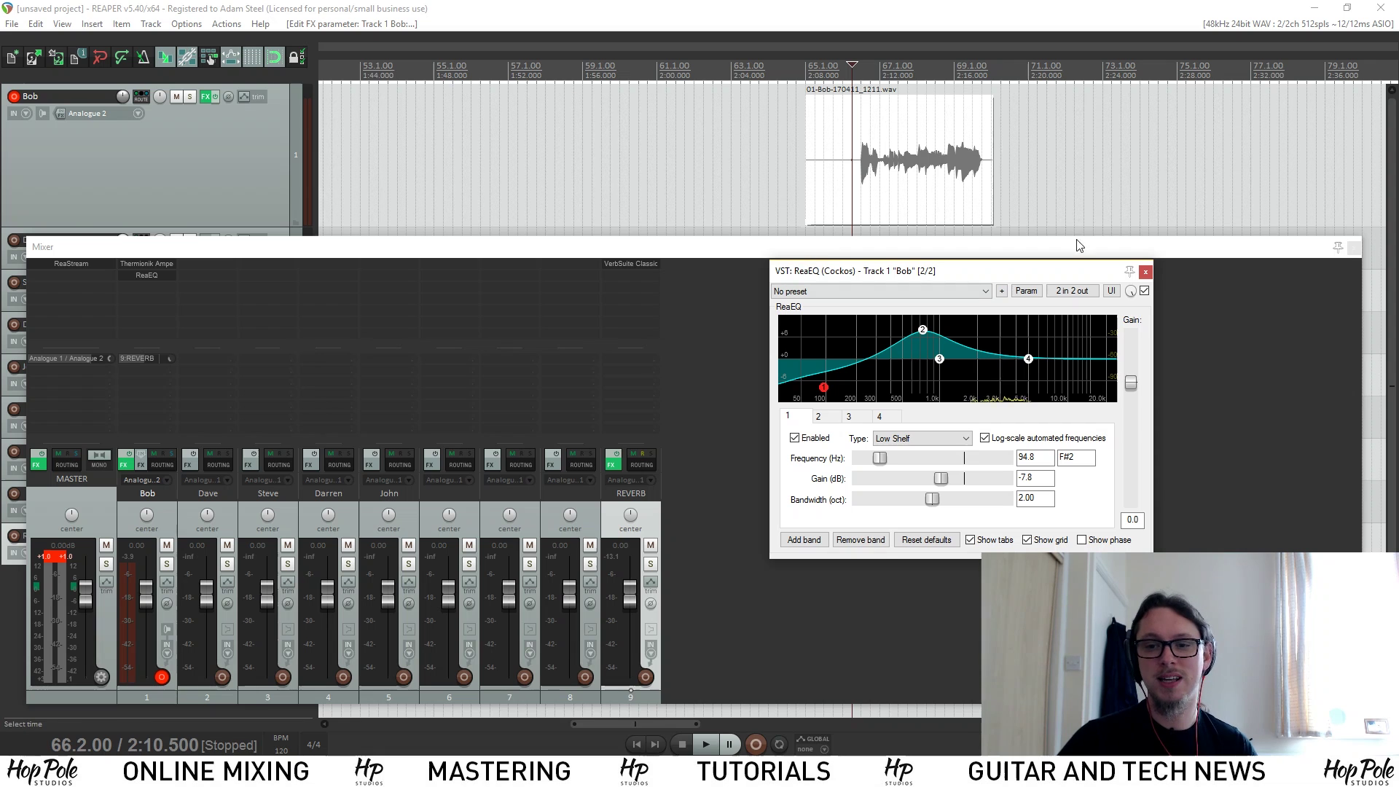
click(1146, 273)
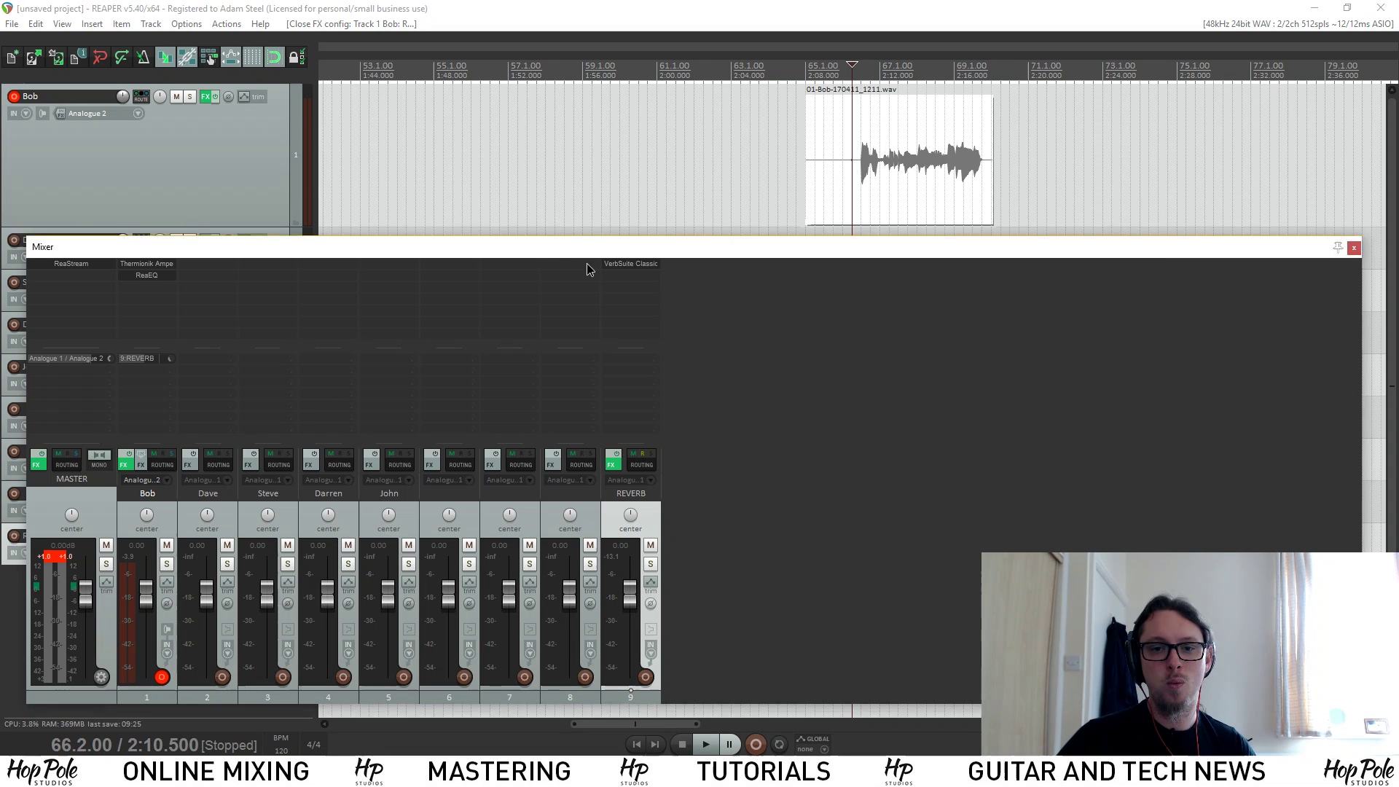
- Dock the mixer below the arrangement and enlarge it until the effect inserts and sends are shown
drag(587, 255, 649, 174)
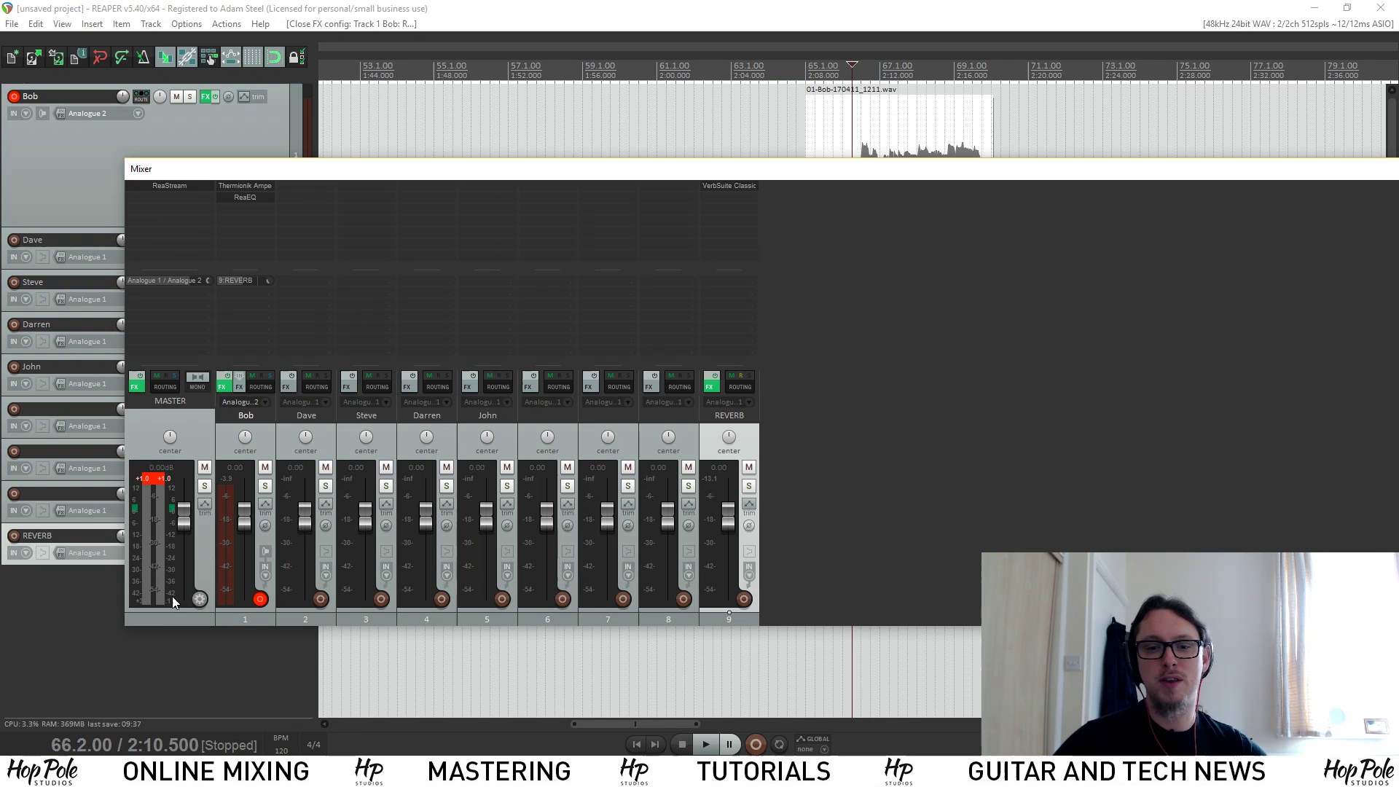
right_click(198, 618)
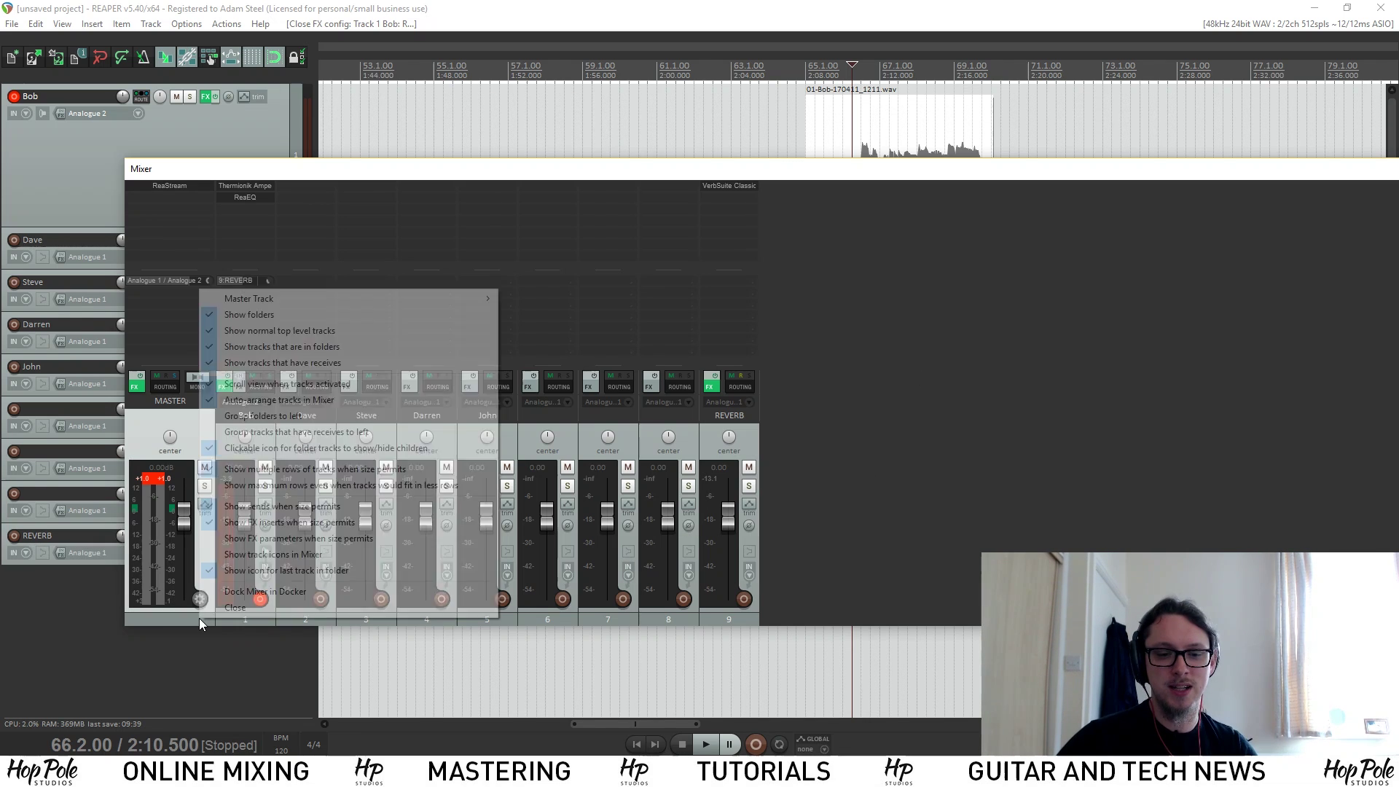
click(238, 592)
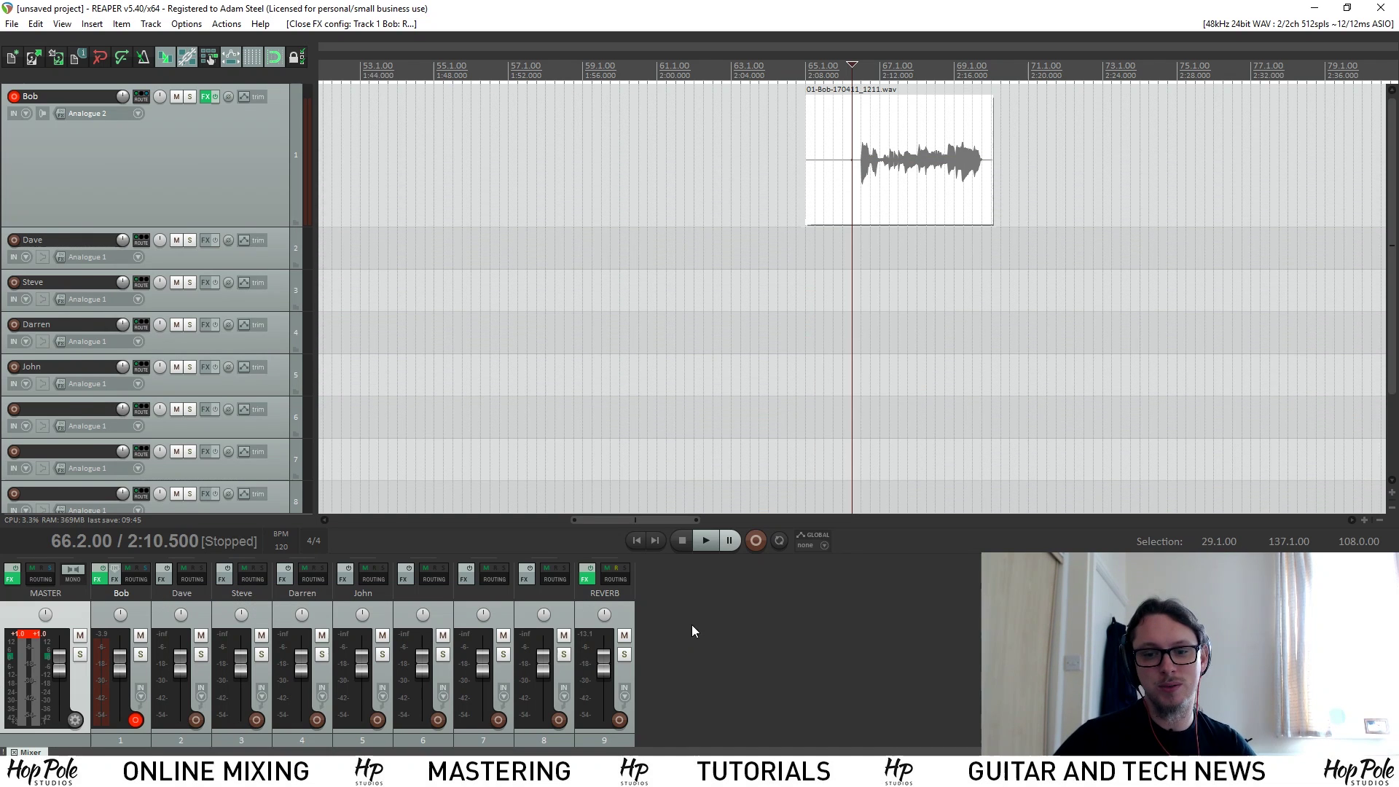
drag(863, 556, 877, 441)
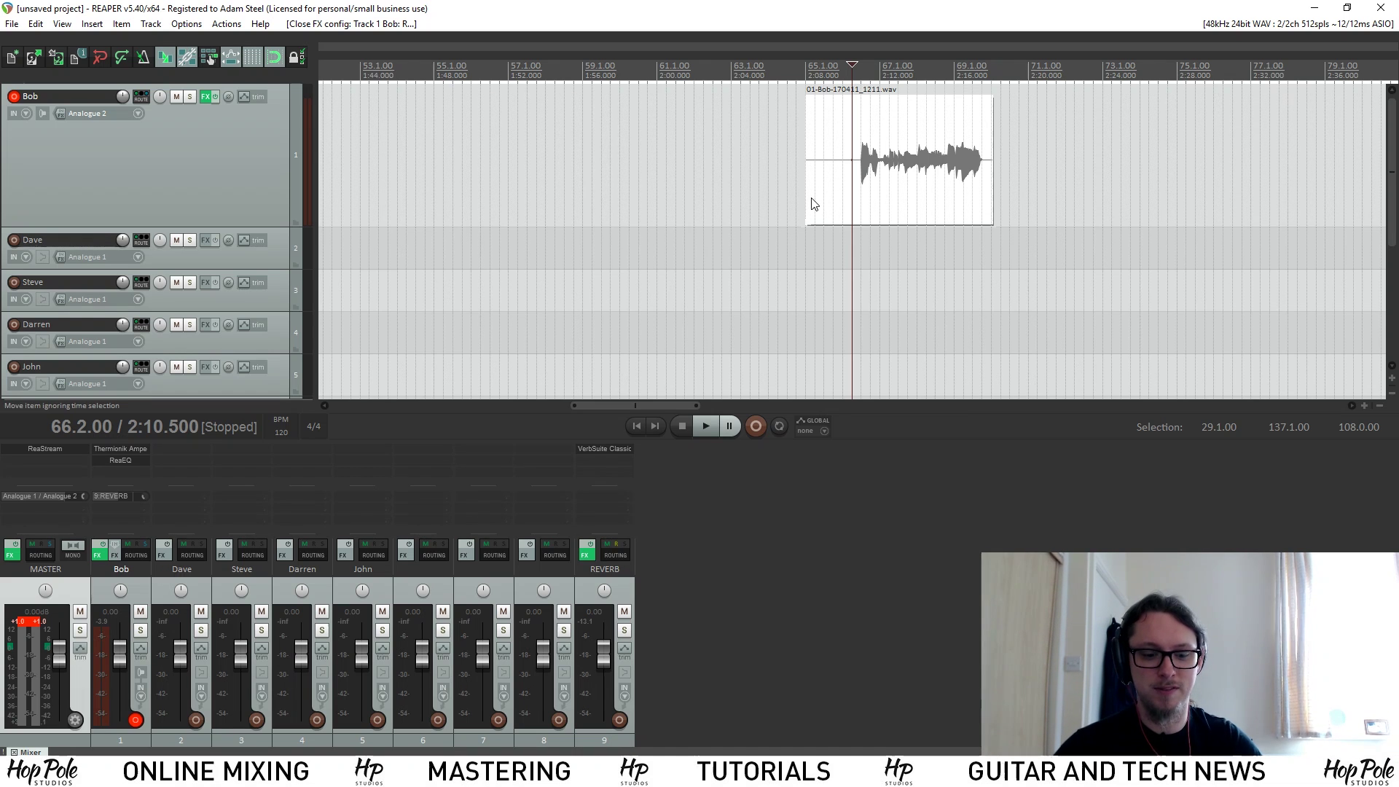
- Disarm recording on the first track
scroll(793, 138, down, 3)
scroll(793, 138, up, 4)
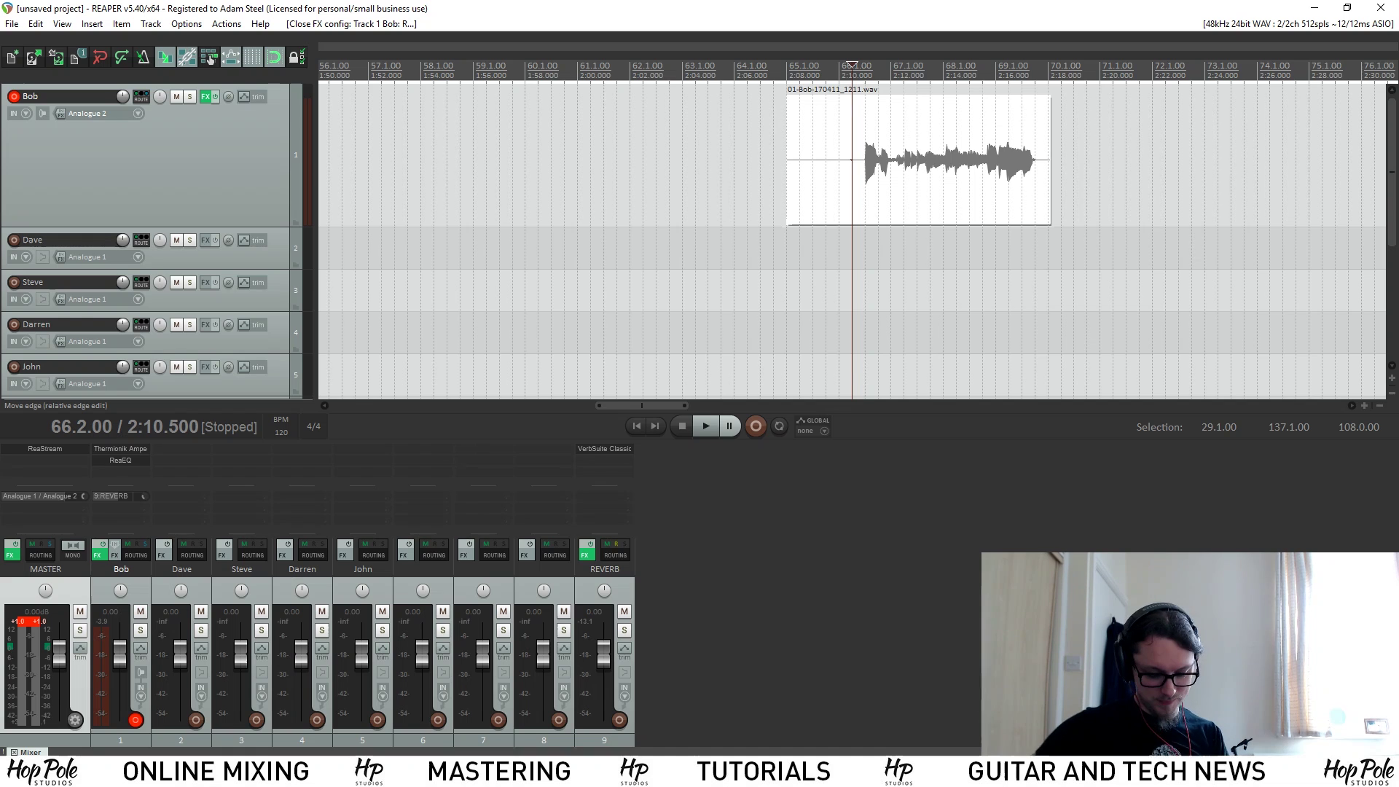
click(15, 96)
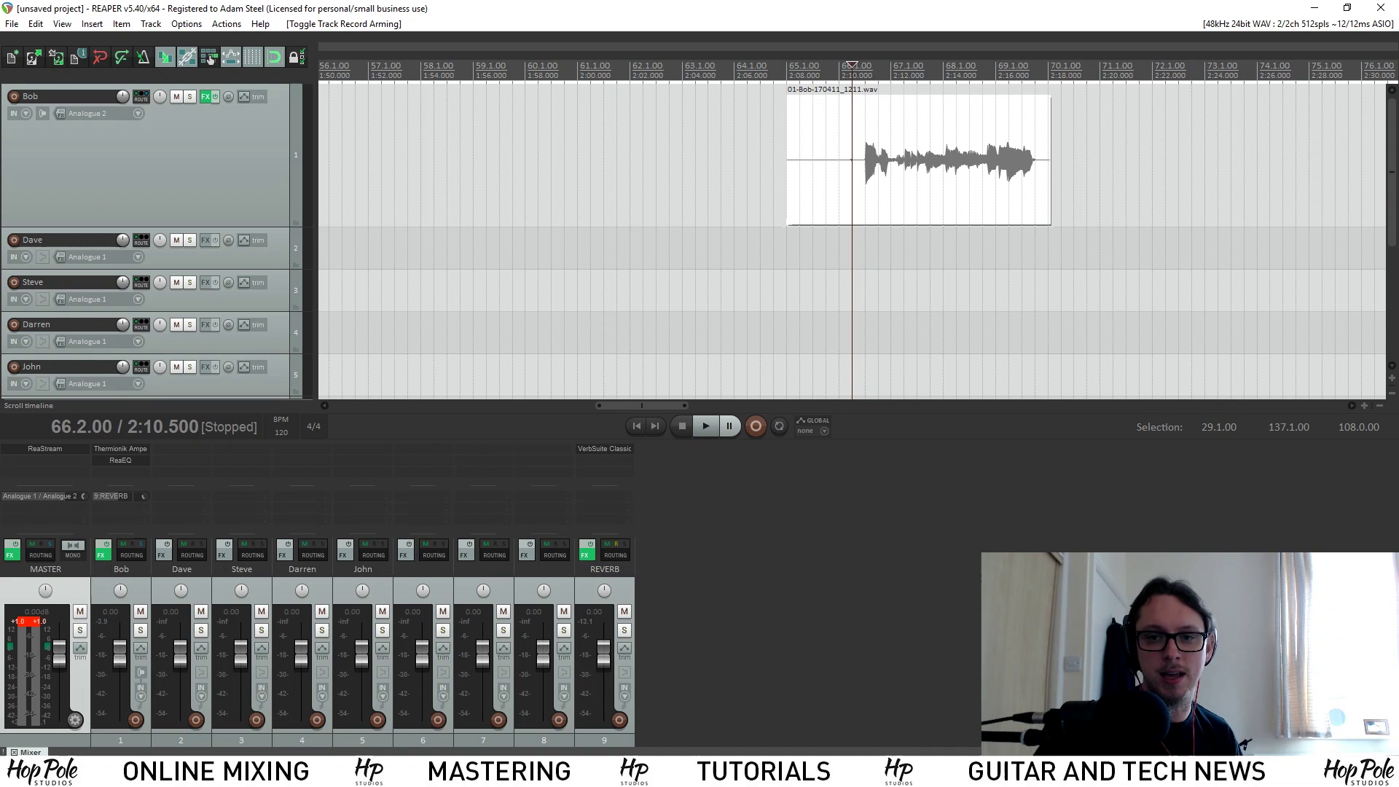
- Place the edit cursor at 73.1.00 and arm the second track for recording with input monitoring on
click(1103, 71)
scroll(971, 115, down, 4)
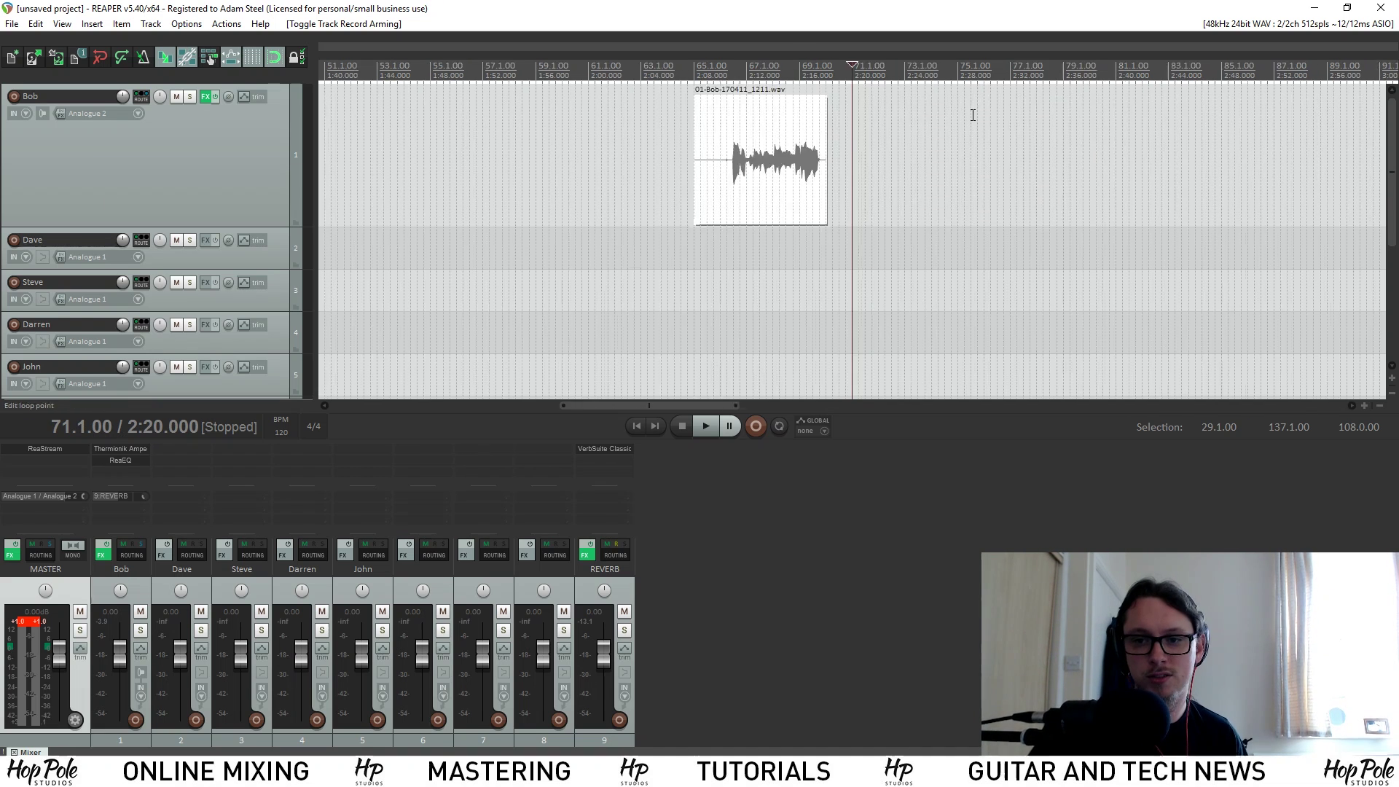
click(877, 79)
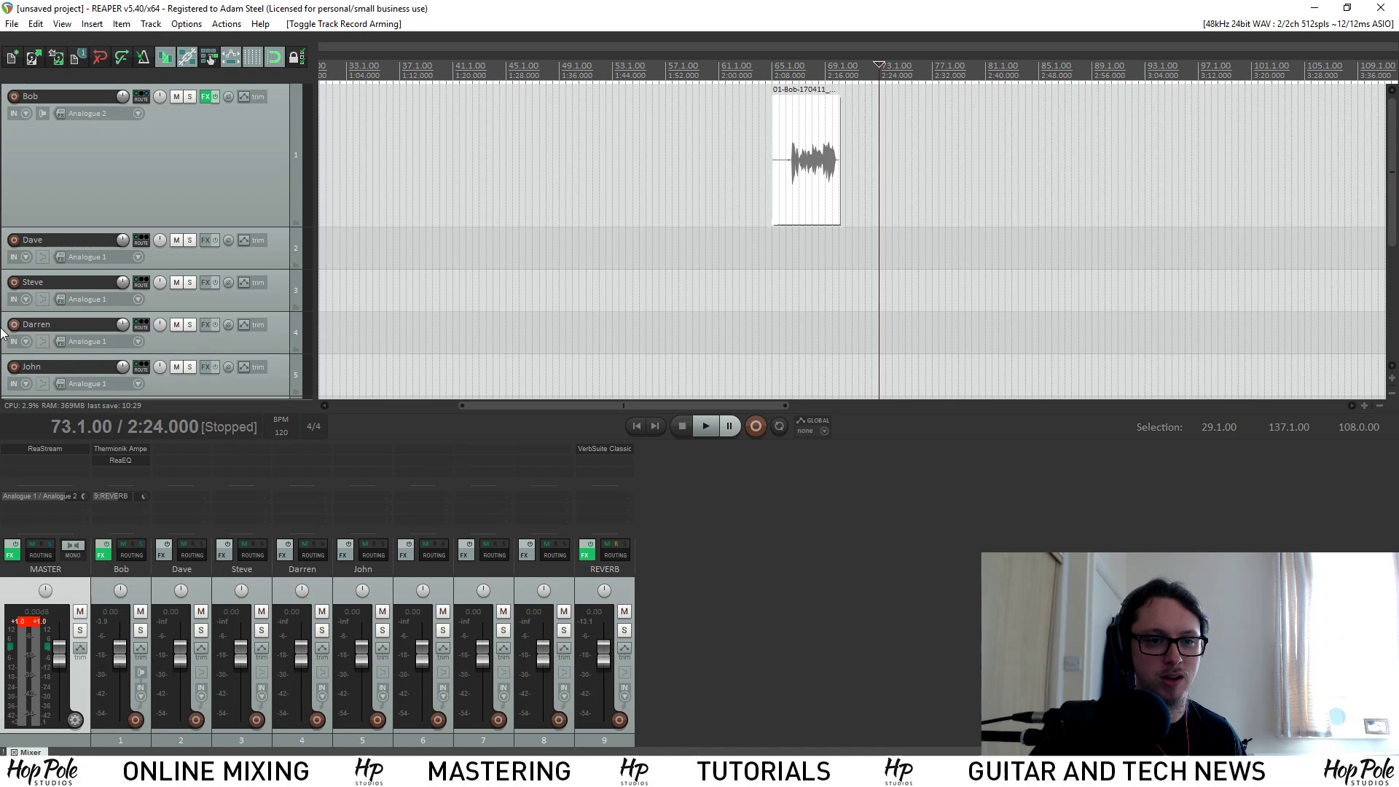
click(14, 240)
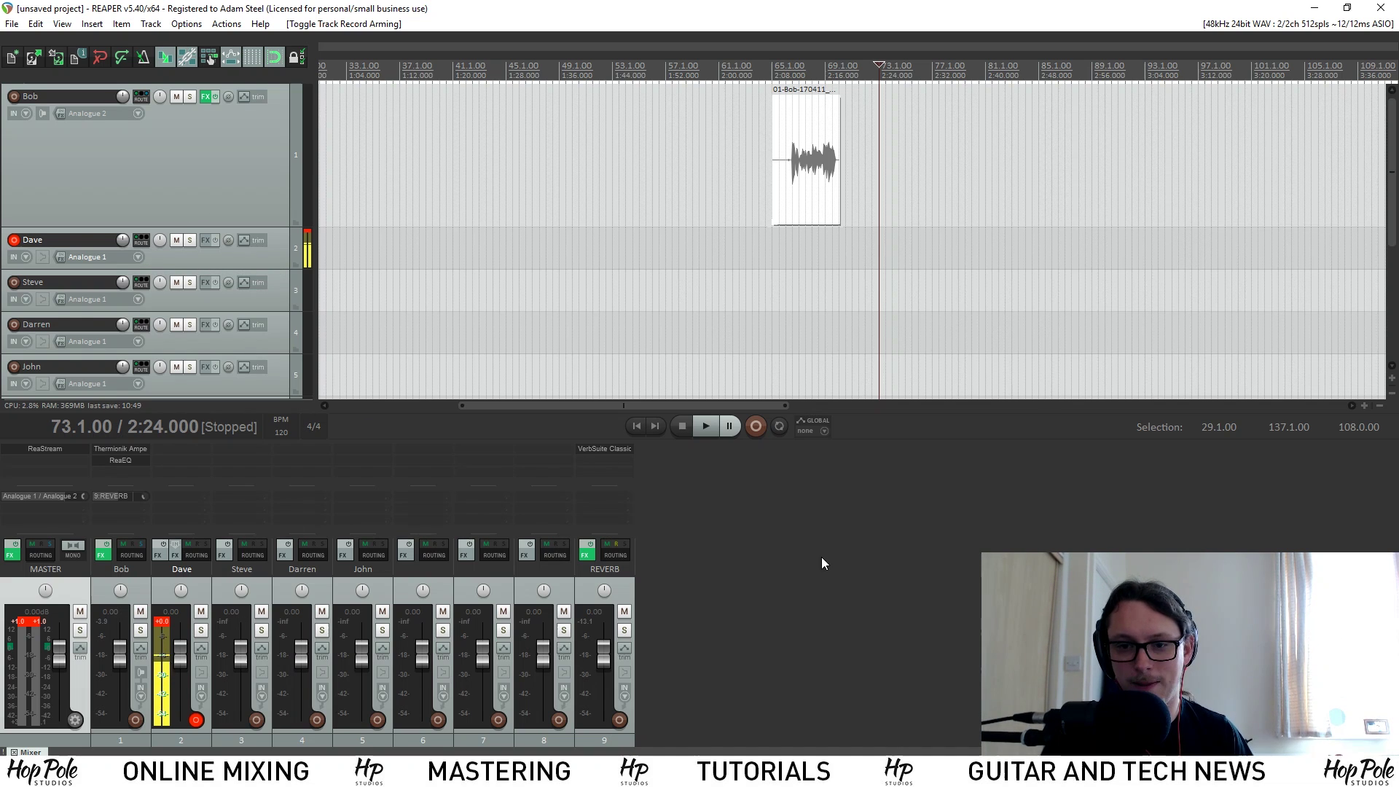
click(202, 671)
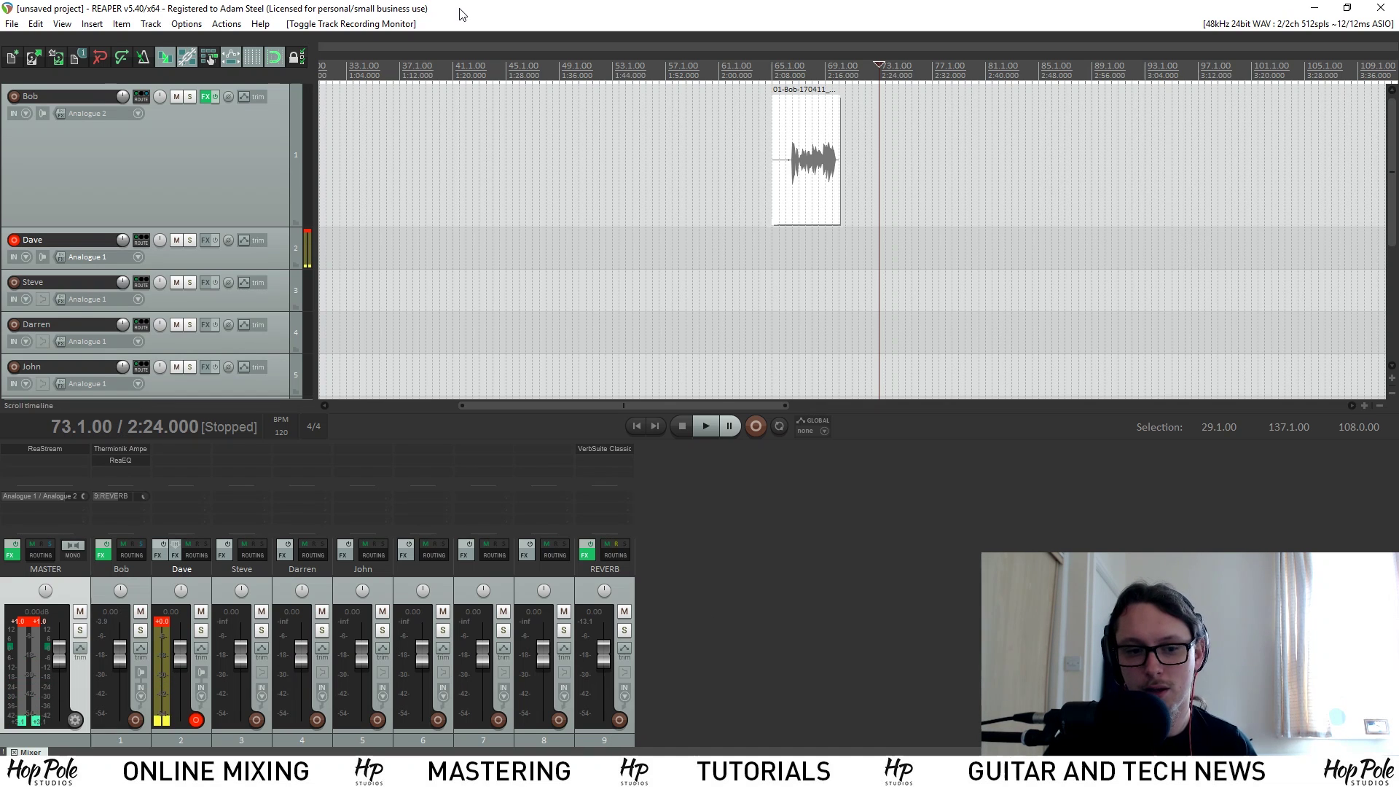
- Add the ReaComp compressor to the second track and look through its stock presets without choosing one
double_click(178, 448)
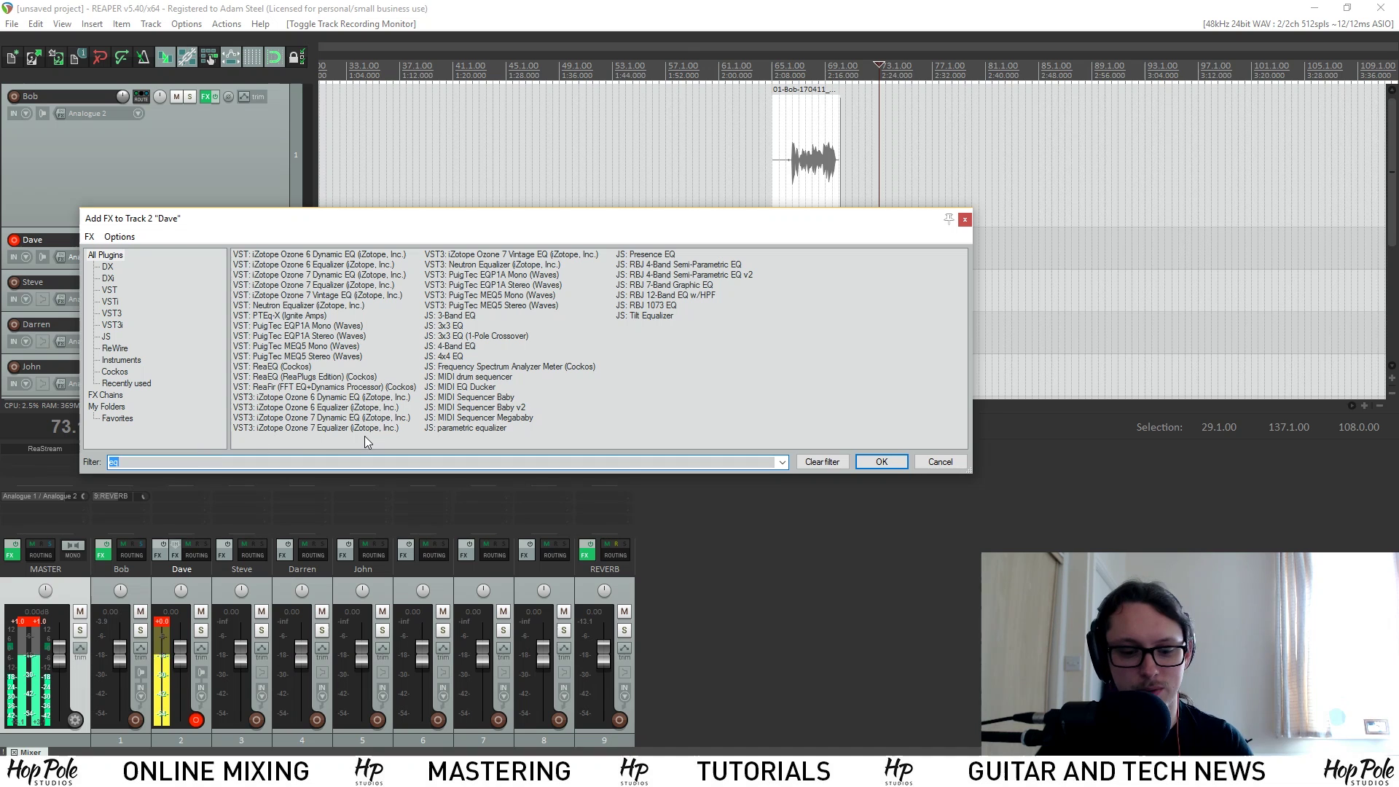
text(com)
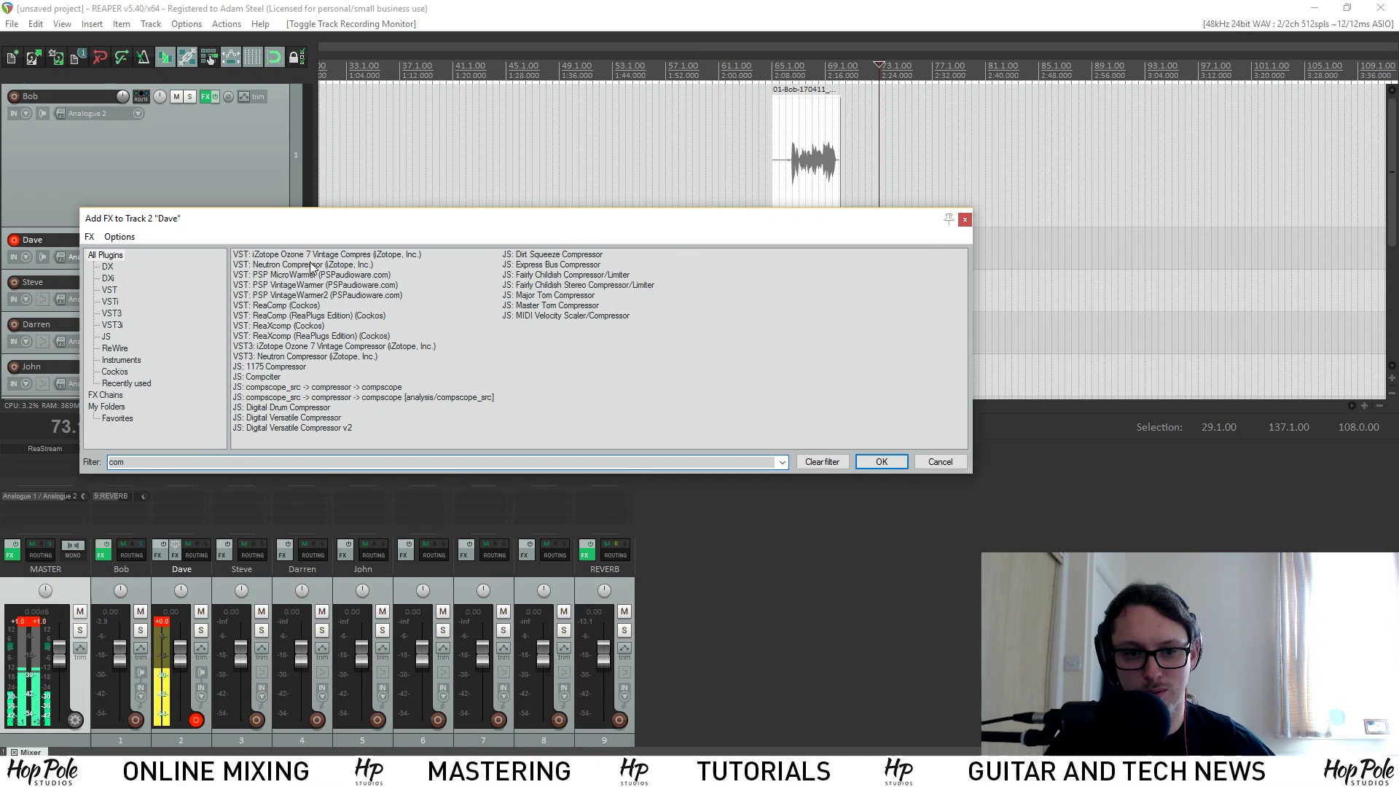
double_click(277, 306)
click(95, 69)
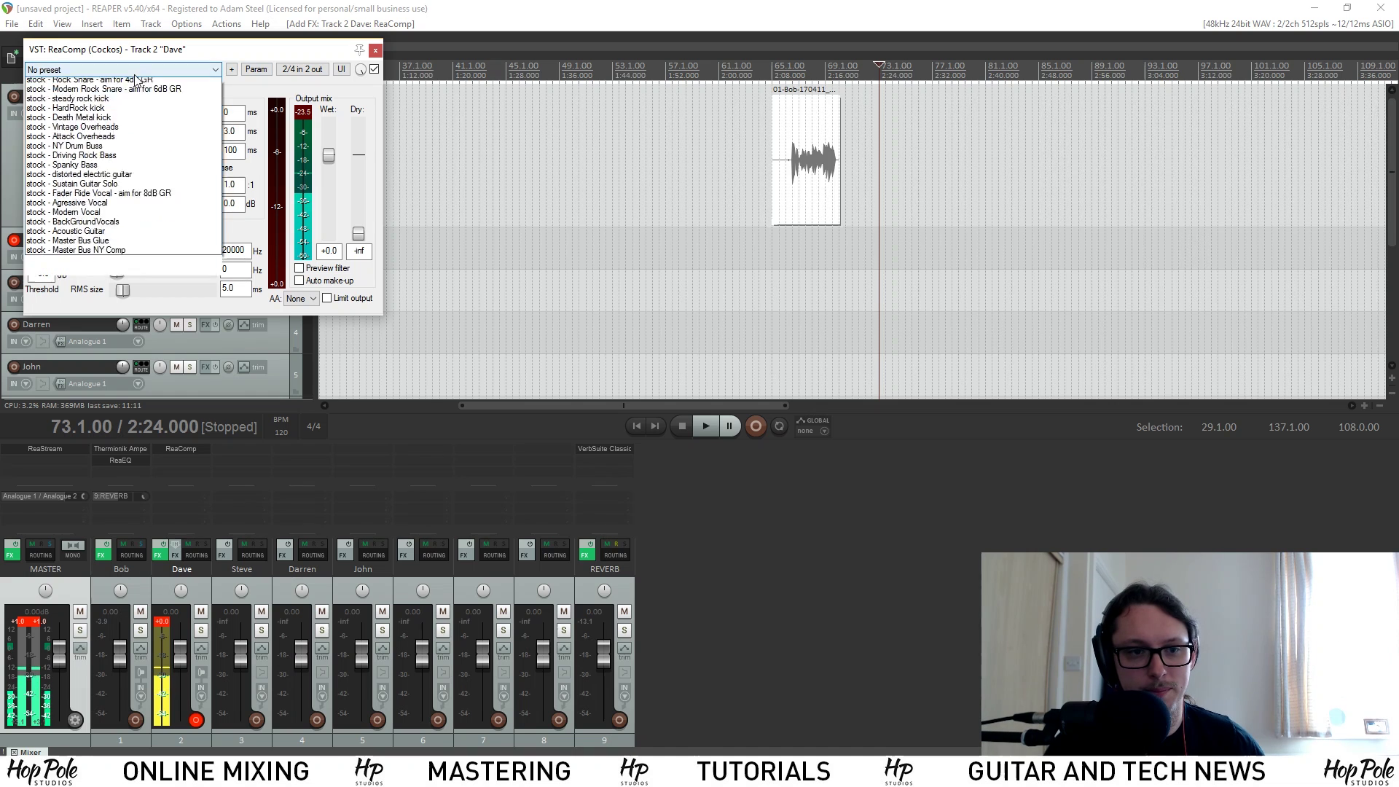
click(69, 83)
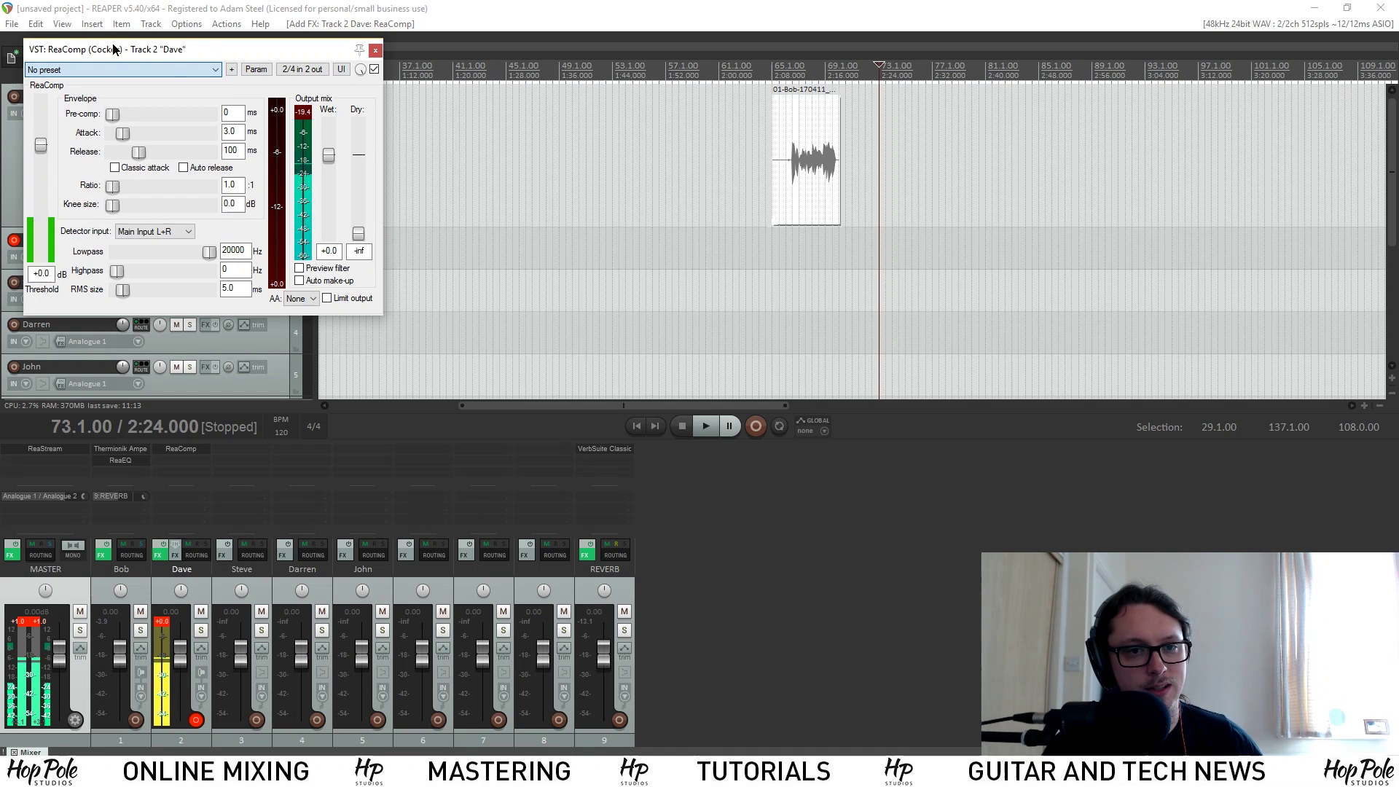
drag(150, 52, 396, 134)
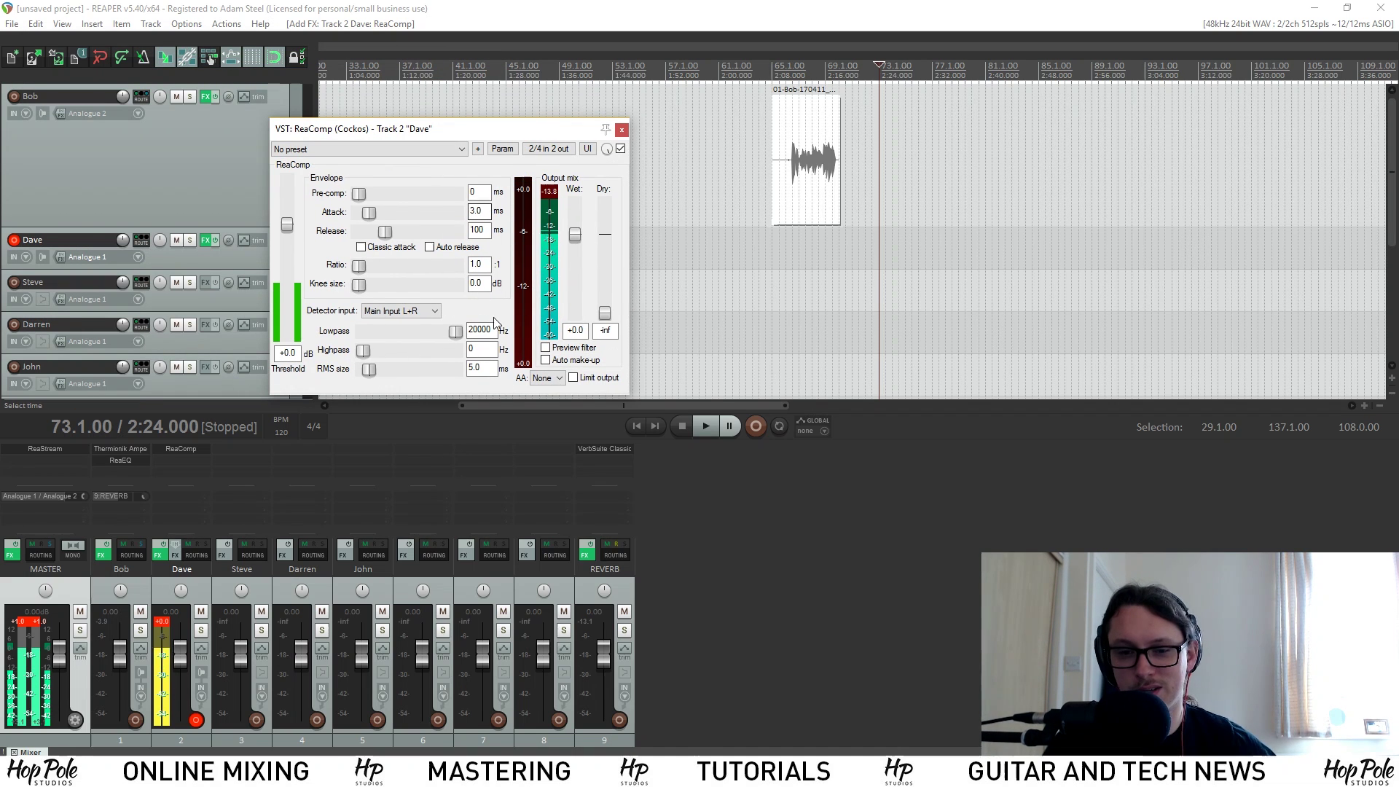
- Load the "stock - Agressive Vocal" preset in the second track's ReaComp and lower the threshold to -31.0 dB
click(397, 150)
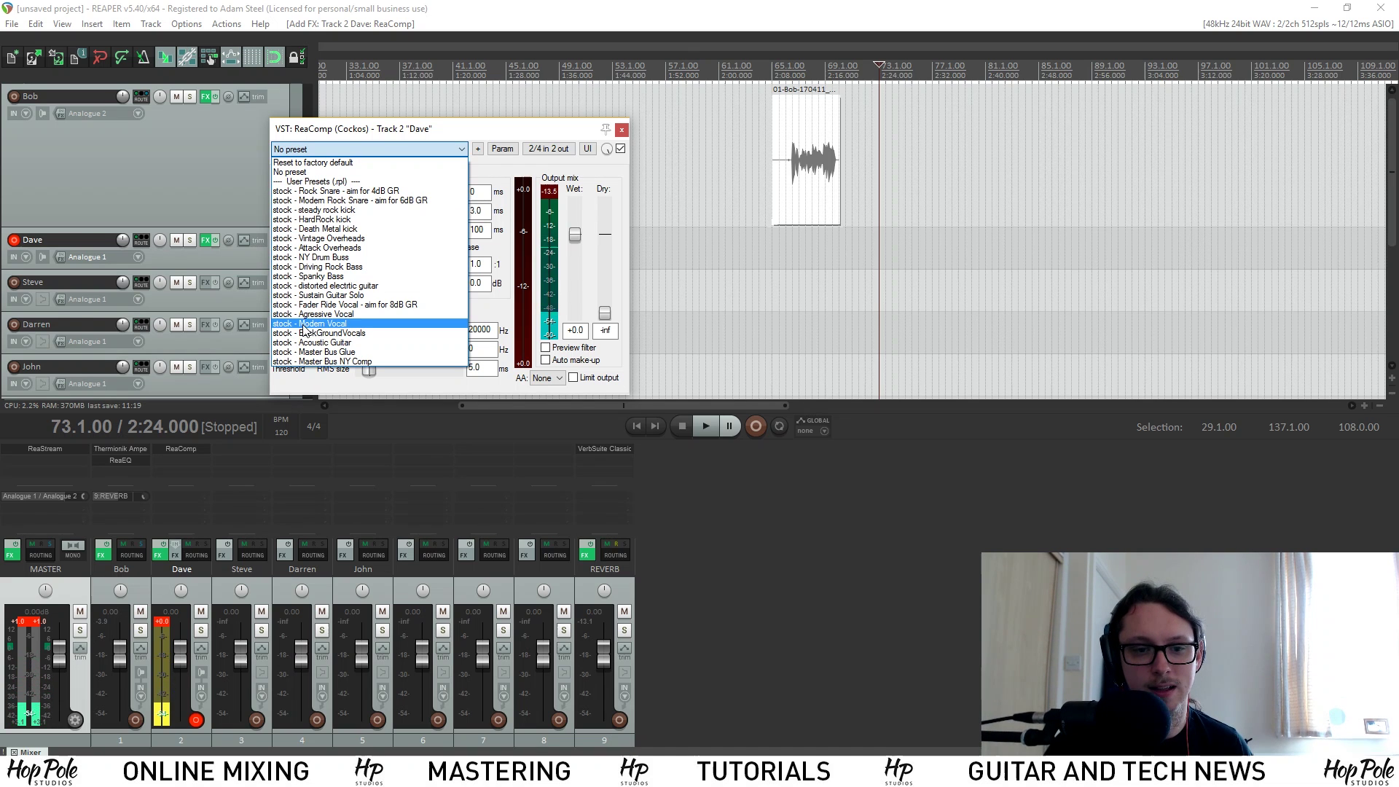
click(364, 149)
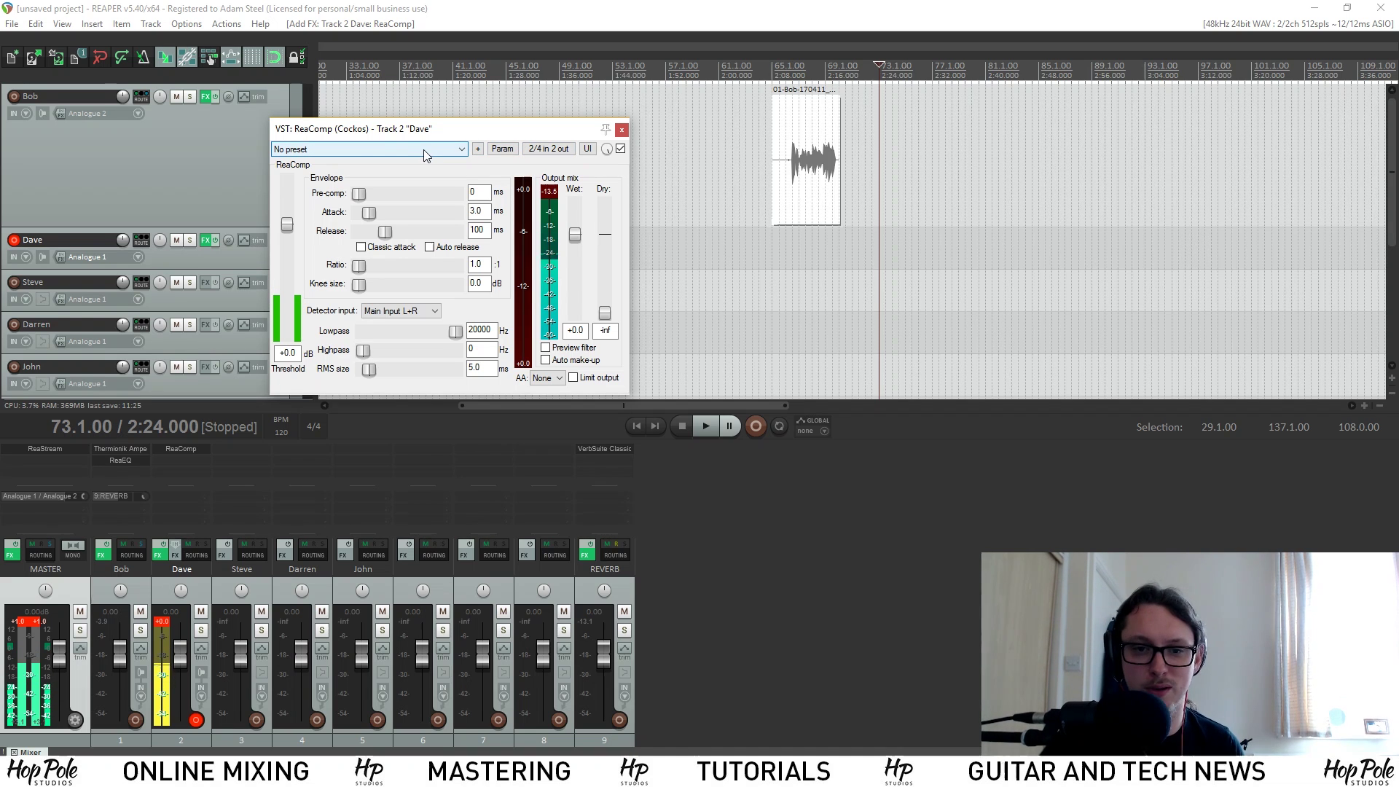
click(357, 151)
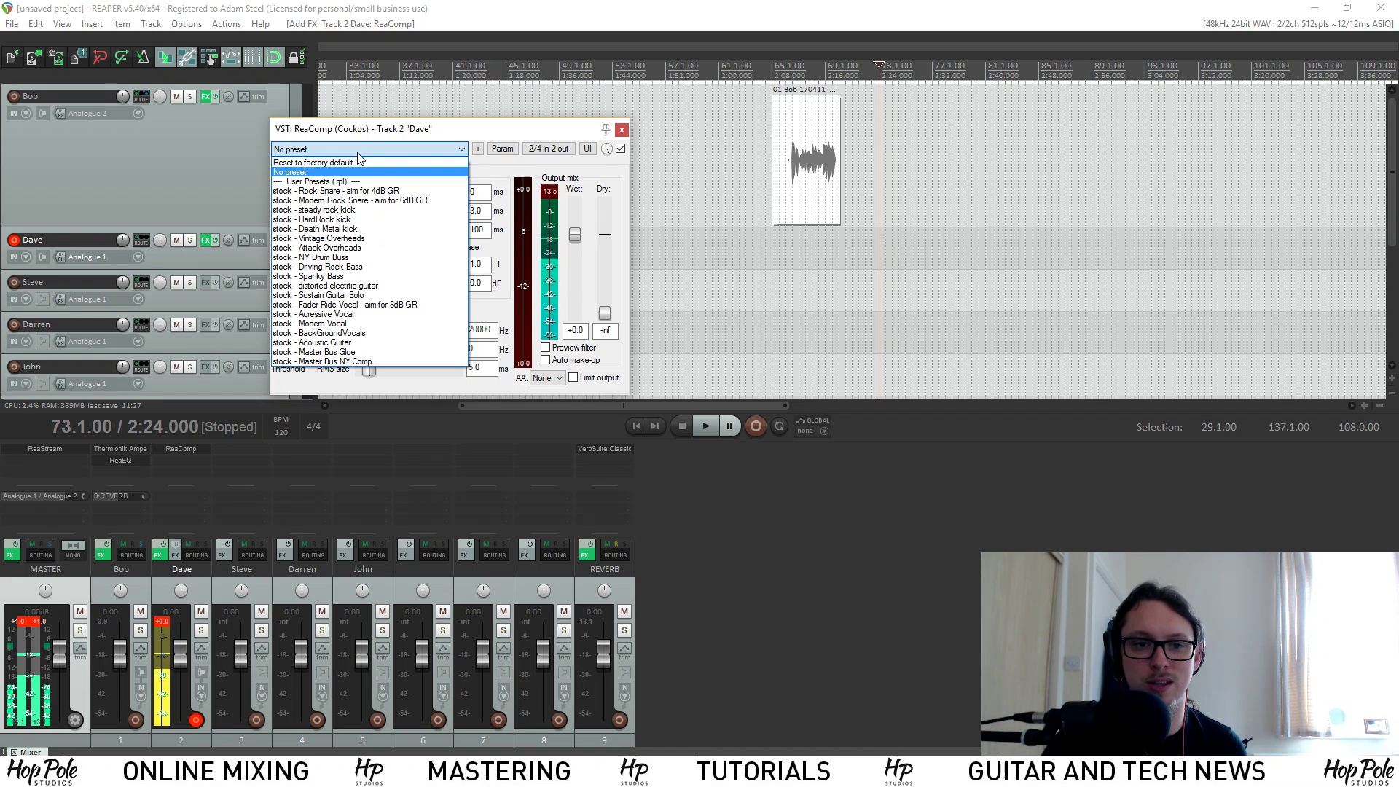
click(331, 315)
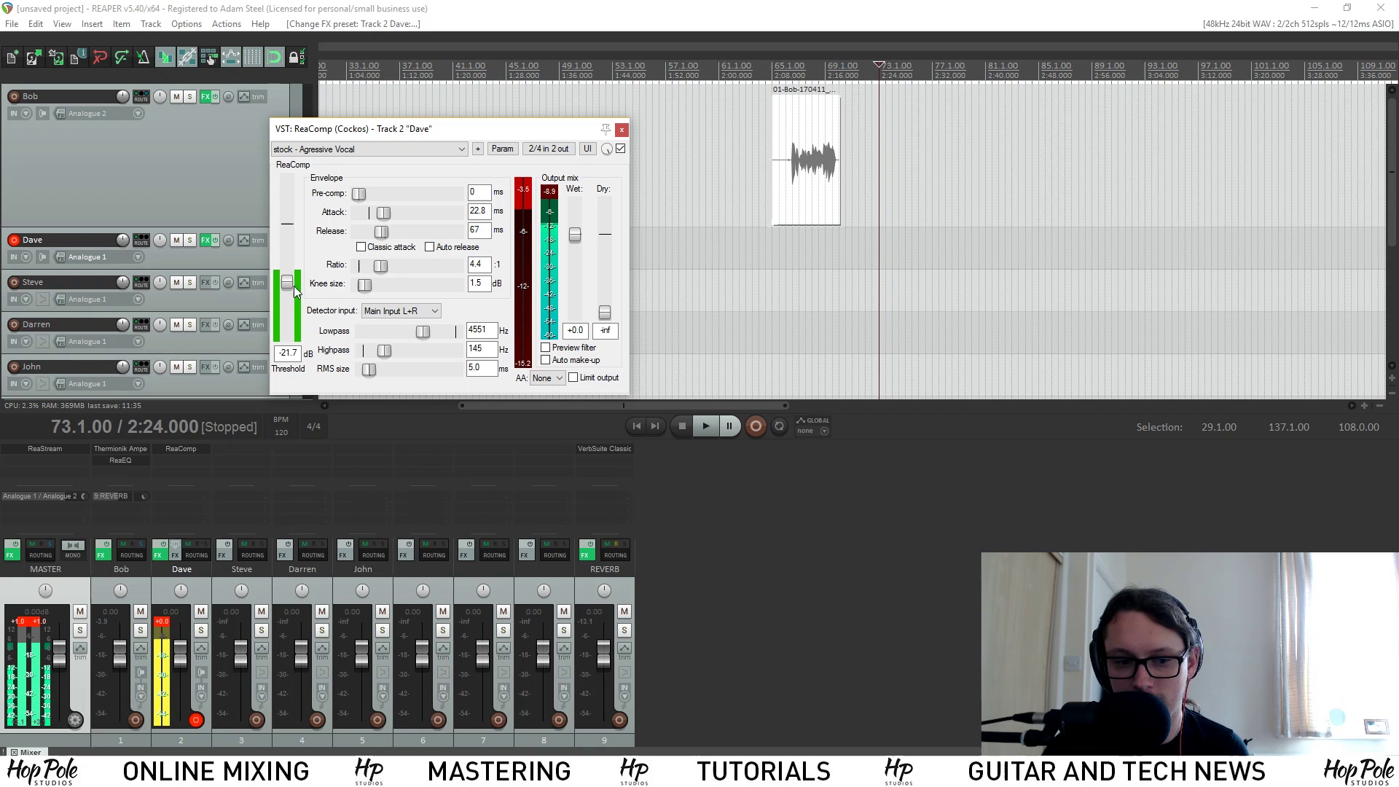
mouse_move(295, 291)
mouse_down()
mouse_move(290, 311)
mouse_move(288, 298)
mouse_up()
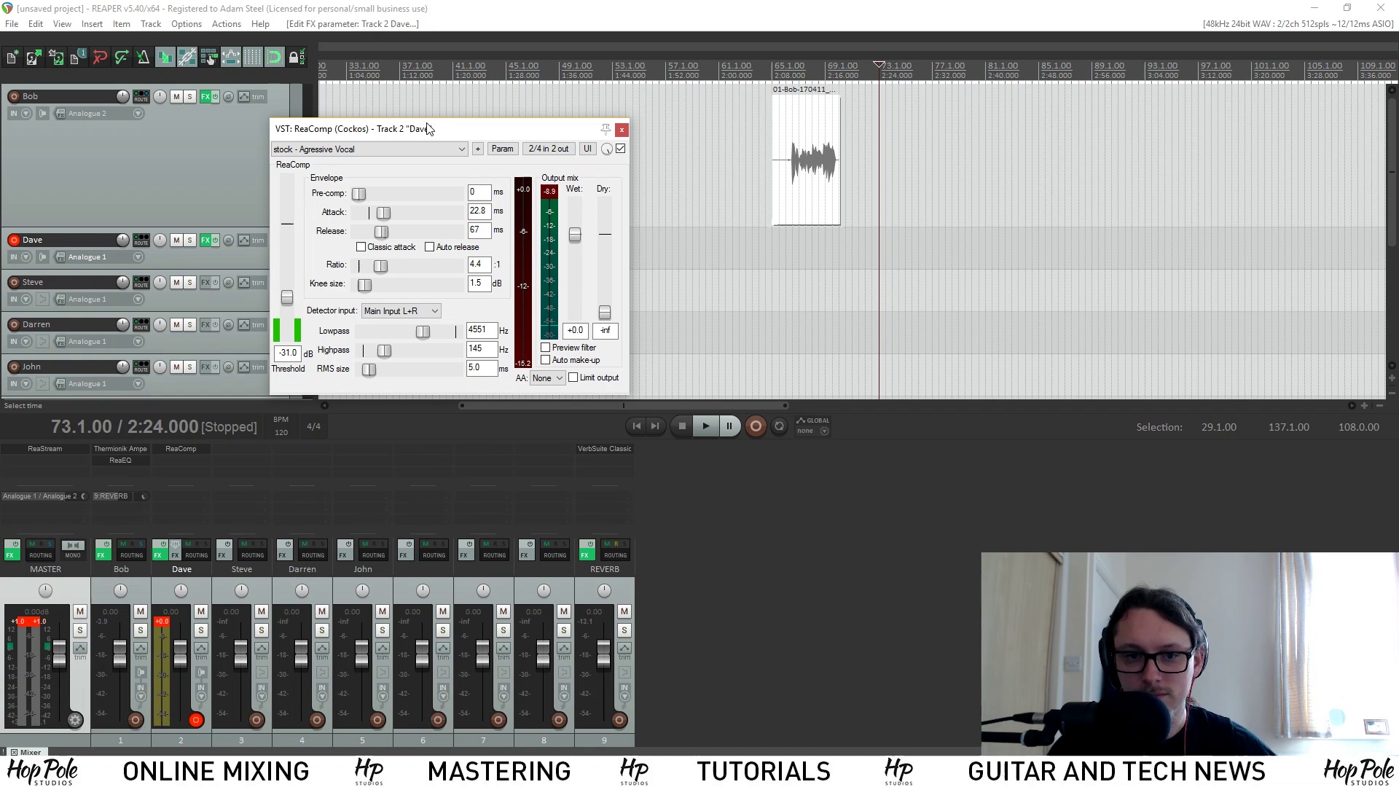
- Move the ReaComp window clear of the mixer and send the second track to the REVERB track at -11.1 dB
drag(429, 129, 544, 120)
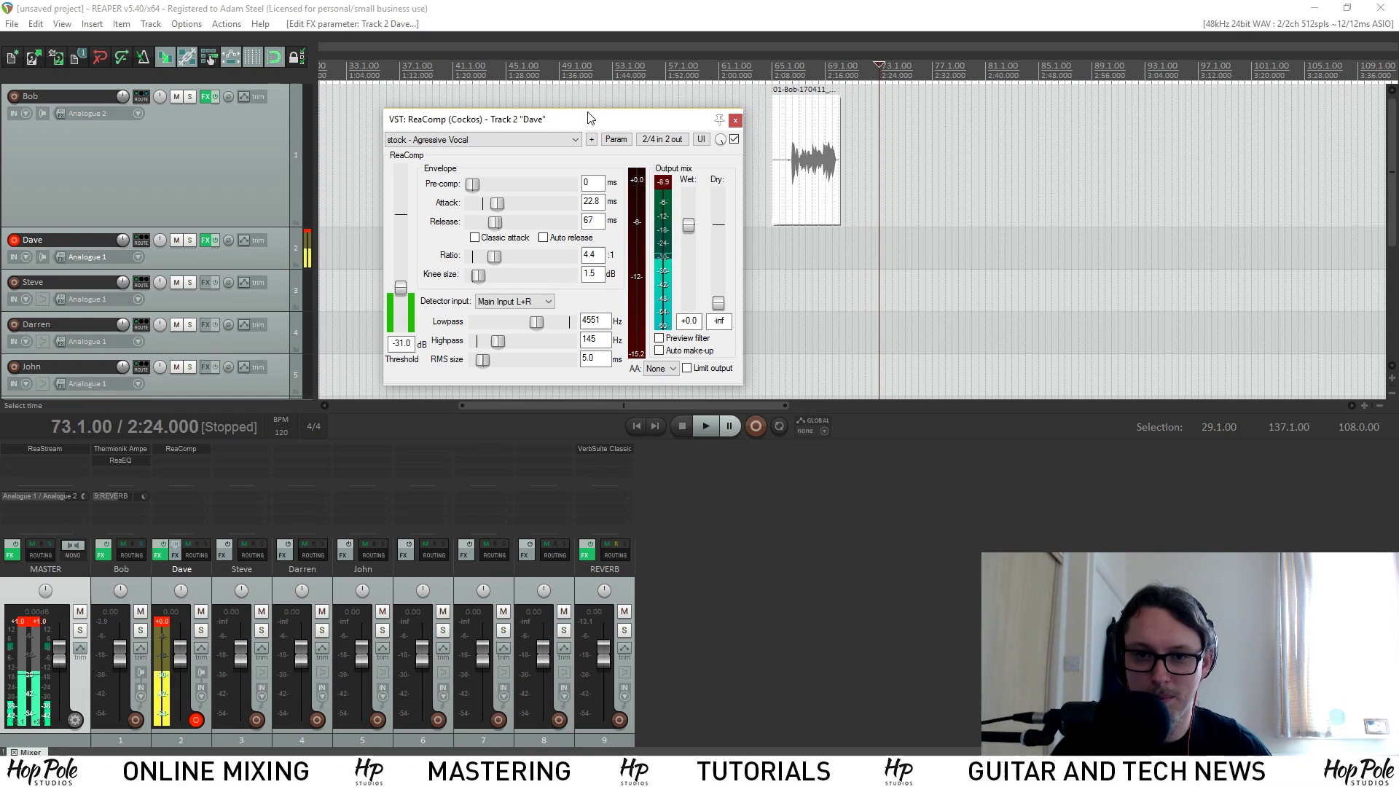
drag(568, 120, 1036, 154)
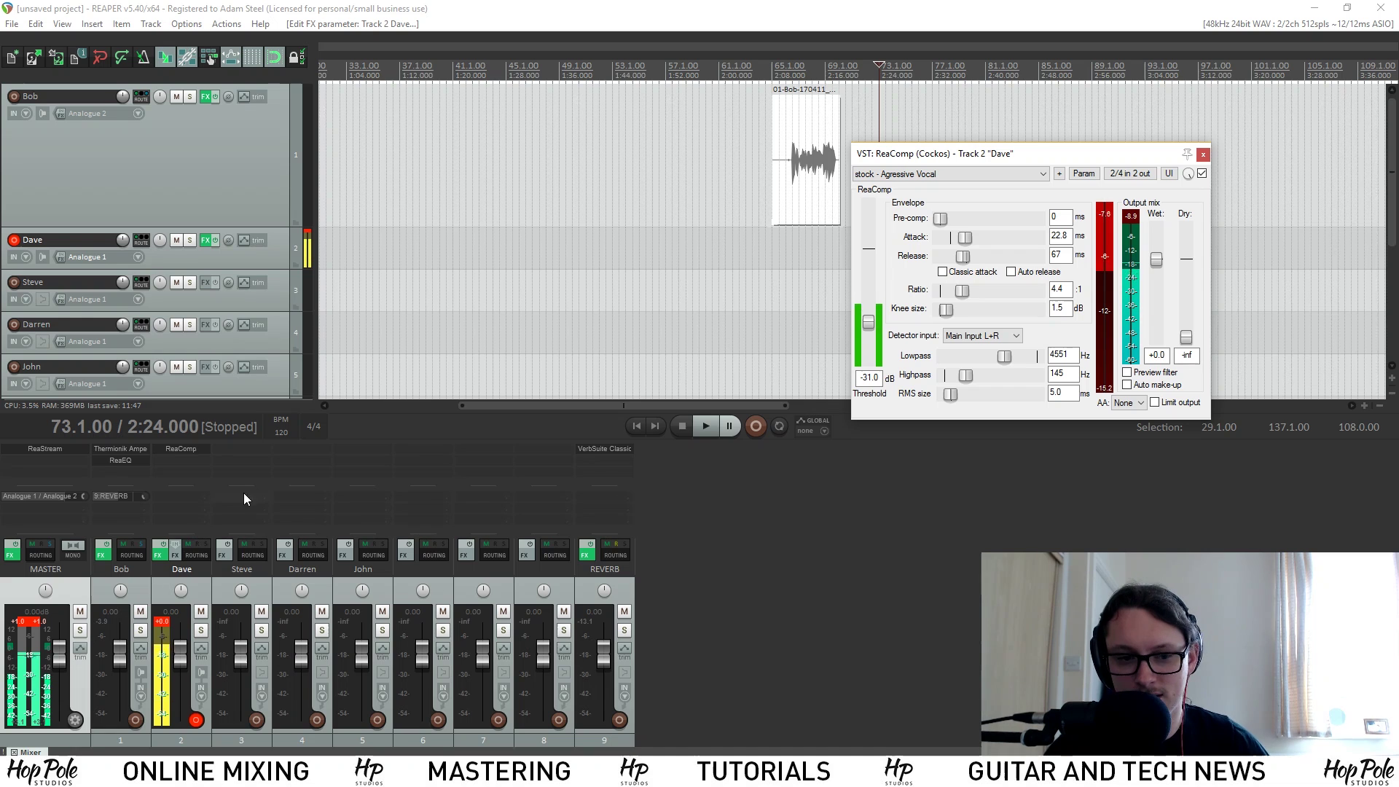
click(175, 497)
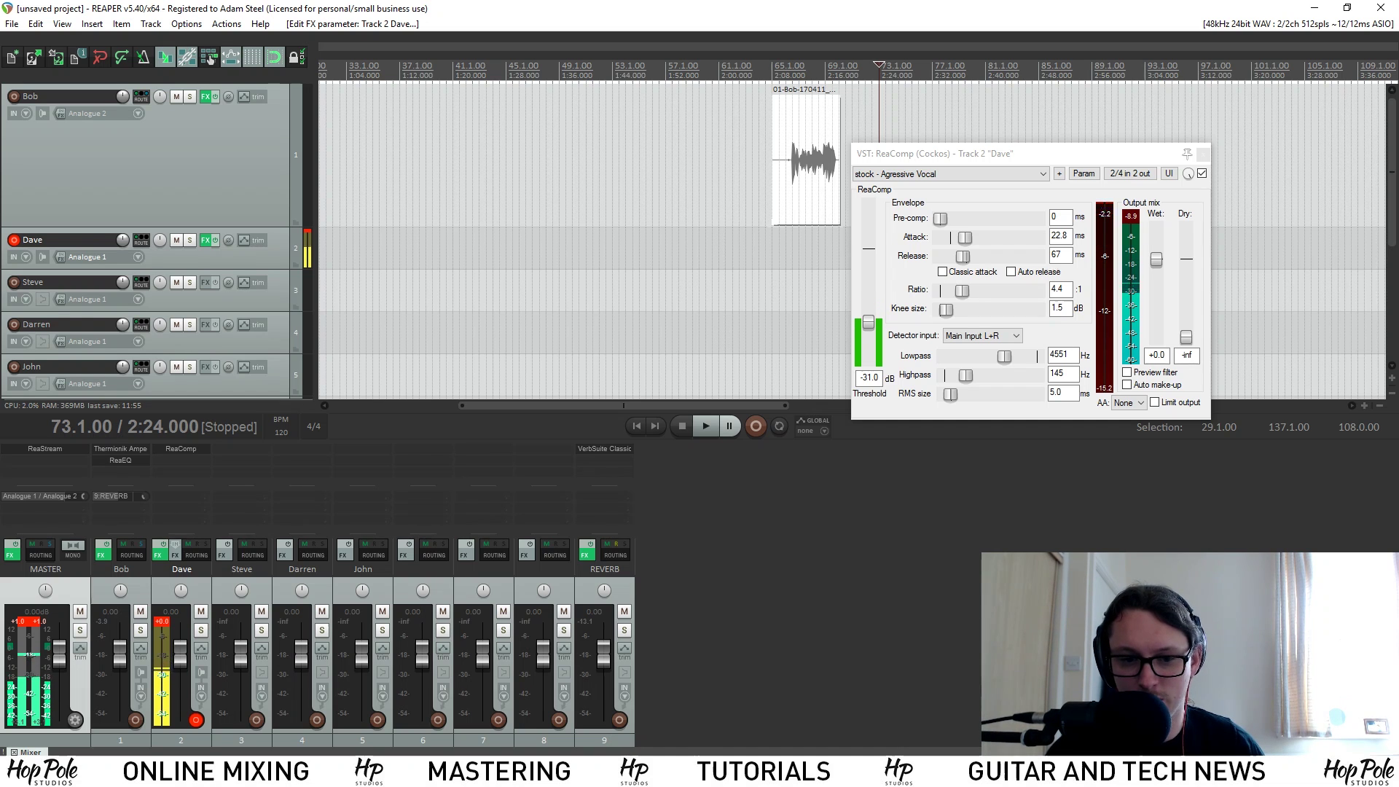
drag(196, 556, 613, 554)
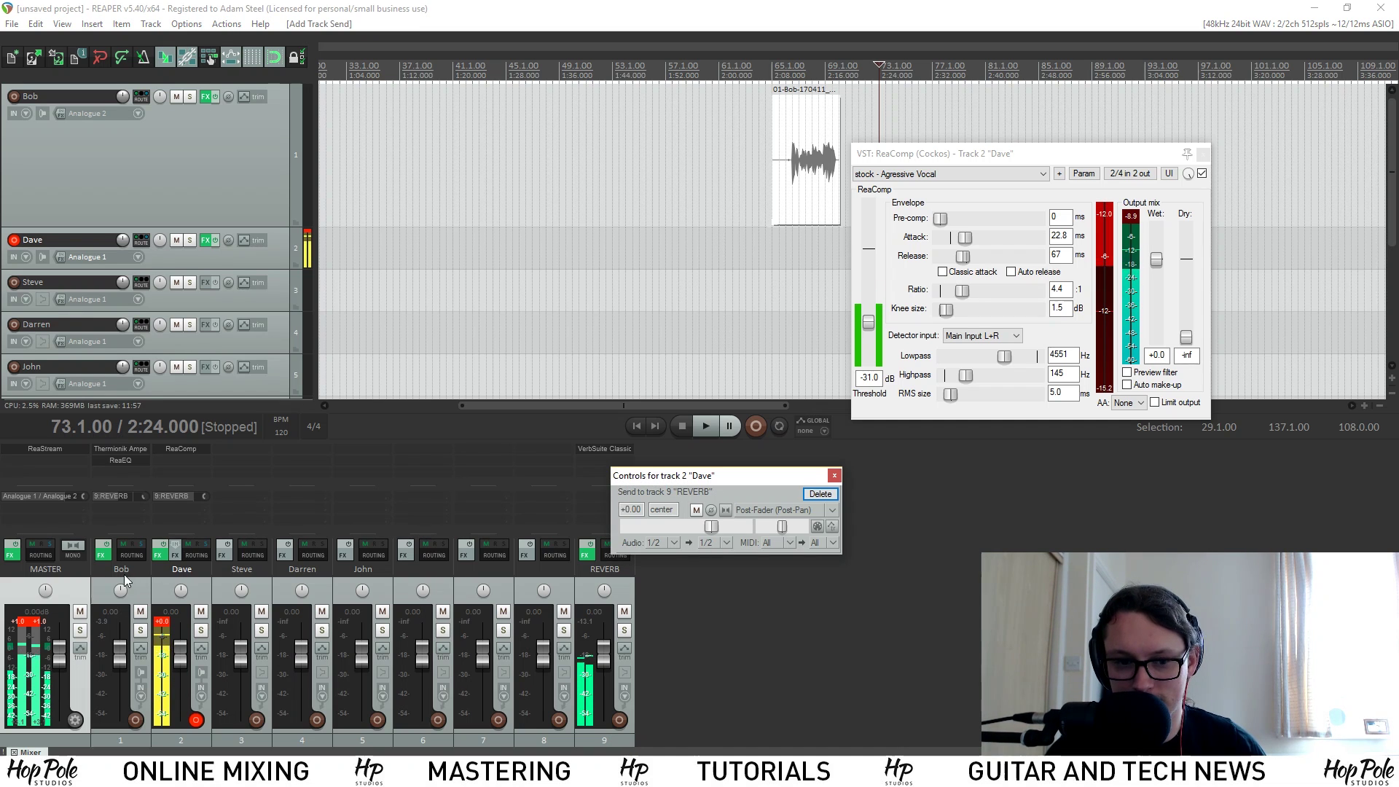
drag(205, 496, 205, 518)
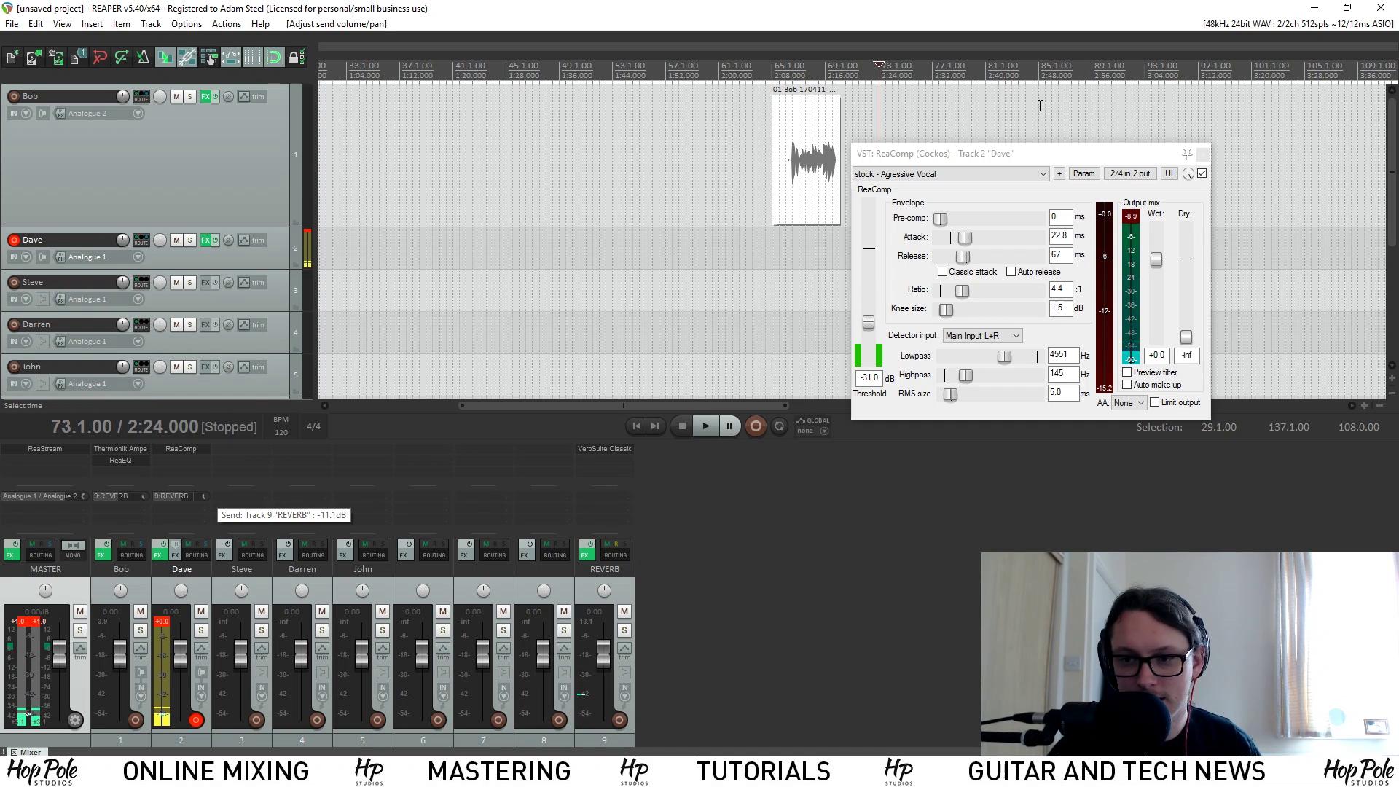
- Move the ReaComp window down off the arrangement and disarm recording on the second track
drag(1036, 156, 999, 476)
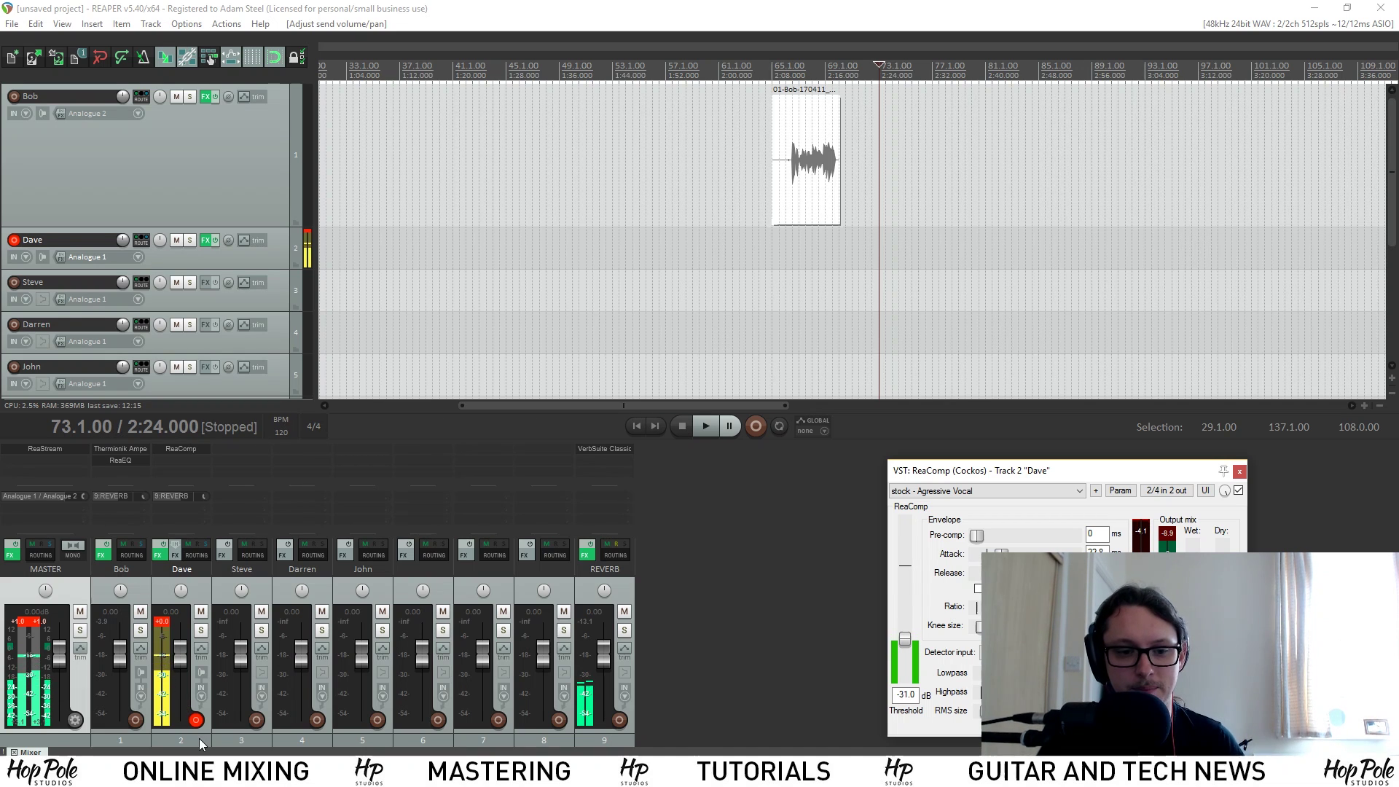
click(195, 720)
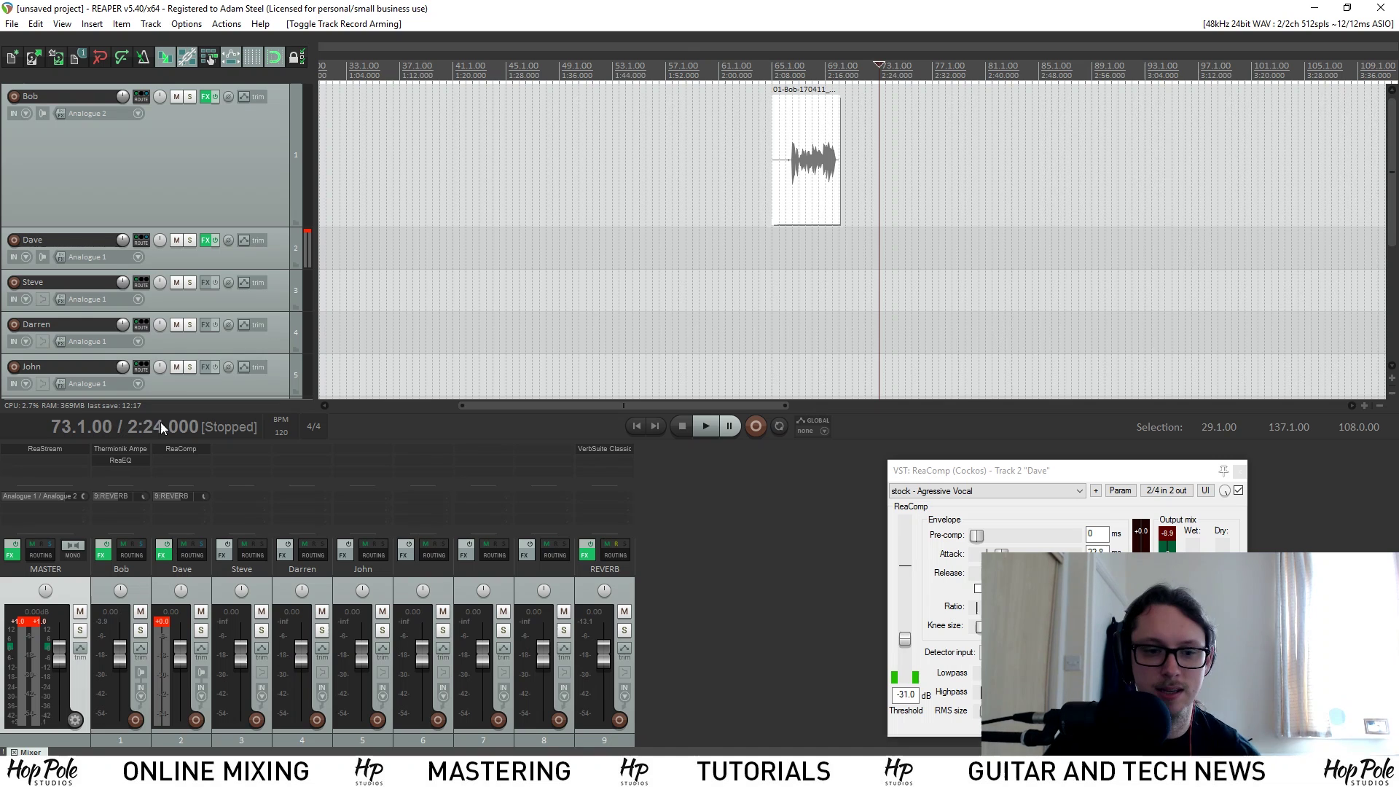
- Set the project tempo to 90 BPM
double_click(283, 433)
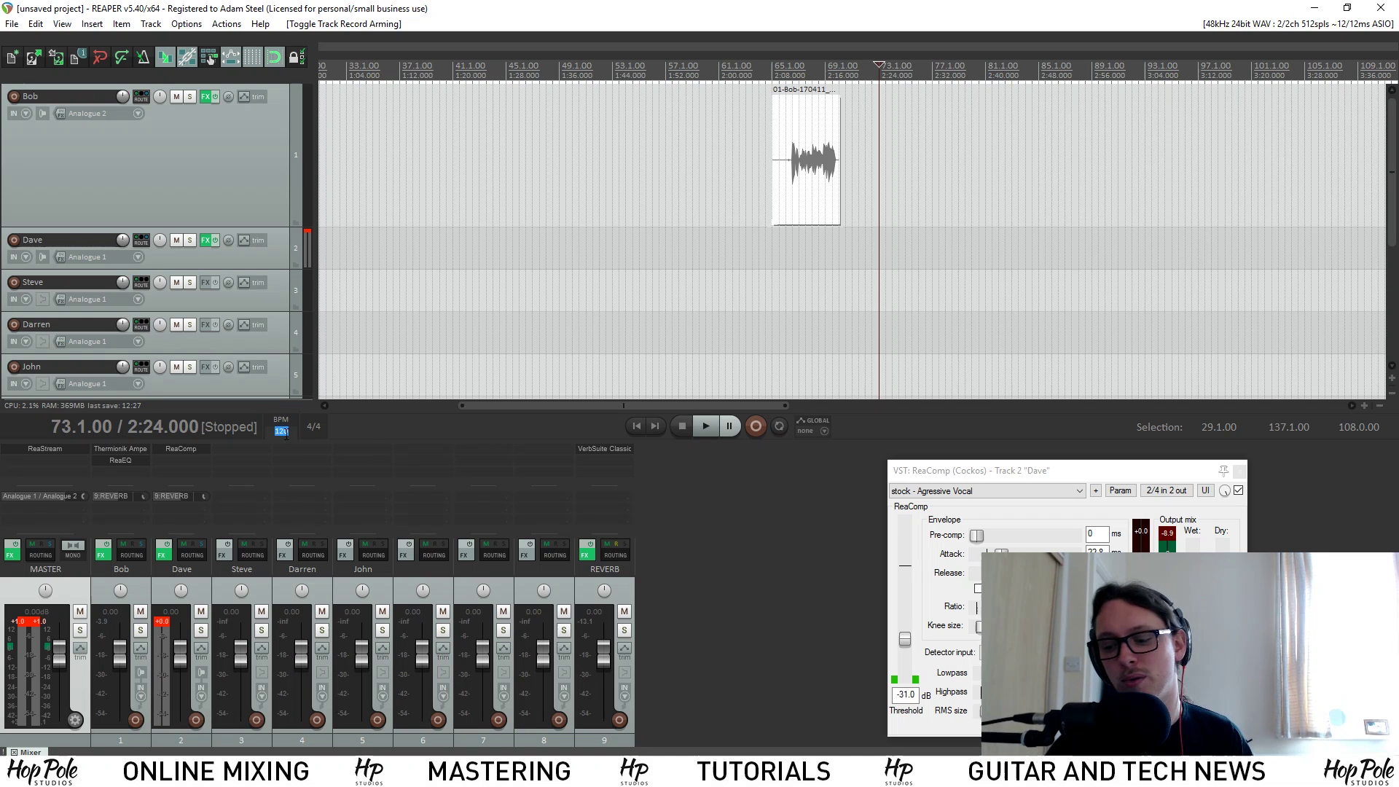
text(90)
key(Return)
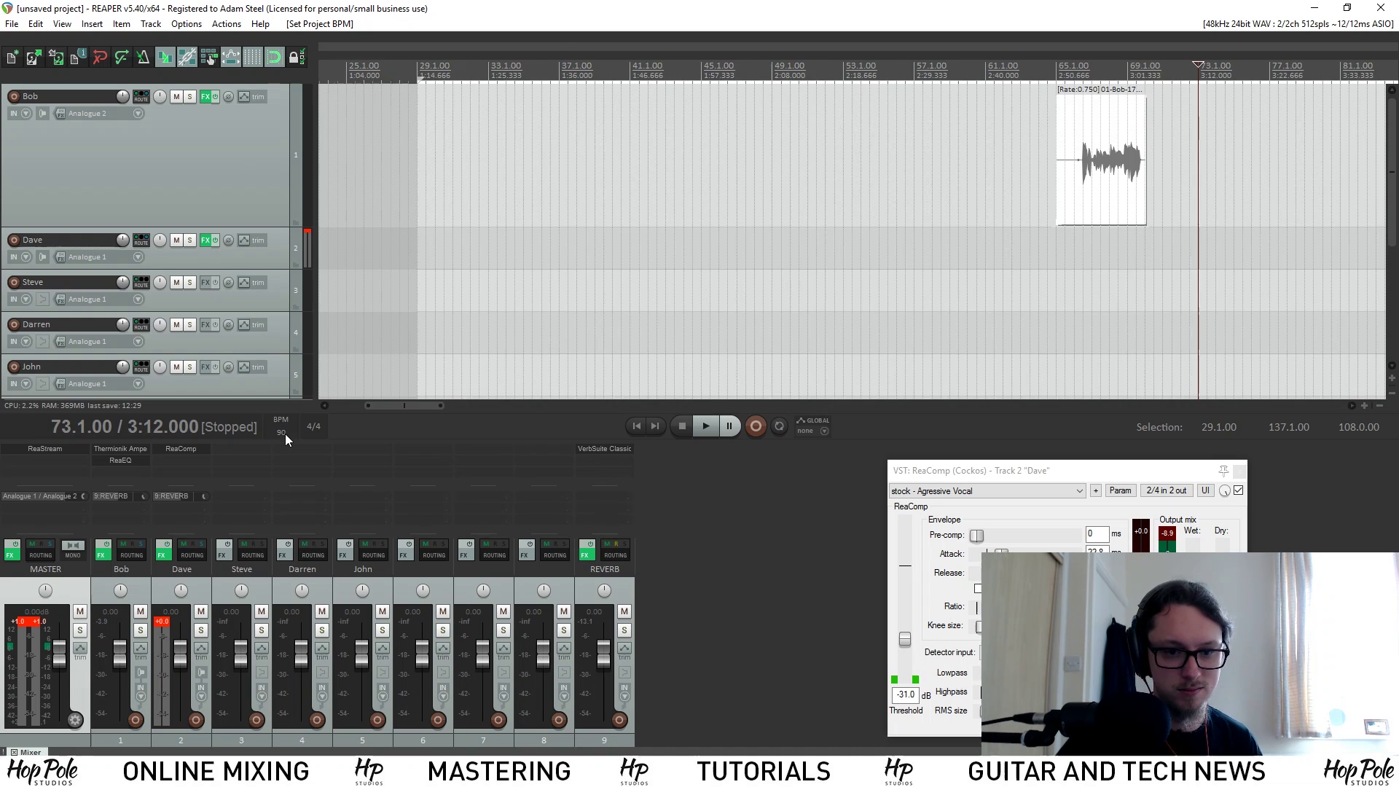
scroll(843, 91, up, 3)
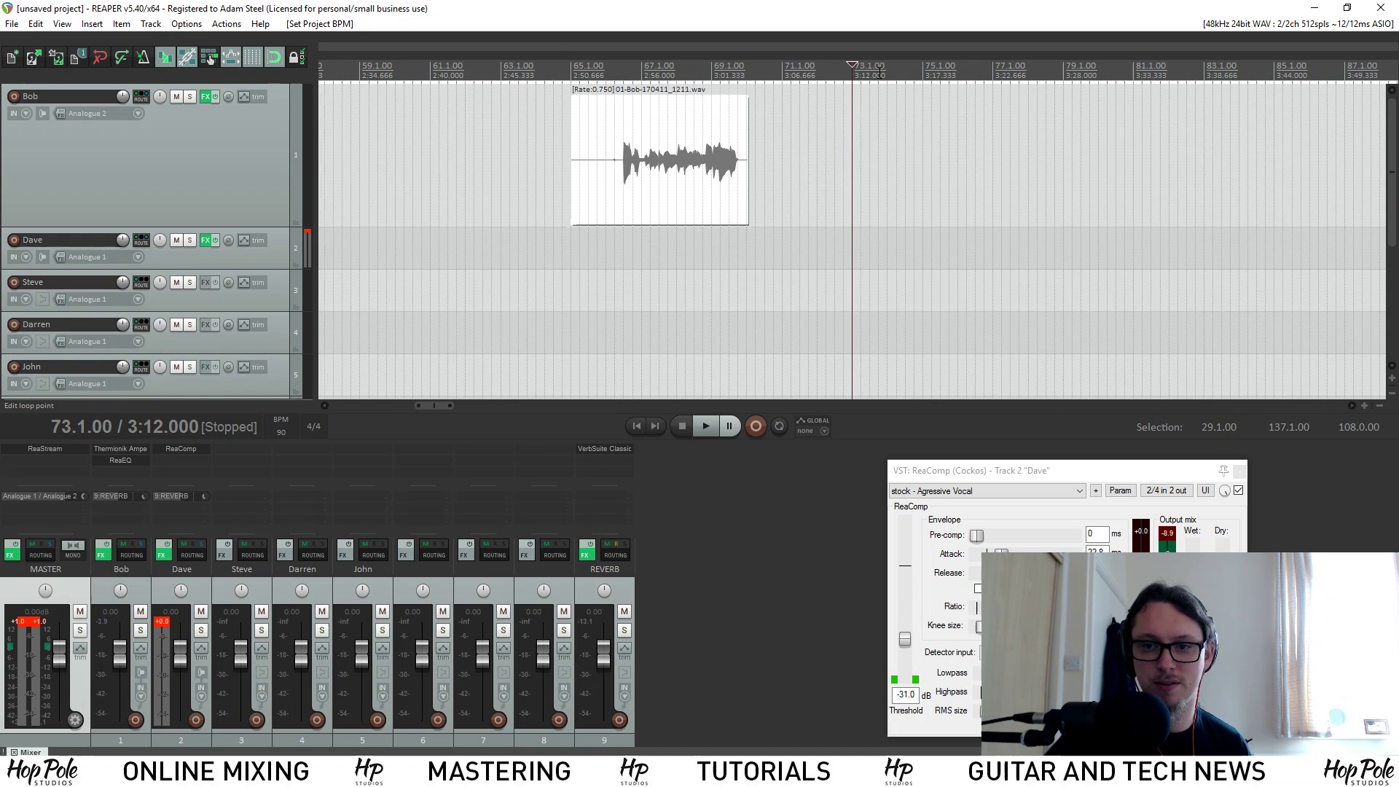
scroll(843, 91, down, 4)
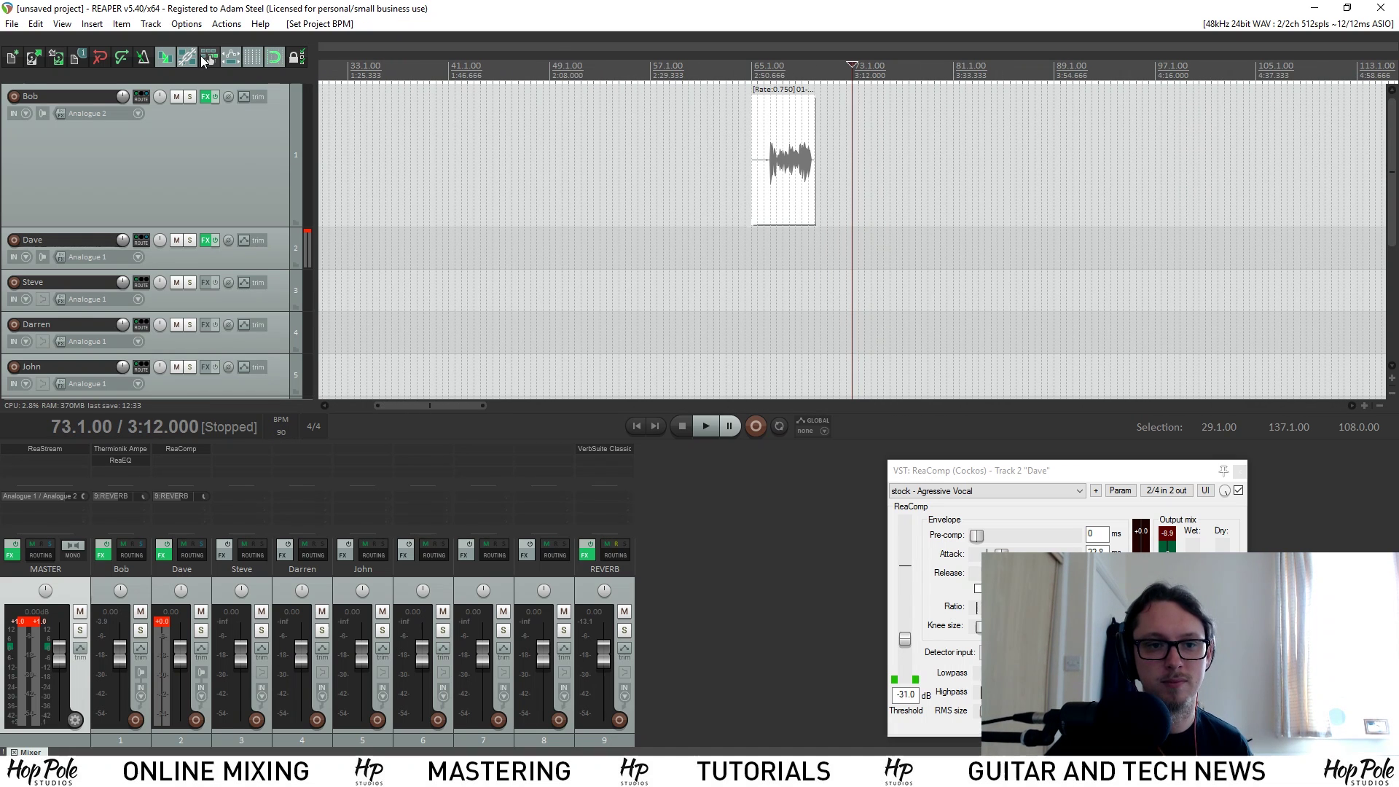
- Set the project tempo by tapping the beat repeatedly
click(286, 418)
click(286, 418)
click(286, 419)
click(286, 418)
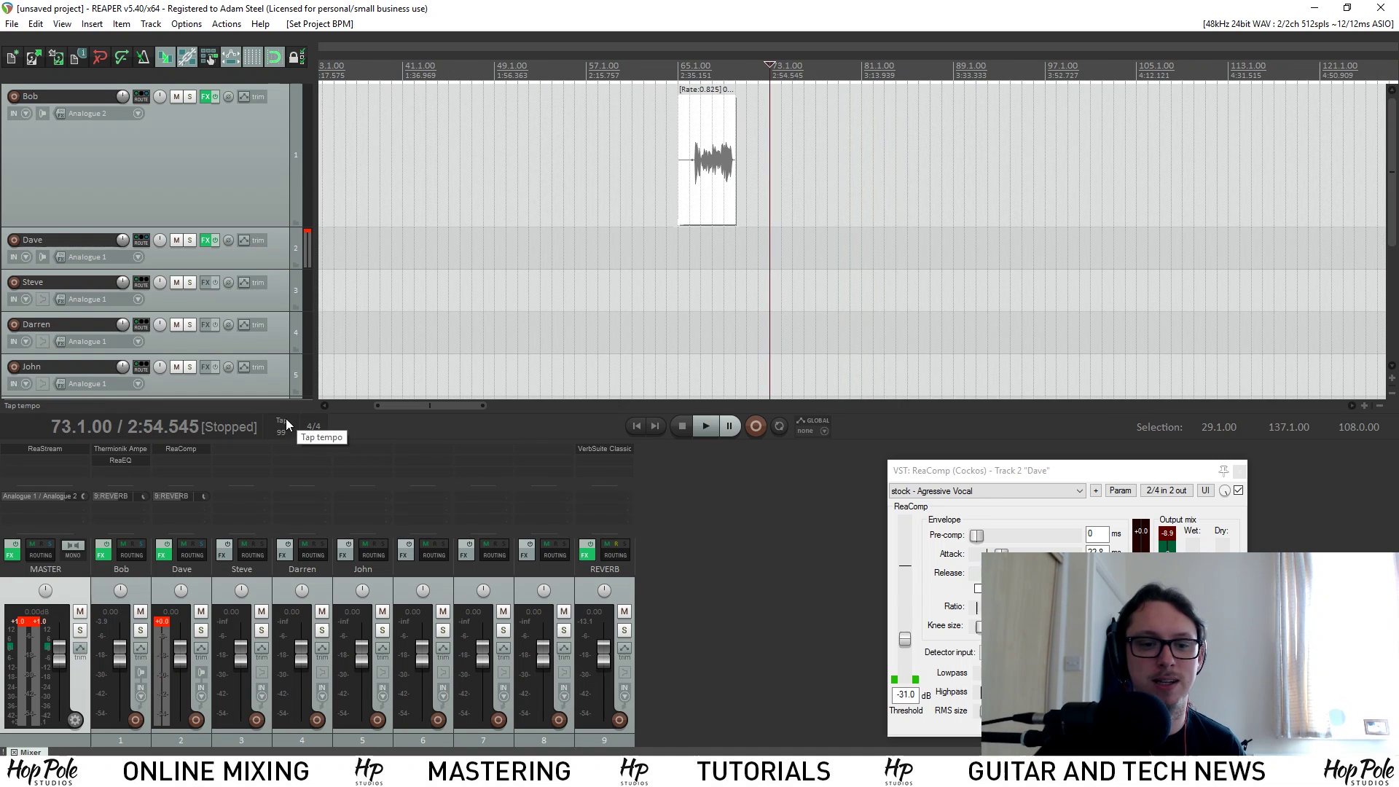
click(286, 419)
click(285, 418)
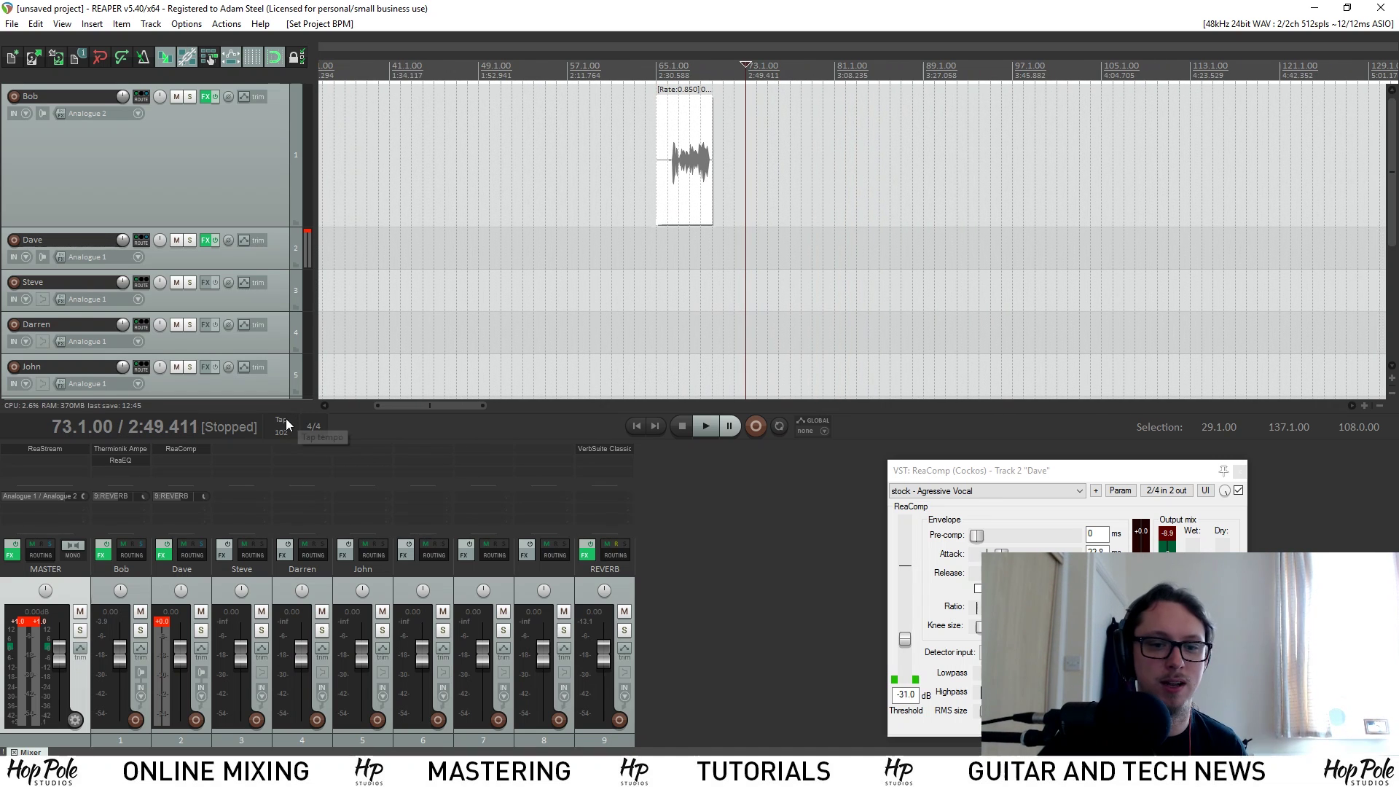
click(285, 419)
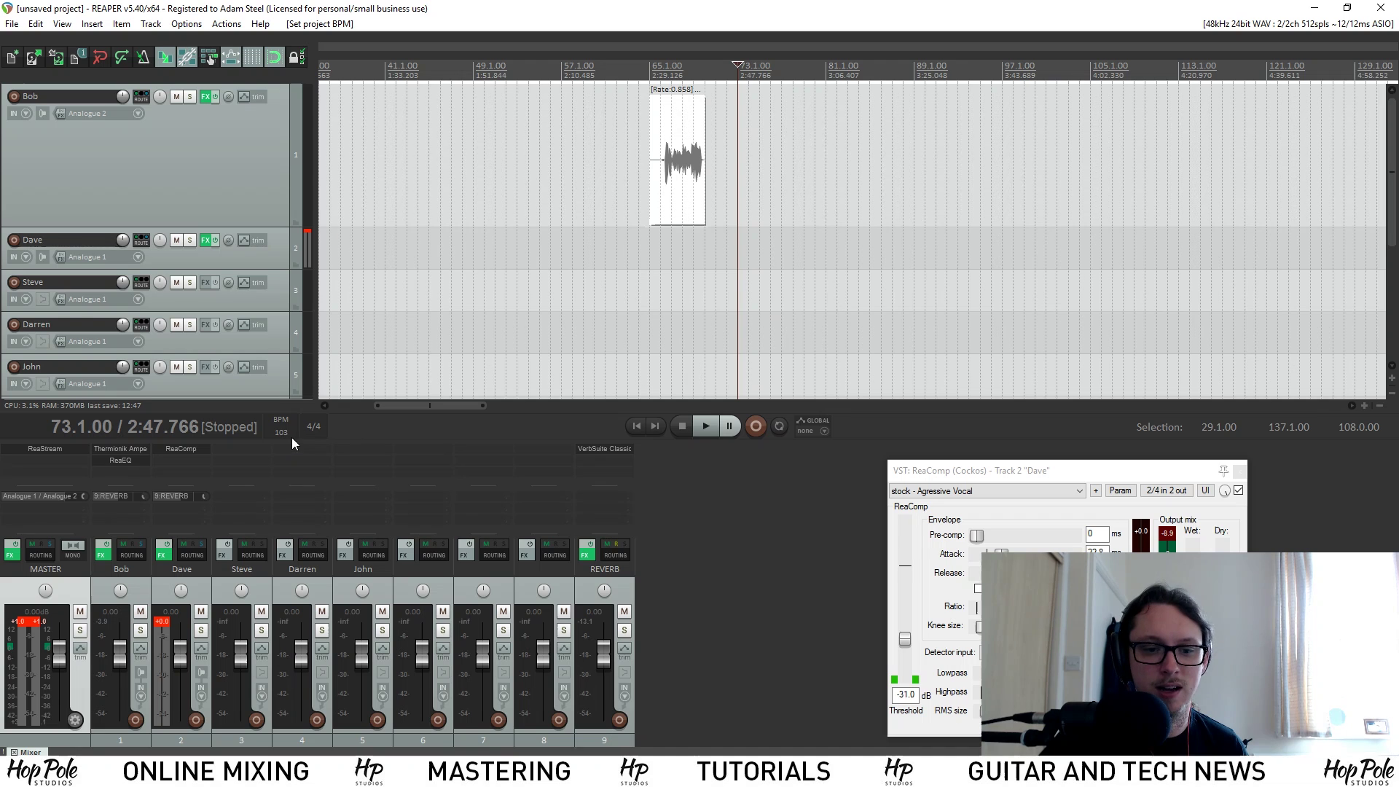
- Set the project tempo to 102 BPM
text(102)
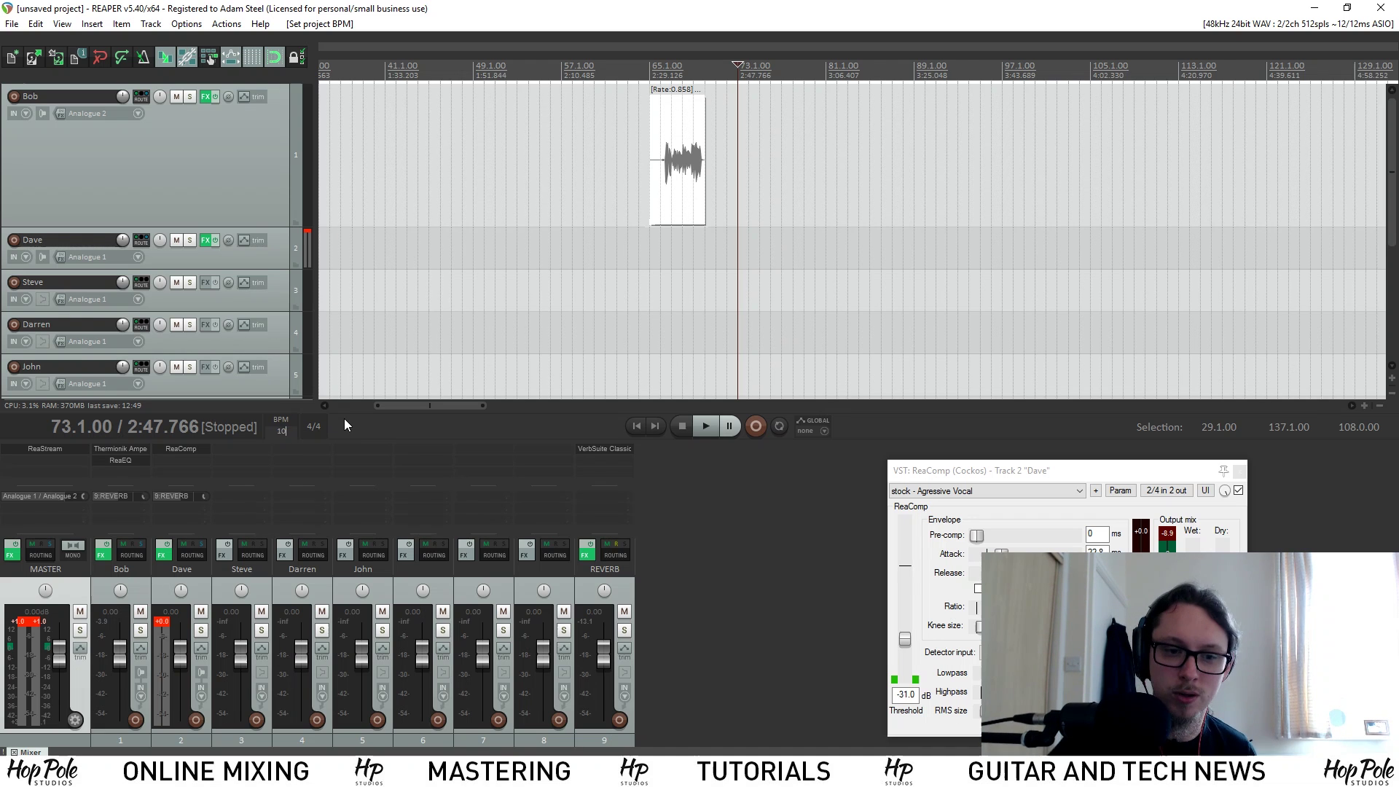
key(Return)
scroll(703, 134, up, 5)
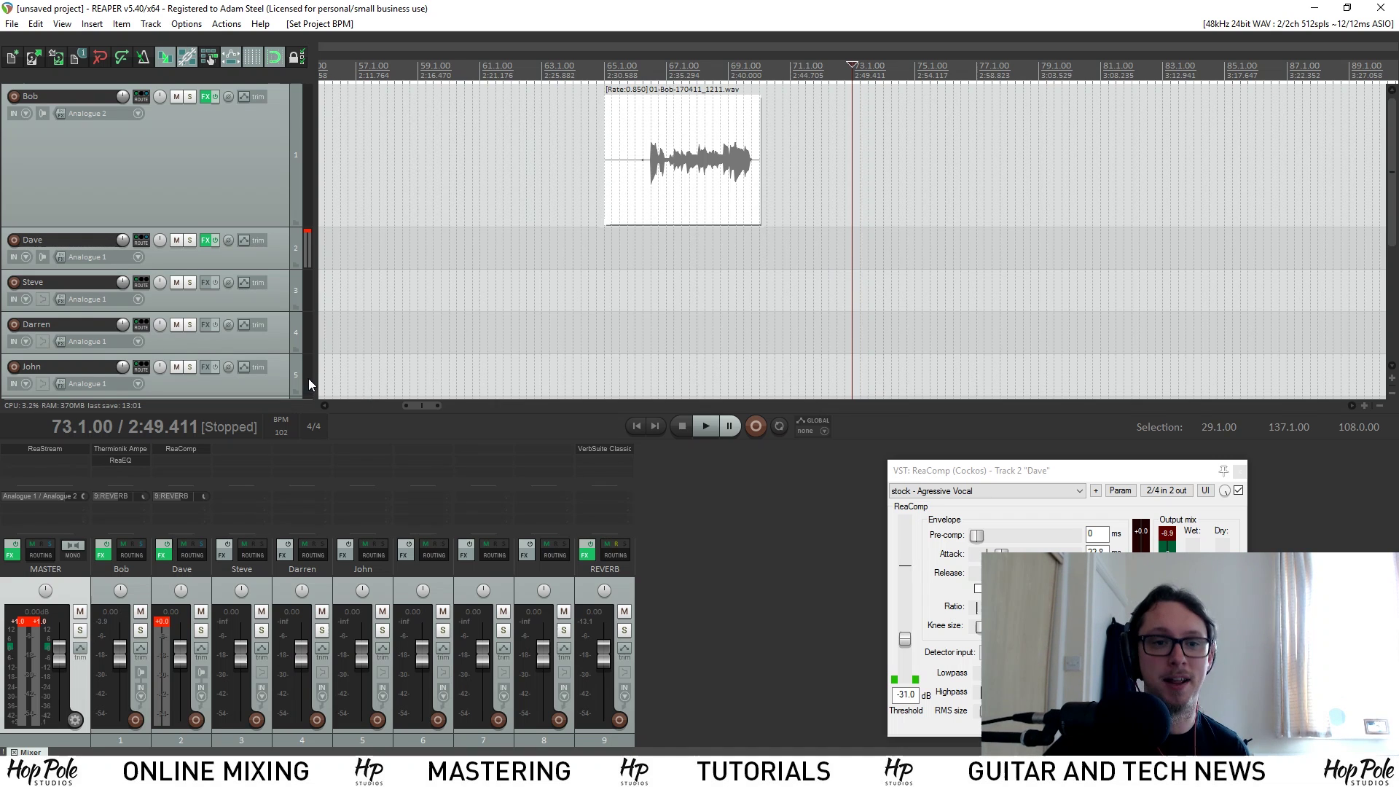
- Enable the metronome, review its settings and hardware output choices without changing them, and close the settings
click(143, 62)
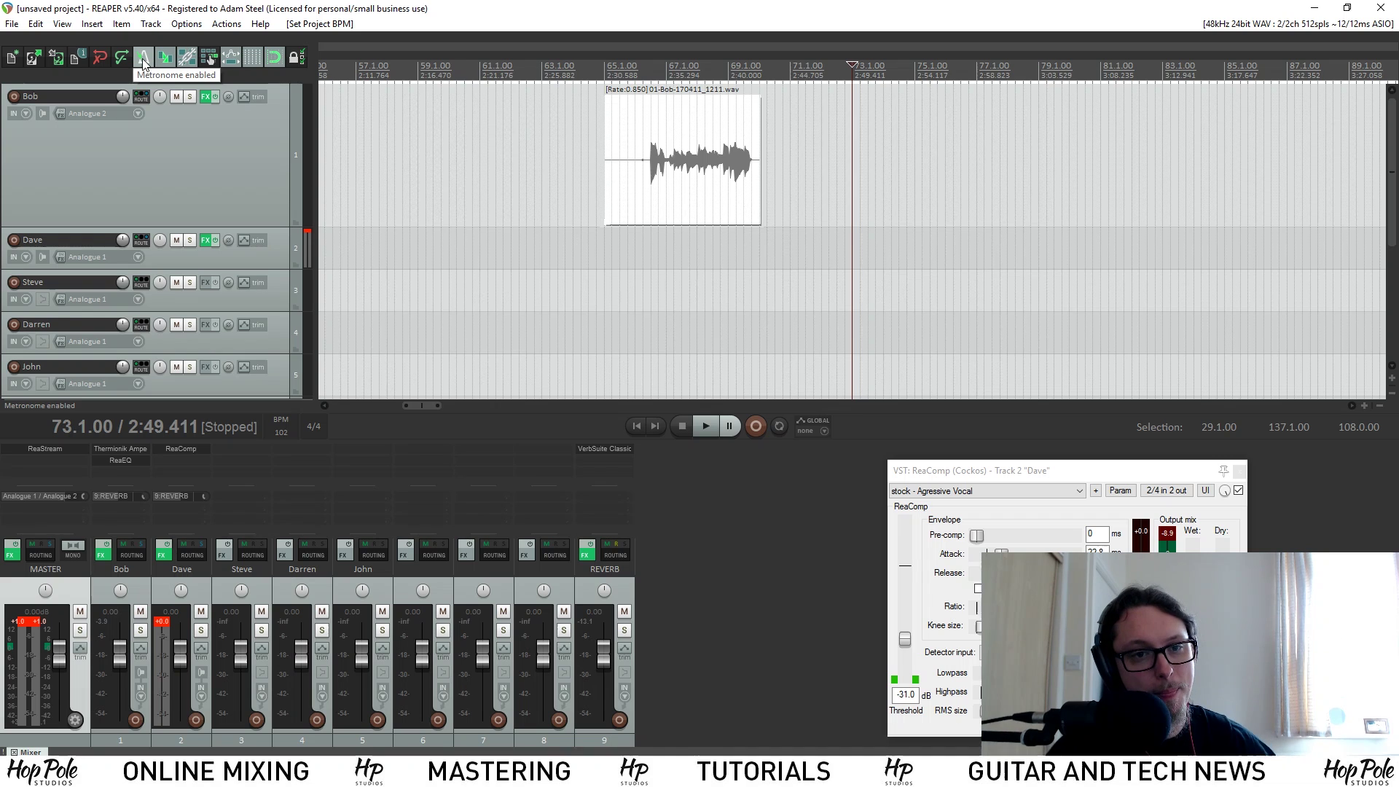
right_click(142, 63)
drag(142, 105, 193, 136)
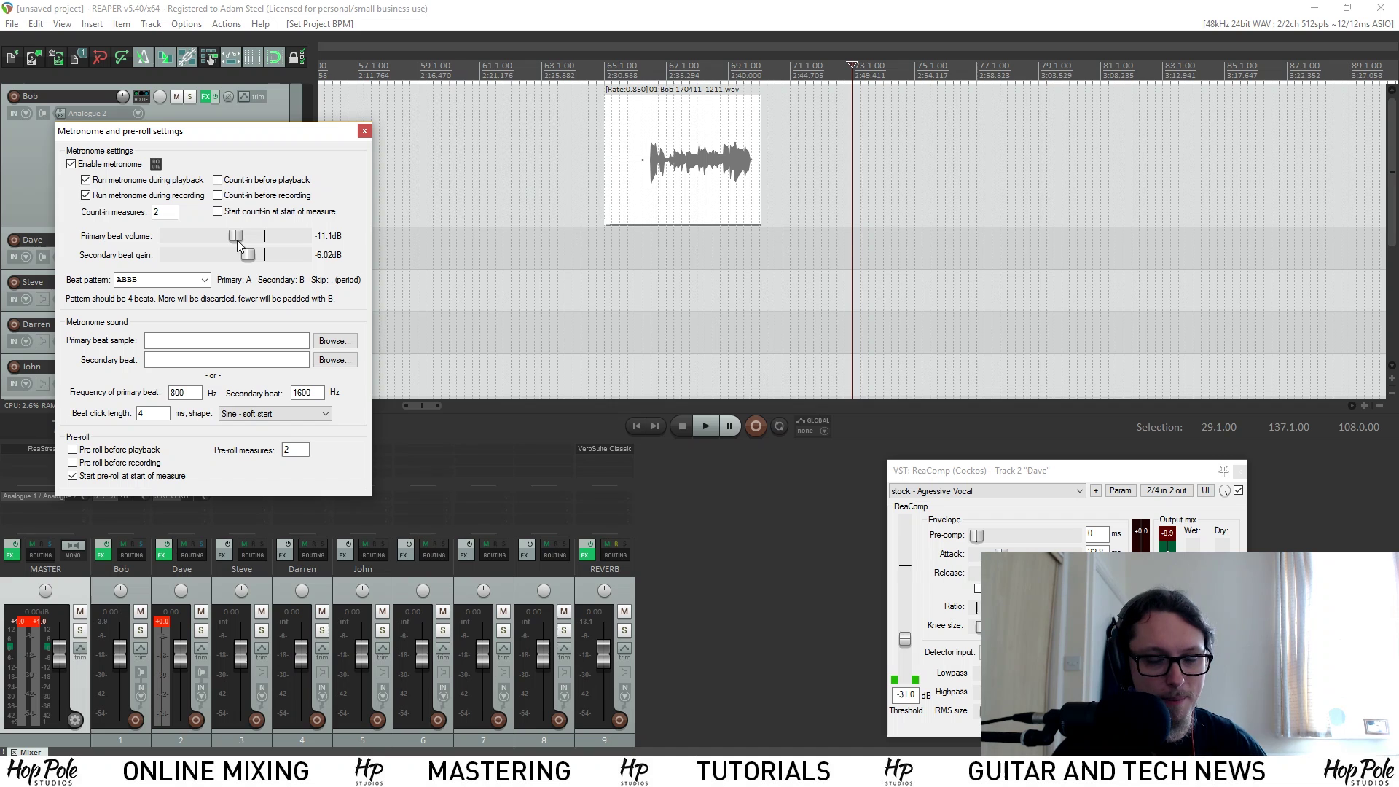
drag(233, 143, 536, 167)
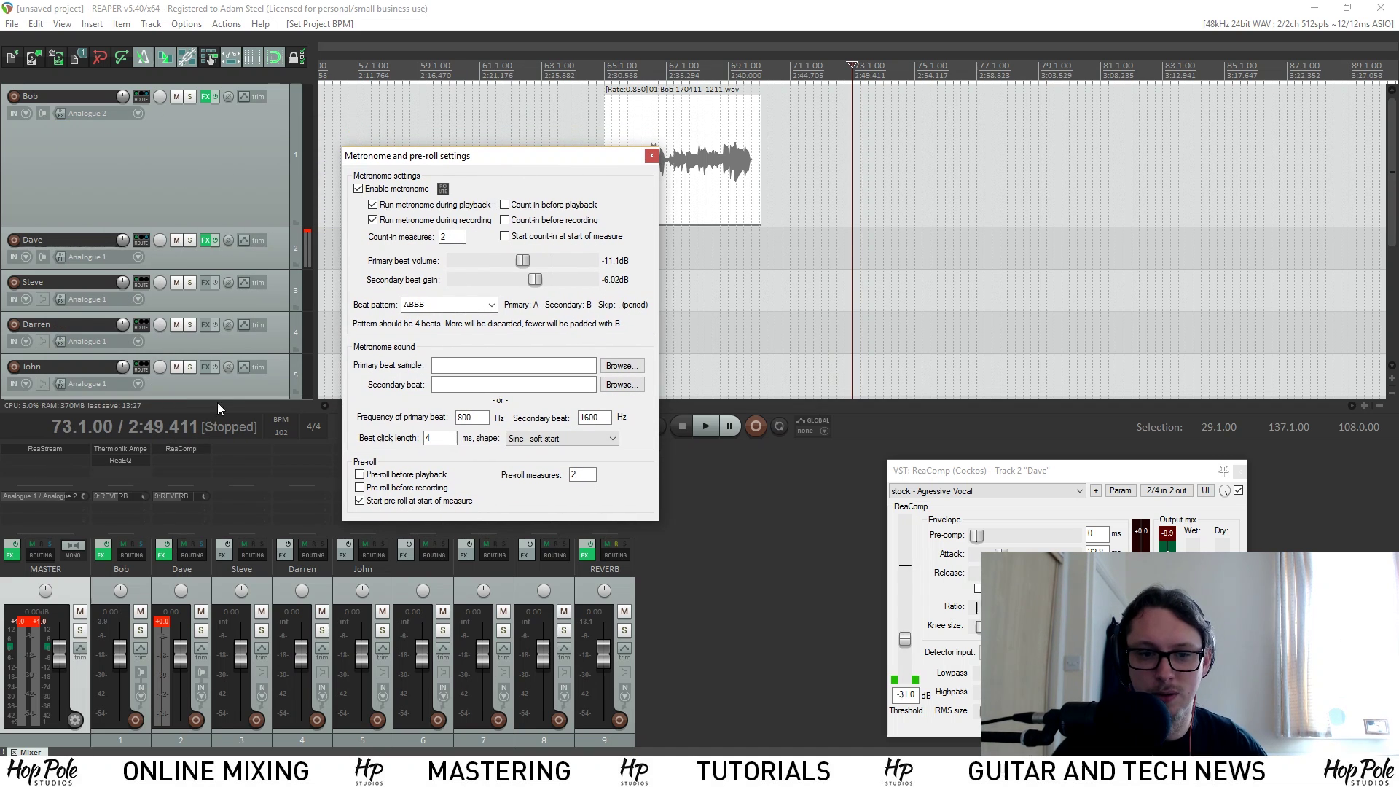
click(443, 189)
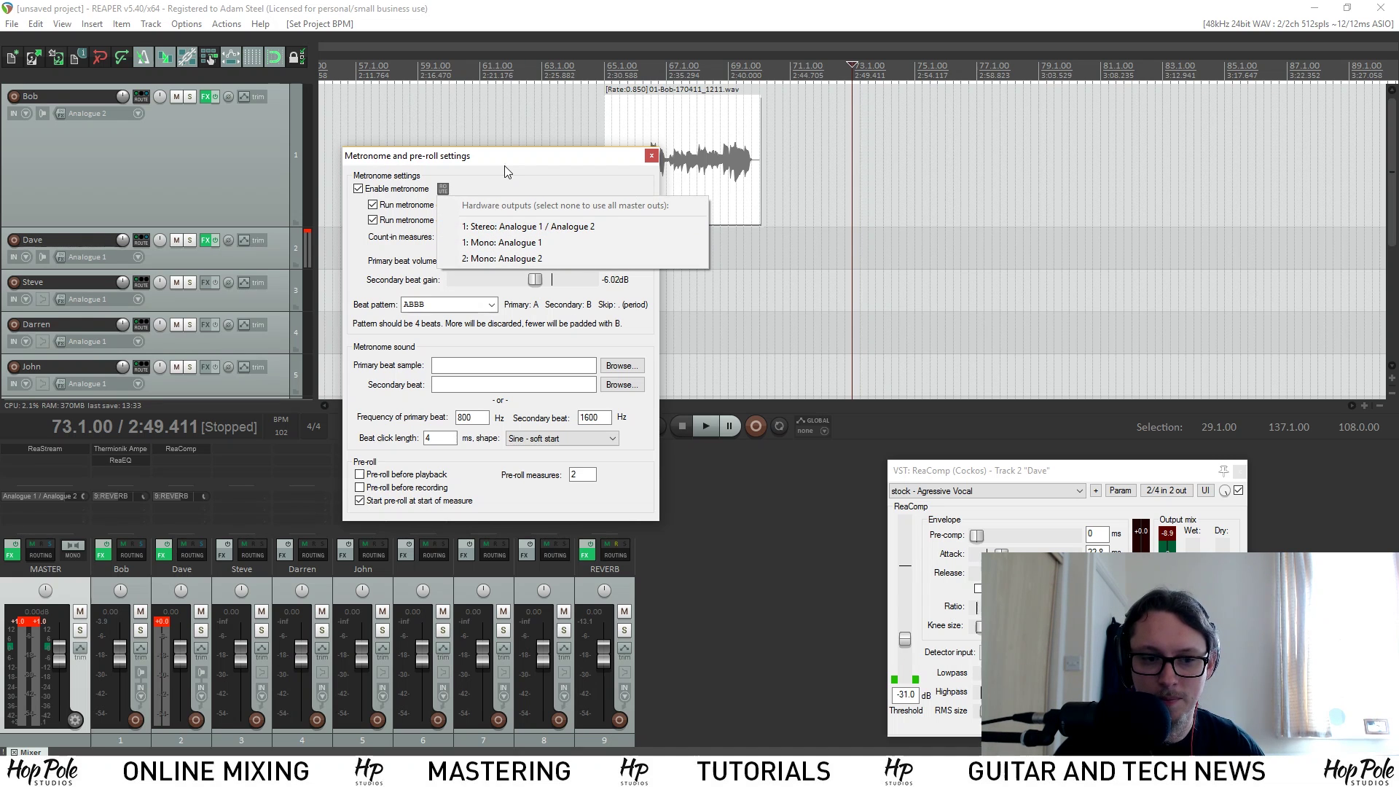
click(587, 161)
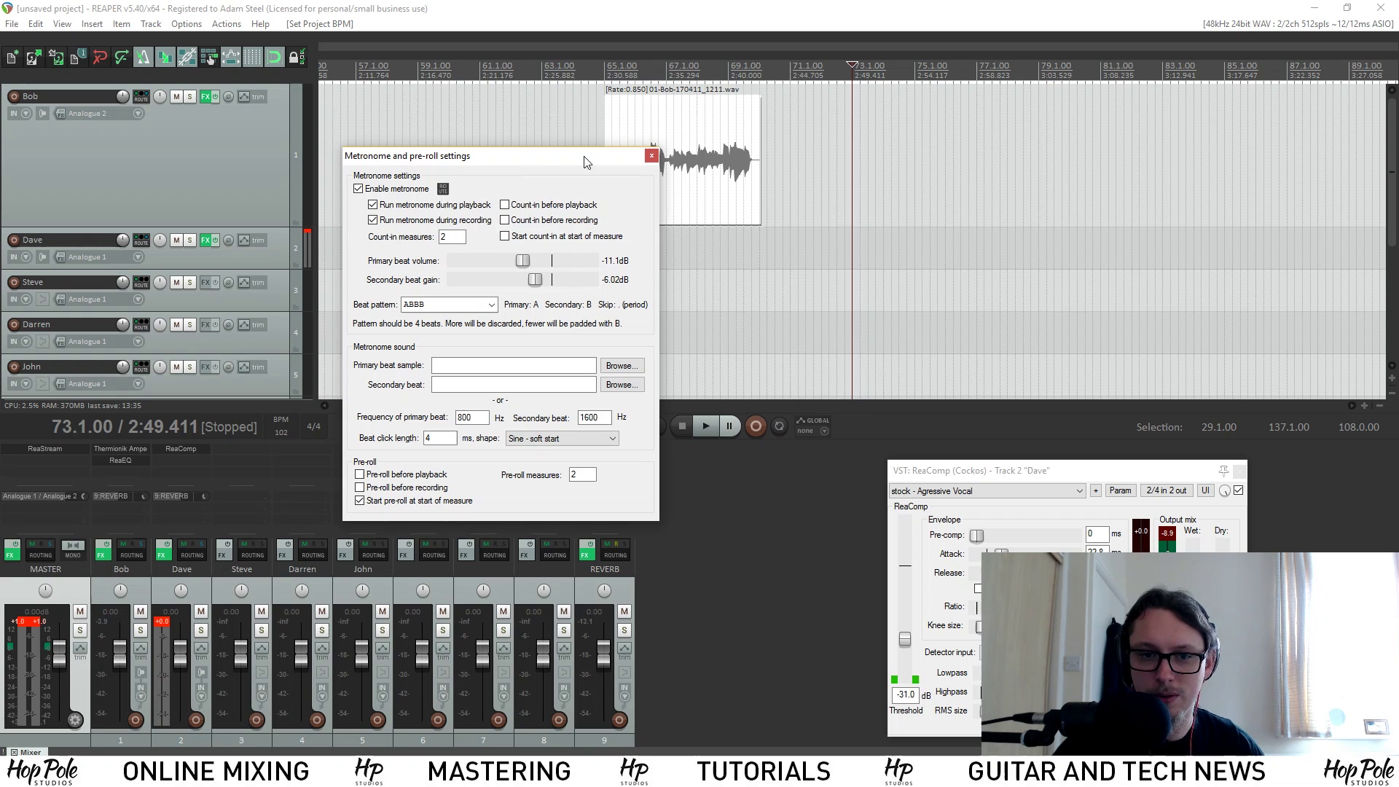
drag(587, 162, 514, 161)
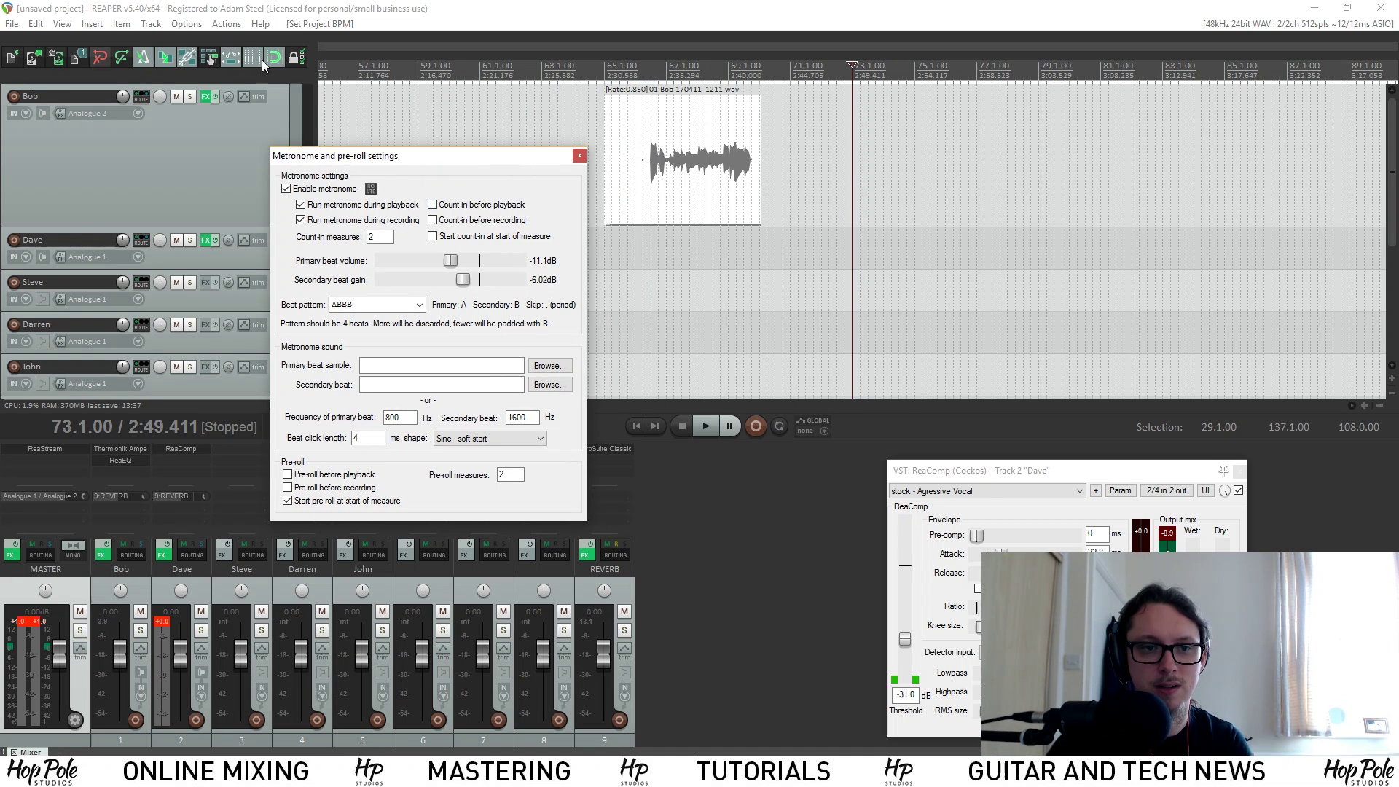
click(490, 7)
- Start recording from 73.1.00 with the metronome, arm the second track while it runs to capture a short take, and stop
key(ctrl+r)
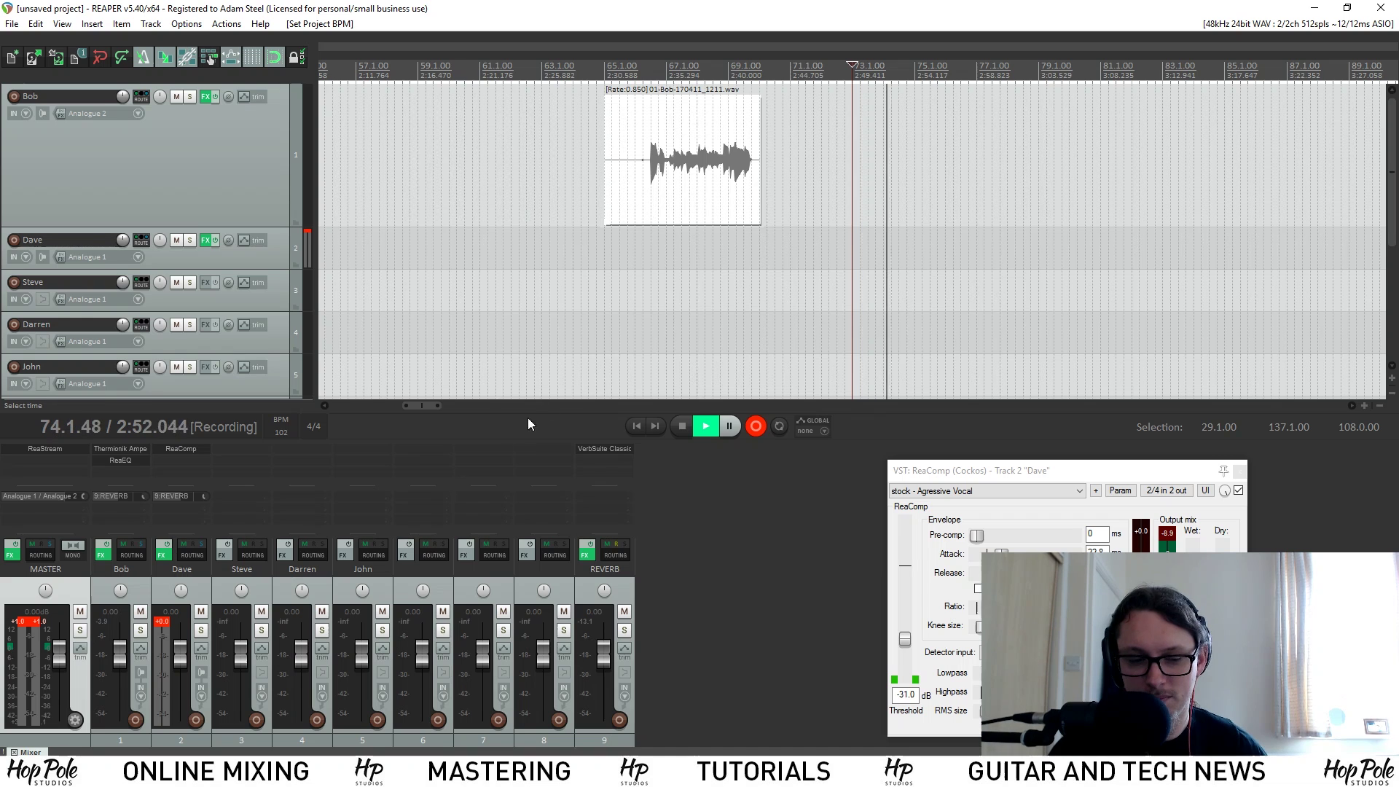
click(197, 720)
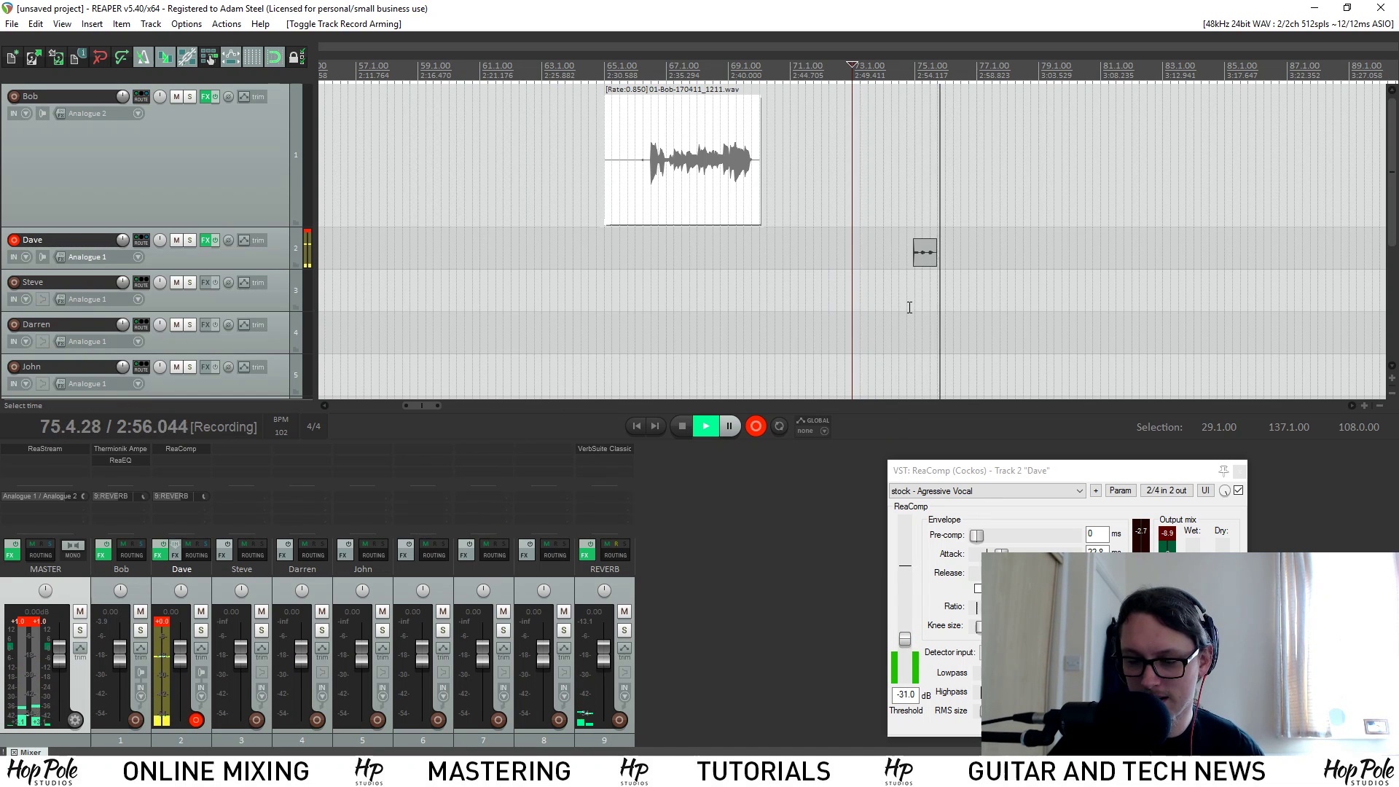
scroll(991, 274, up, 3)
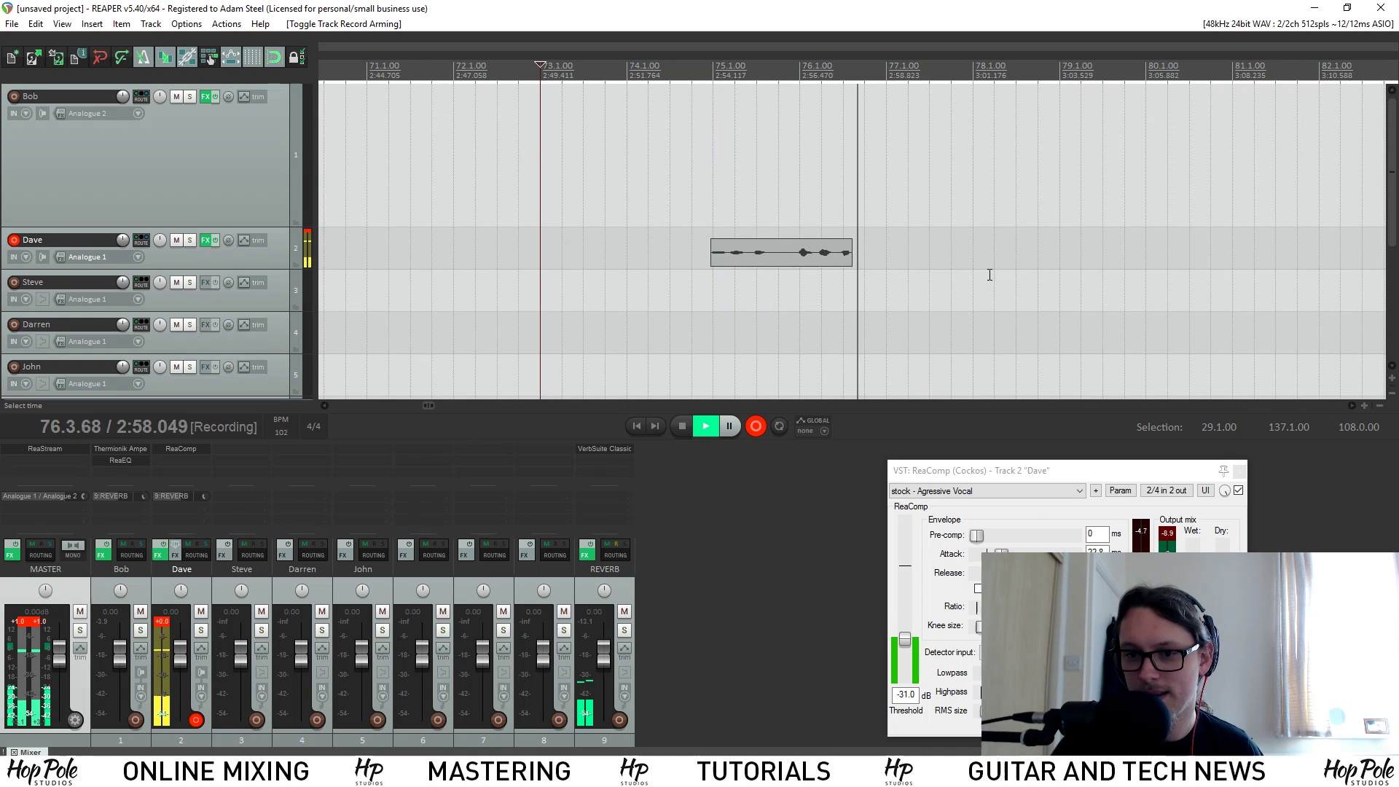
scroll(976, 272, down, 3)
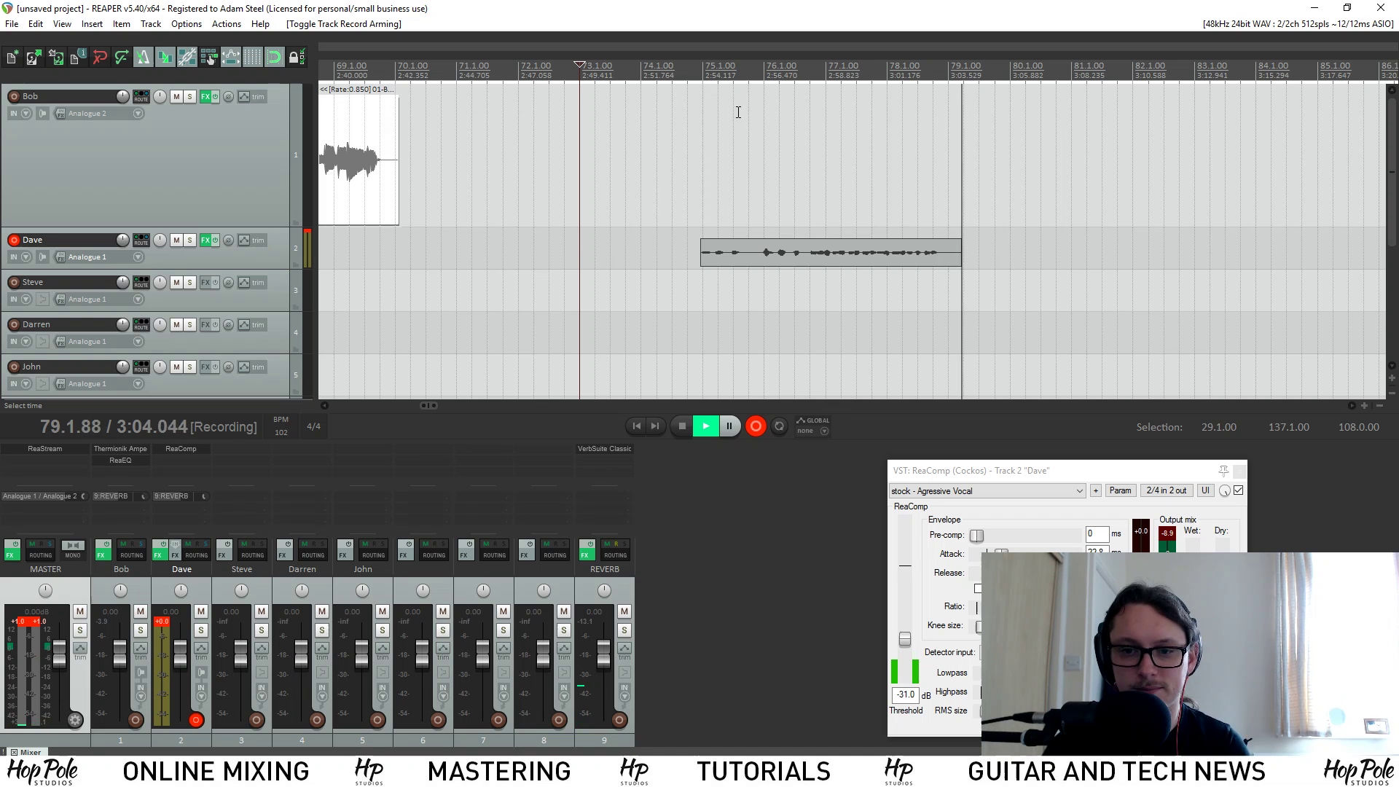
key(space)
- Disable the metronome and play back the second track's new take from 75.4.00
click(746, 76)
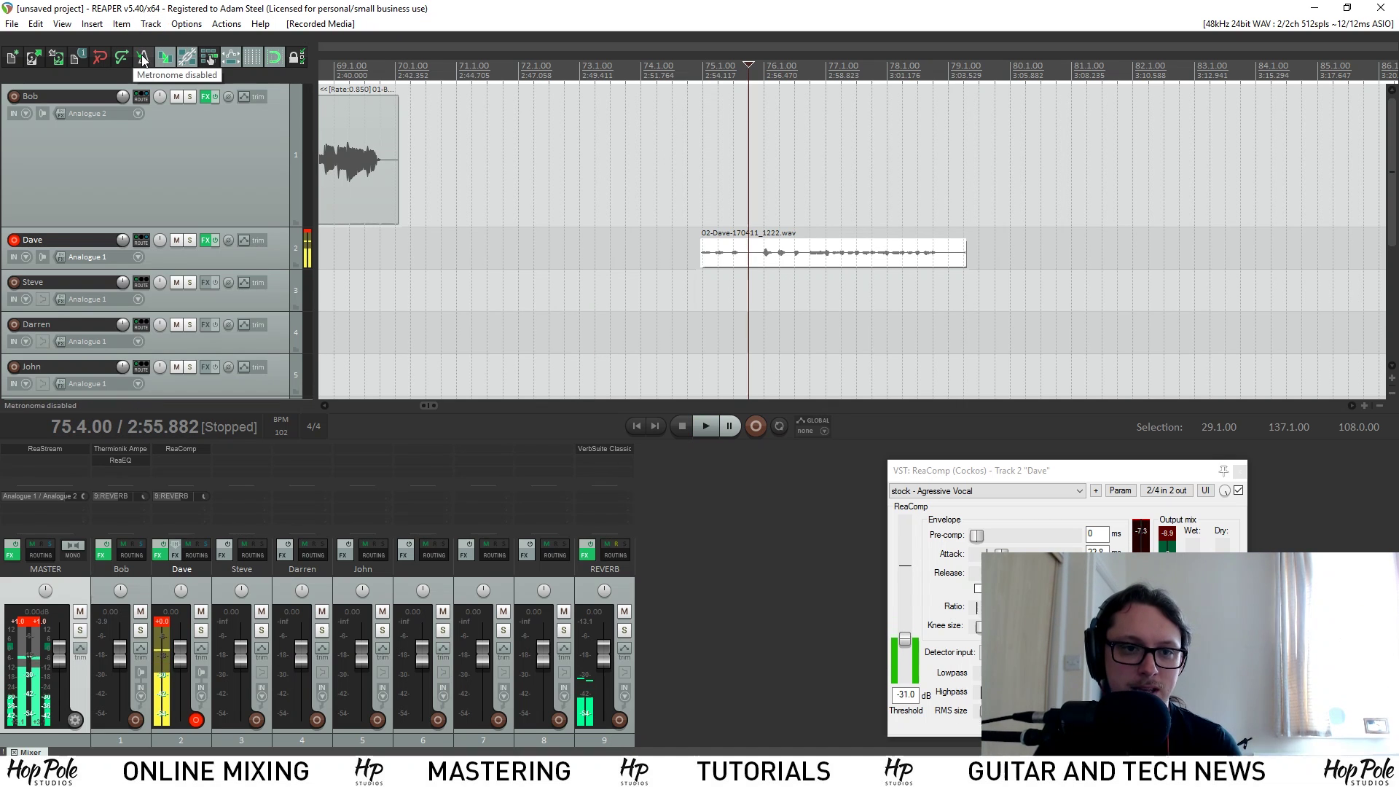
key(space)
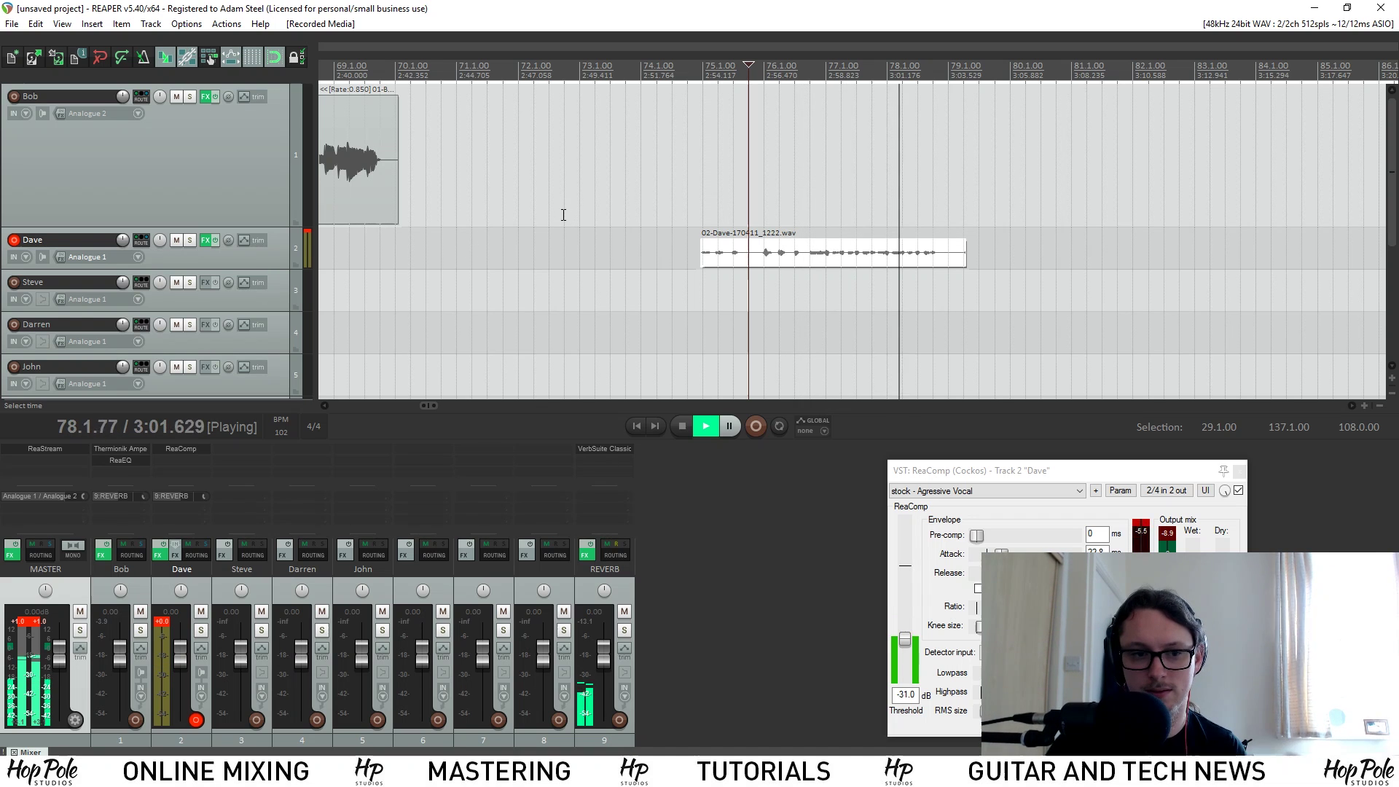
key(space)
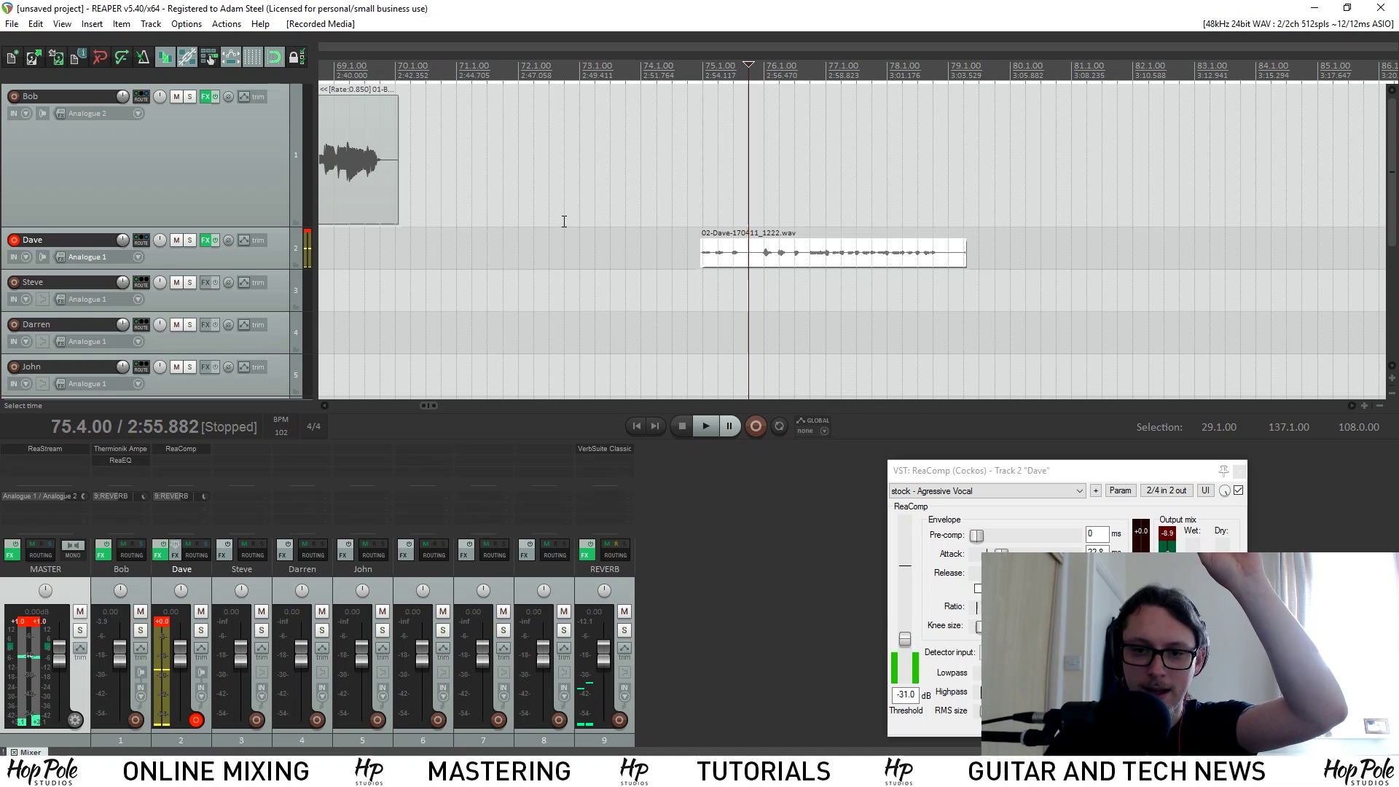
scroll(641, 219, down, 5)
scroll(752, 226, up, 3)
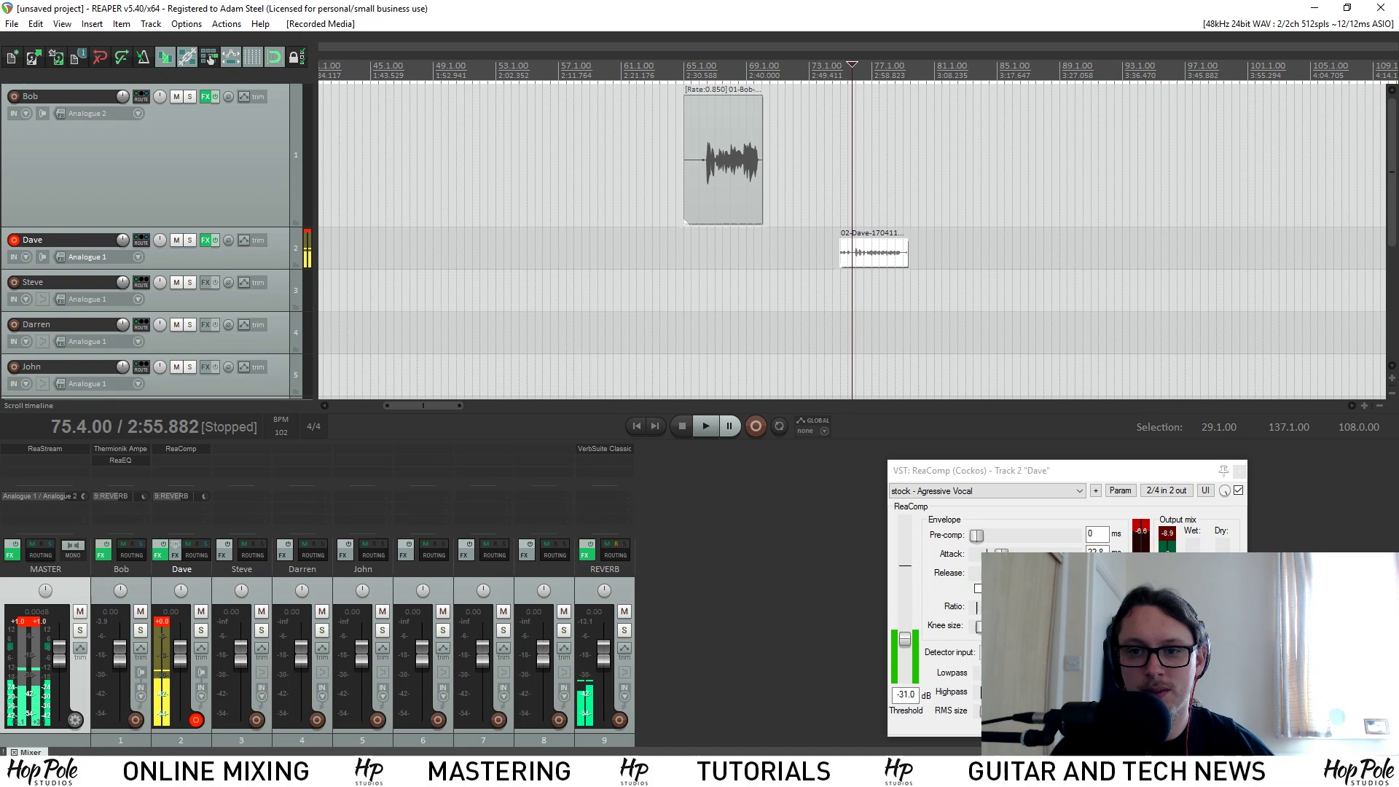
- Place the edit cursor at 79.3.00 and switch record arming from the second track to the third
click(912, 75)
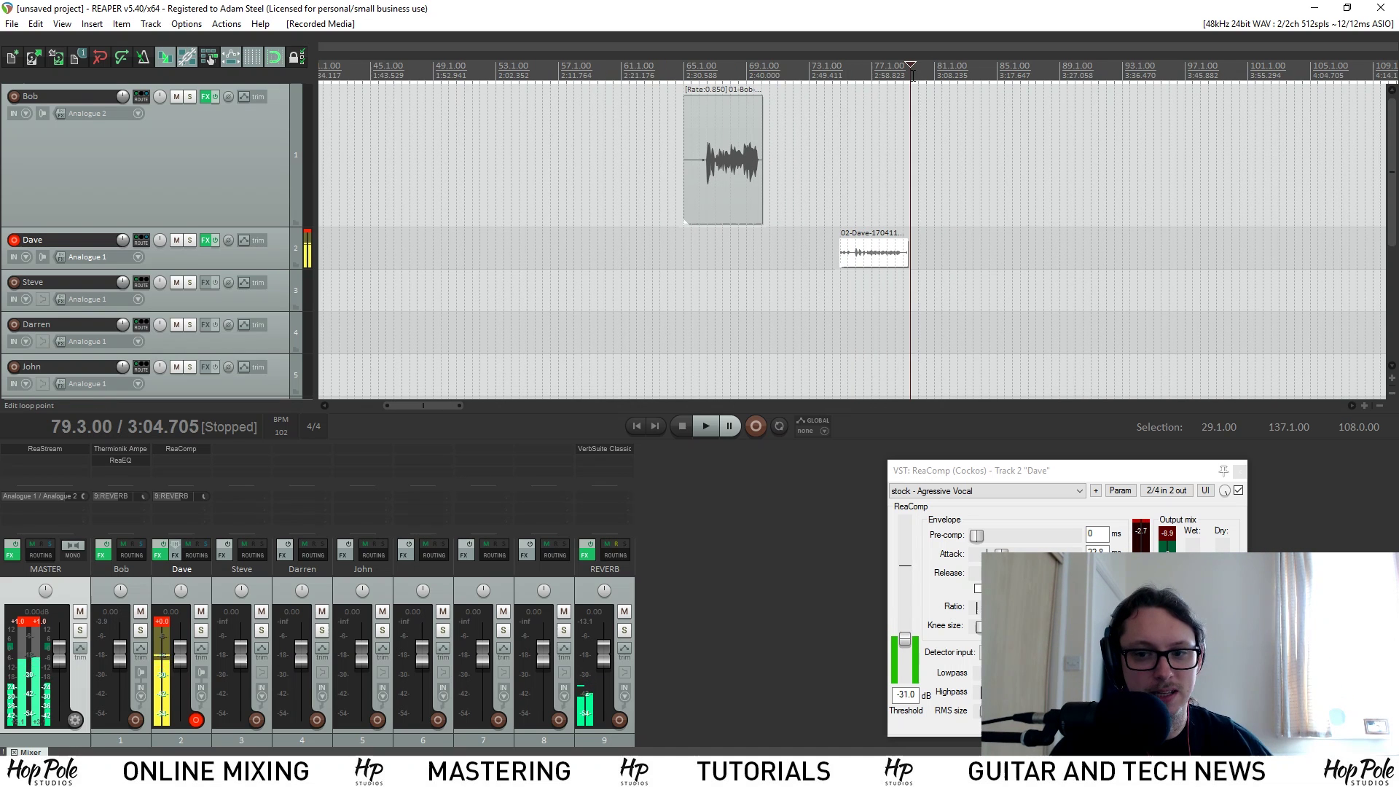
click(14, 282)
click(15, 241)
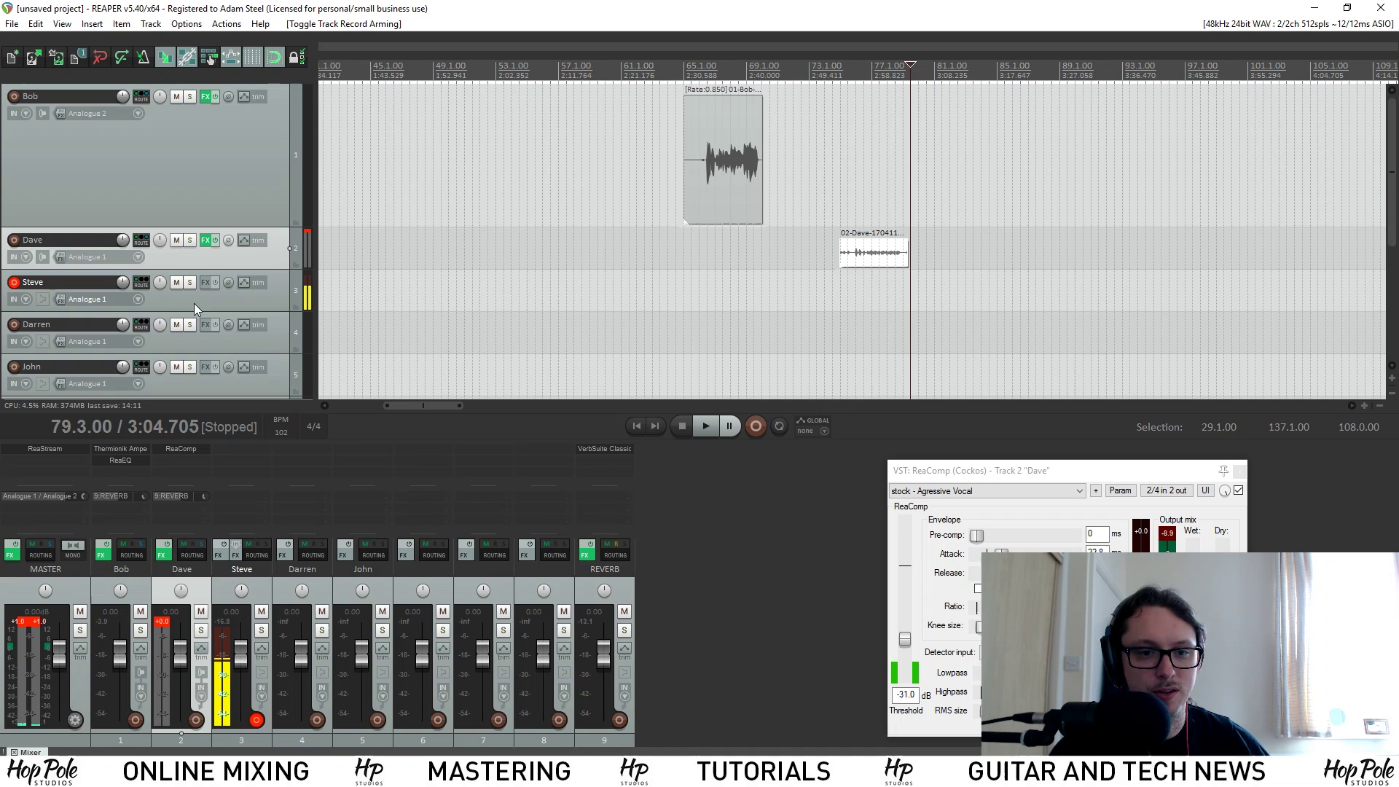
- Set the third track's record input to MIDI from the Virtual MIDI keyboard on all channels
click(147, 307)
click(135, 301)
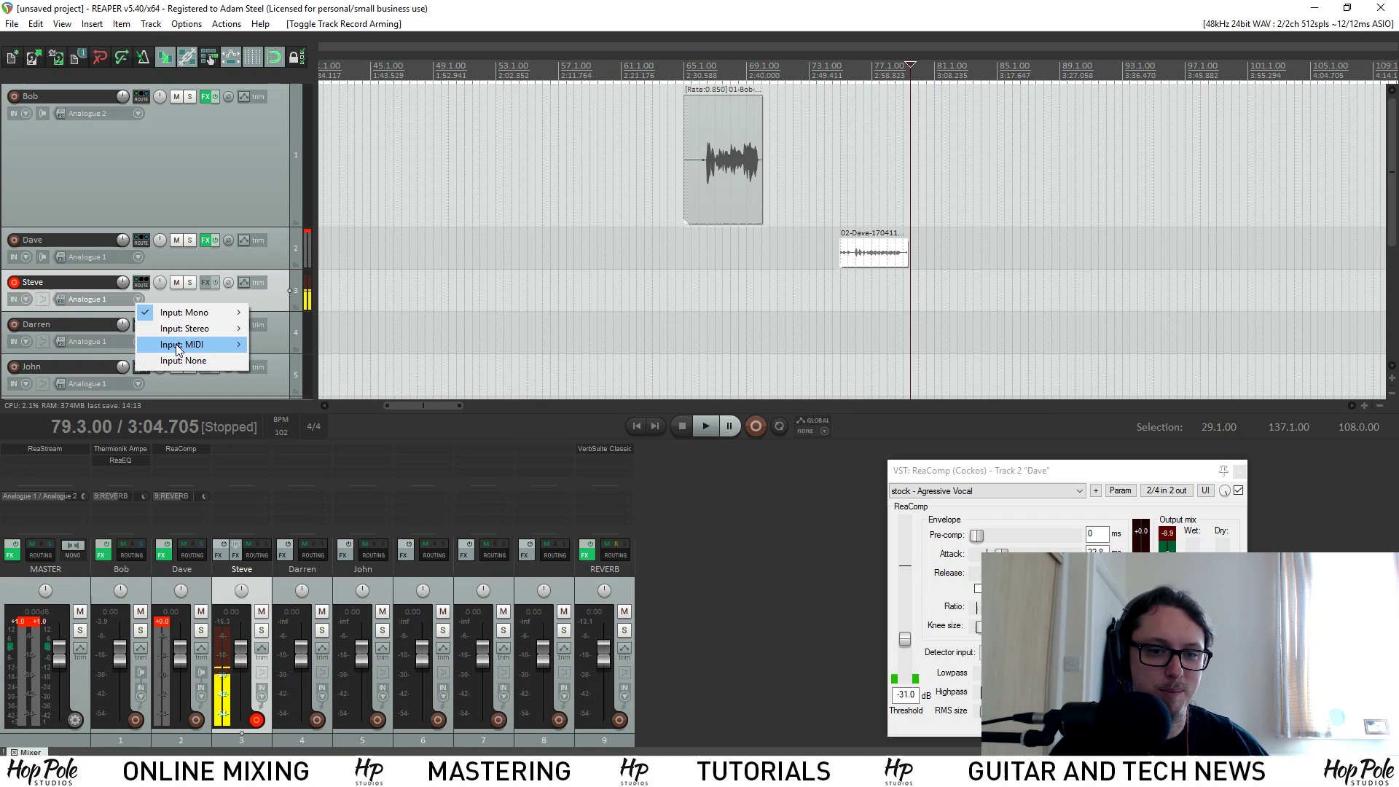
mouse_move(191, 344)
mouse_move(357, 349)
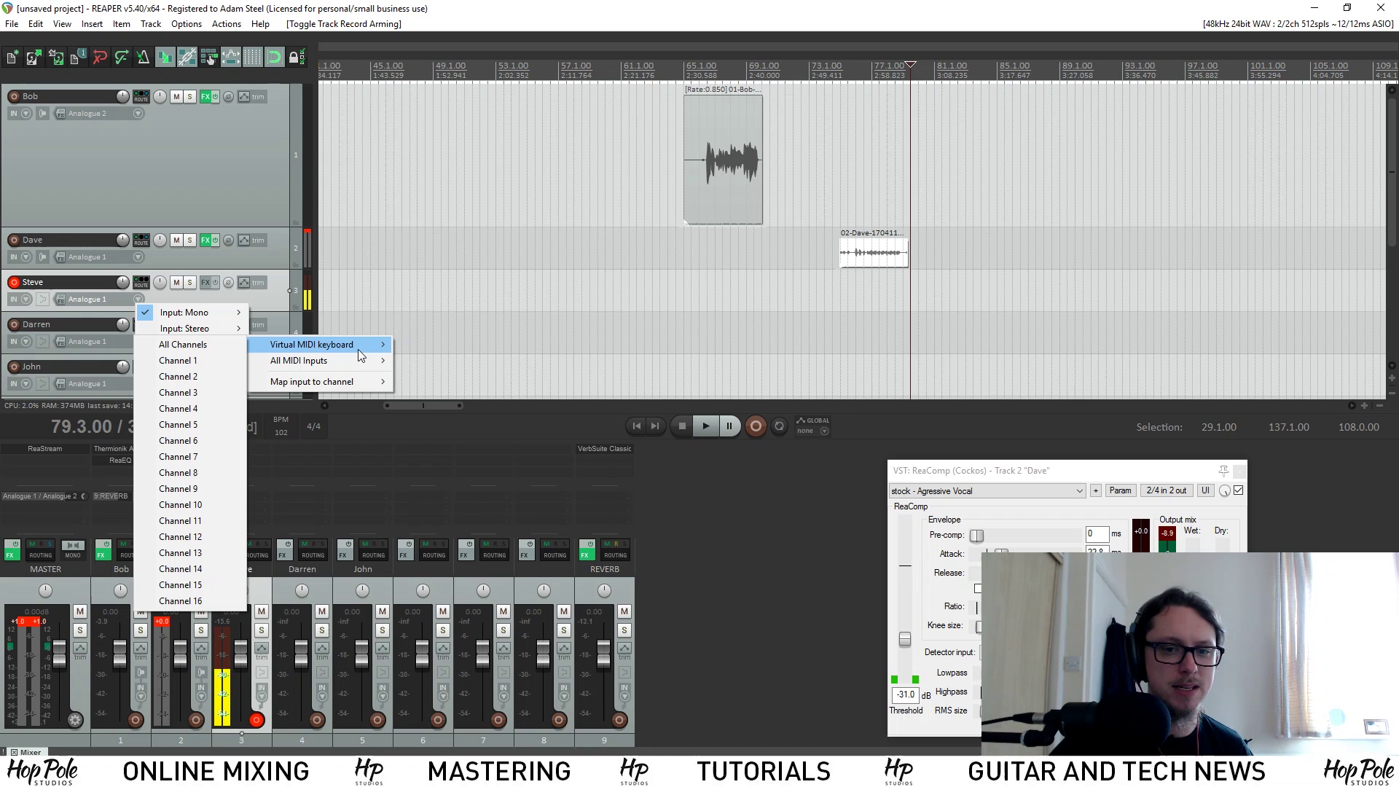
click(232, 348)
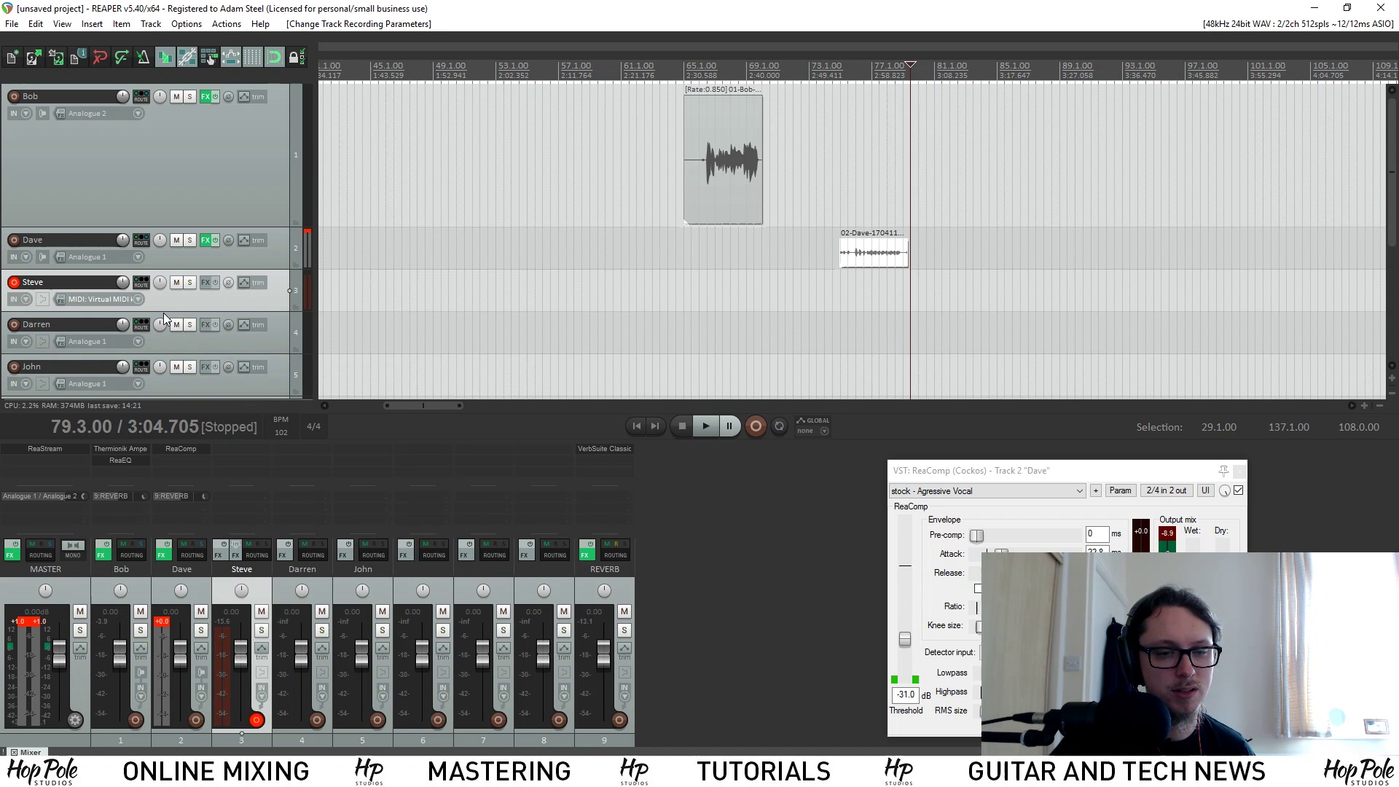
- Show the Virtual MIDI keyboard, place it in the empty area beside the mixer and close the ReaComp window
click(64, 24)
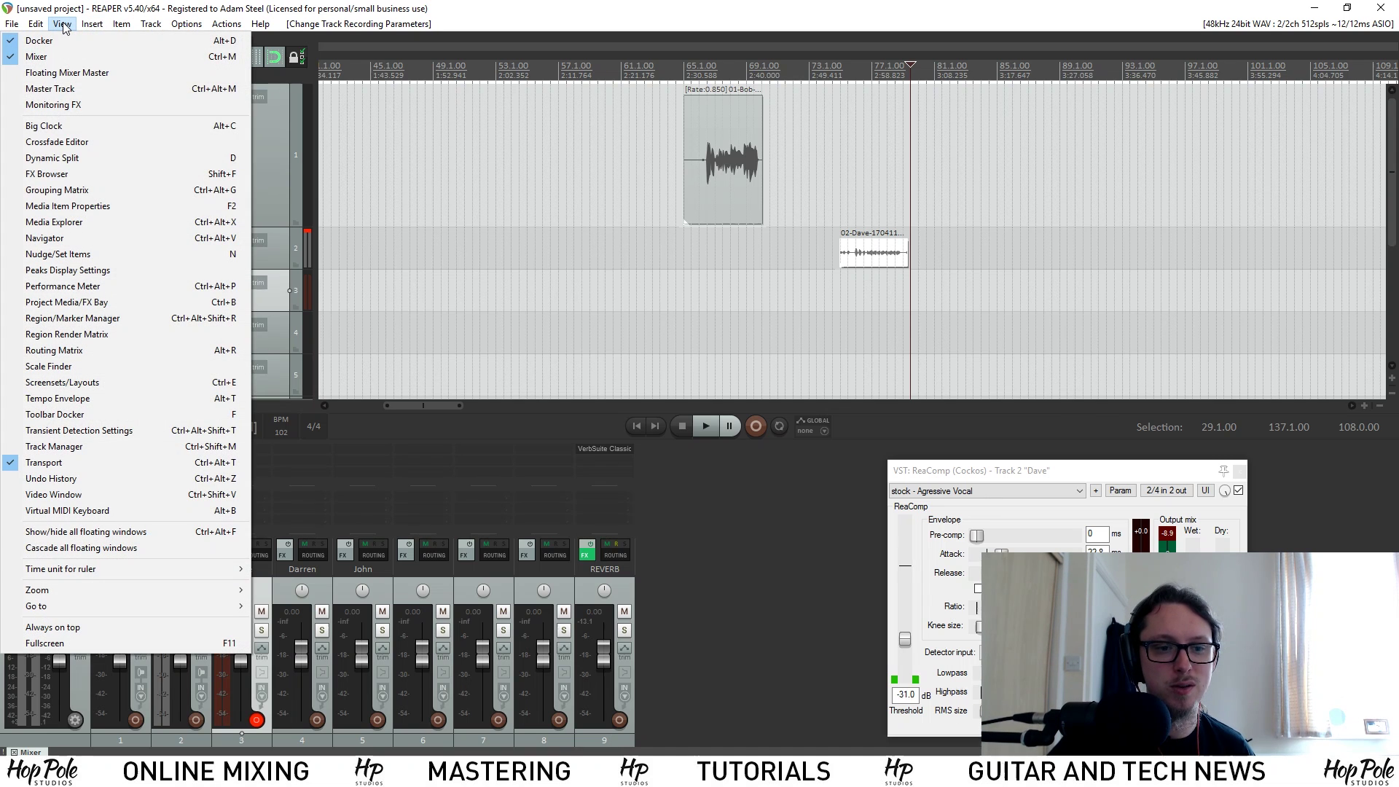
click(67, 510)
drag(160, 44, 949, 524)
click(1240, 471)
- Play test notes on the virtual keyboard to check that the third track receives MIDI
click(940, 618)
click(830, 613)
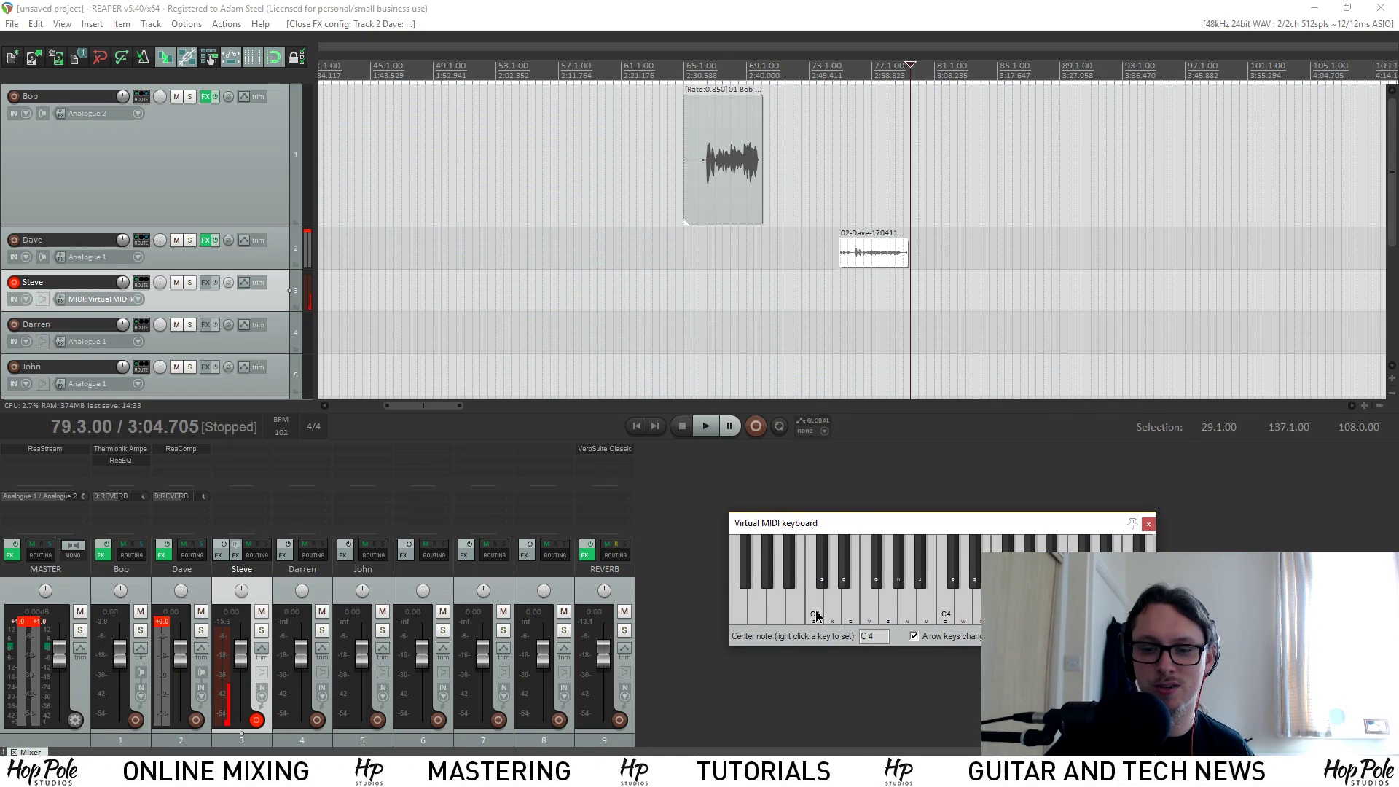
click(815, 615)
click(850, 613)
click(931, 610)
click(976, 612)
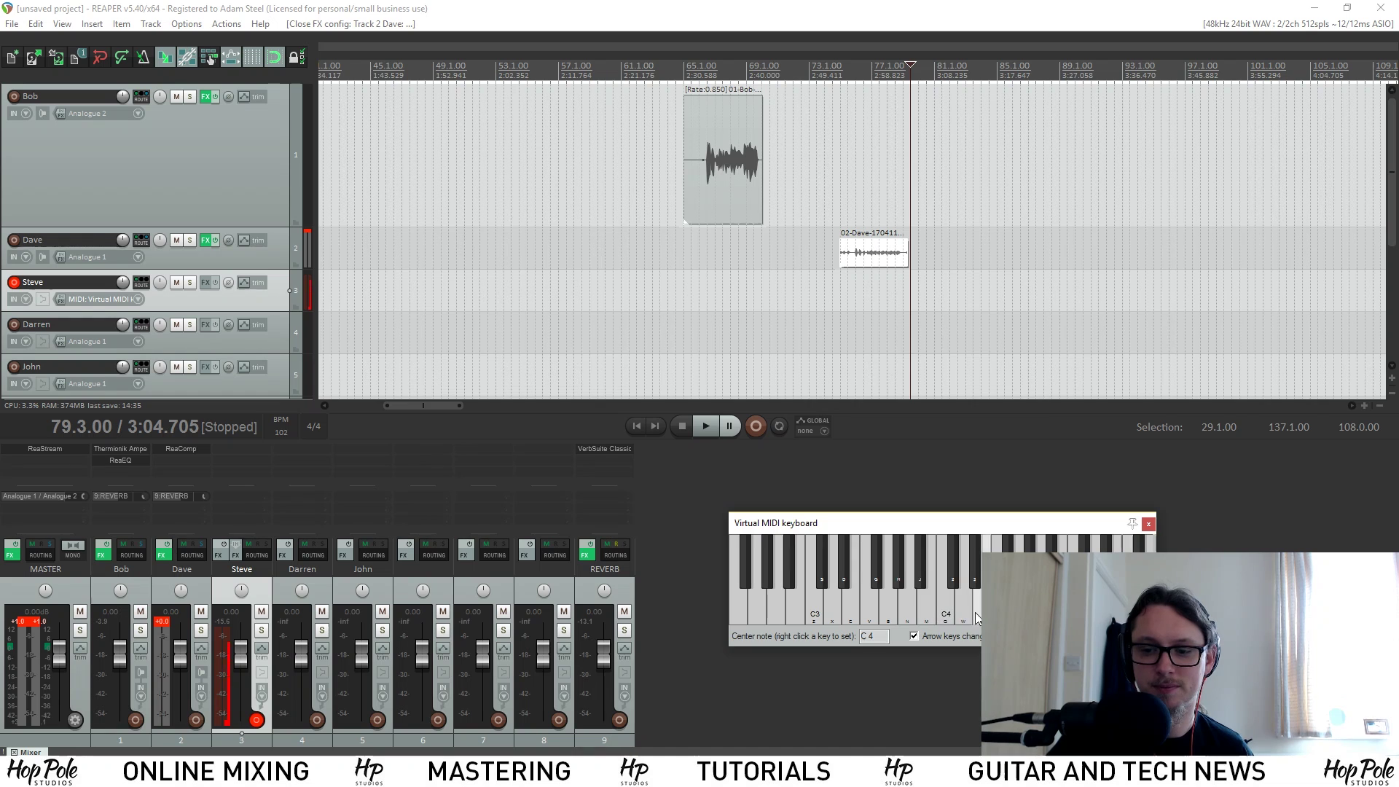
click(951, 616)
click(951, 615)
click(950, 615)
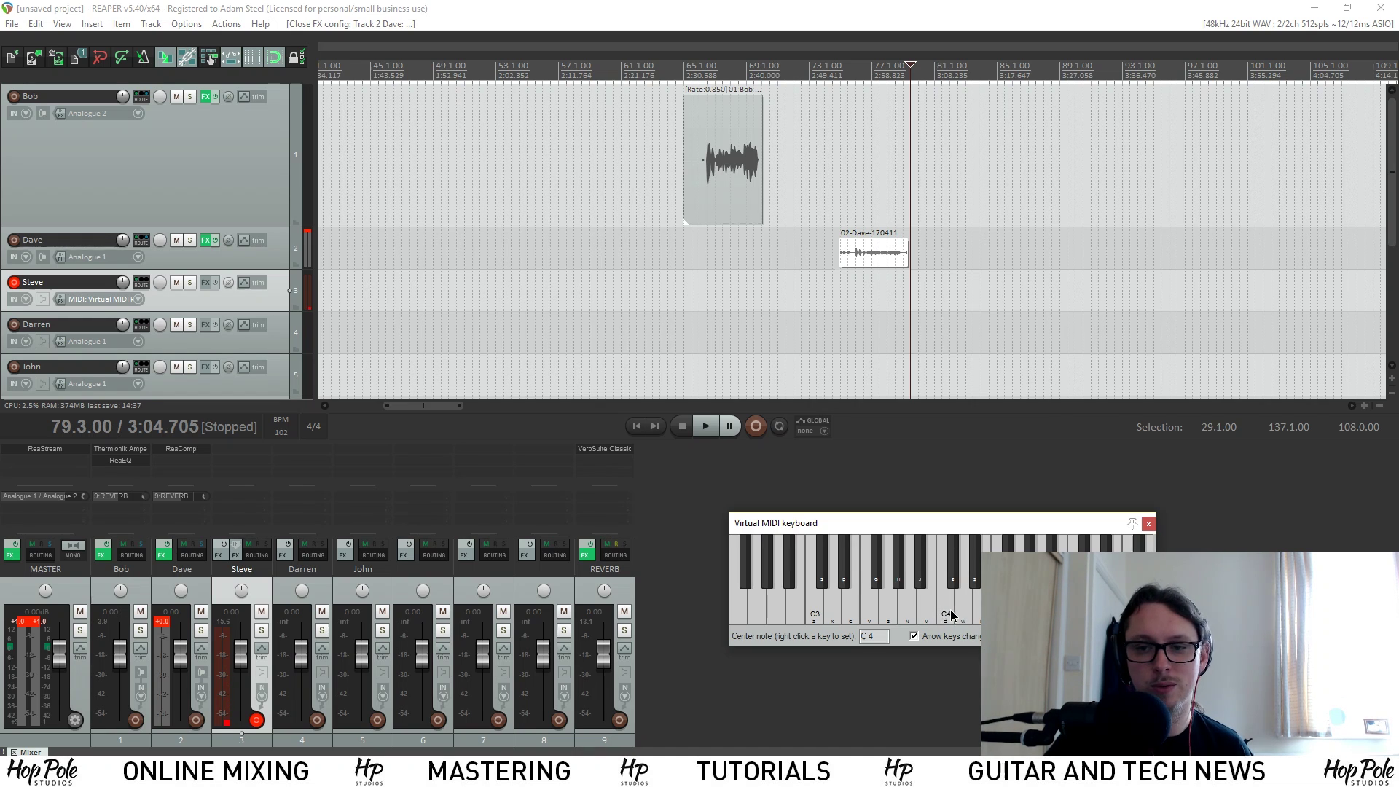
click(949, 614)
click(948, 609)
click(948, 610)
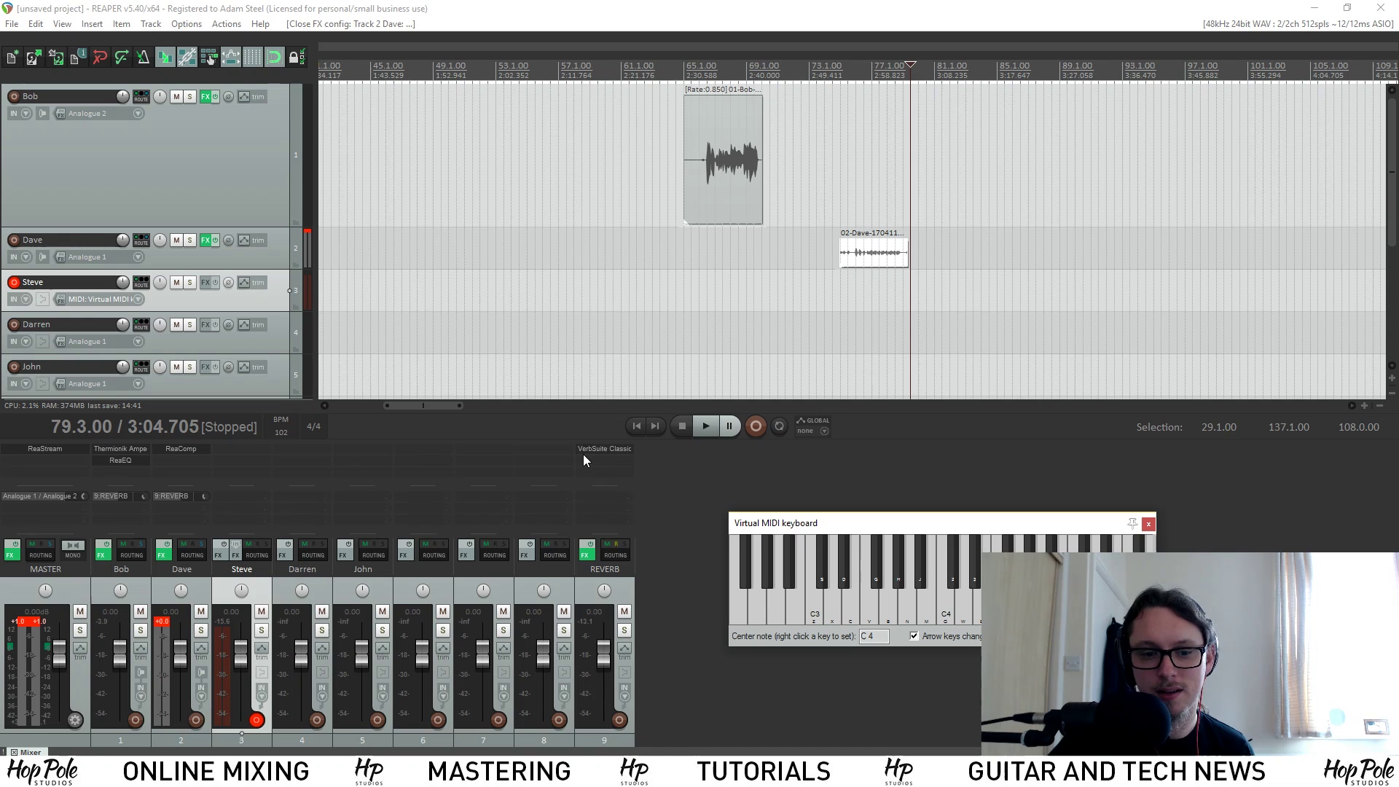
click(977, 612)
click(927, 608)
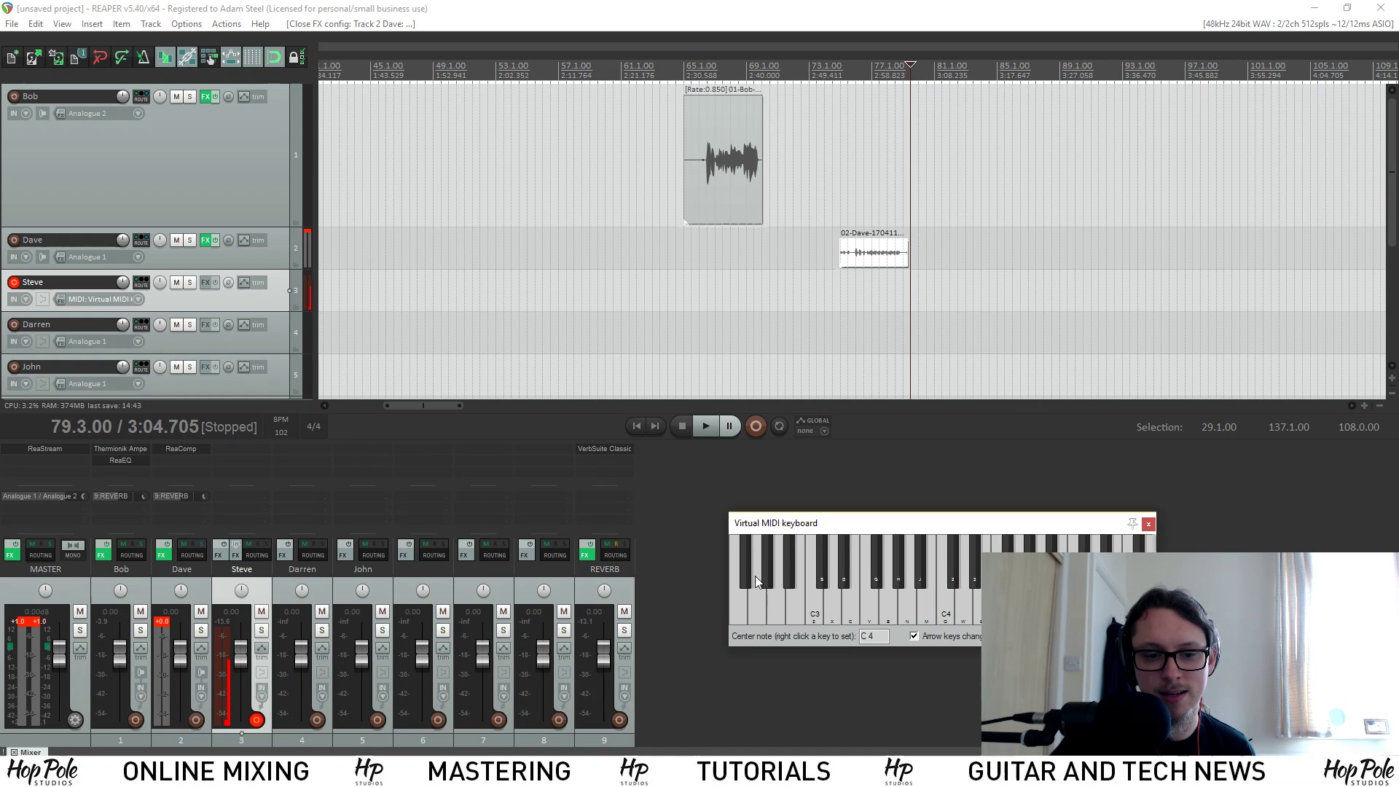
- Add the VSTi Sub Destroyer (Joey Sturgis Tones) to the third track and move its window over the arrange area
double_click(235, 459)
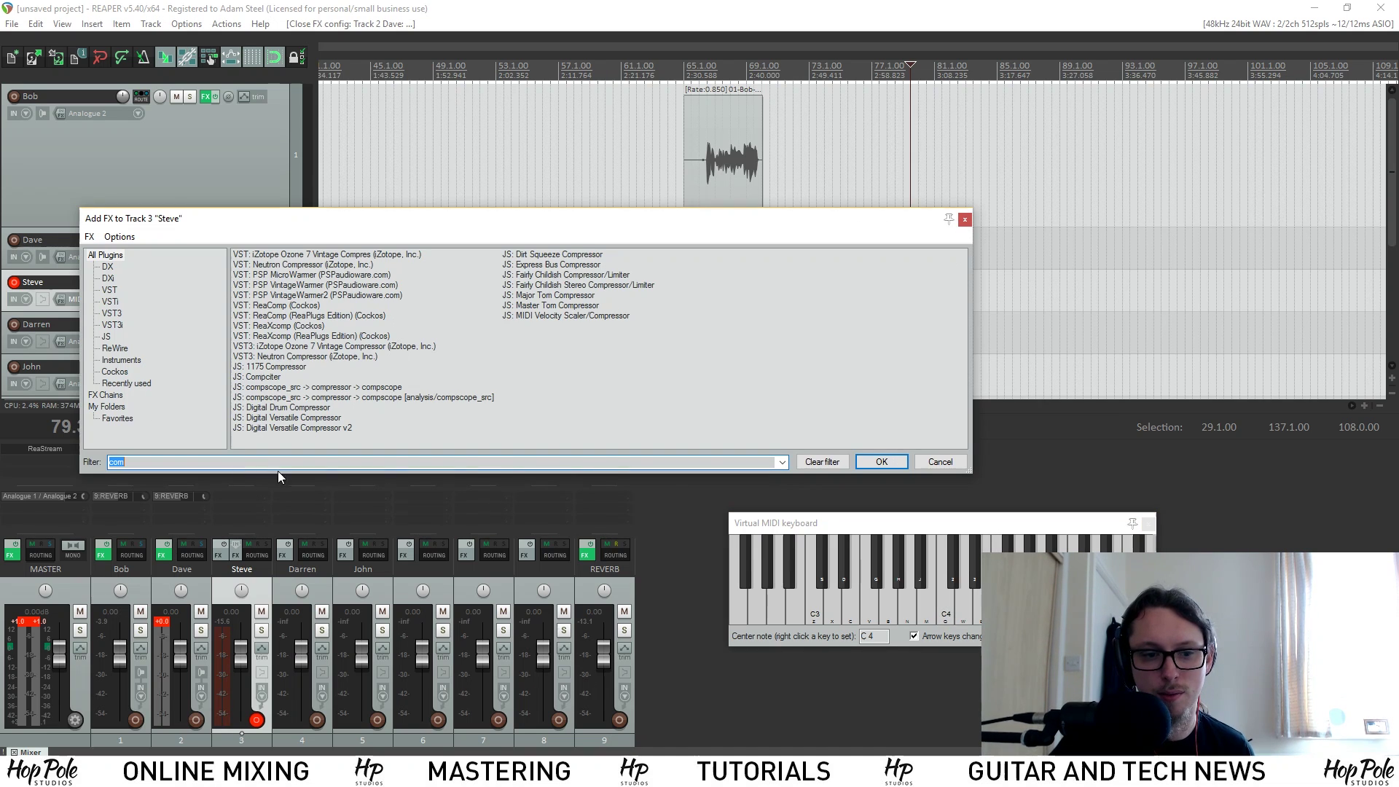
click(110, 300)
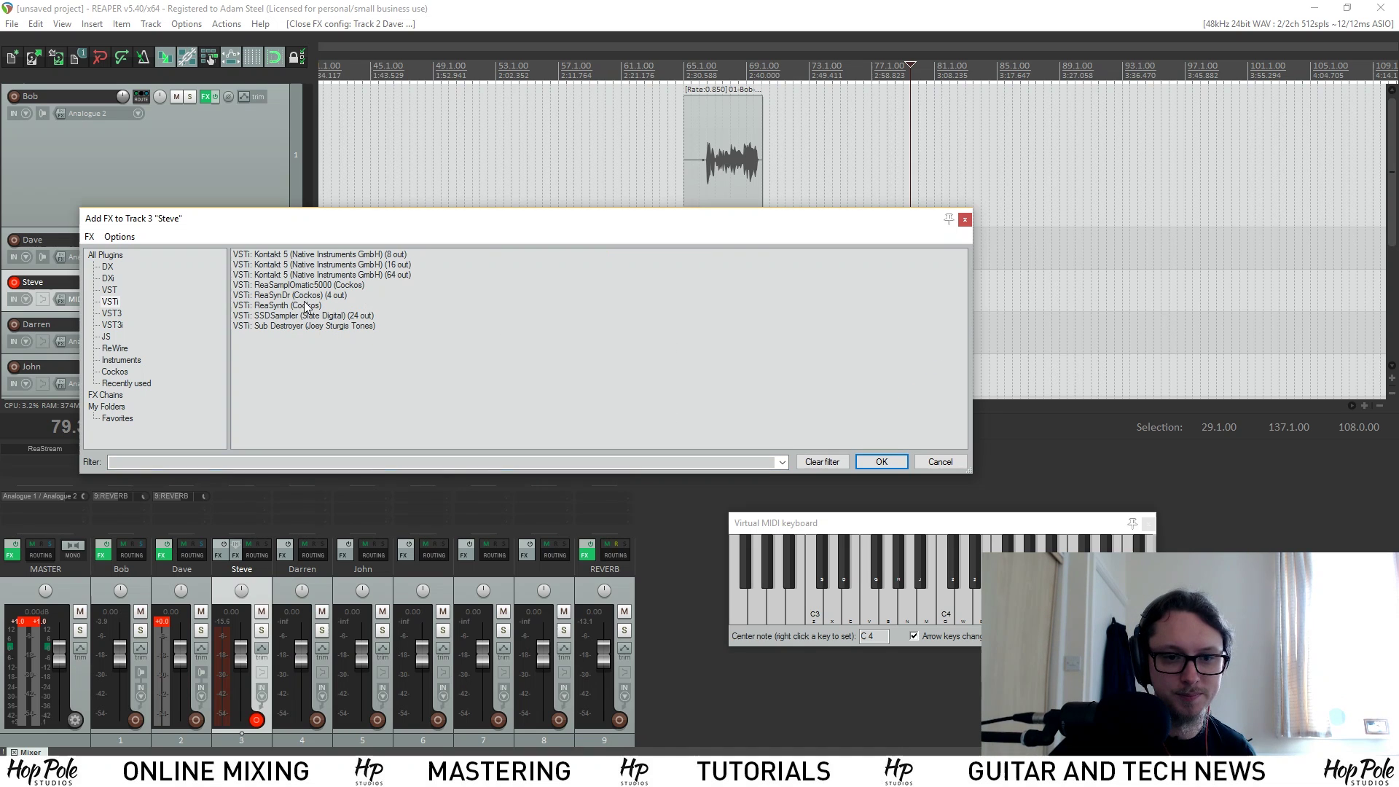
click(274, 327)
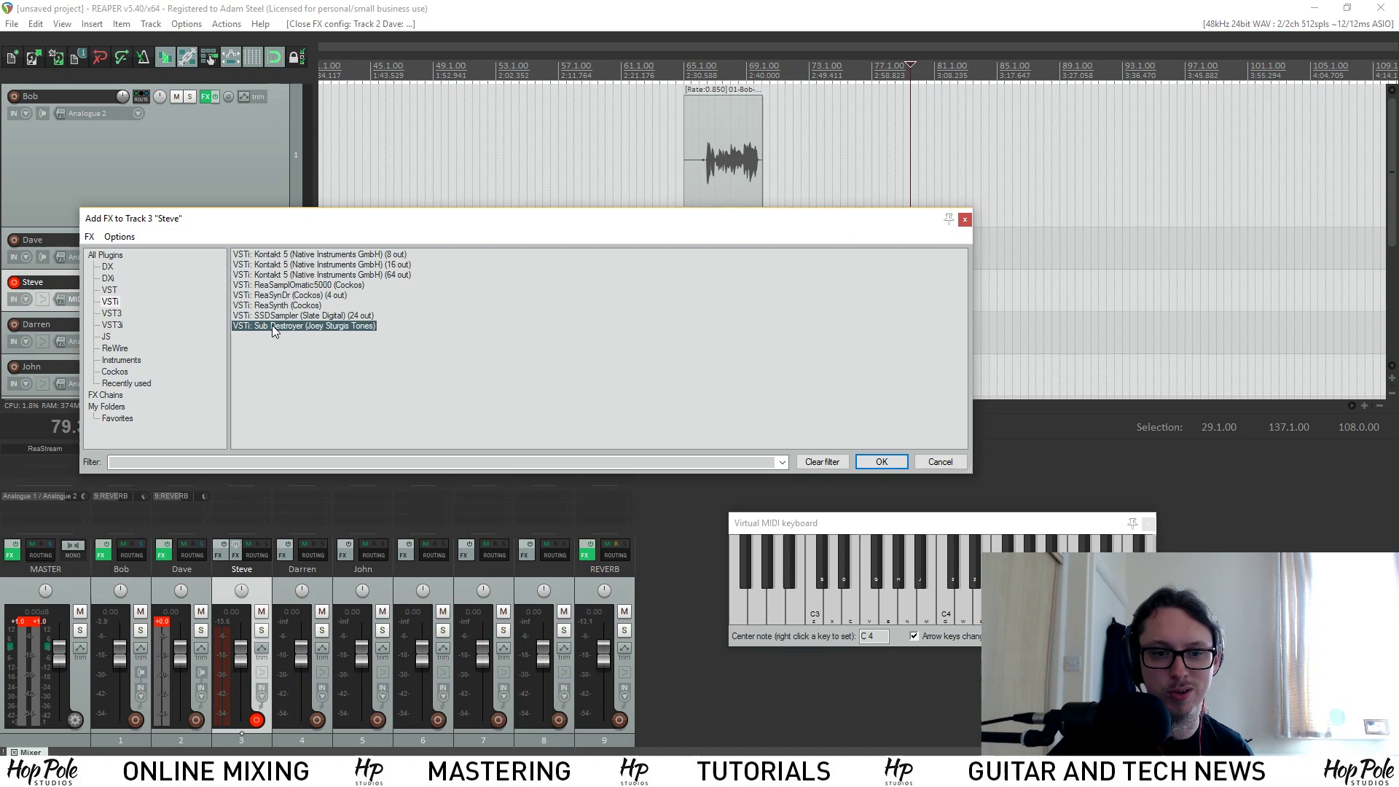
double_click(272, 325)
drag(175, 59, 582, 111)
- Turn on record monitoring for the third track and play notes on the virtual keyboard to hear Sub Destroyer
drag(964, 608, 934, 617)
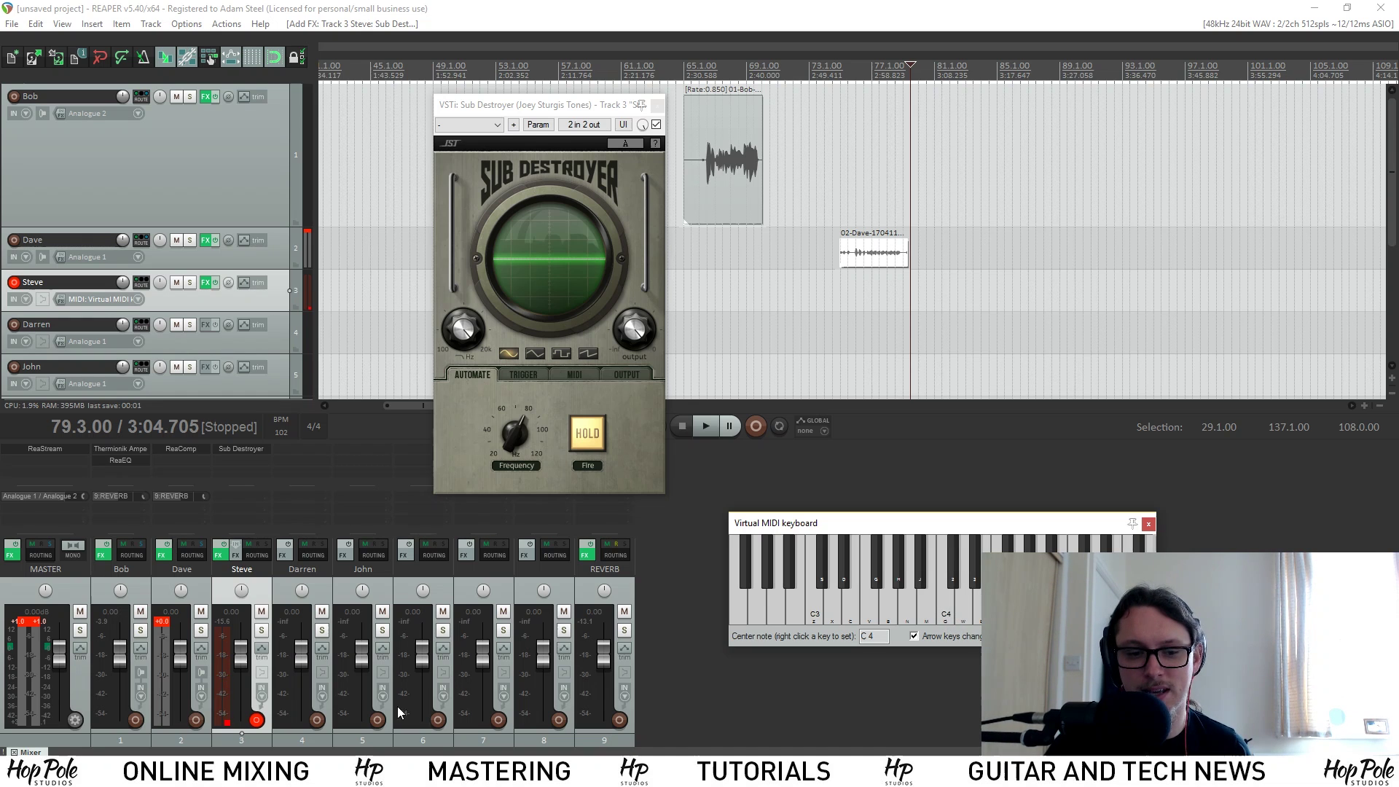
click(265, 674)
click(263, 674)
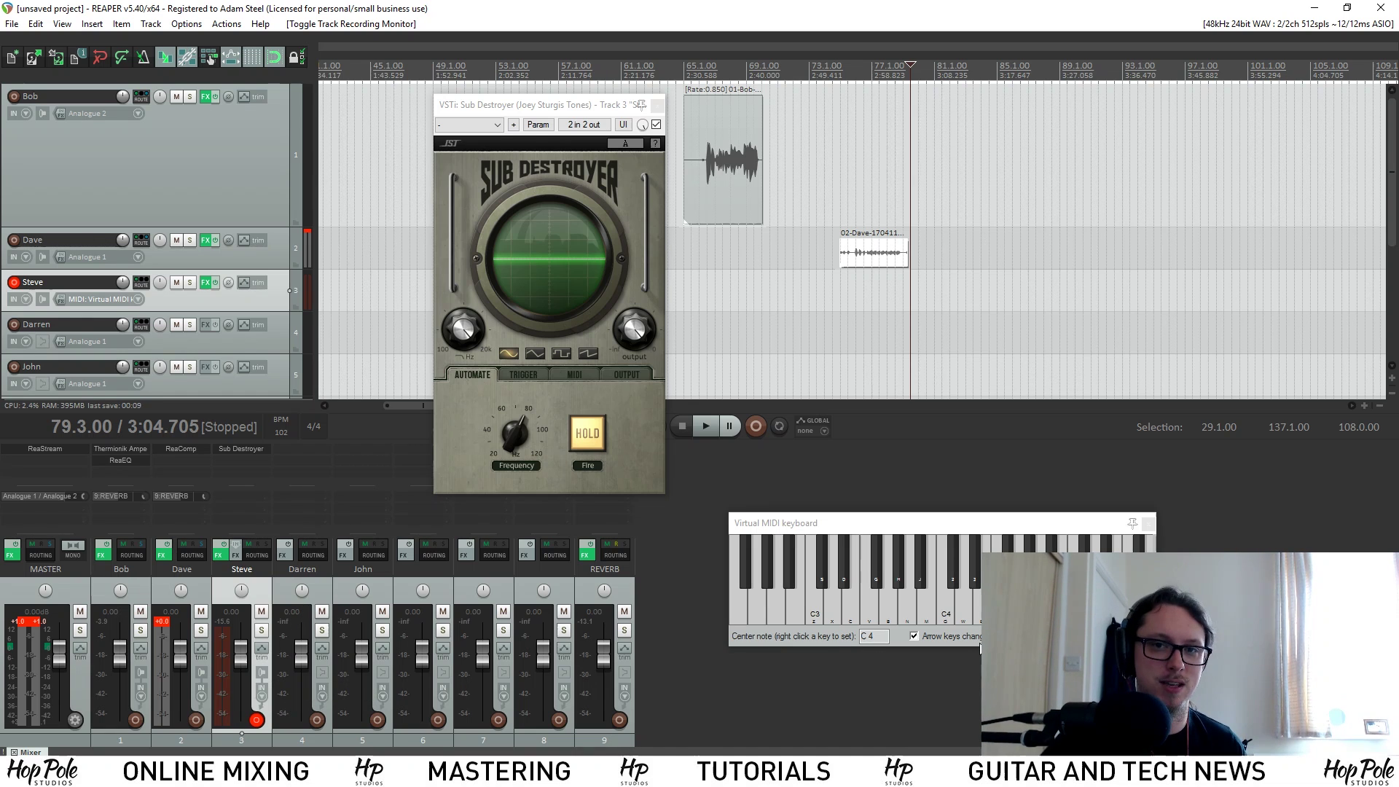
click(947, 616)
click(850, 616)
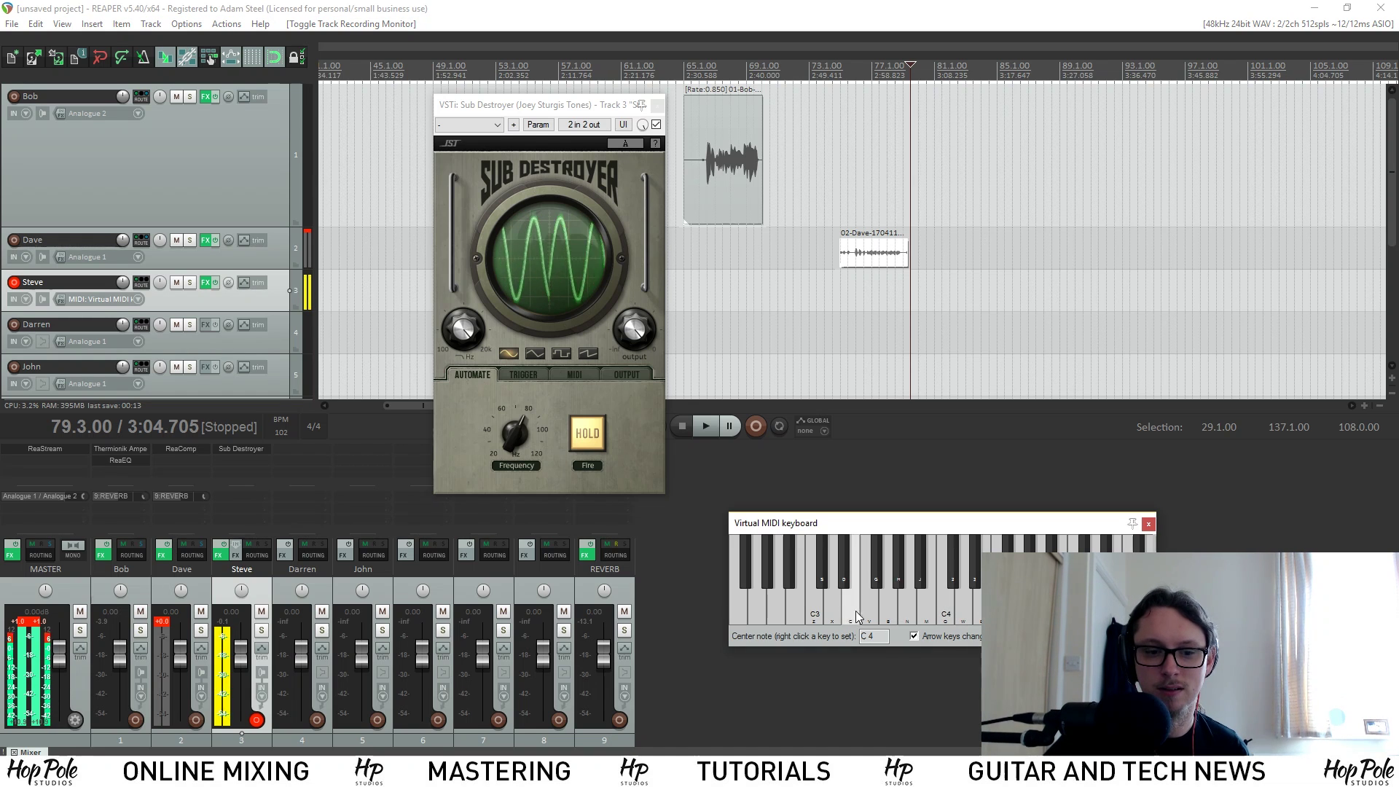
click(906, 615)
- Lower the third track's volume fader and play a rising run of notes from C3 to hear the new level
drag(240, 655, 243, 669)
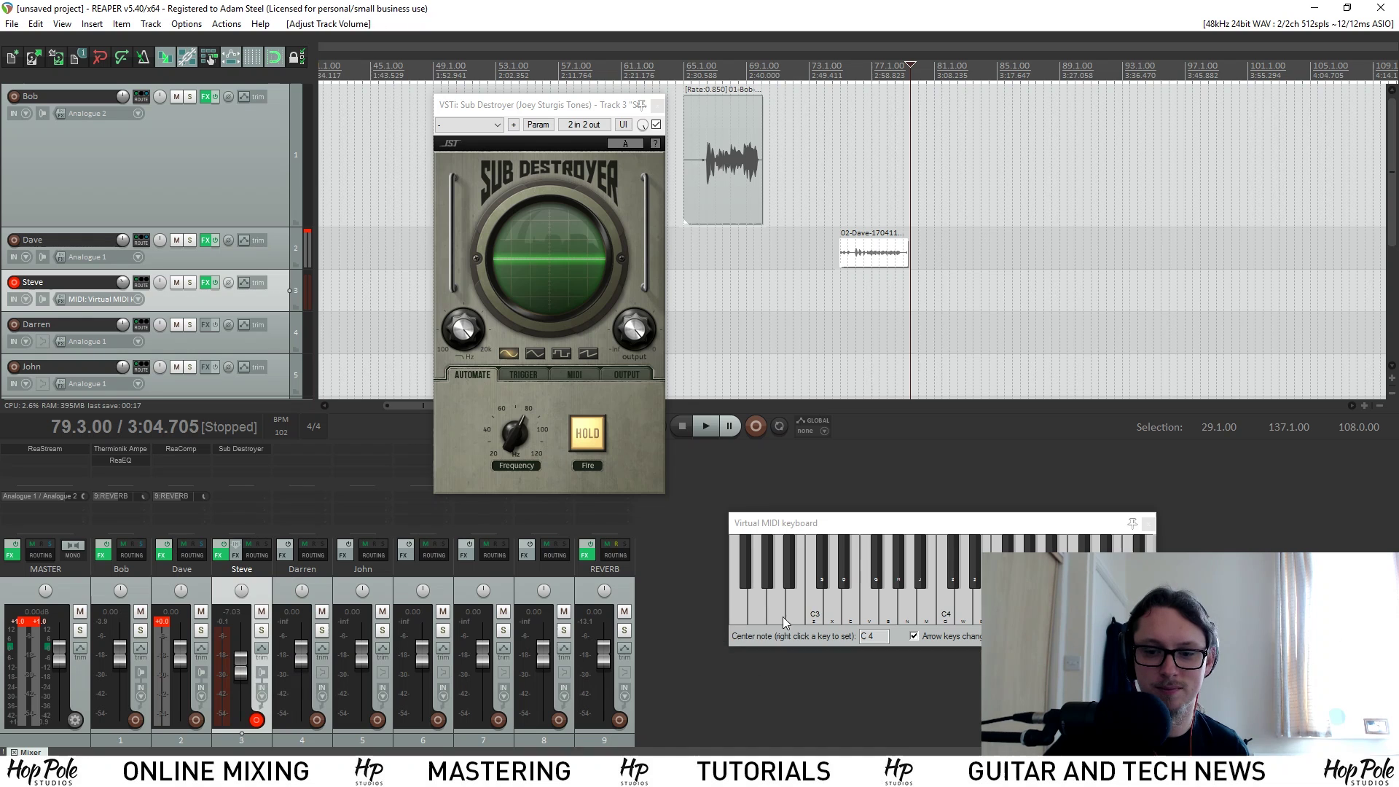
click(819, 612)
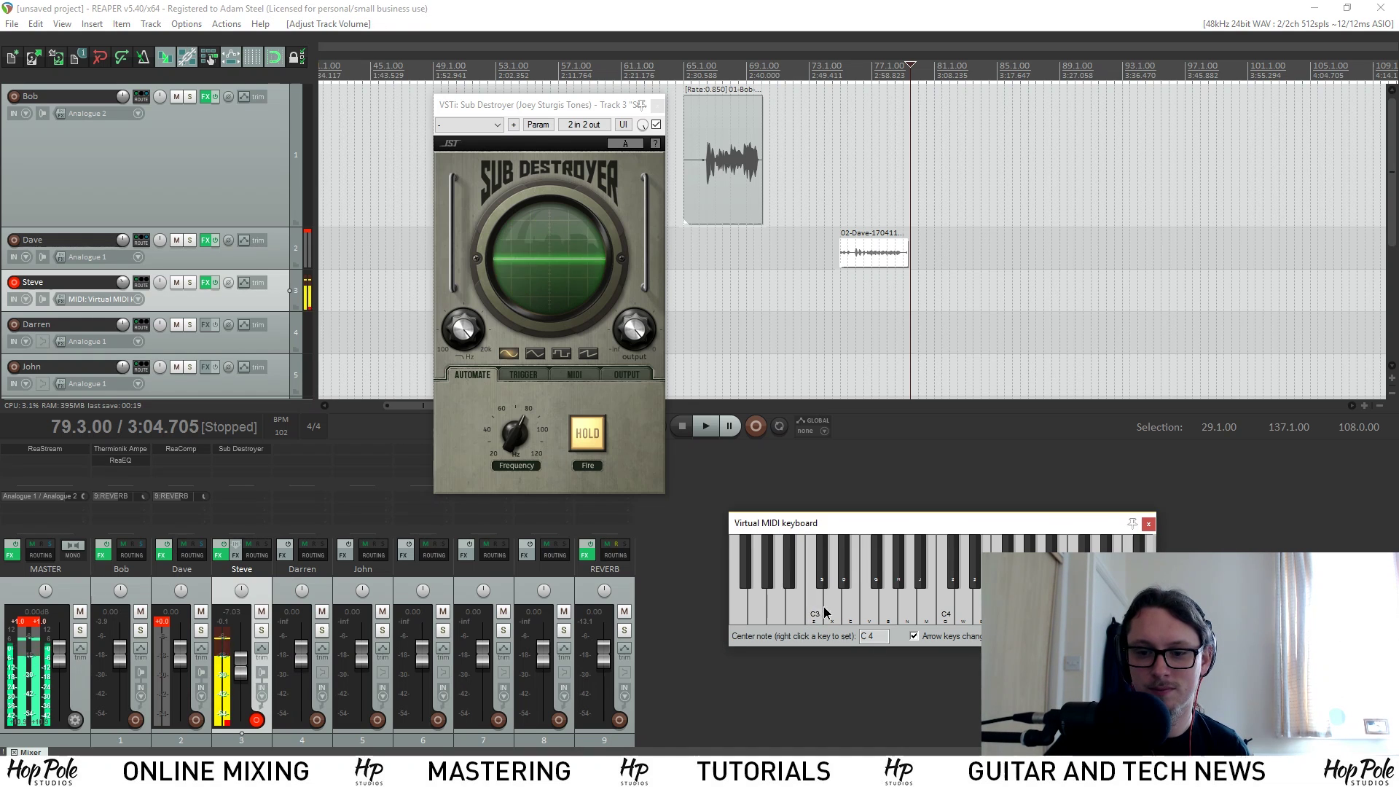
click(833, 614)
click(851, 614)
click(870, 614)
click(888, 615)
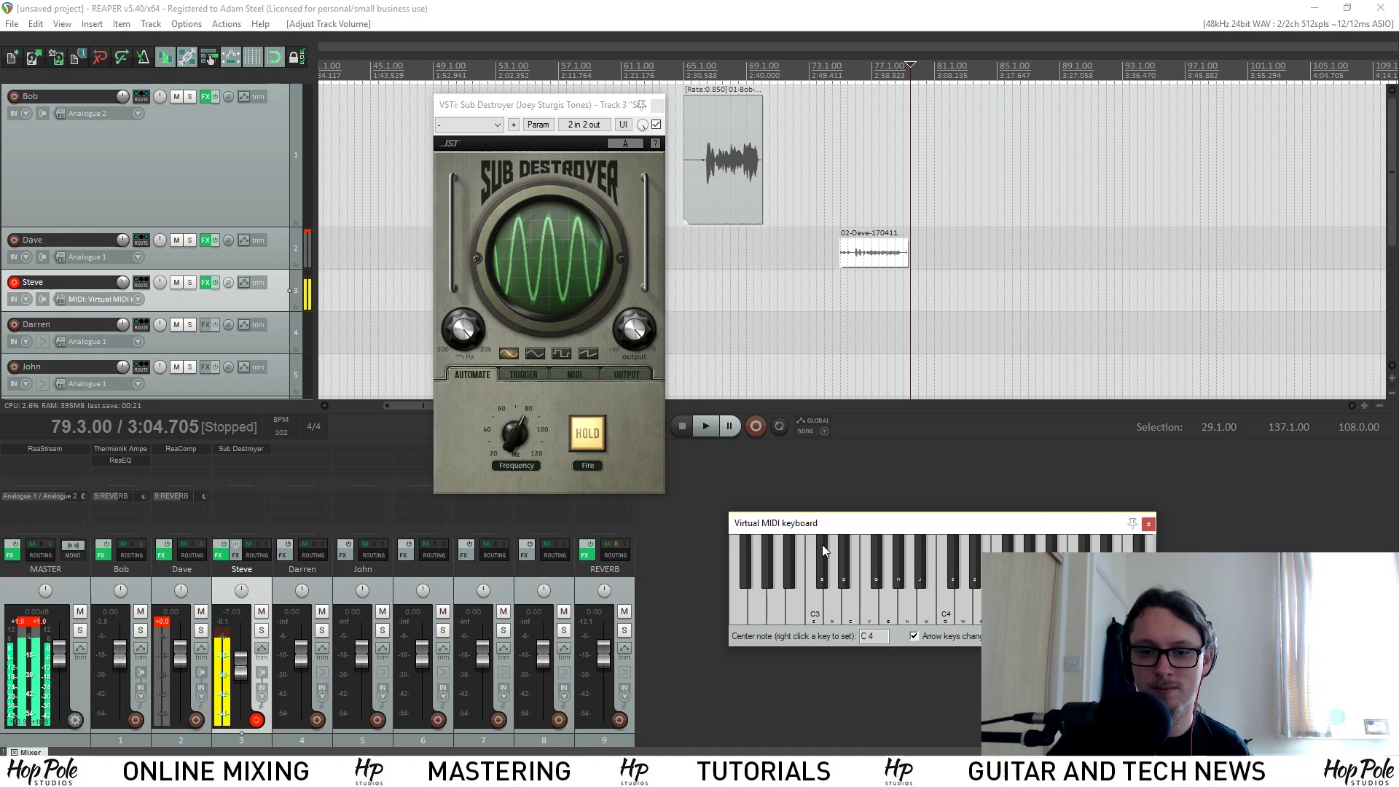
- Try Sub Destroyer's Hold control, raise the End Frequency slightly in its Trigger settings, and fire a test sound
click(587, 435)
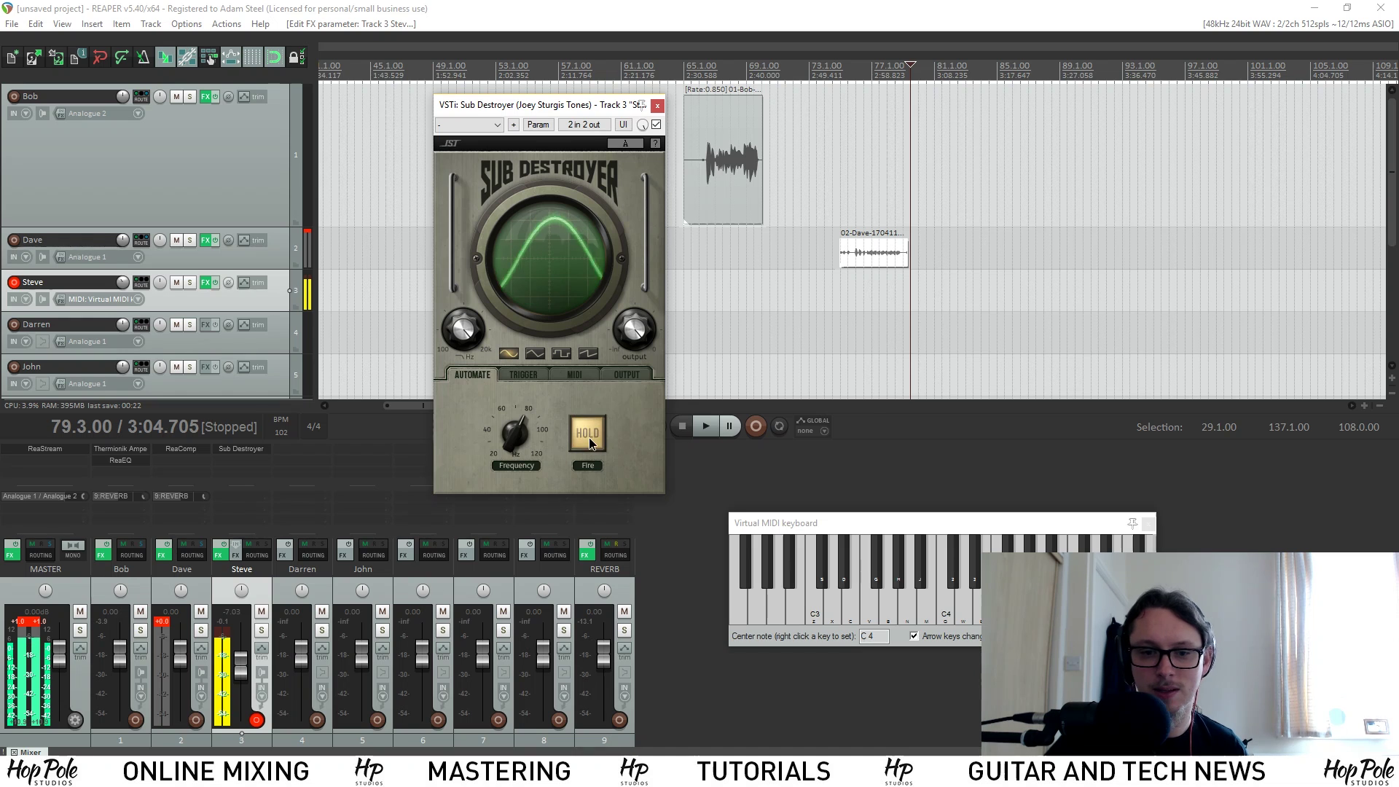
click(516, 372)
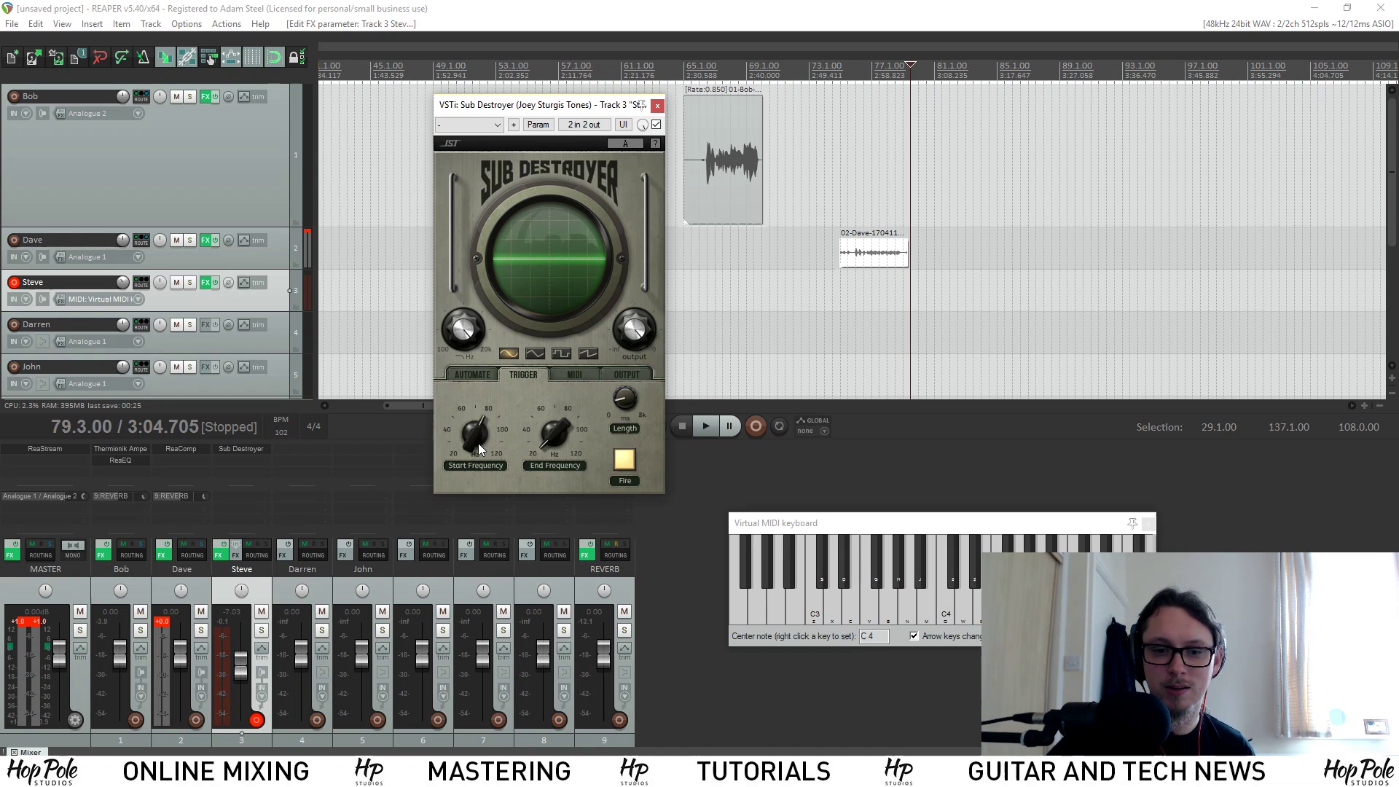
drag(478, 443, 564, 430)
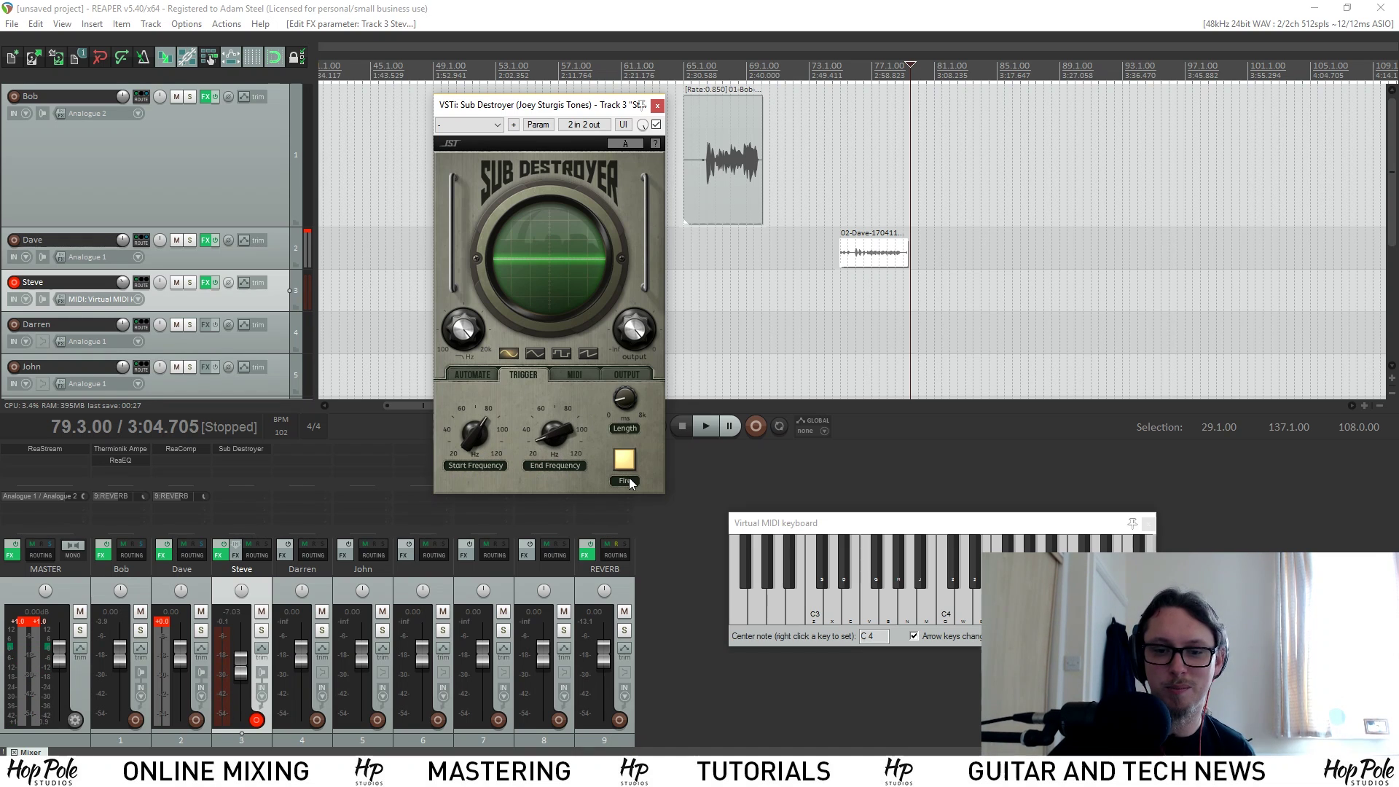
click(626, 480)
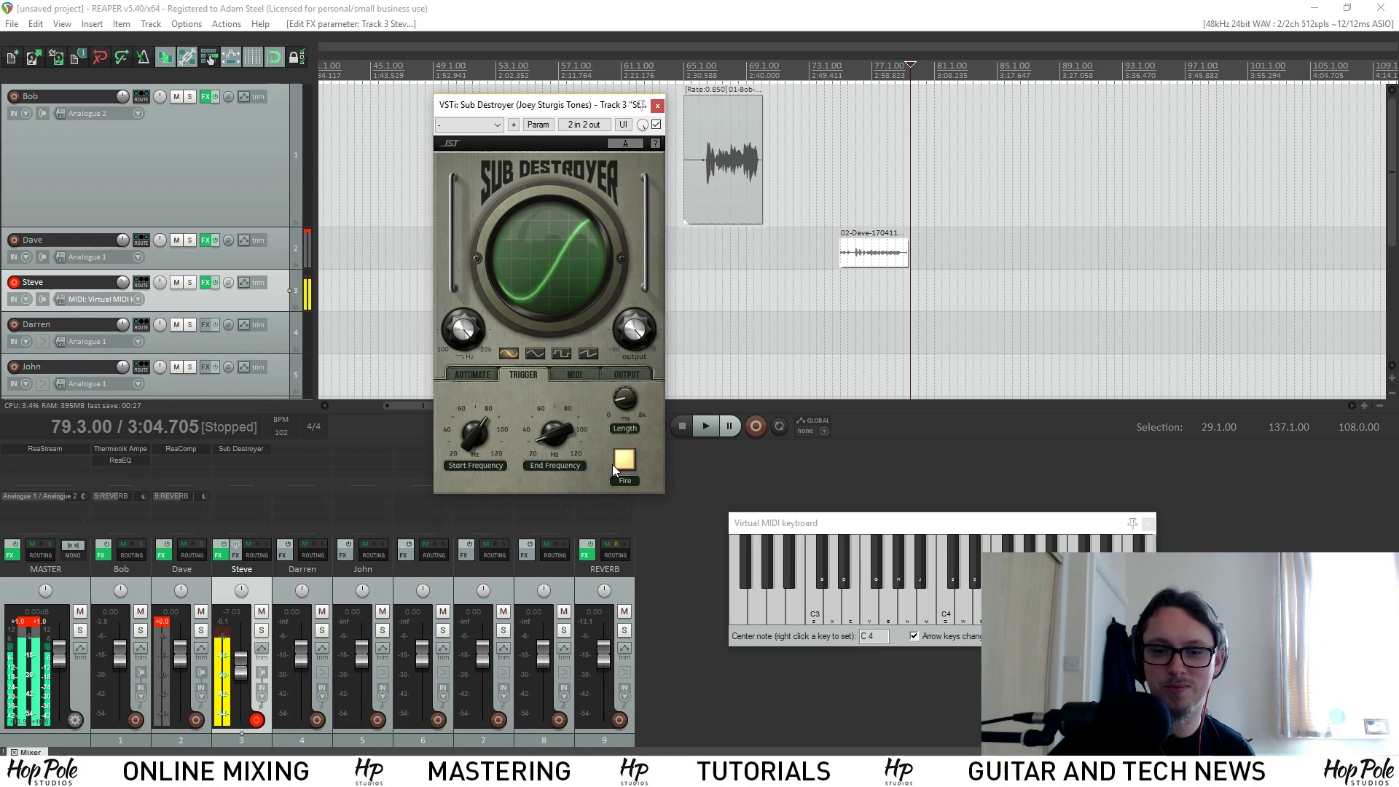
click(920, 613)
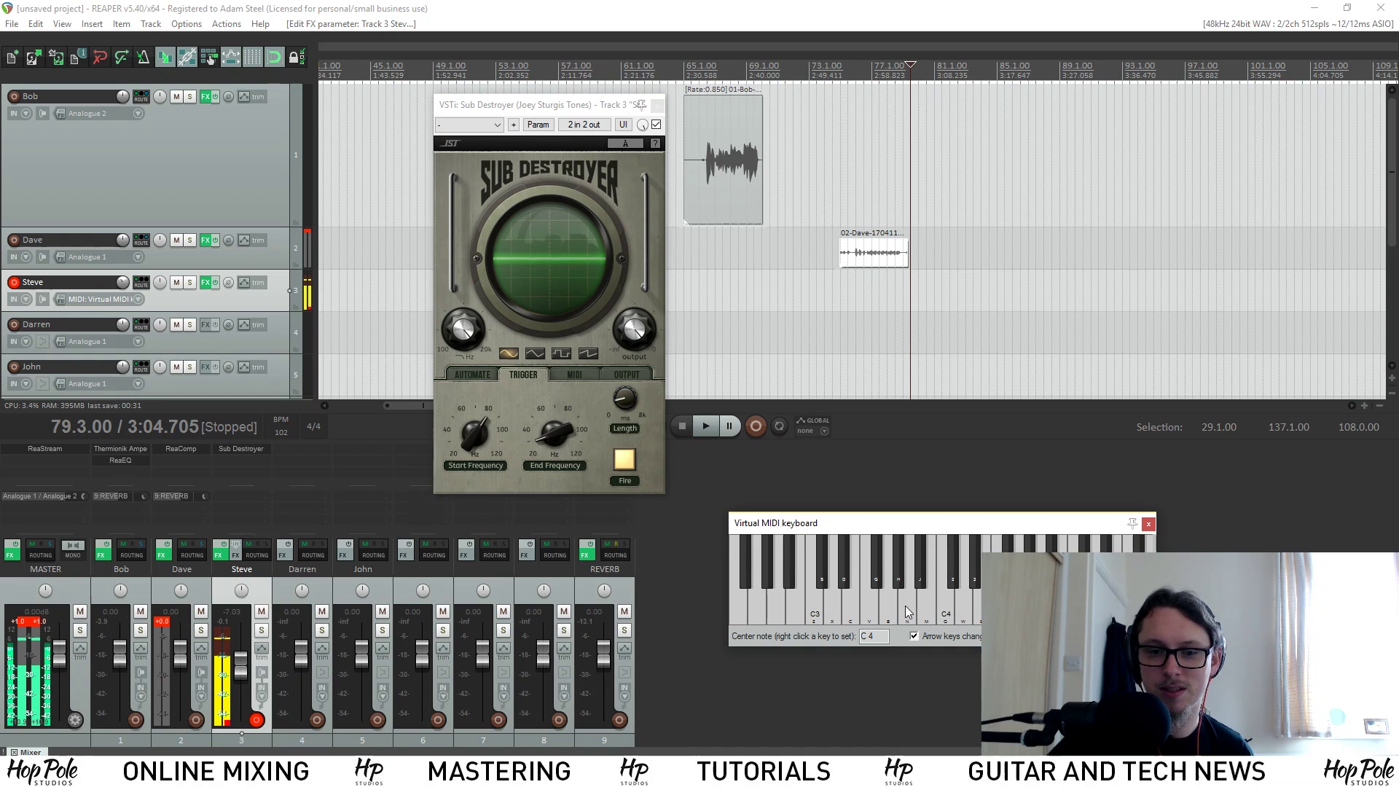
- Enable the metronome, record a short virtual-keyboard melody as MIDI on the third track from 79.3.00, and stop
click(149, 60)
click(756, 427)
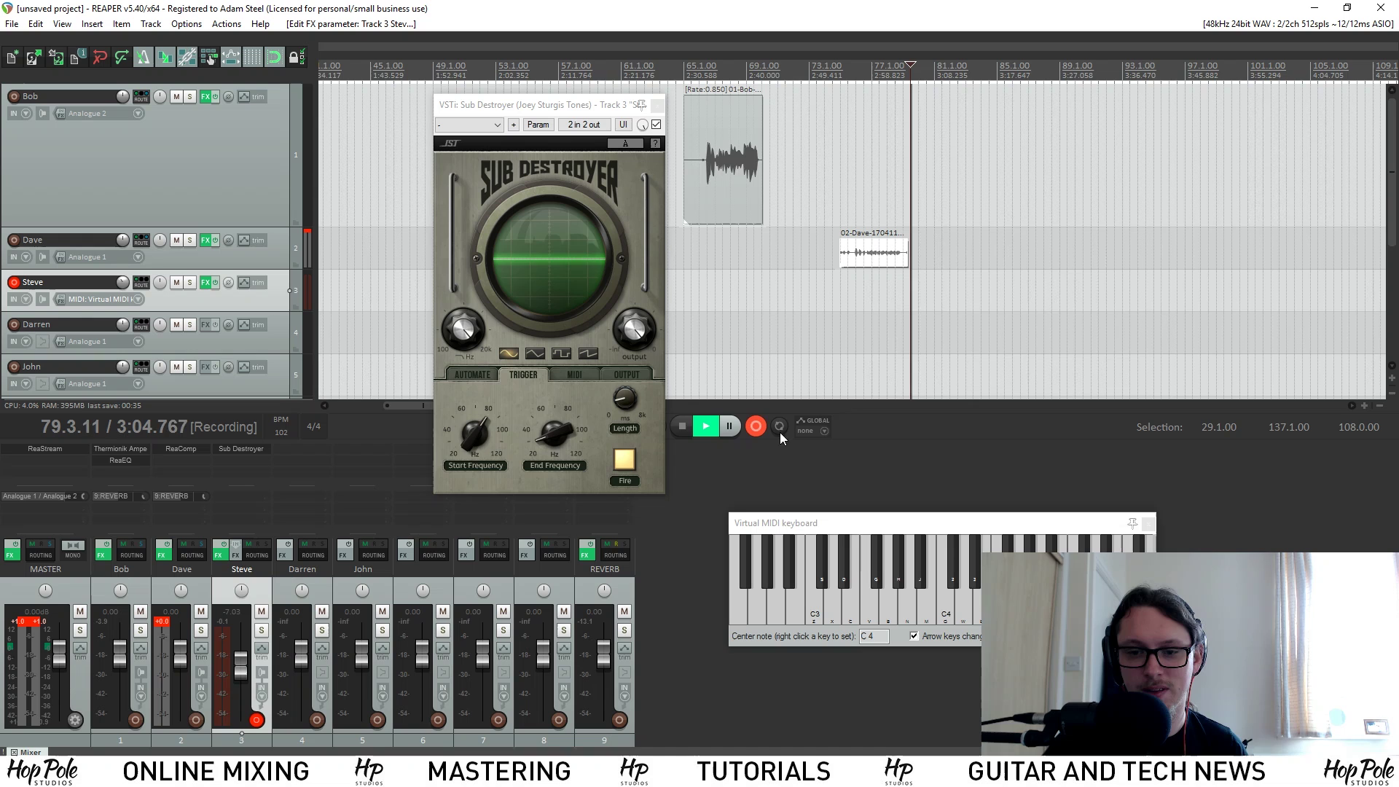
click(816, 609)
click(890, 608)
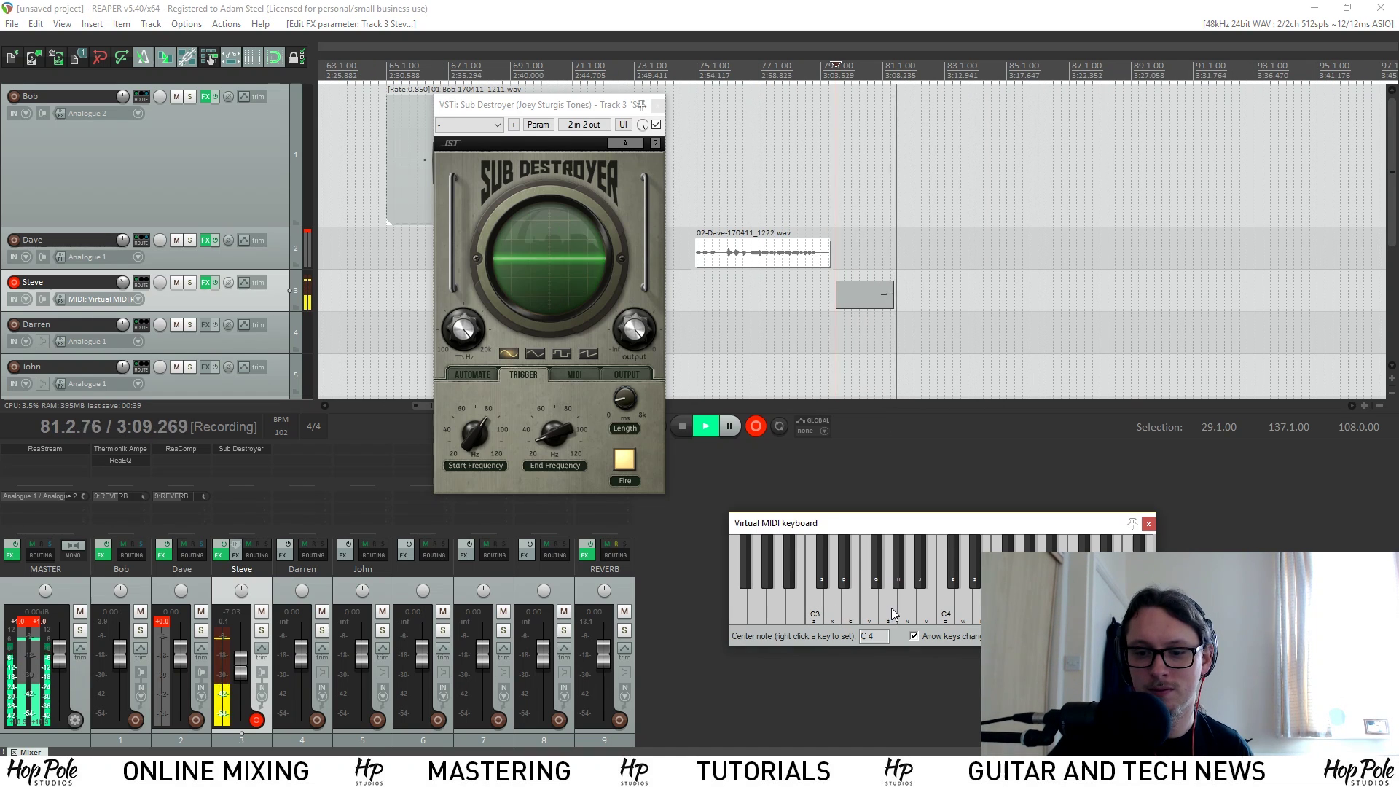
click(898, 607)
click(877, 608)
click(873, 560)
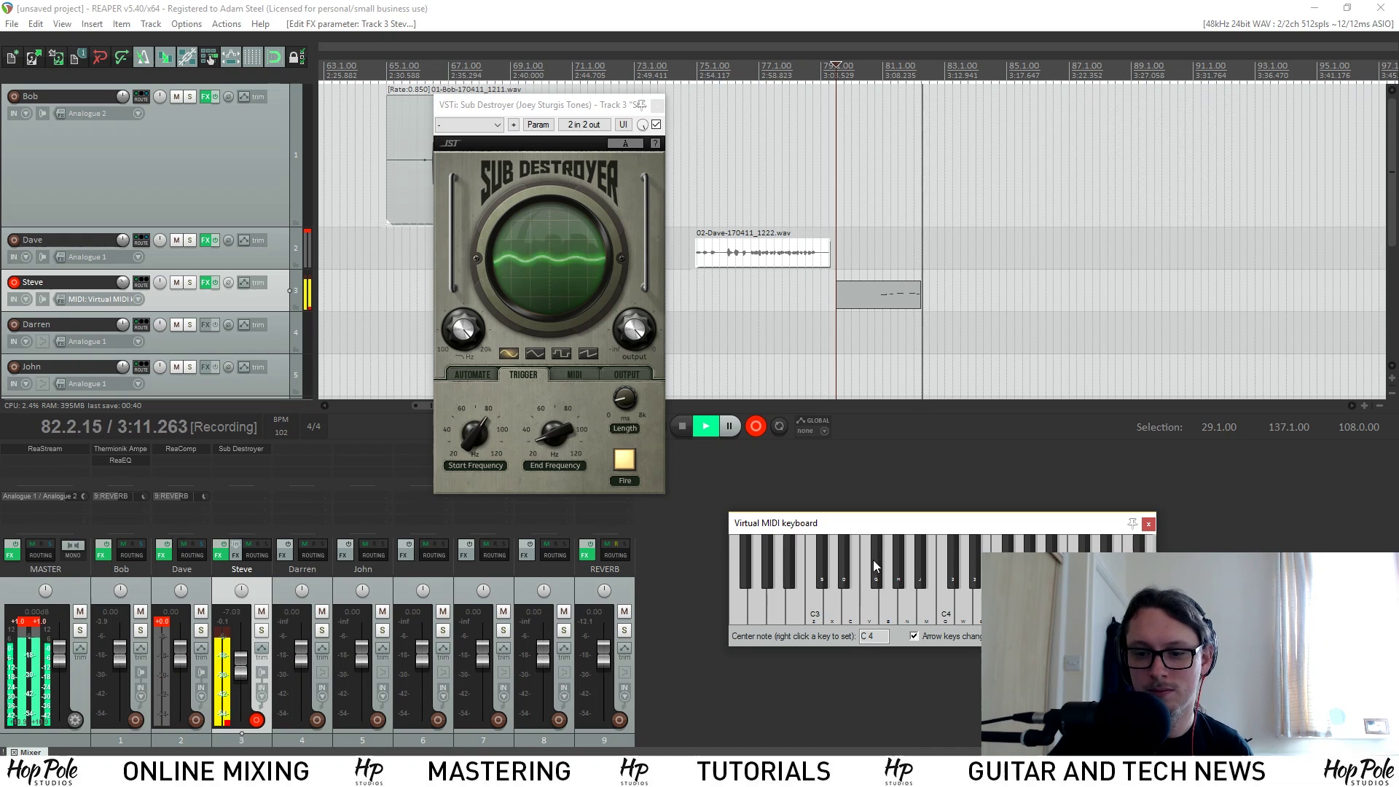
click(881, 593)
click(815, 608)
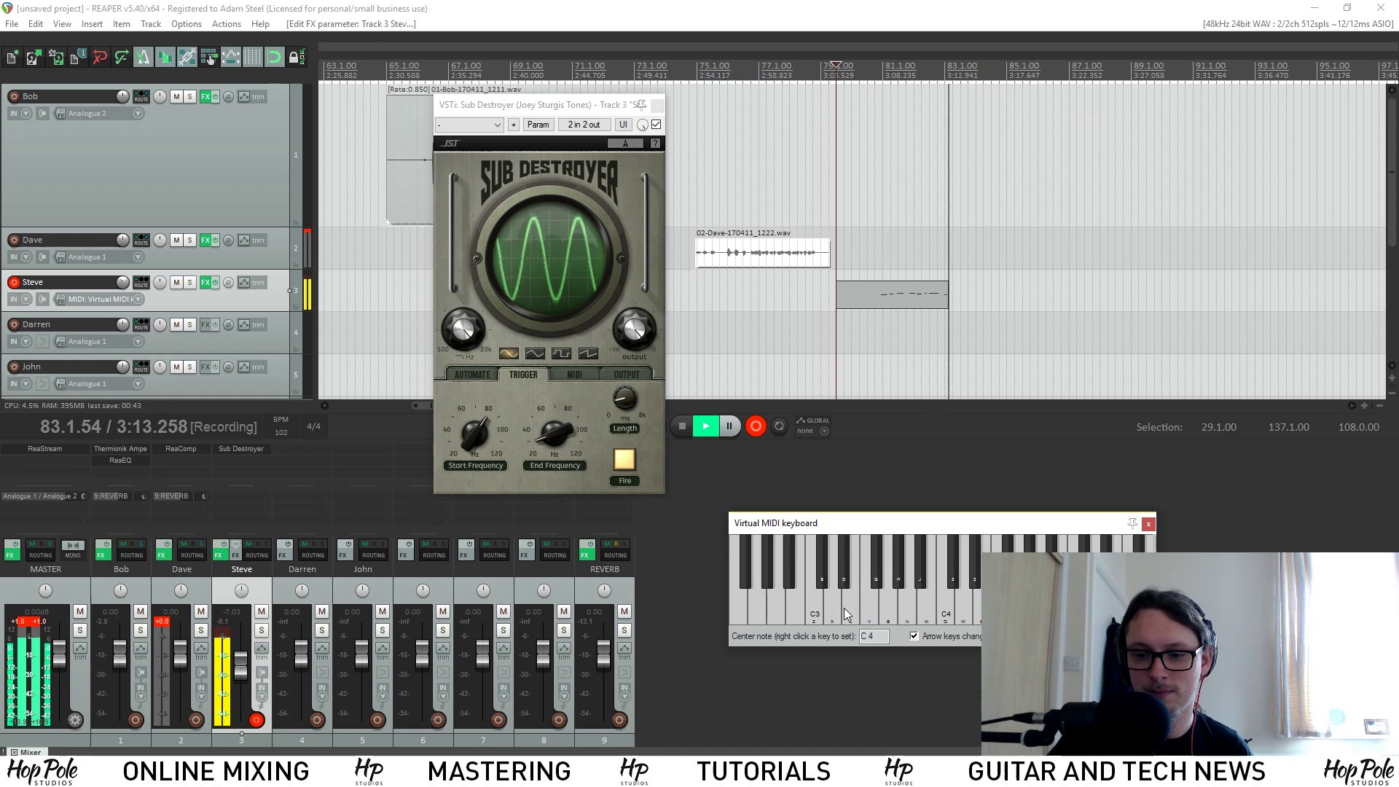
click(852, 611)
click(906, 610)
click(888, 610)
click(868, 615)
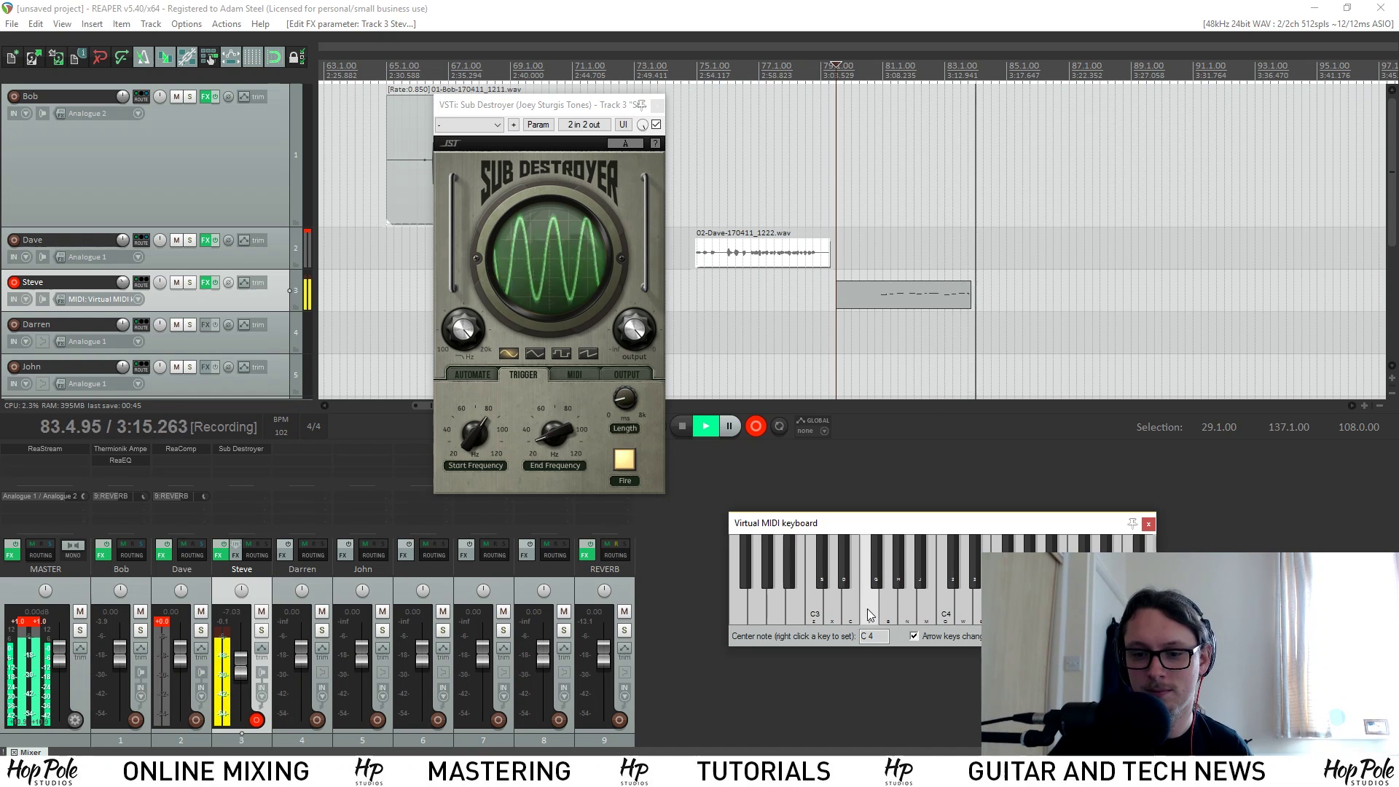
click(851, 616)
click(833, 616)
click(821, 619)
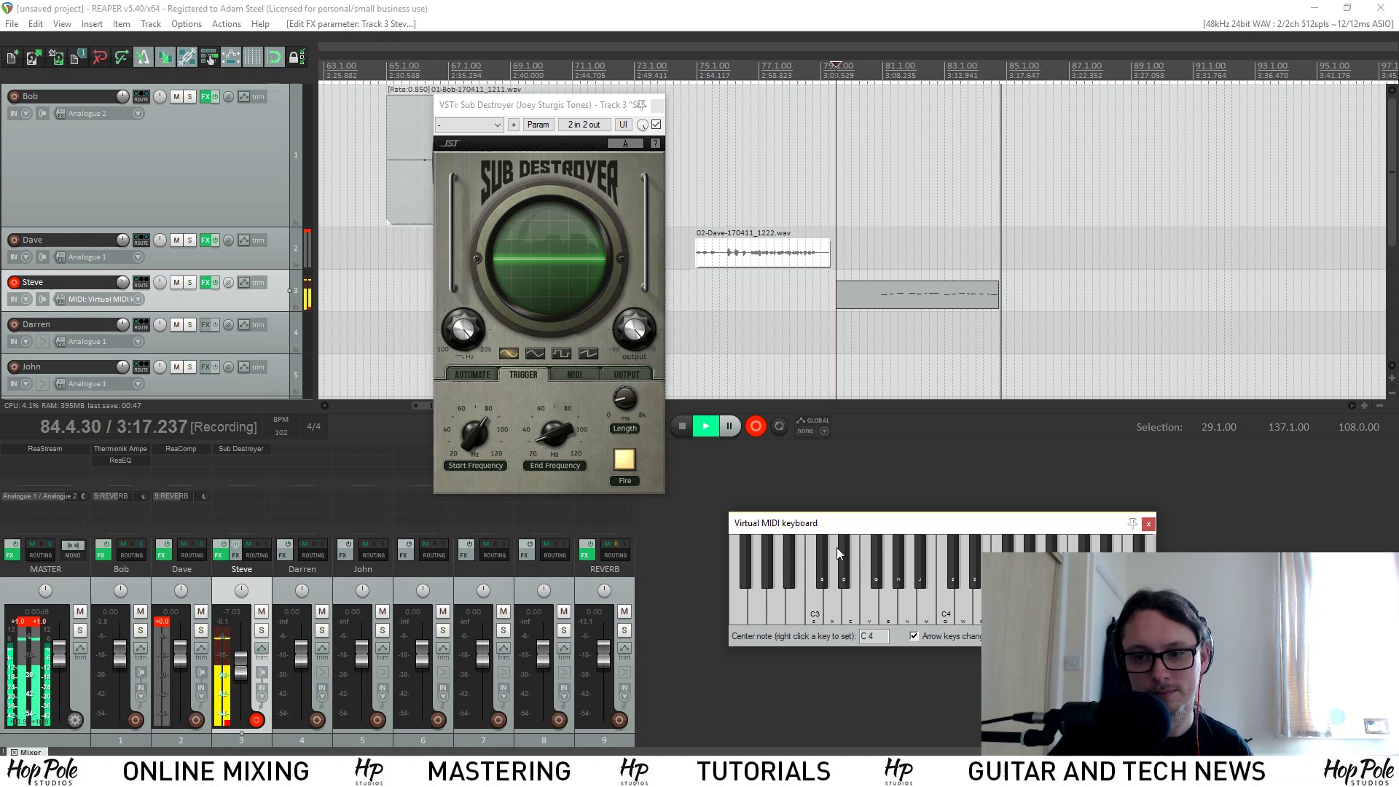
key(space)
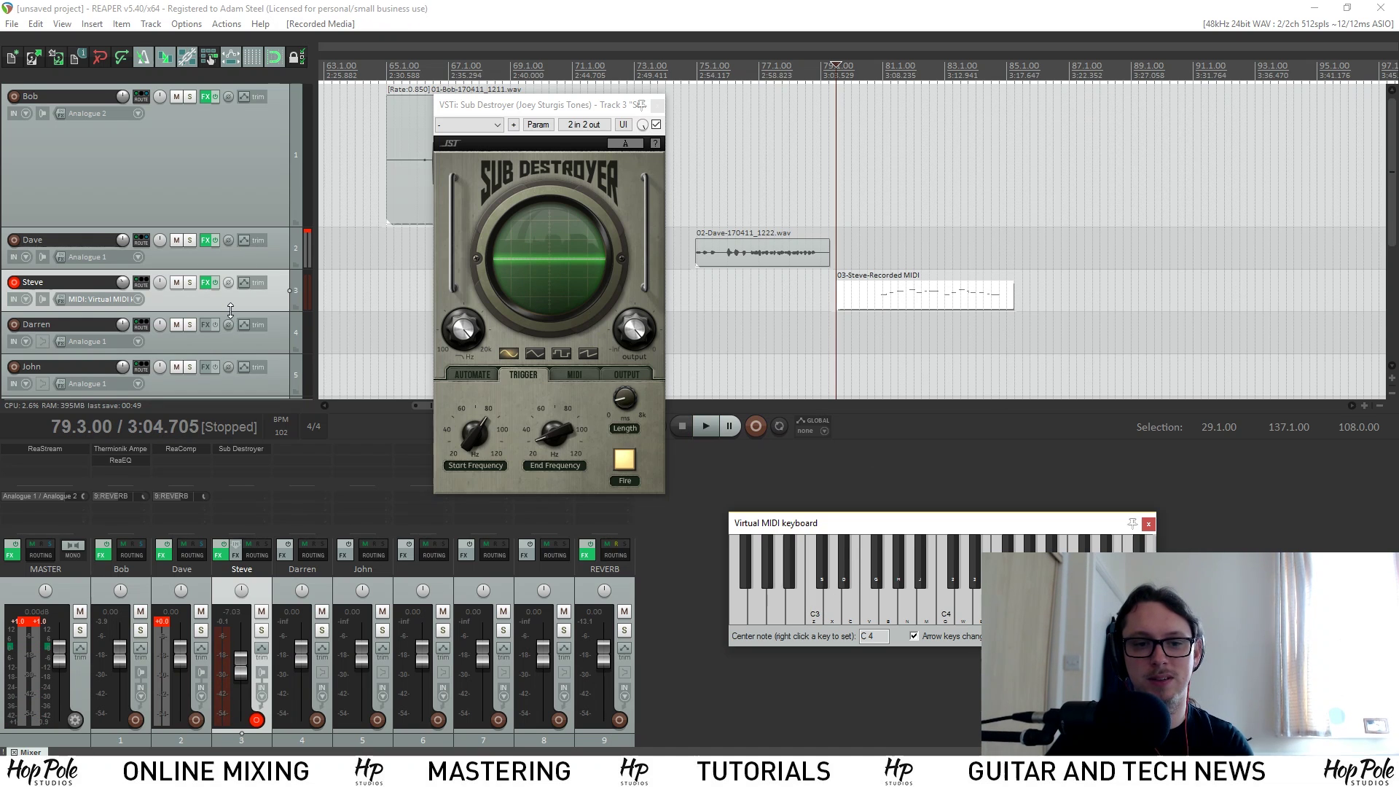
- Enlarge the third track to examine its recorded MIDI notes, and review its MIDI input choices without changing them
drag(230, 310, 234, 399)
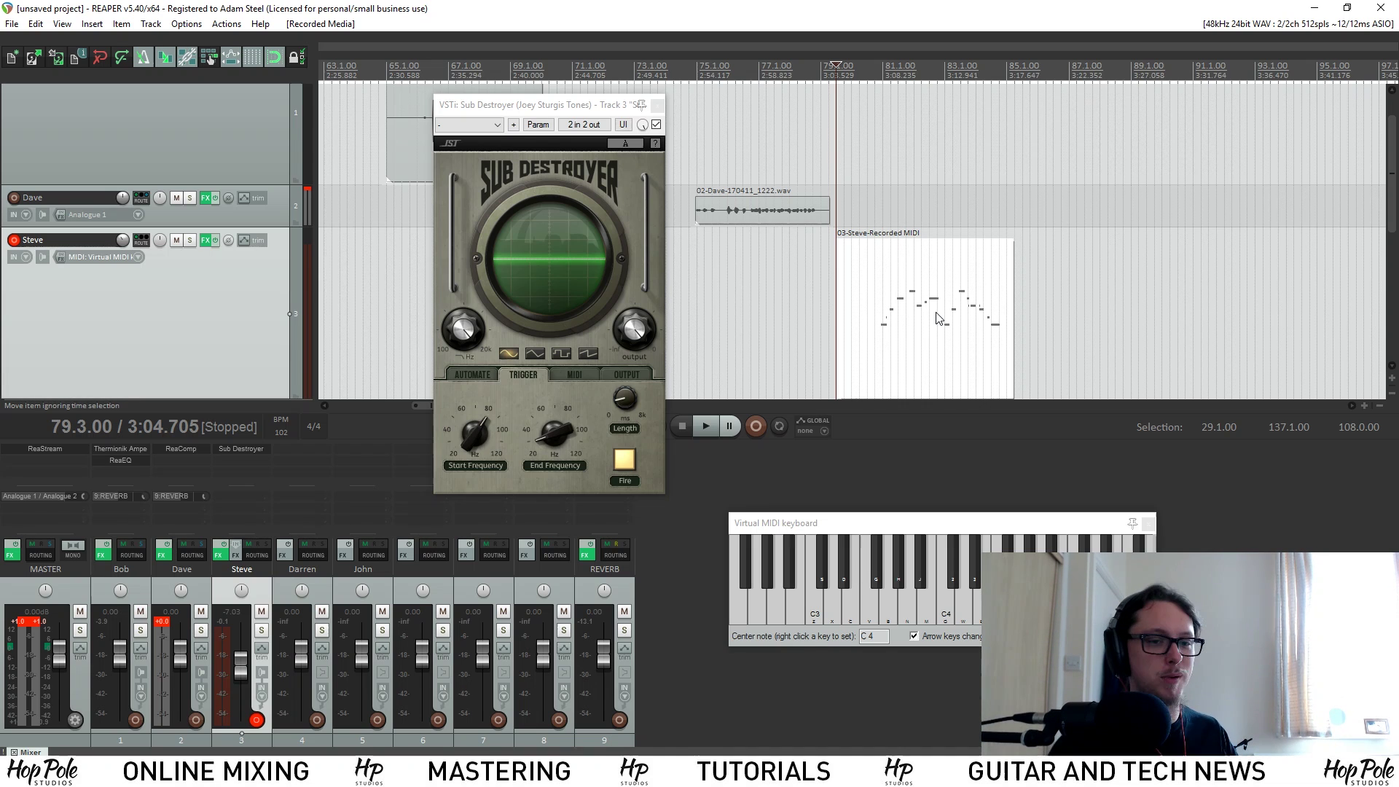
click(120, 259)
mouse_move(175, 303)
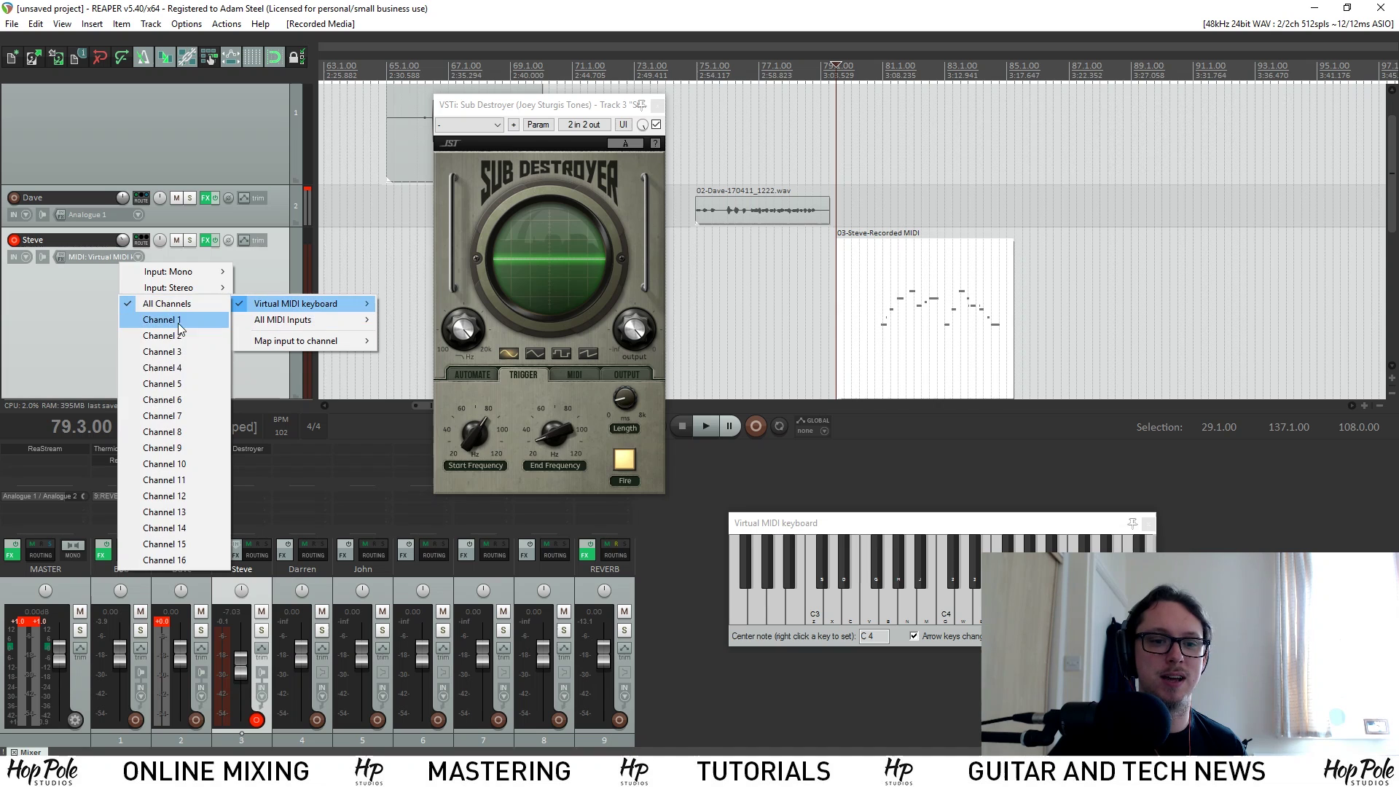
click(59, 302)
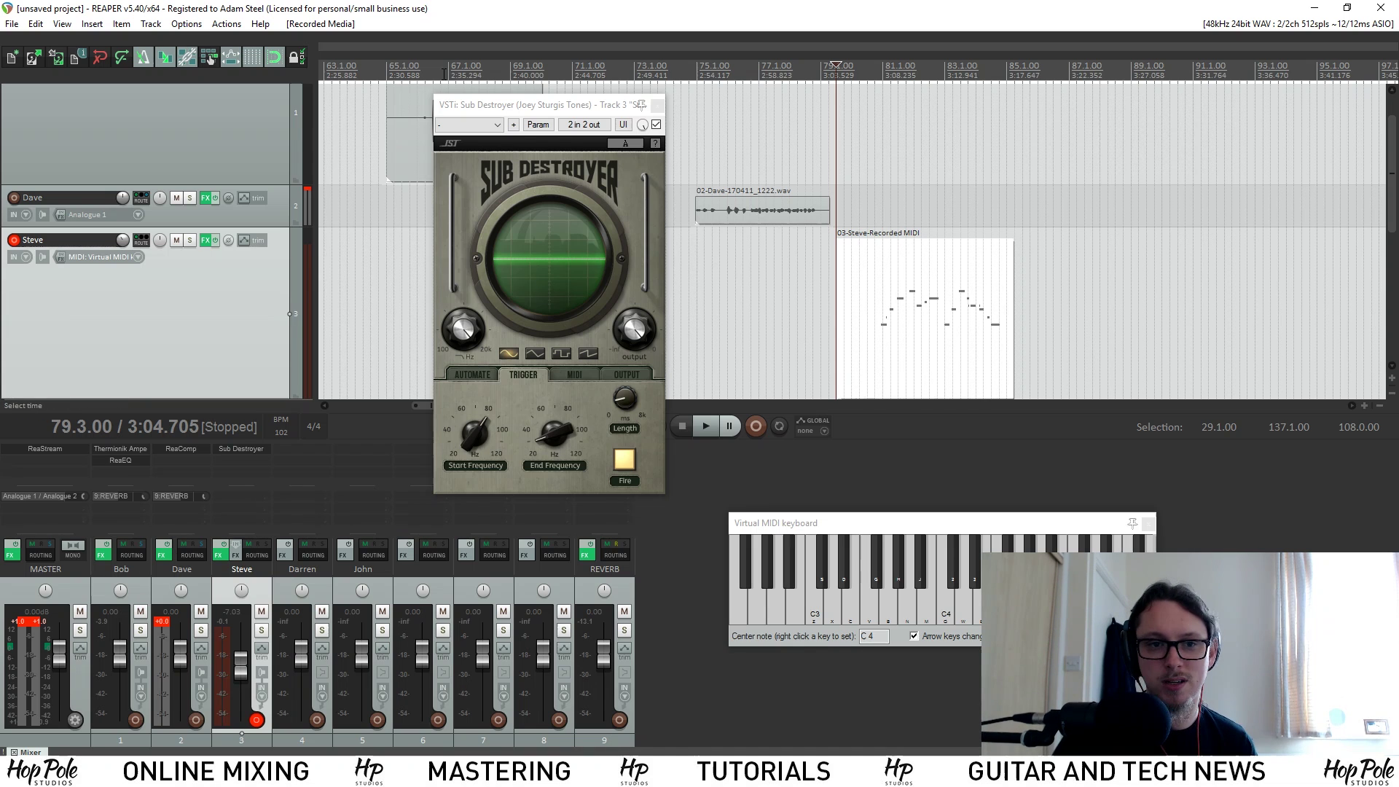
- Try several time selections in the empty timeline area around the third track's recorded MIDI item
drag(1053, 204, 1224, 218)
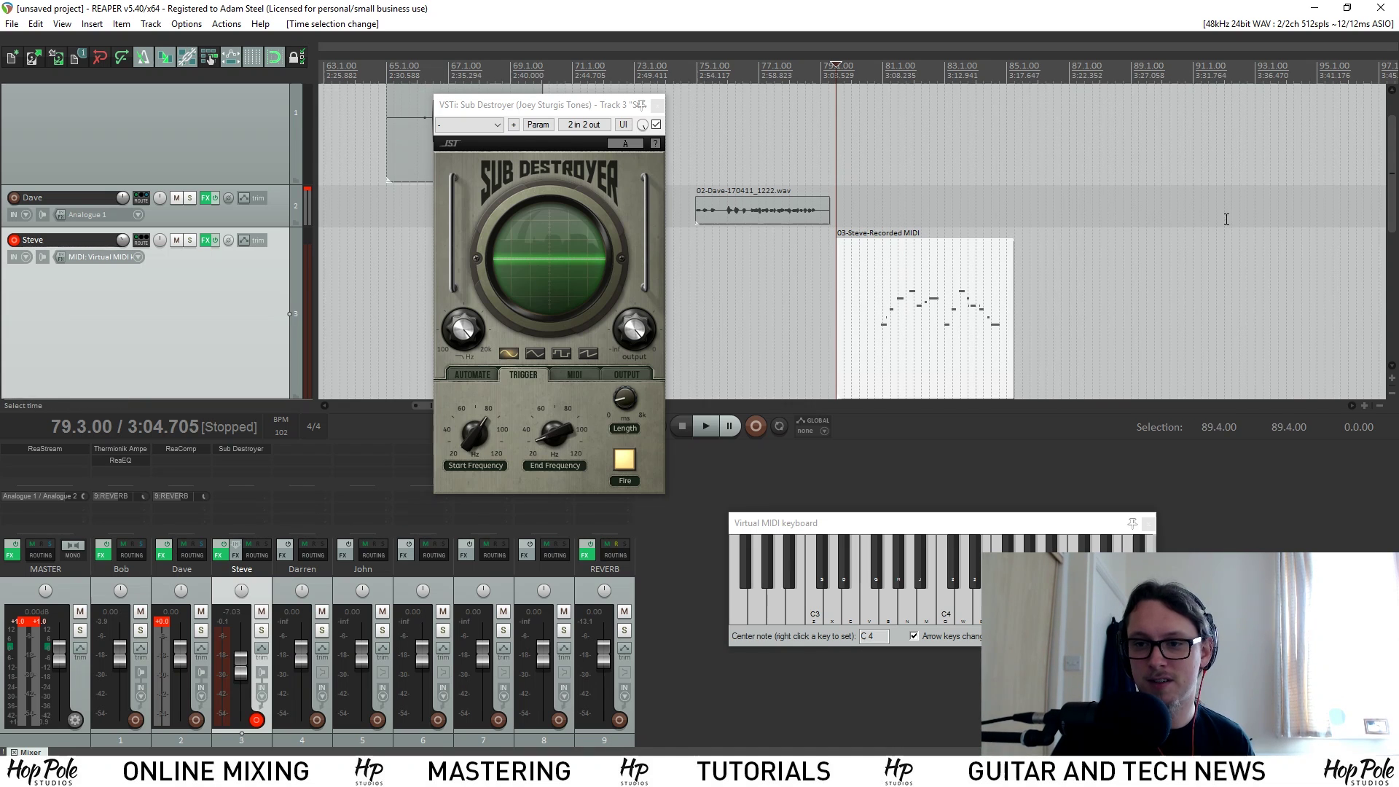
drag(837, 187, 1136, 184)
drag(1224, 180, 890, 142)
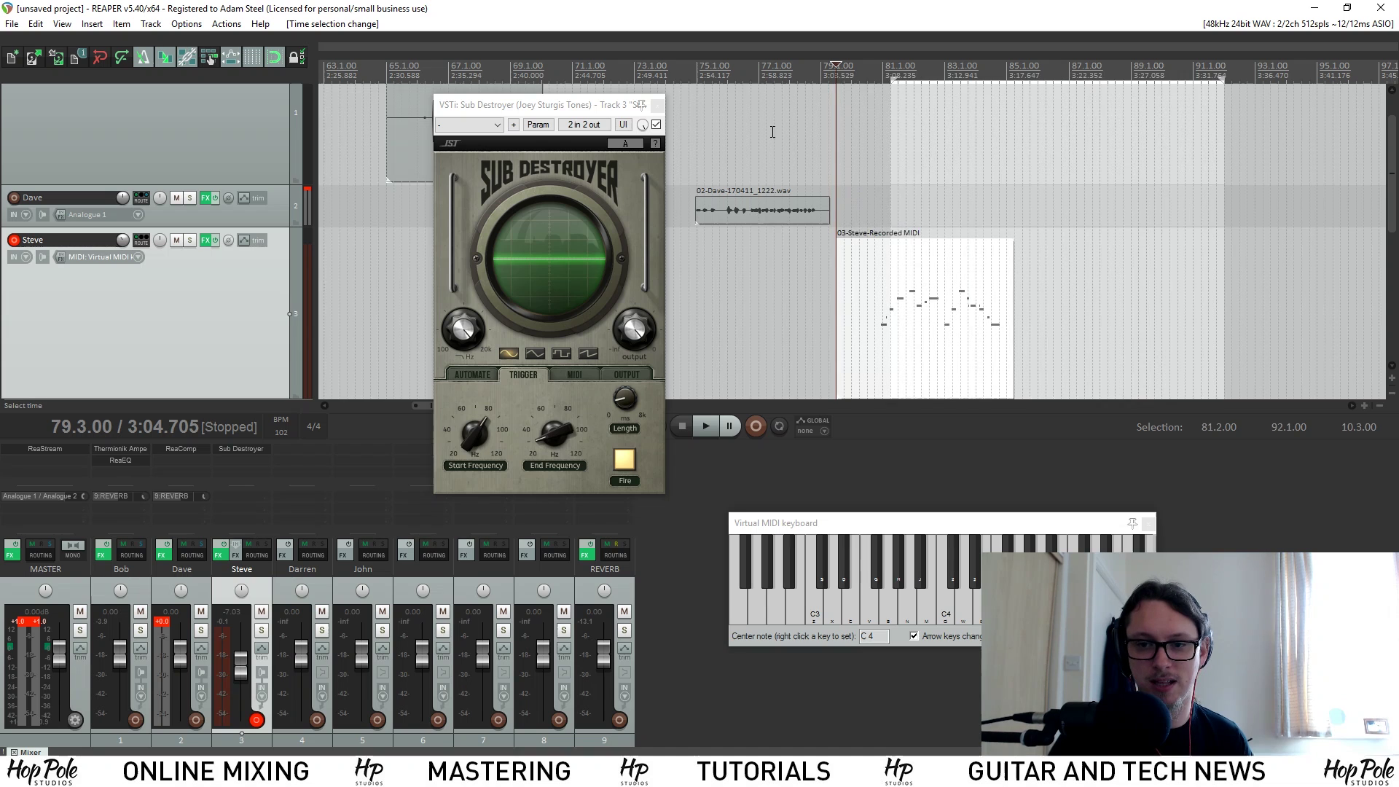
drag(752, 133, 875, 139)
drag(1178, 191, 1132, 187)
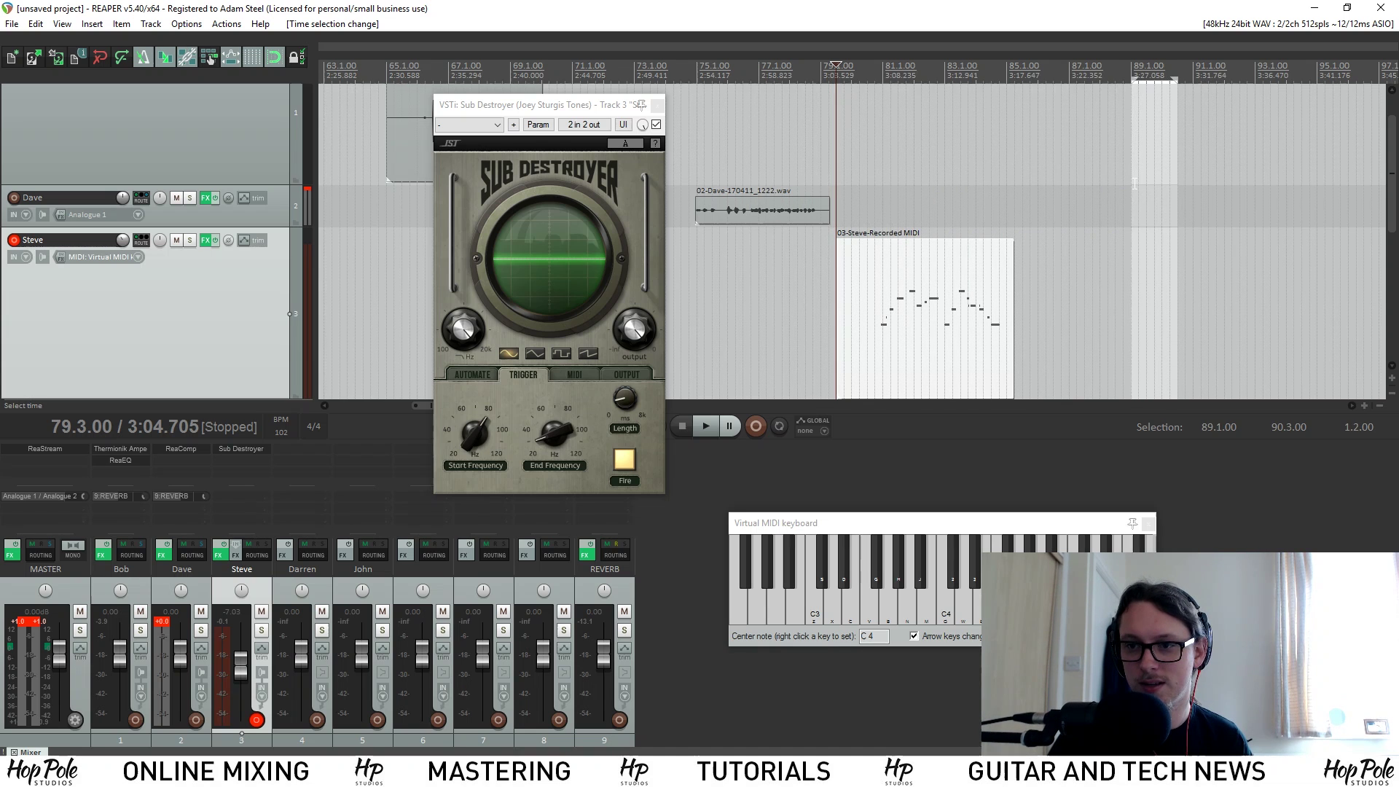
- Select the time range from 88.1.00 to 90.1.00 and insert a new MIDI item there on the third track
scroll(1134, 186, up, 4)
drag(1044, 160, 1208, 182)
click(92, 24)
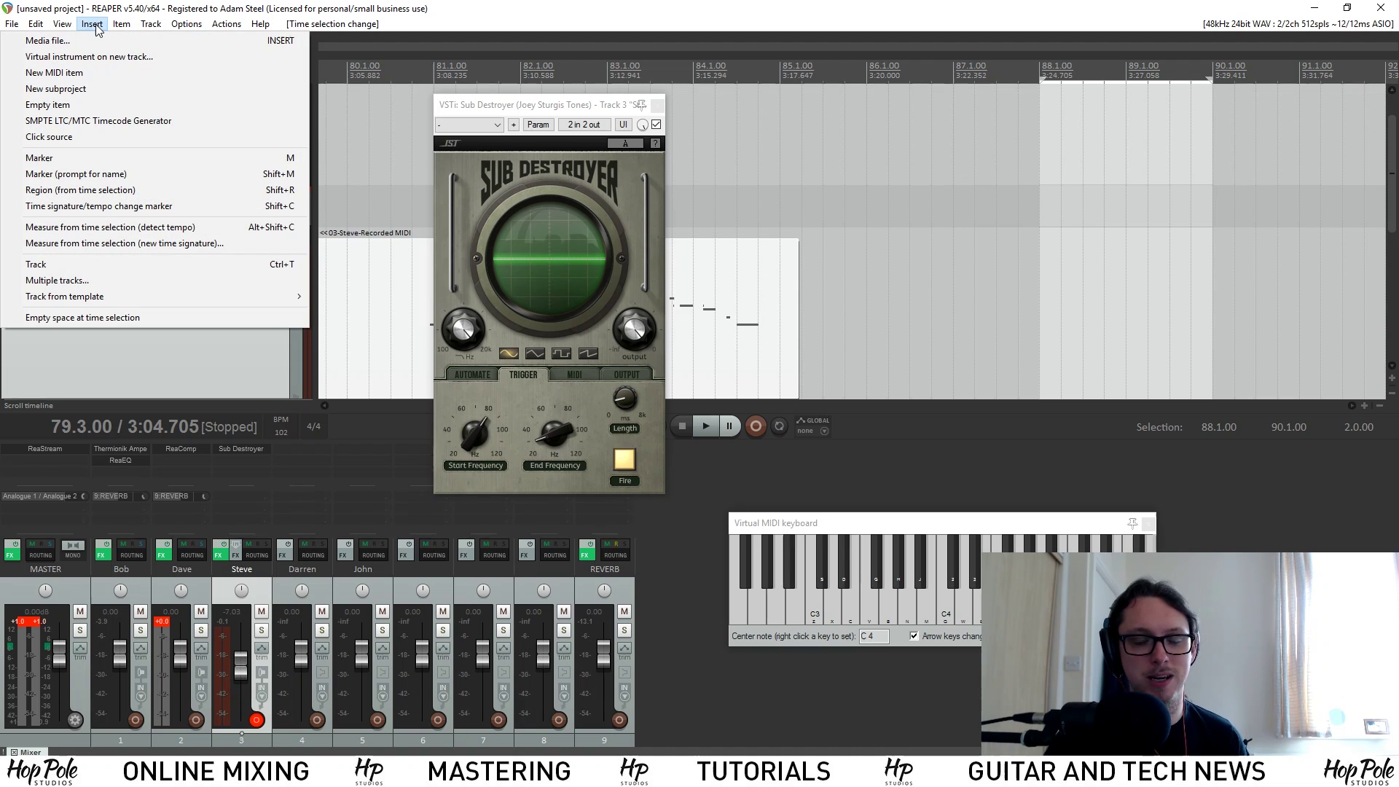
click(73, 73)
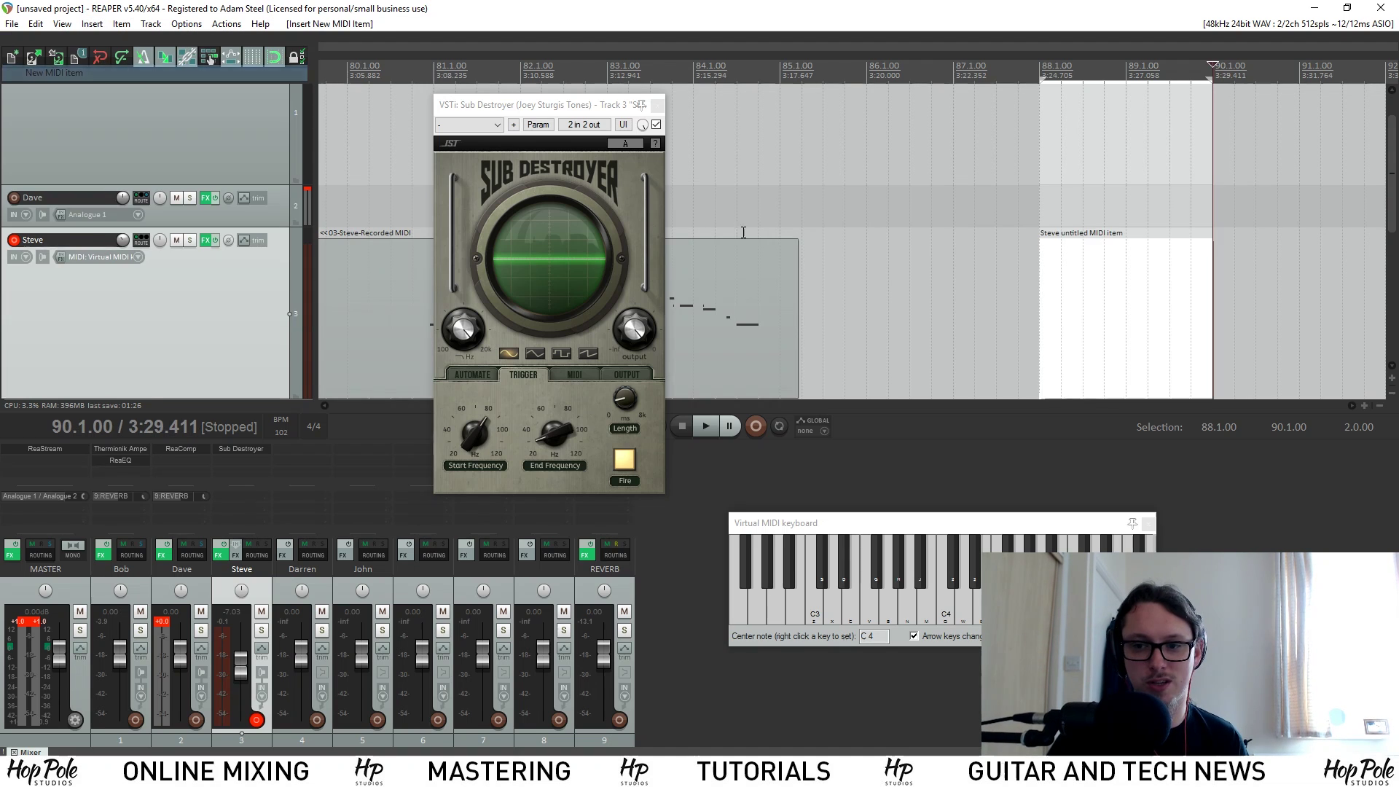
- Close the Sub Destroyer window and open the third track's new empty MIDI item in the MIDI editor
scroll(1074, 303, down, 3)
click(657, 106)
scroll(799, 347, up, 3)
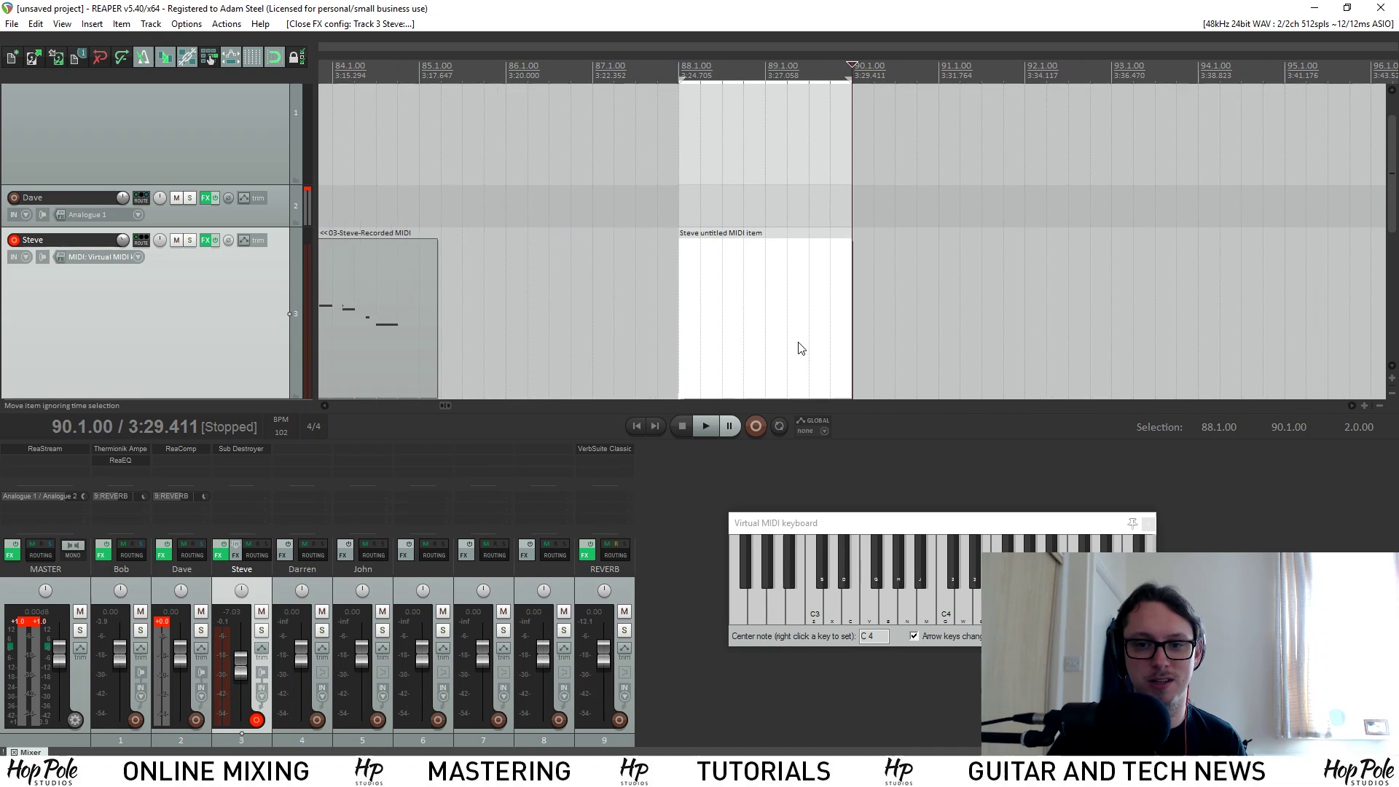
double_click(717, 319)
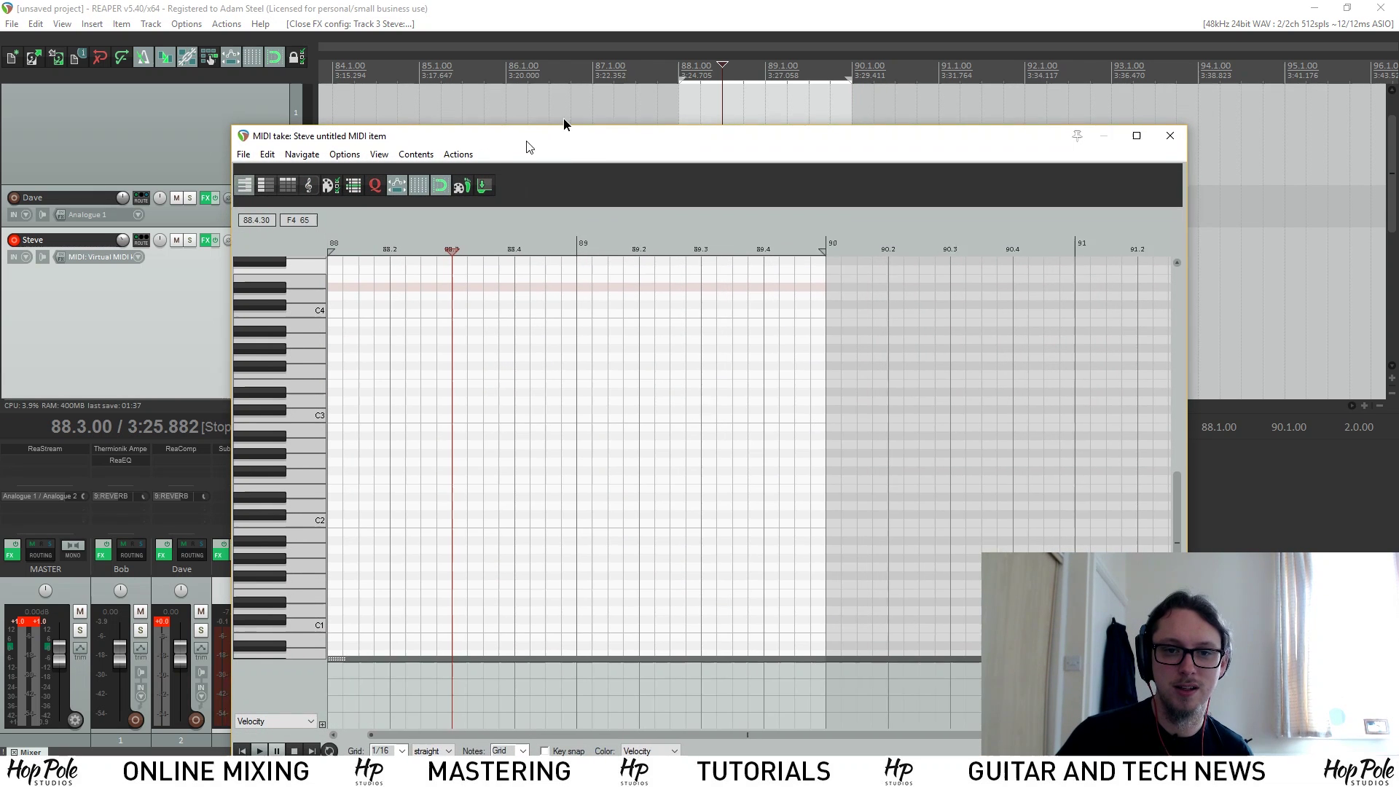
drag(529, 147, 570, 118)
scroll(452, 327, down, 4)
scroll(408, 328, up, 3)
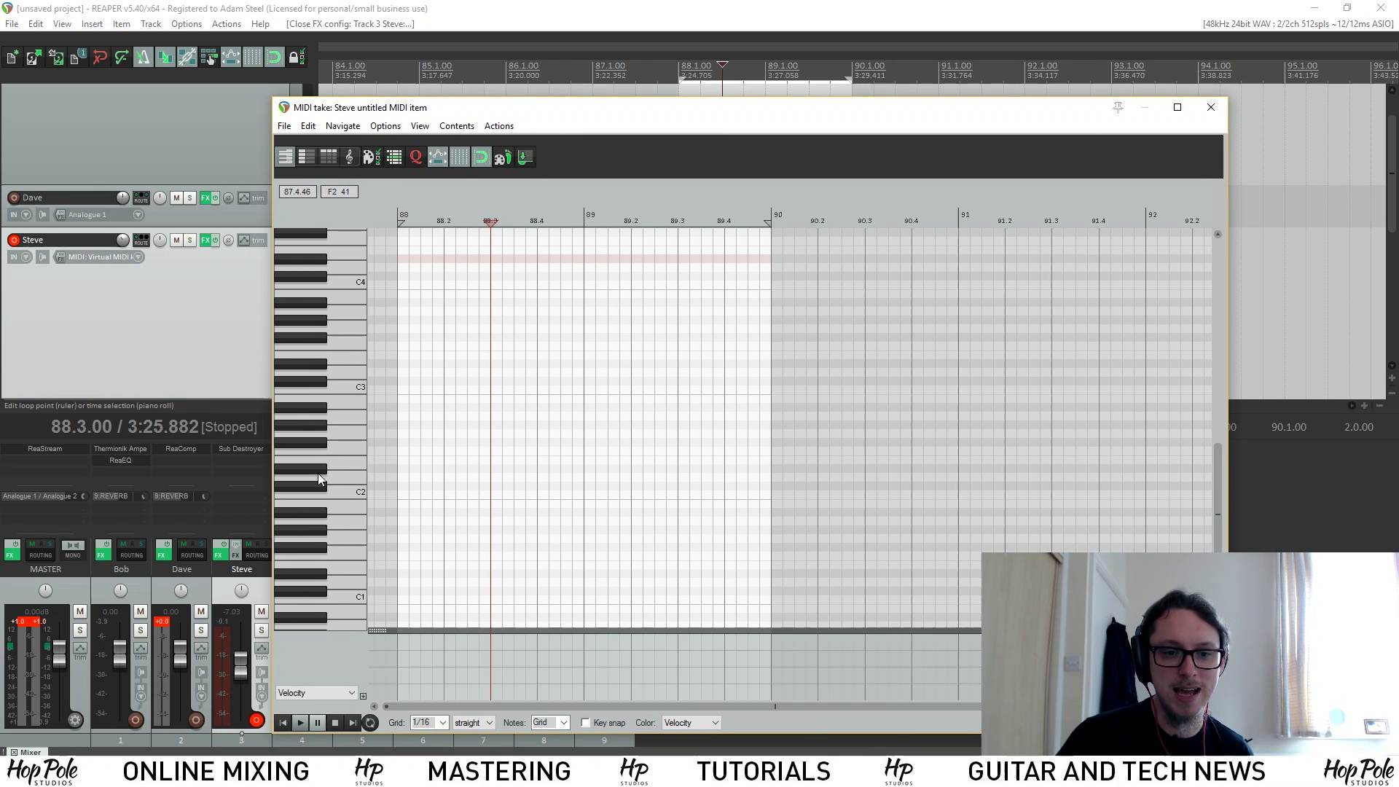
- Enter five rising 1/16 notes from C2 to E2, half a beat apart, starting at the beginning of measure 88
click(350, 498)
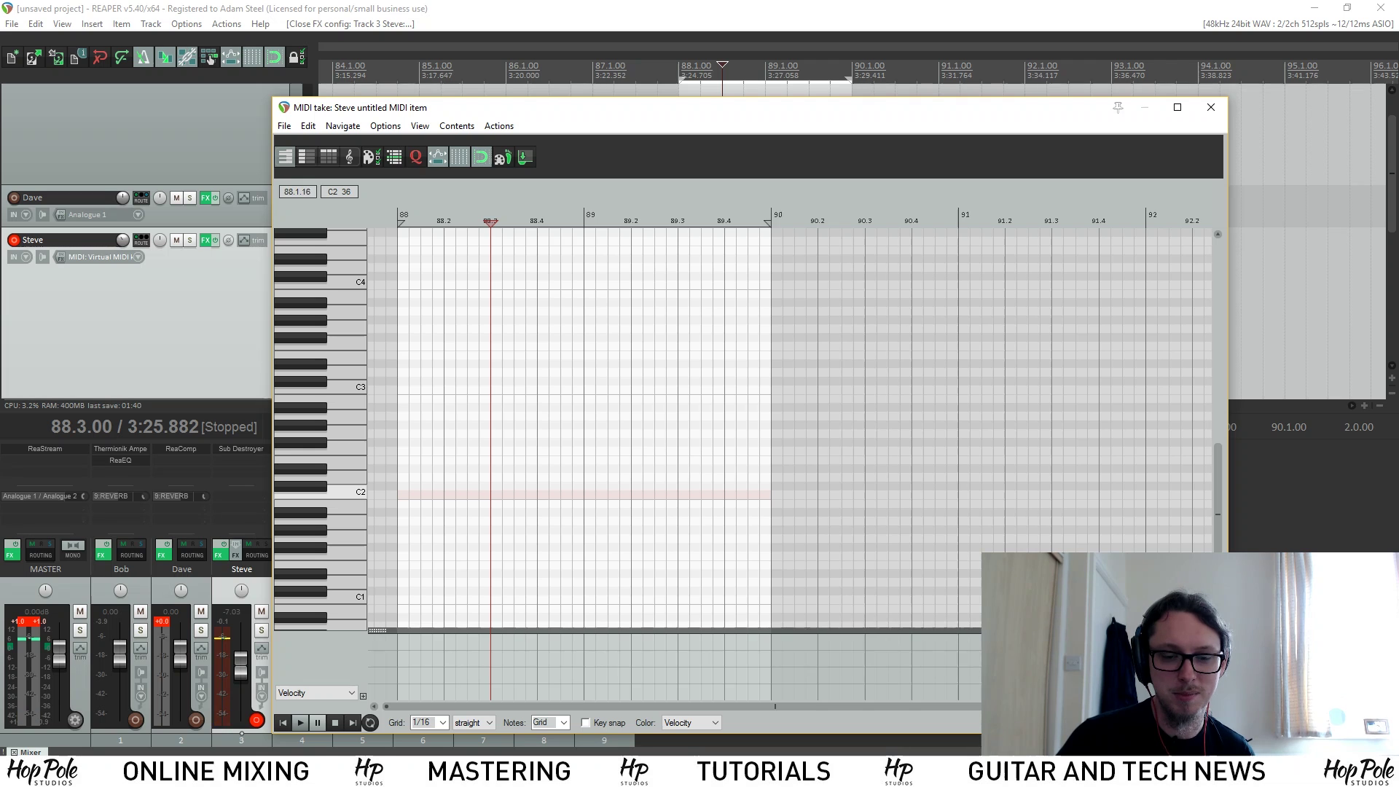
click(403, 494)
click(426, 485)
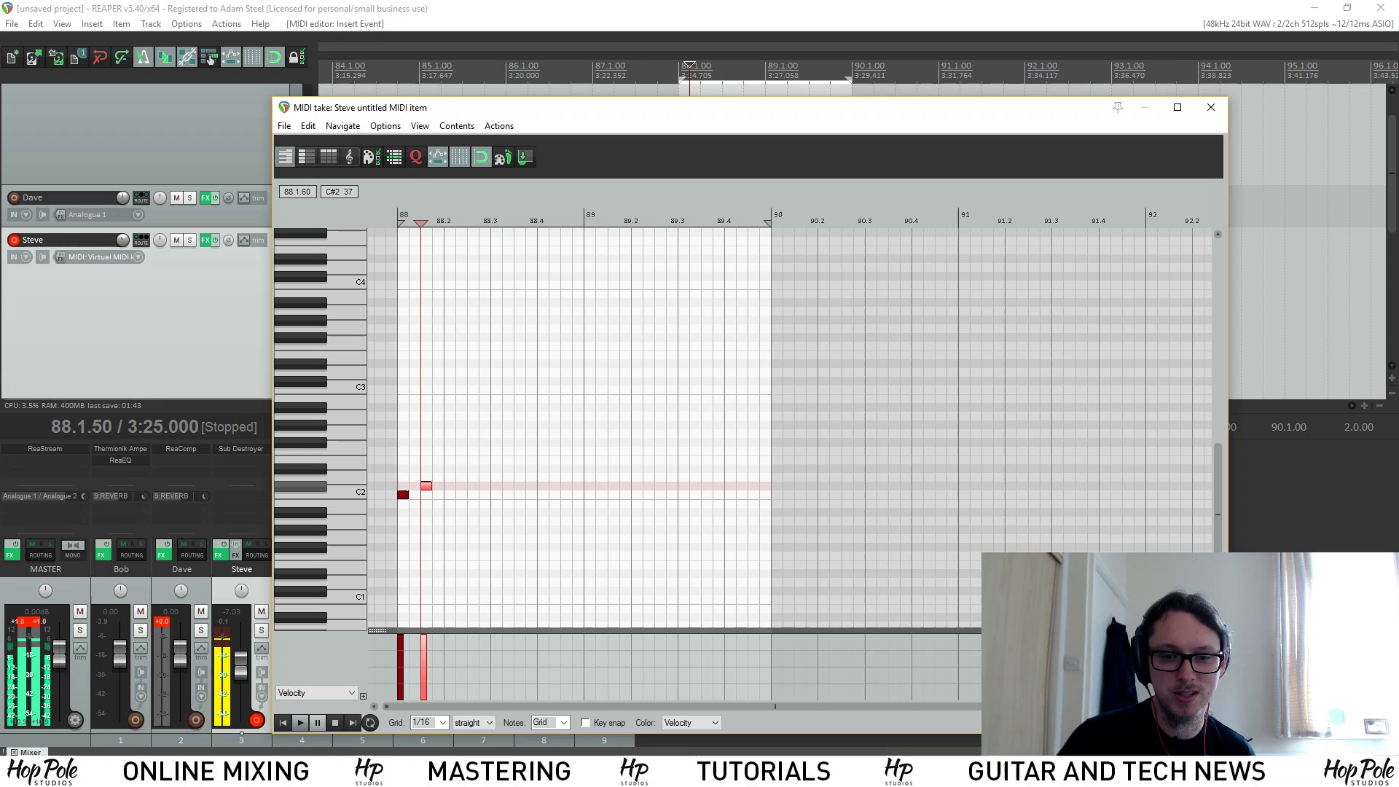
click(450, 476)
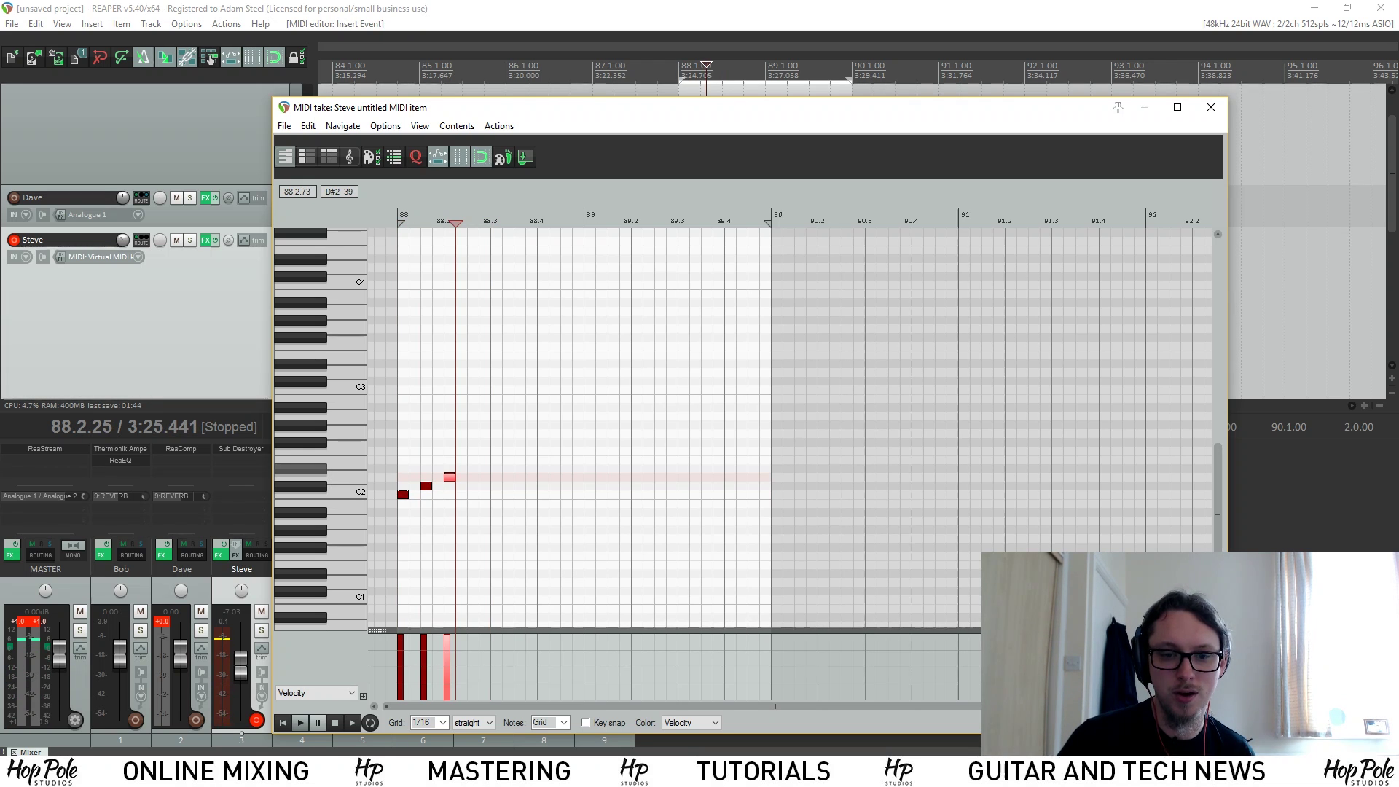
scroll(473, 475, up, 3)
click(530, 468)
click(572, 459)
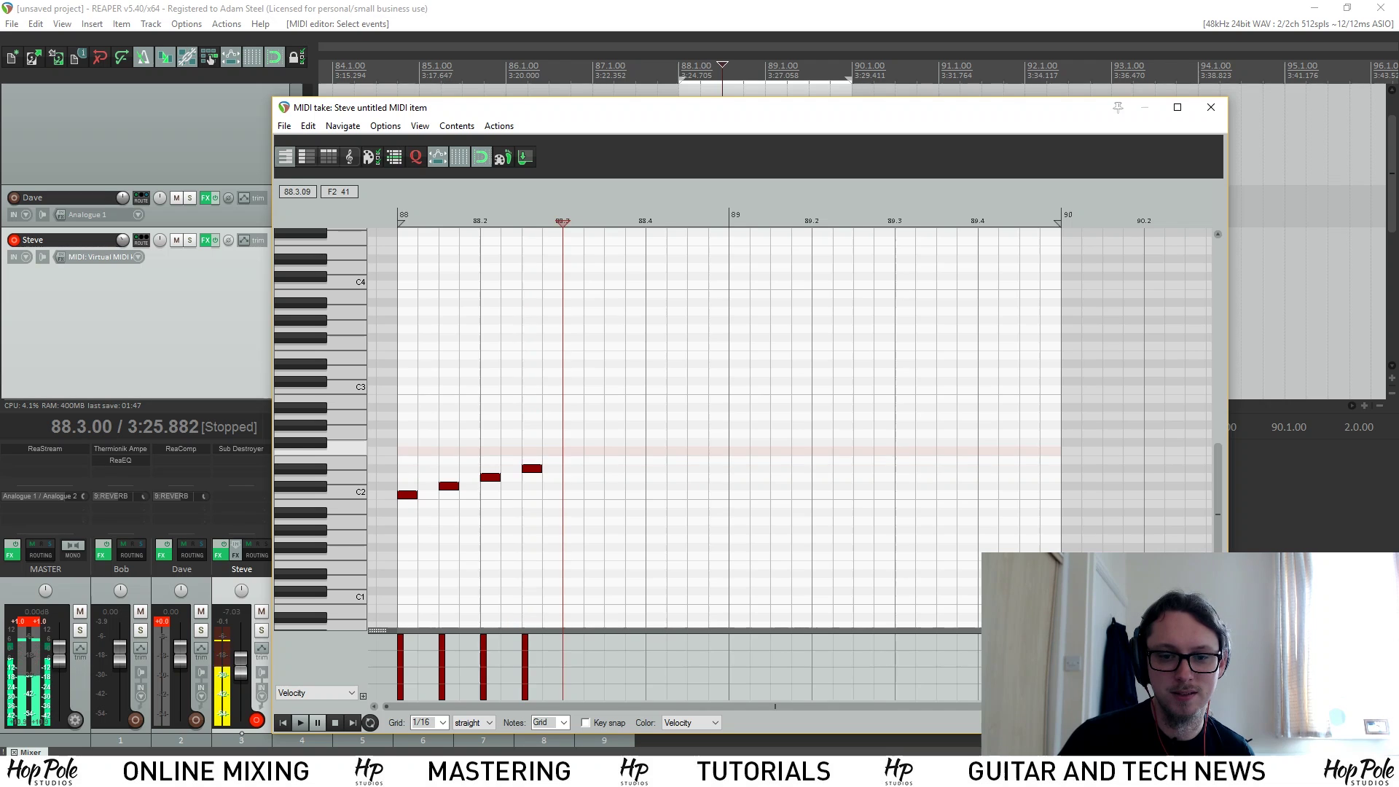
- Play the five entered notes from 88.1.00 in the MIDI editor and stop playback
click(388, 223)
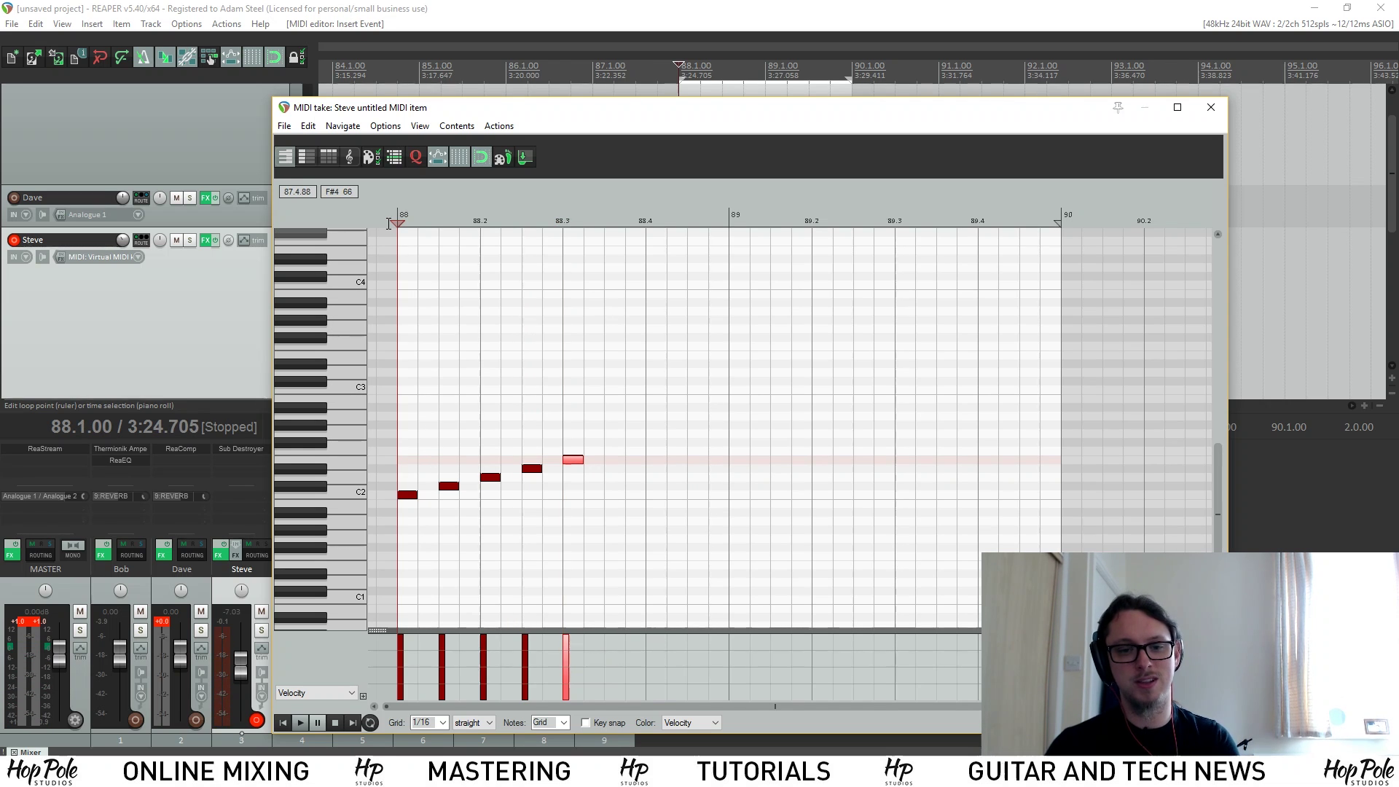
key(space)
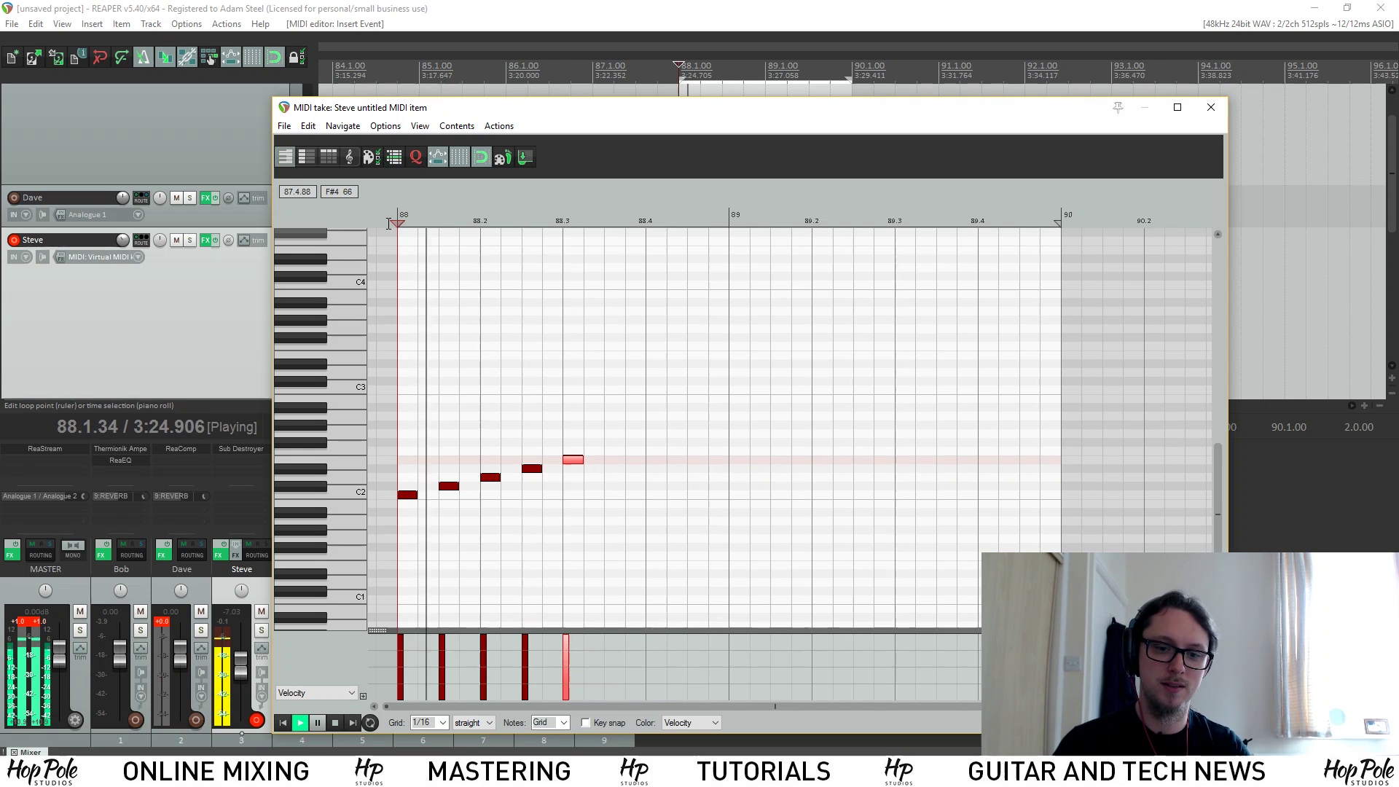
key(space)
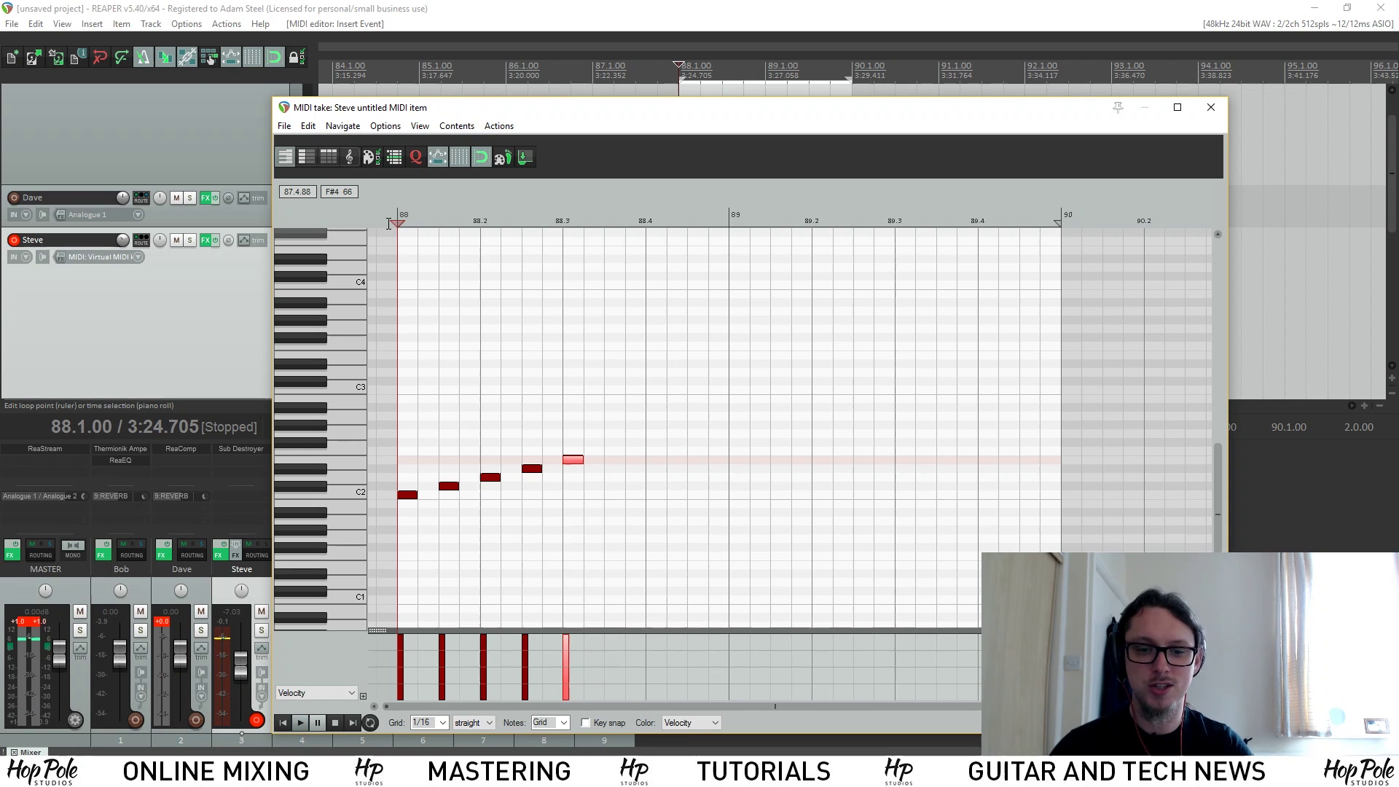
- Lower the velocities of all five notes, leaving the third and fifth notes louder than the others
right_click(637, 462)
click(564, 425)
drag(605, 659, 371, 634)
drag(567, 647, 483, 644)
click(584, 662)
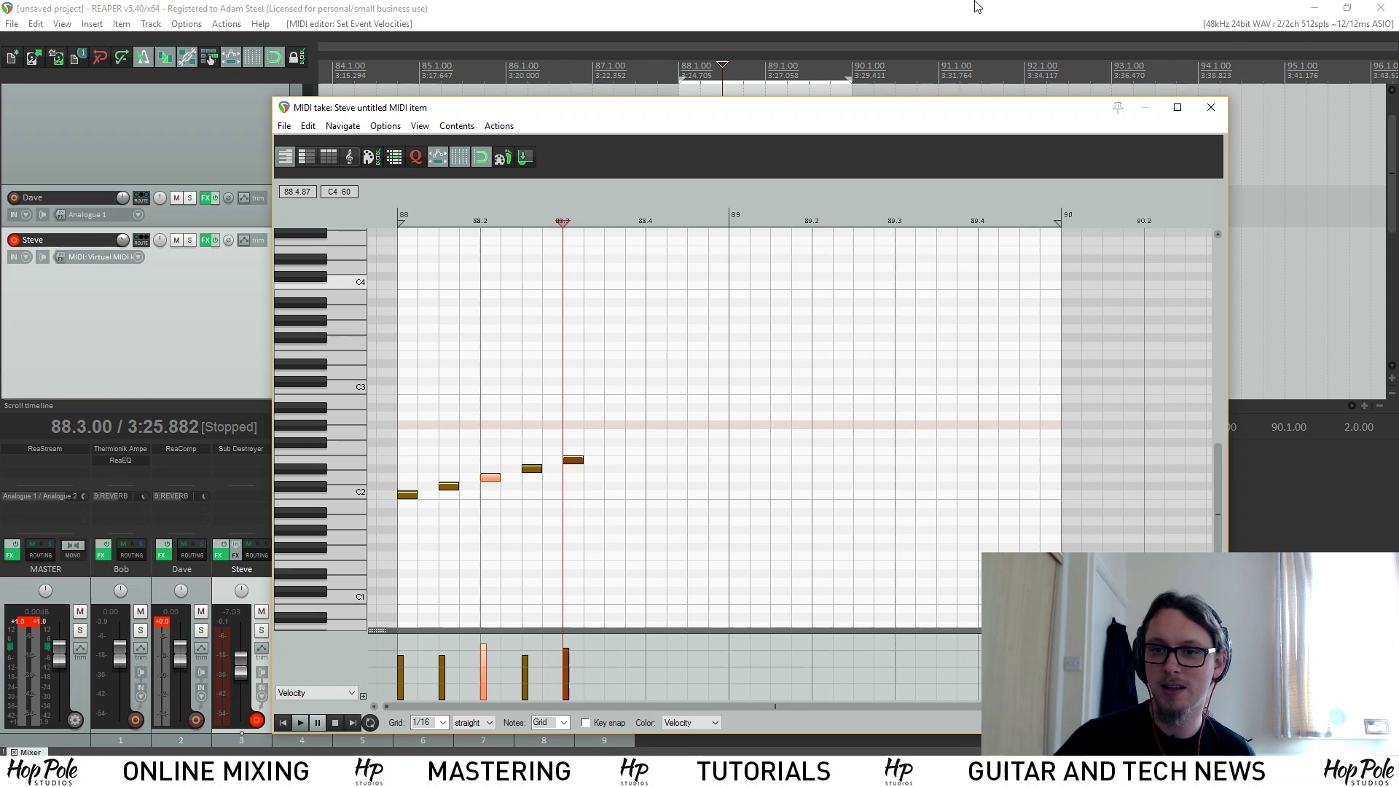
- Close the MIDI editor and play the new MIDI item from 88.1.00 on the timeline
click(1209, 109)
scroll(841, 197, down, 4)
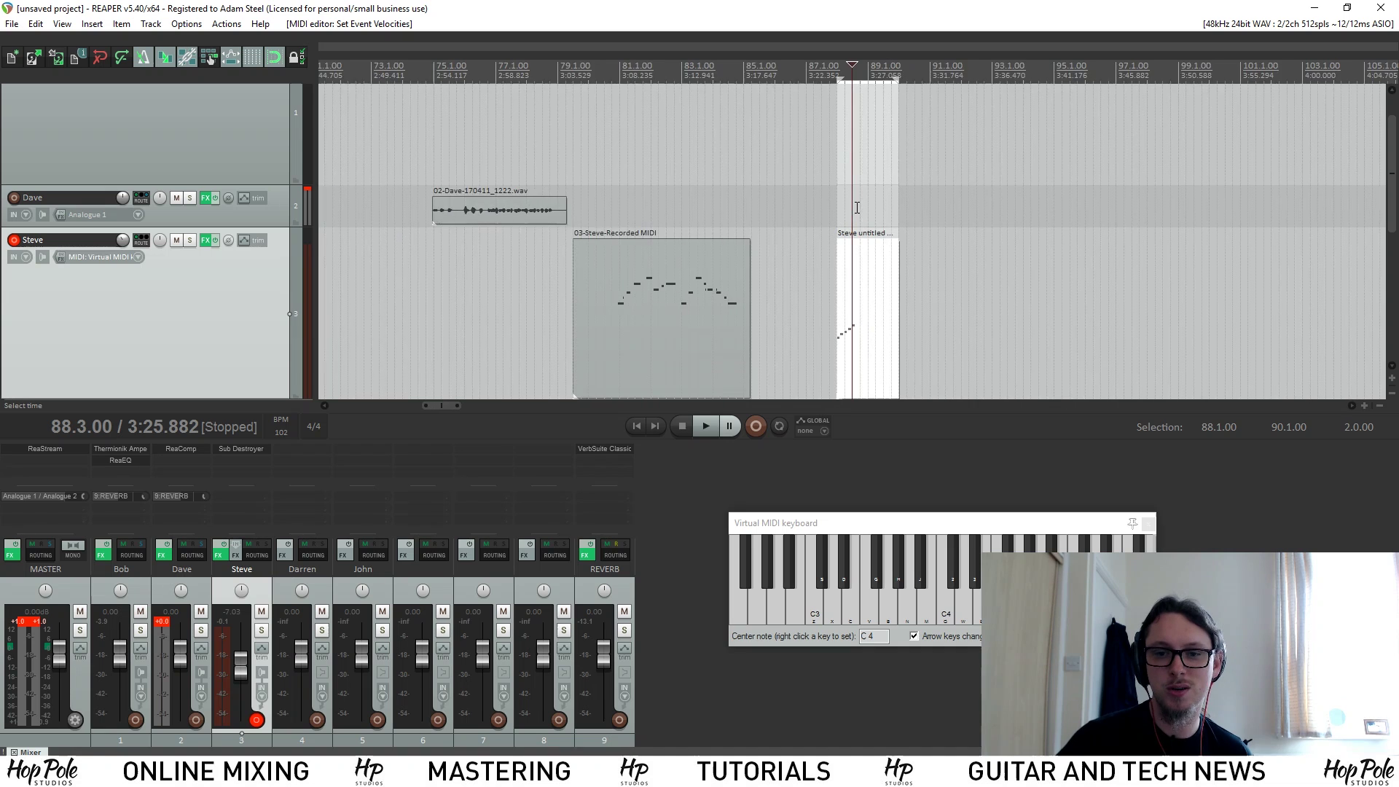
scroll(804, 92, up, 3)
key(space)
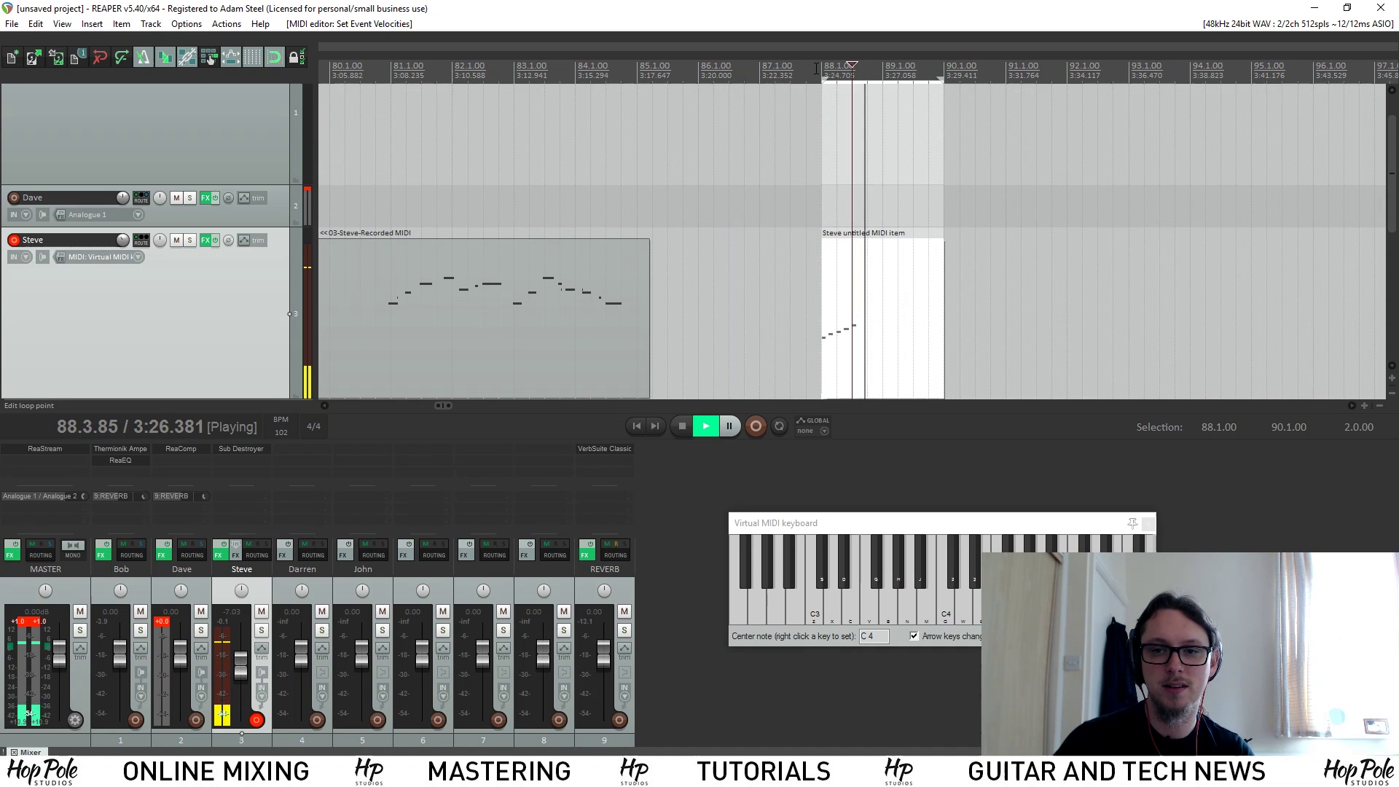
key(space)
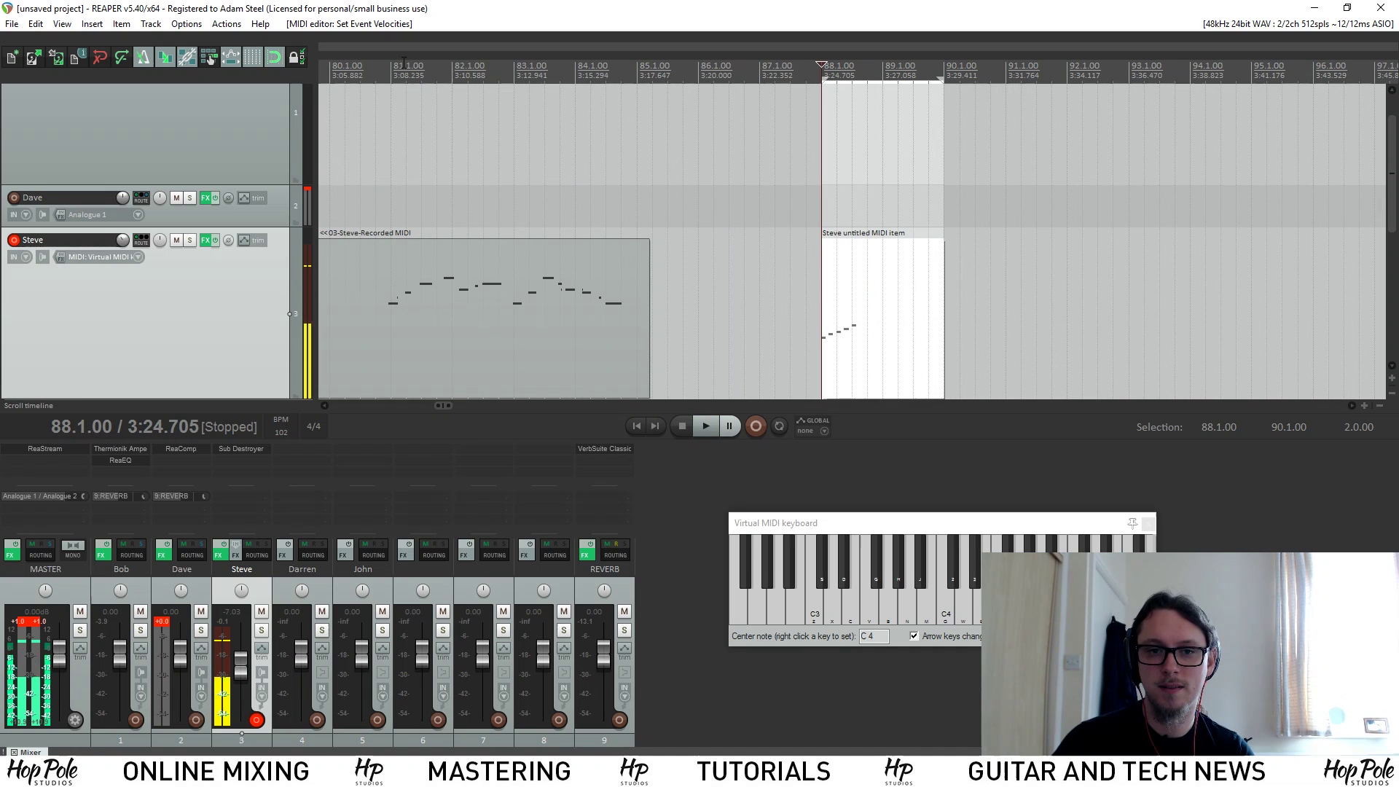
- Play back the recorded audio on the second track from 75.4.00 and on the first track from 66.3.00
click(391, 104)
scroll(534, 103, down, 2)
click(688, 72)
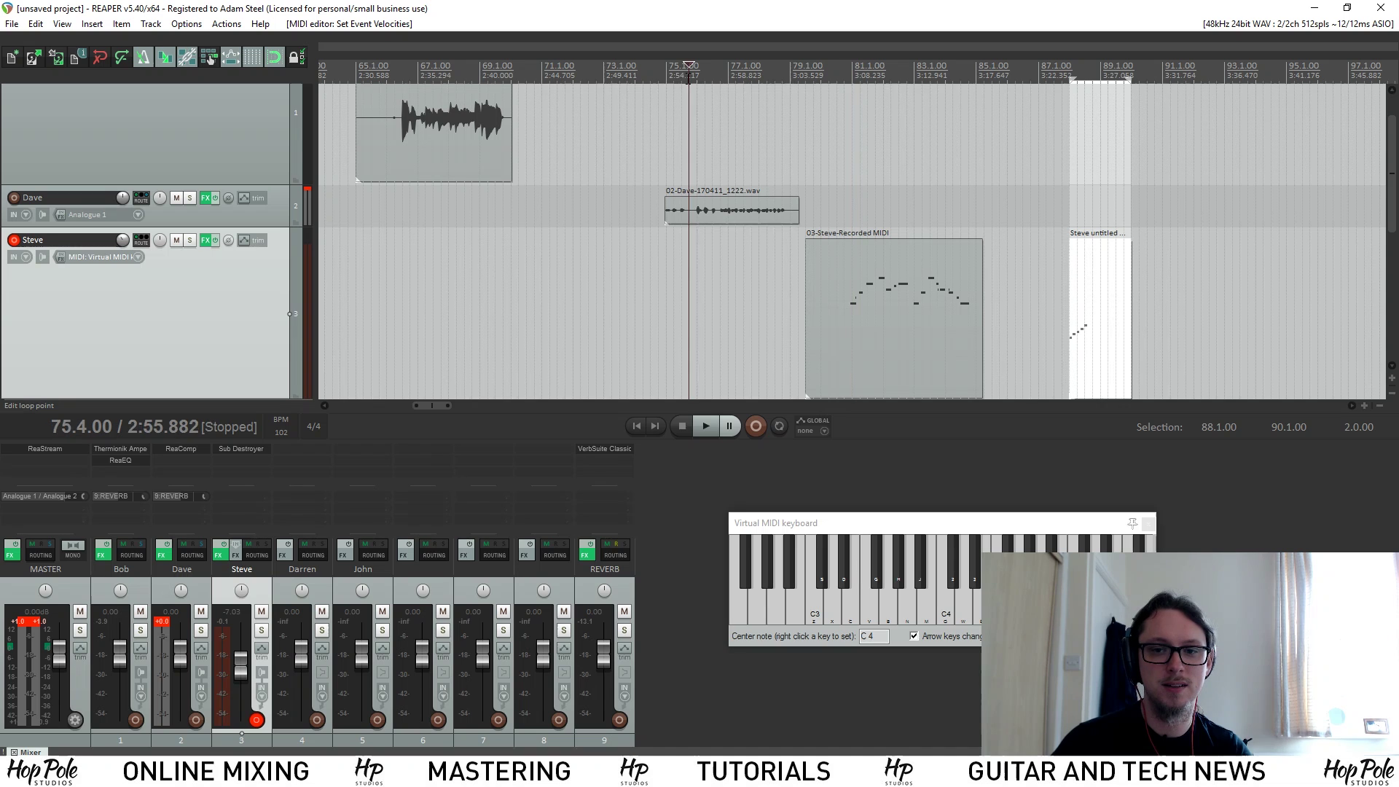
key(space)
click(405, 65)
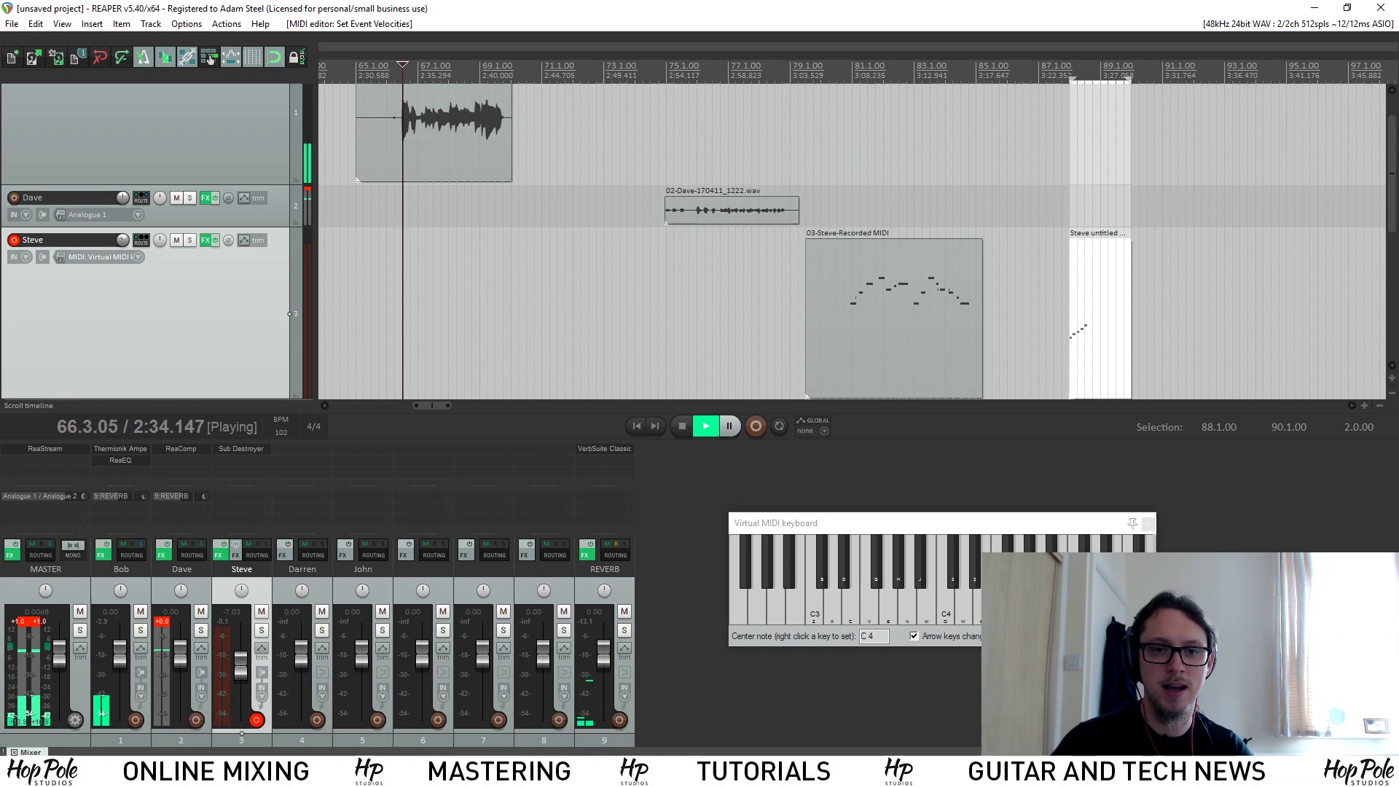
key(space)
- Trim the start of the first track's recording to about 66.2.00 and turn snapping off
scroll(562, 253, down, 2)
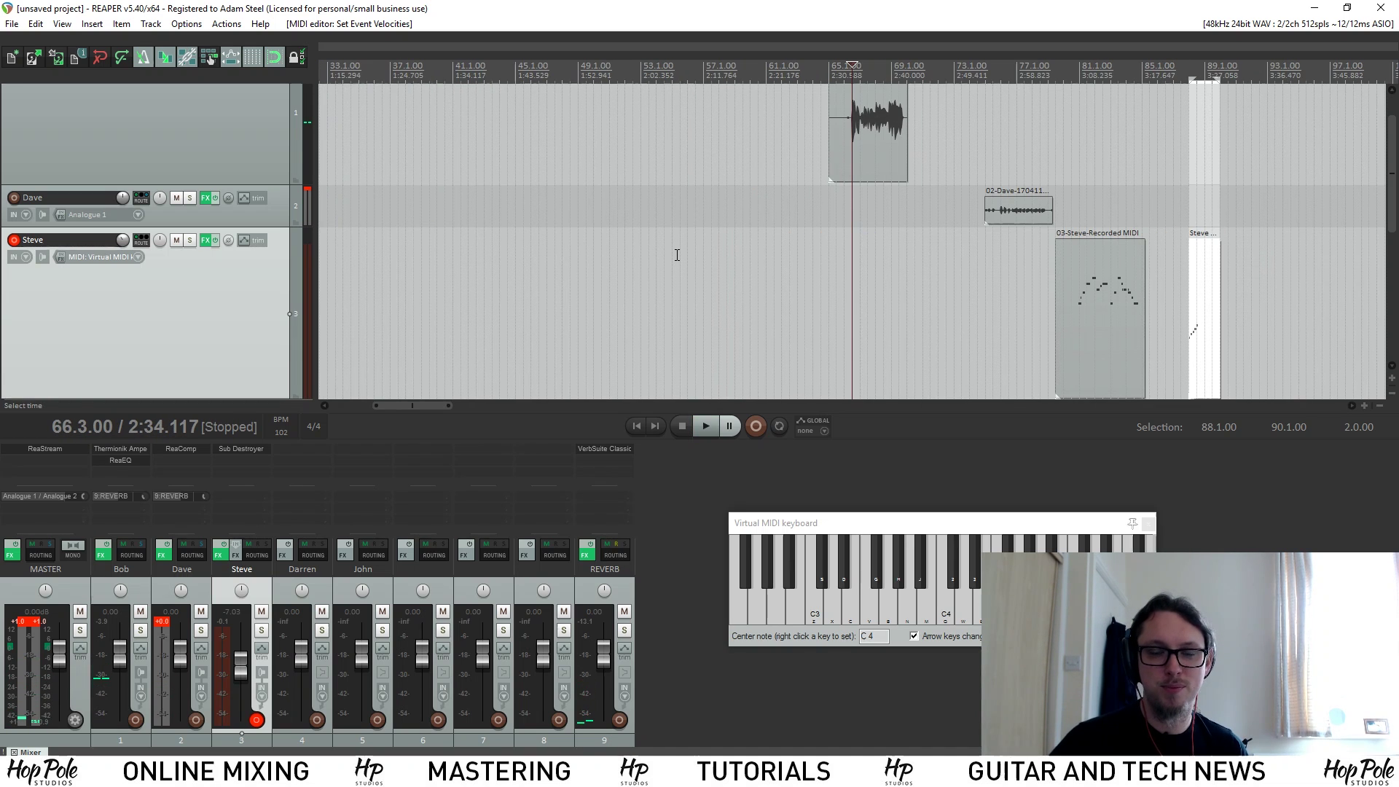
scroll(677, 255, up, 1)
scroll(699, 259, down, 3)
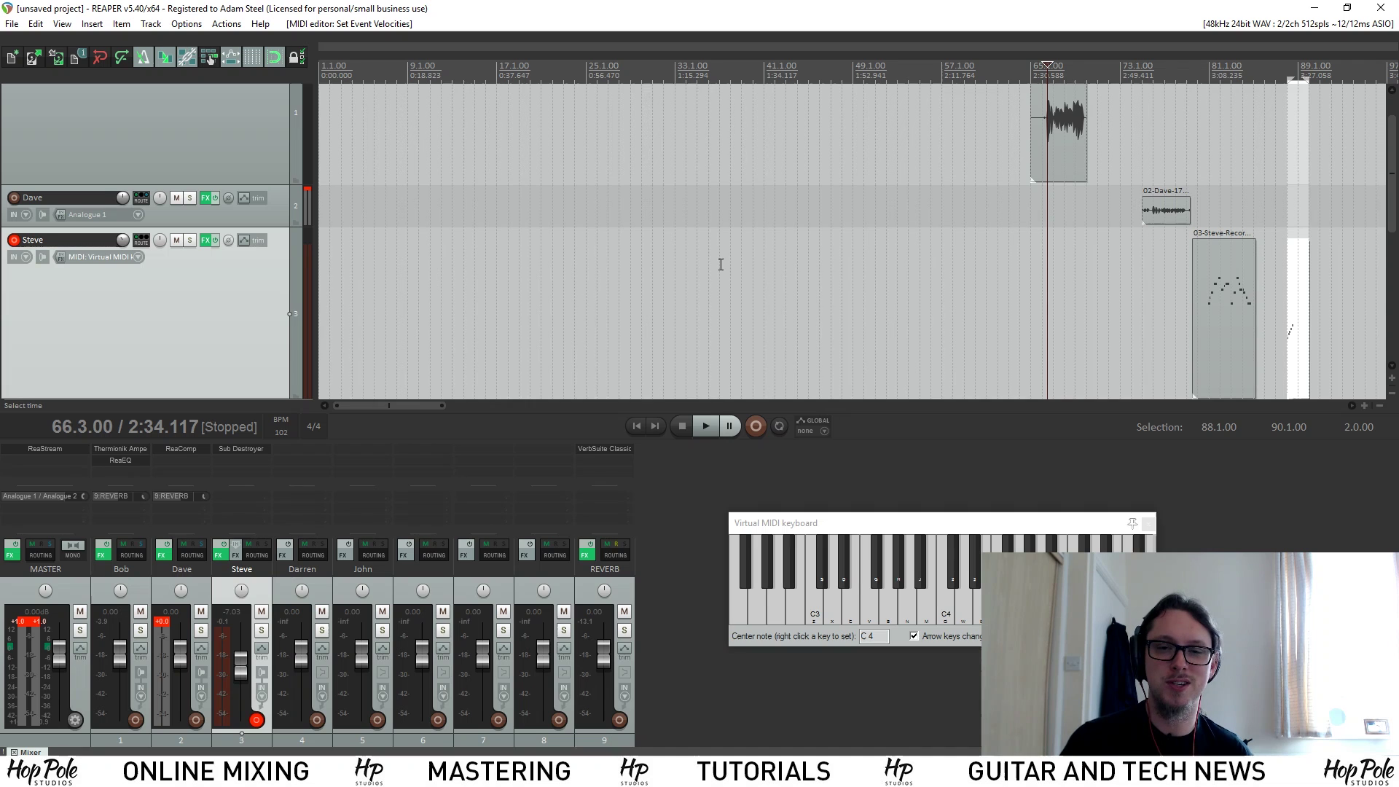
scroll(730, 243, up, 6)
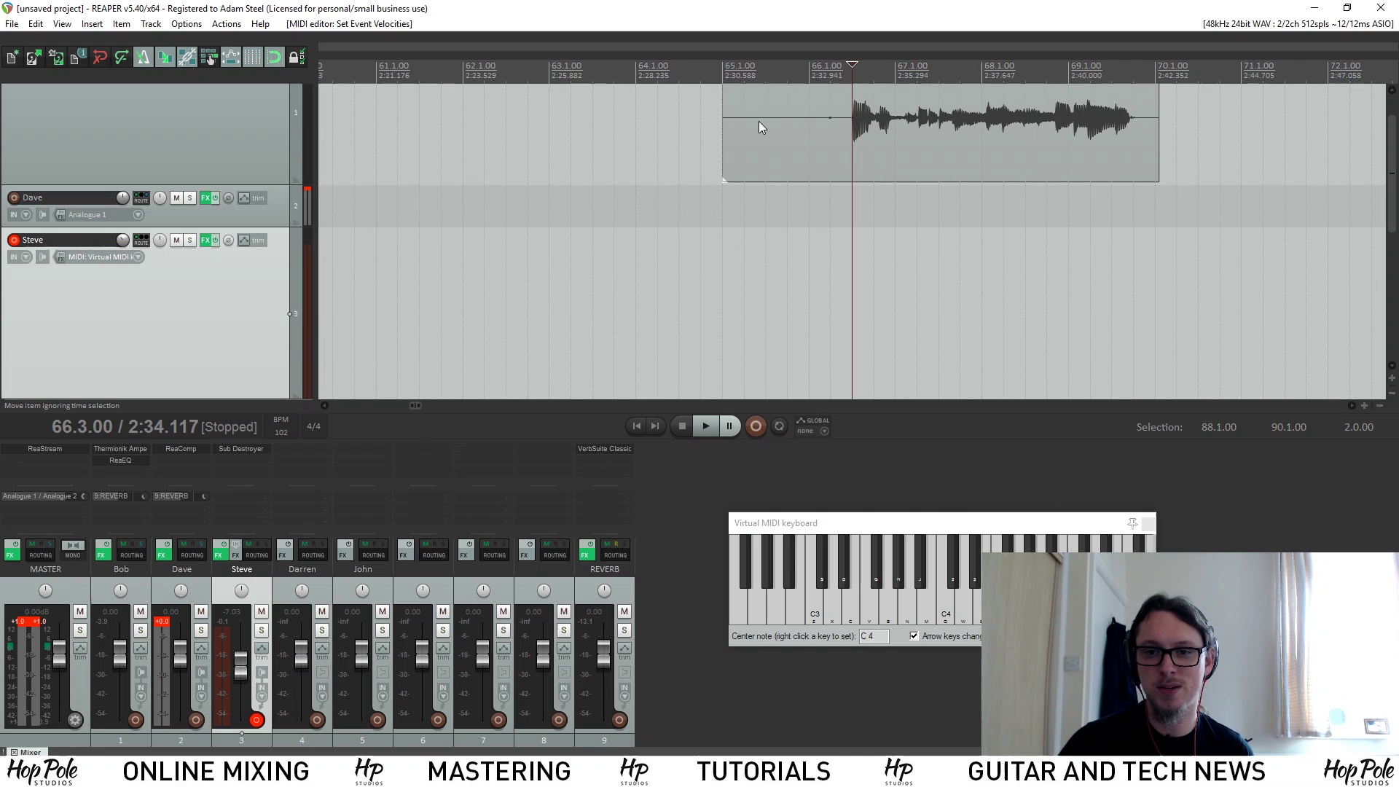
drag(724, 138, 832, 180)
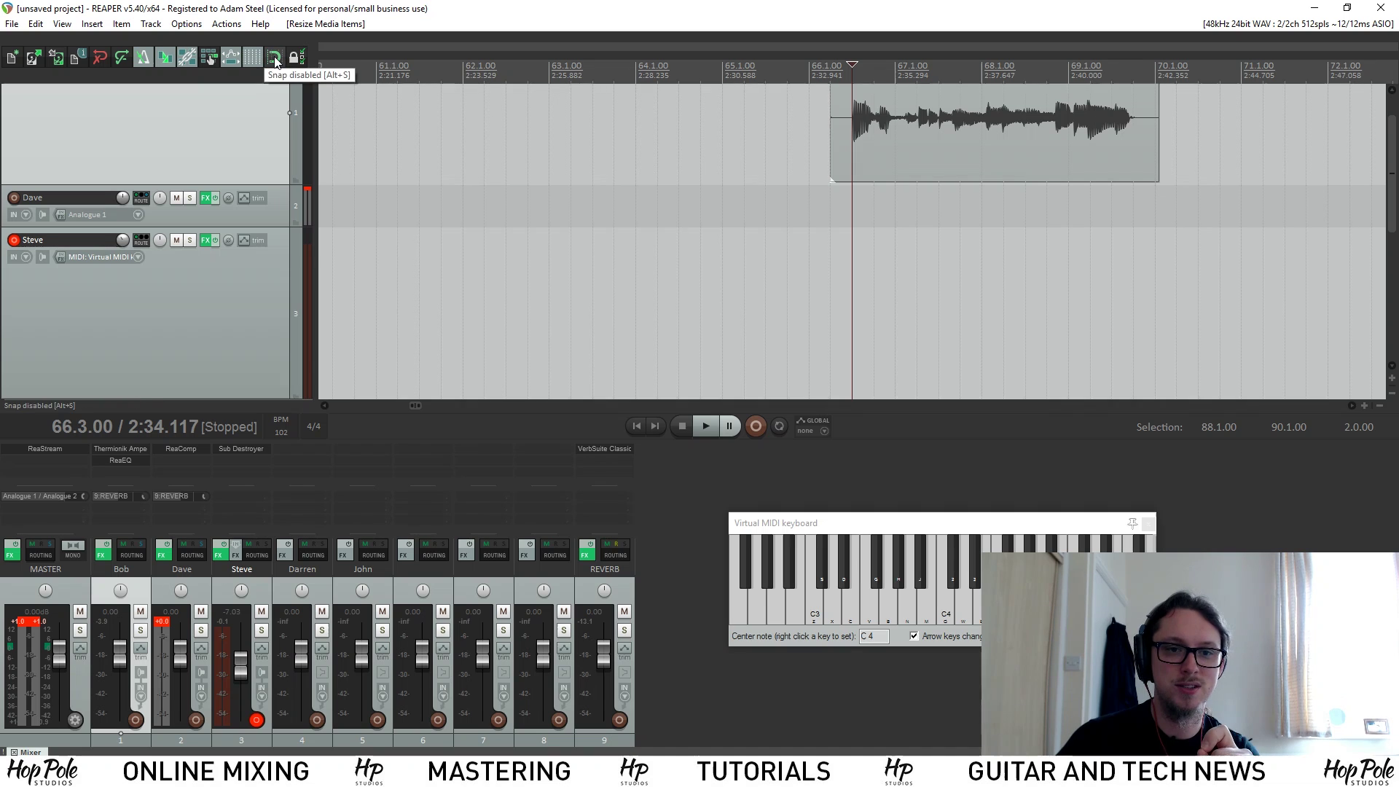
- Trim the start of the first track's recording closely to where its waveform begins, at about 66.3.00
scroll(819, 163, up, 2)
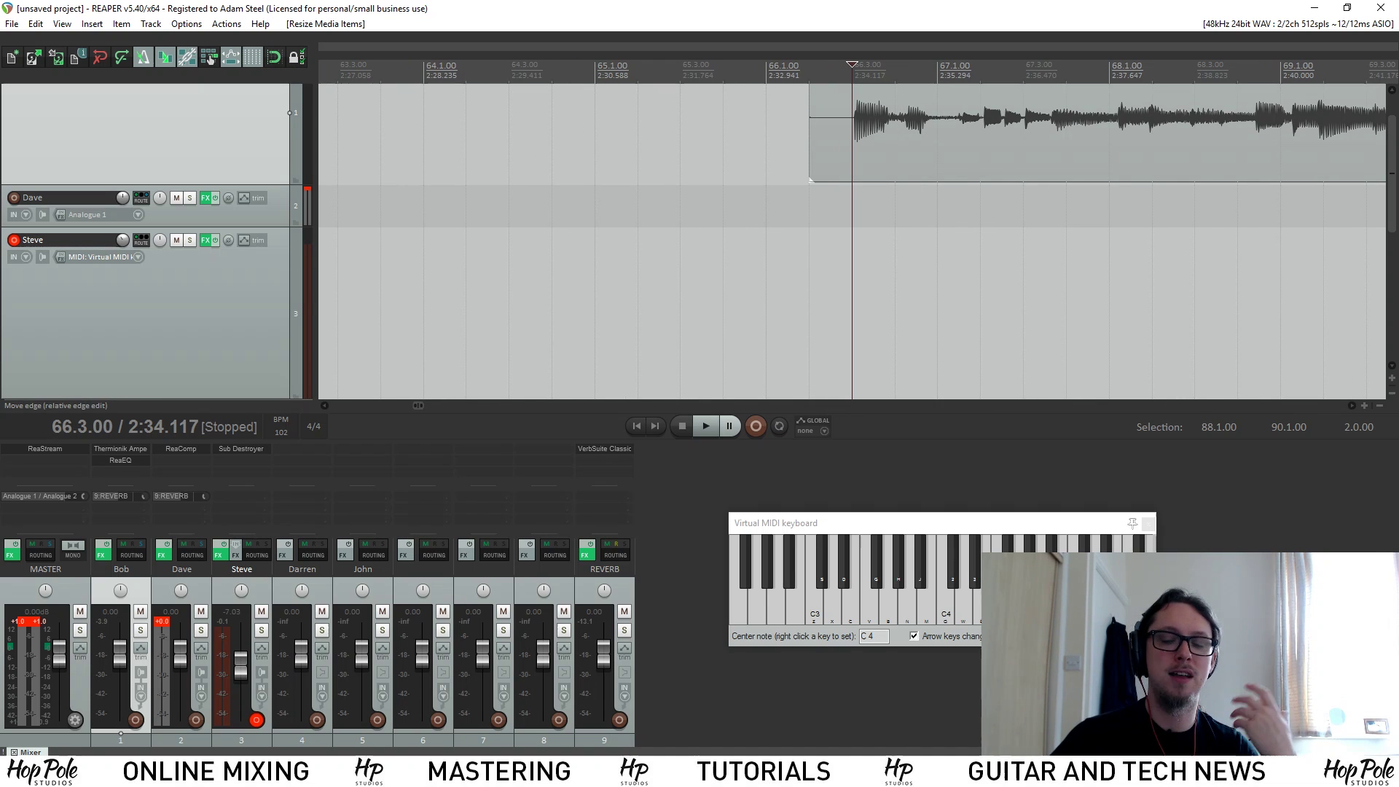
drag(807, 164, 852, 179)
scroll(1111, 148, down, 3)
drag(1063, 142, 1052, 144)
scroll(1046, 178, down, 3)
- Select the first track's recording and trim its end to just past the waveform, at about 69.4.00
click(919, 120)
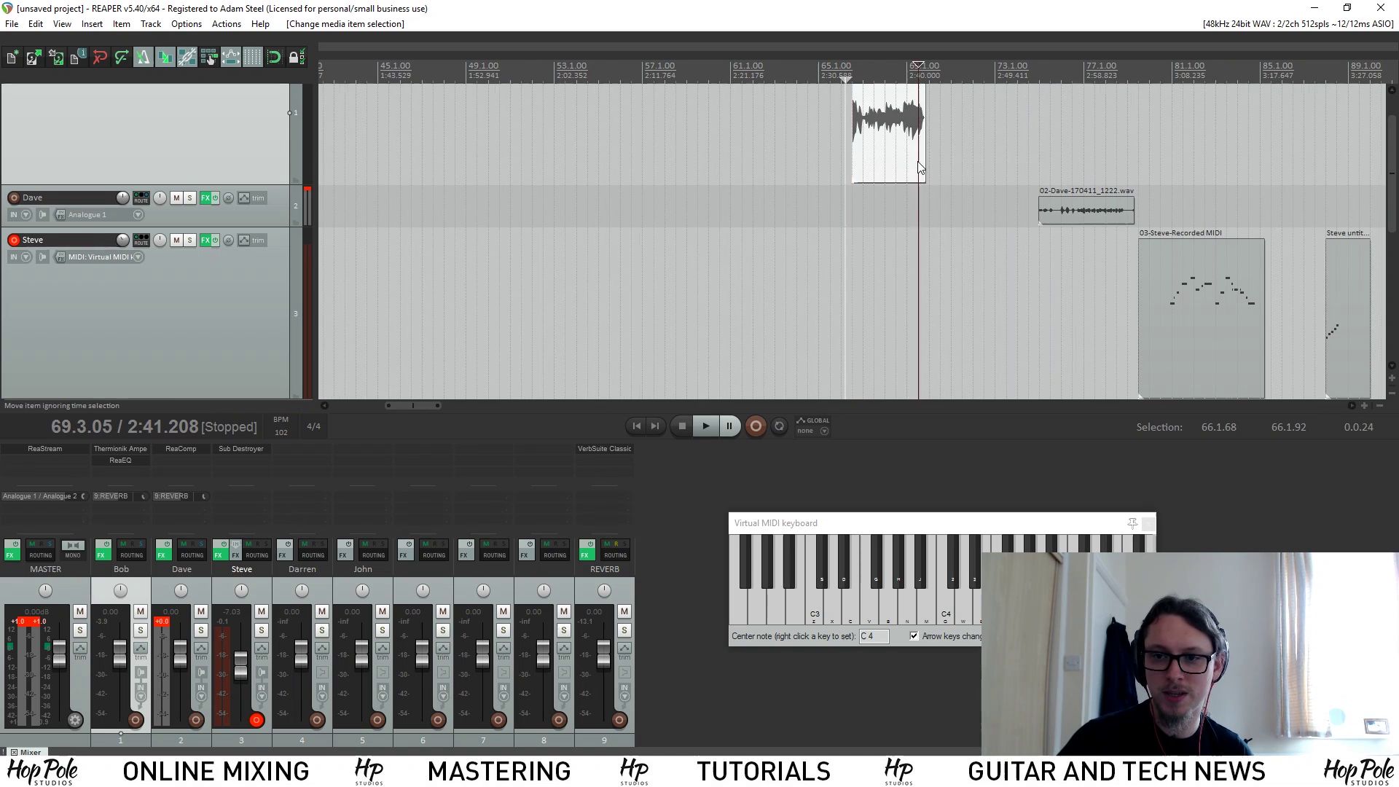
scroll(1010, 126, up, 5)
drag(989, 132, 969, 135)
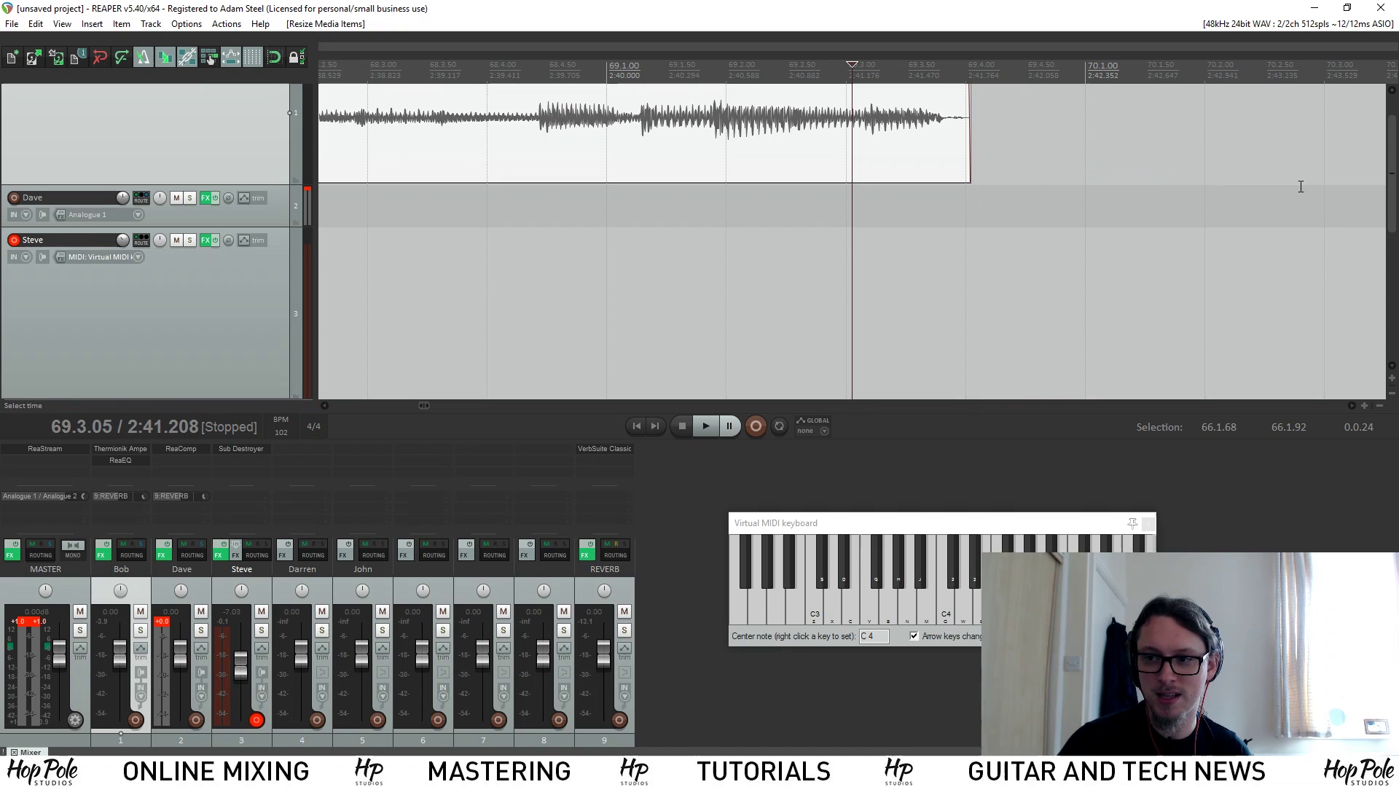
scroll(962, 149, up, 2)
scroll(948, 150, down, 3)
scroll(929, 153, up, 5)
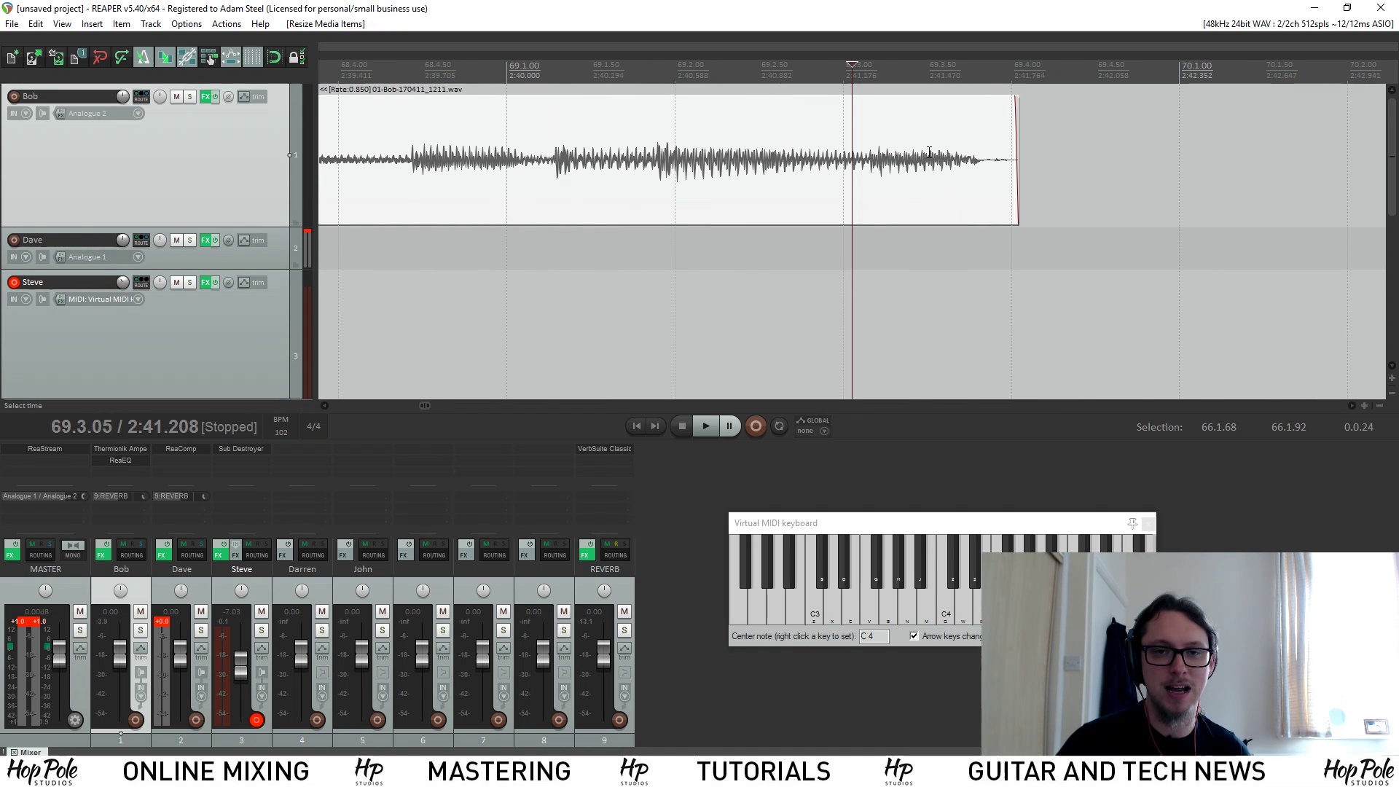
scroll(933, 142, down, 3)
scroll(933, 142, up, 5)
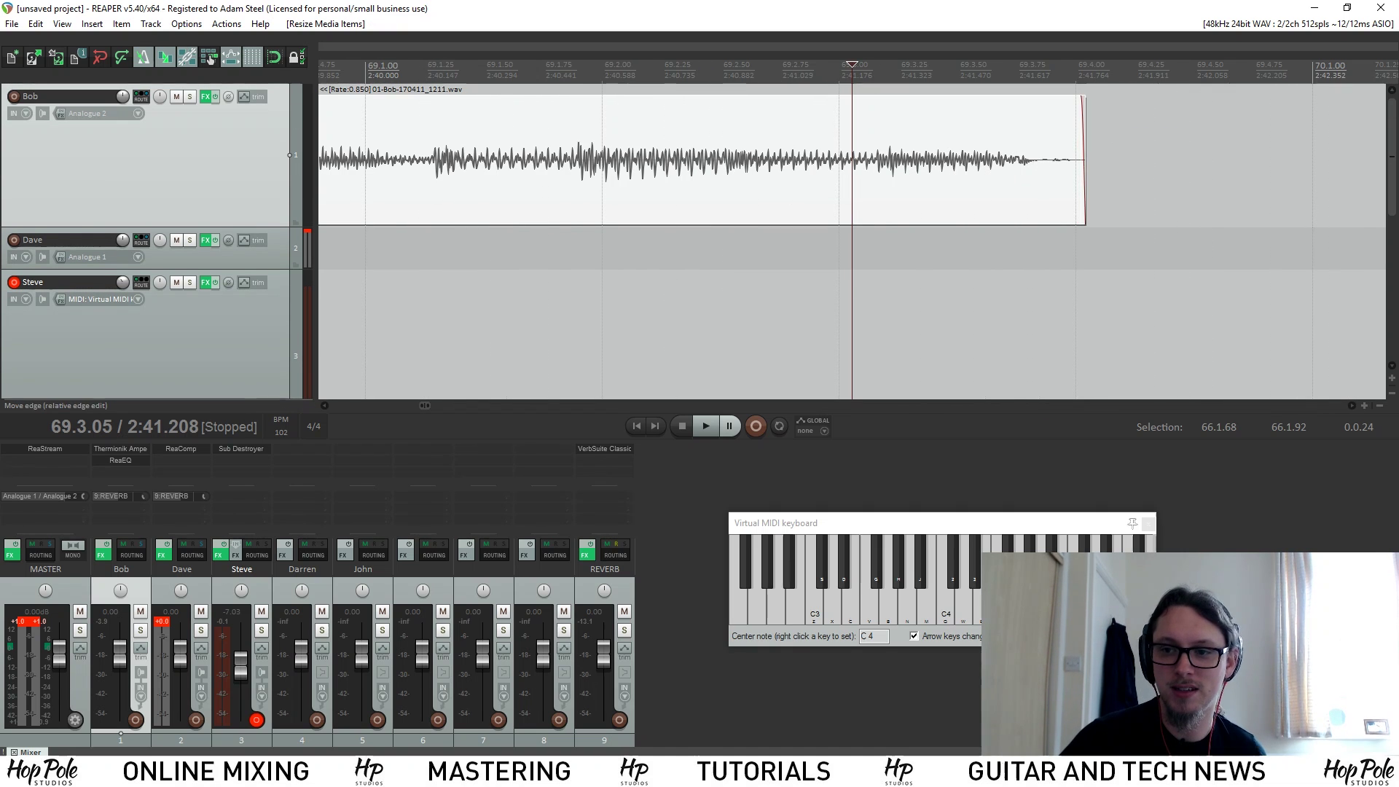
drag(1080, 142, 1068, 175)
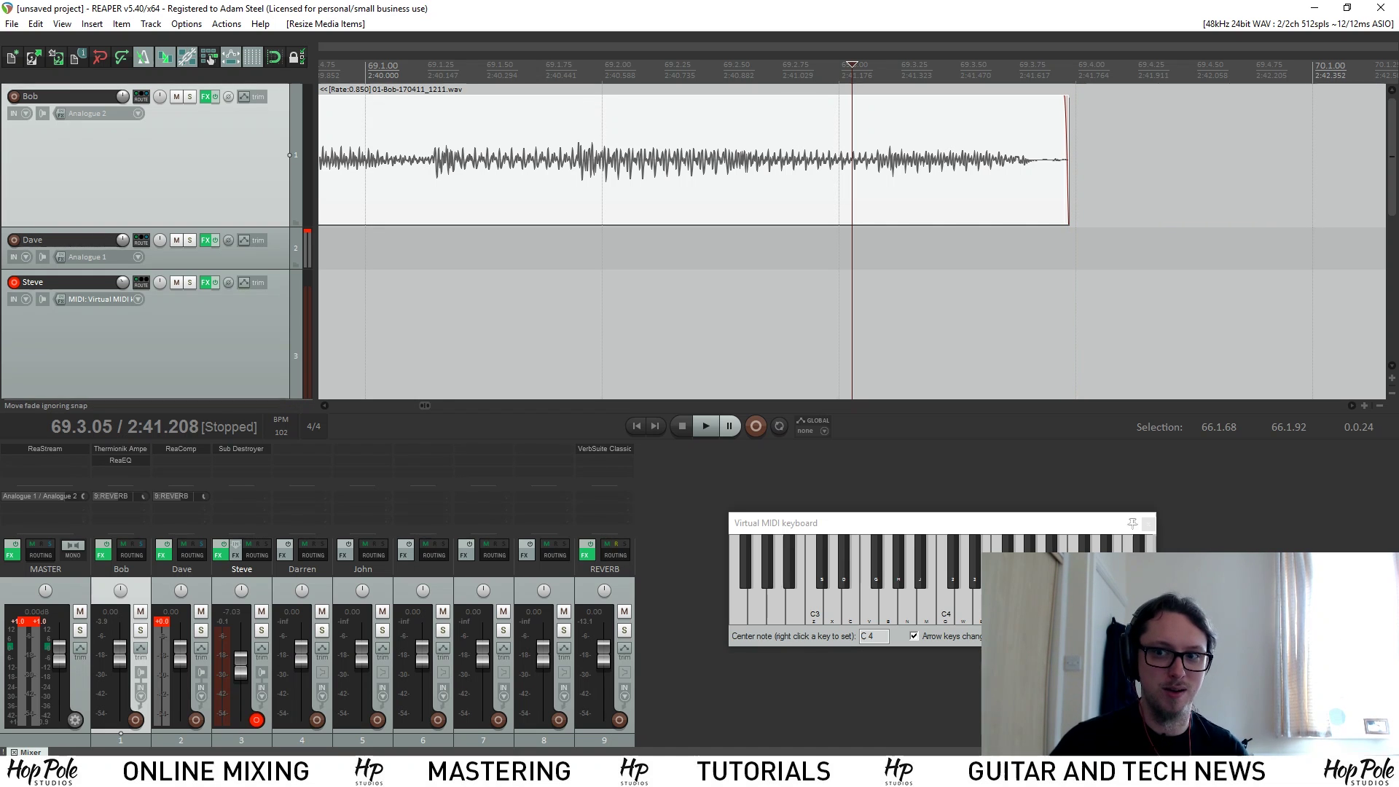
- Add a short fade-out to the first track's recording, and a fade-out and fade-in to the third track's recorded MIDI item
mouse_move(1067, 99)
mouse_down()
mouse_move(849, 110)
mouse_move(1135, 110)
mouse_move(723, 127)
mouse_move(1073, 139)
mouse_move(911, 131)
mouse_move(1080, 106)
mouse_move(1042, 102)
mouse_up()
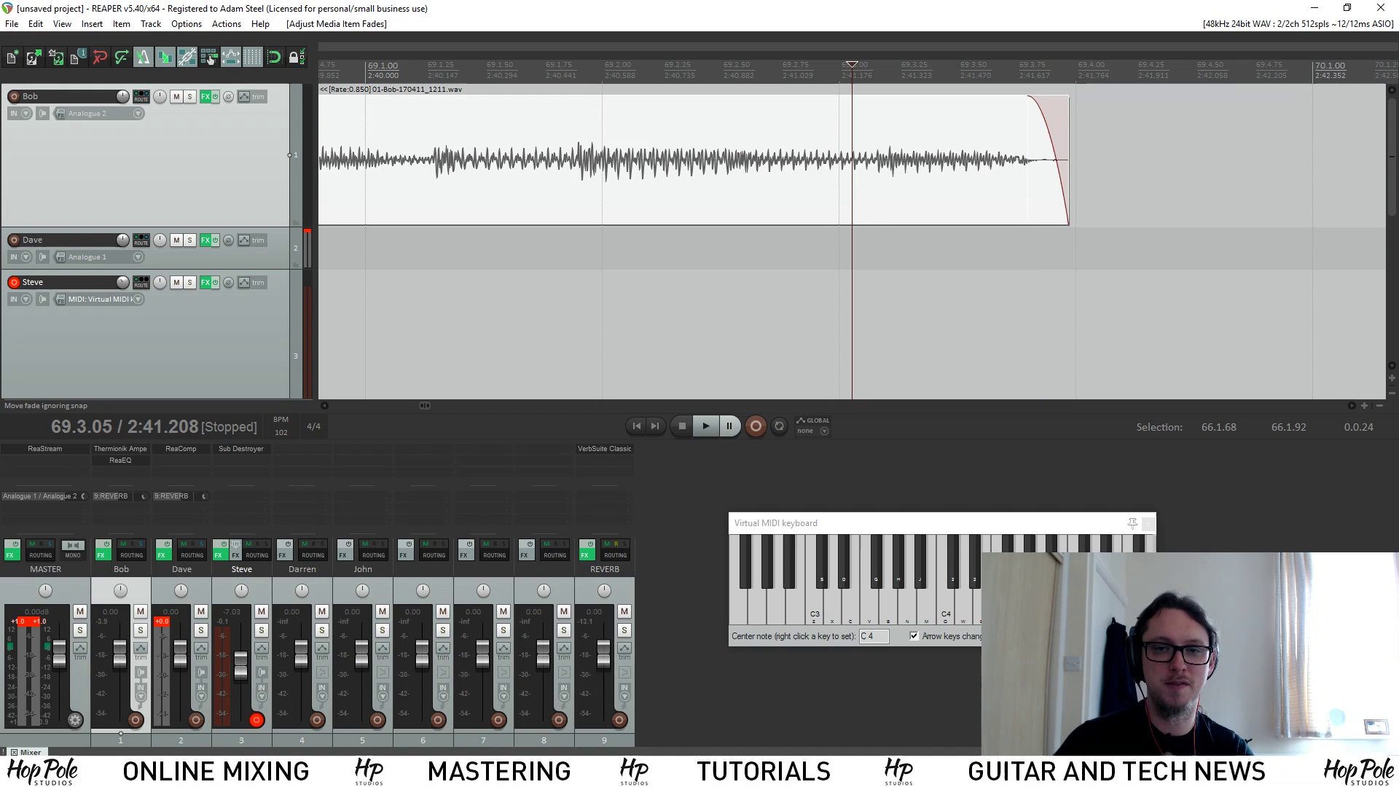
scroll(1018, 147, down, 10)
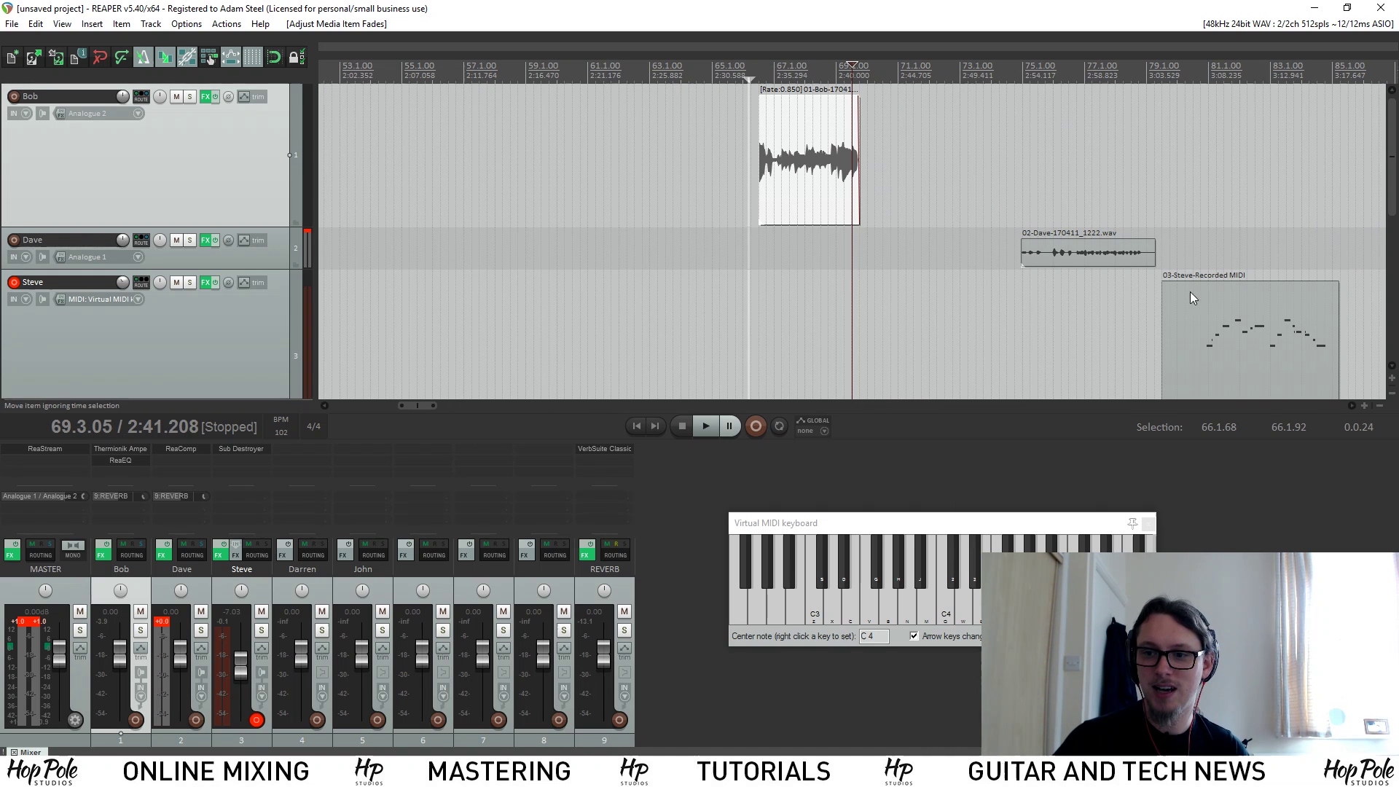
click(1289, 294)
mouse_move(1337, 284)
mouse_down()
mouse_move(1296, 288)
mouse_move(1324, 287)
mouse_up()
drag(1206, 289, 1174, 289)
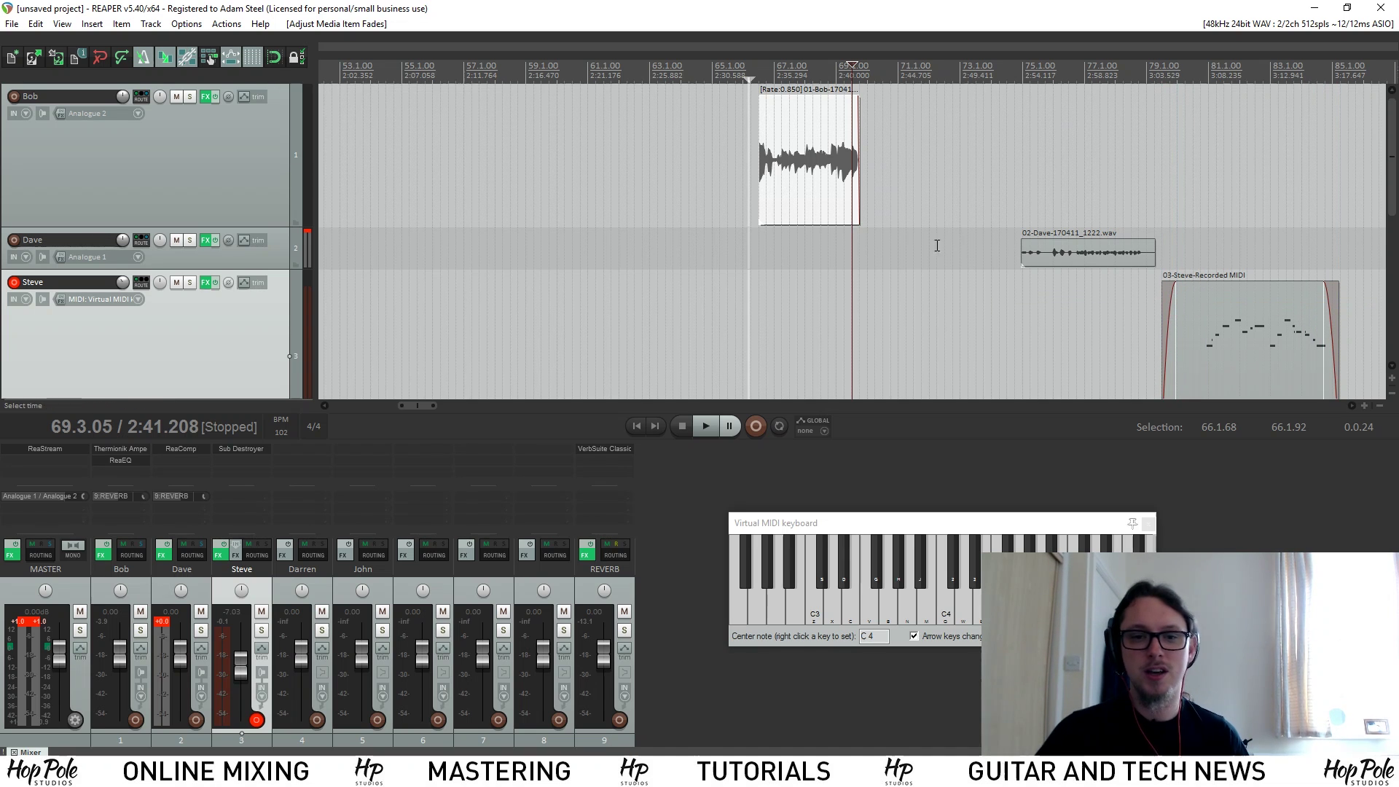
- Select the recordings on the first and second tracks together and set a time selection from 70.4.86 to 73.3.40
scroll(846, 150, up, 5)
scroll(918, 128, down, 3)
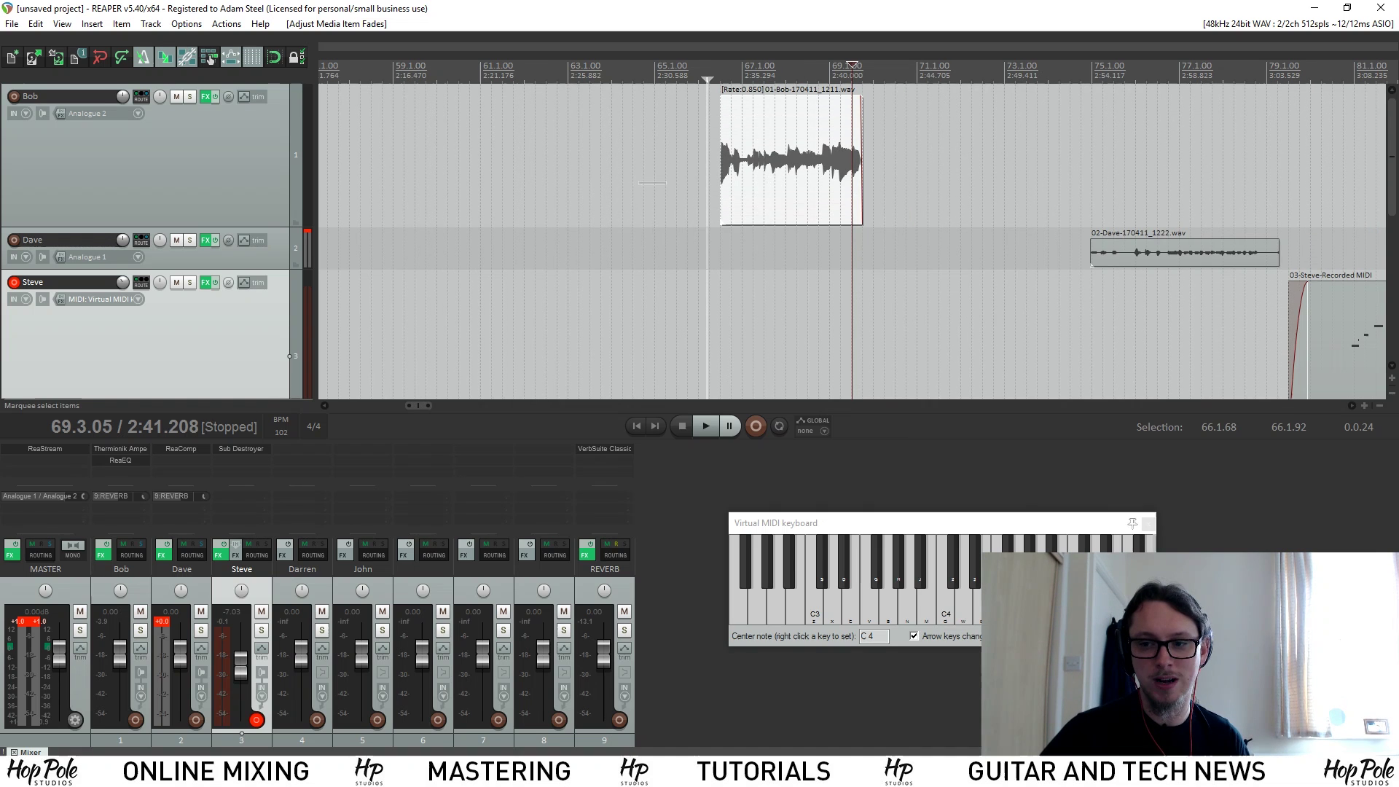
drag(638, 171, 917, 163)
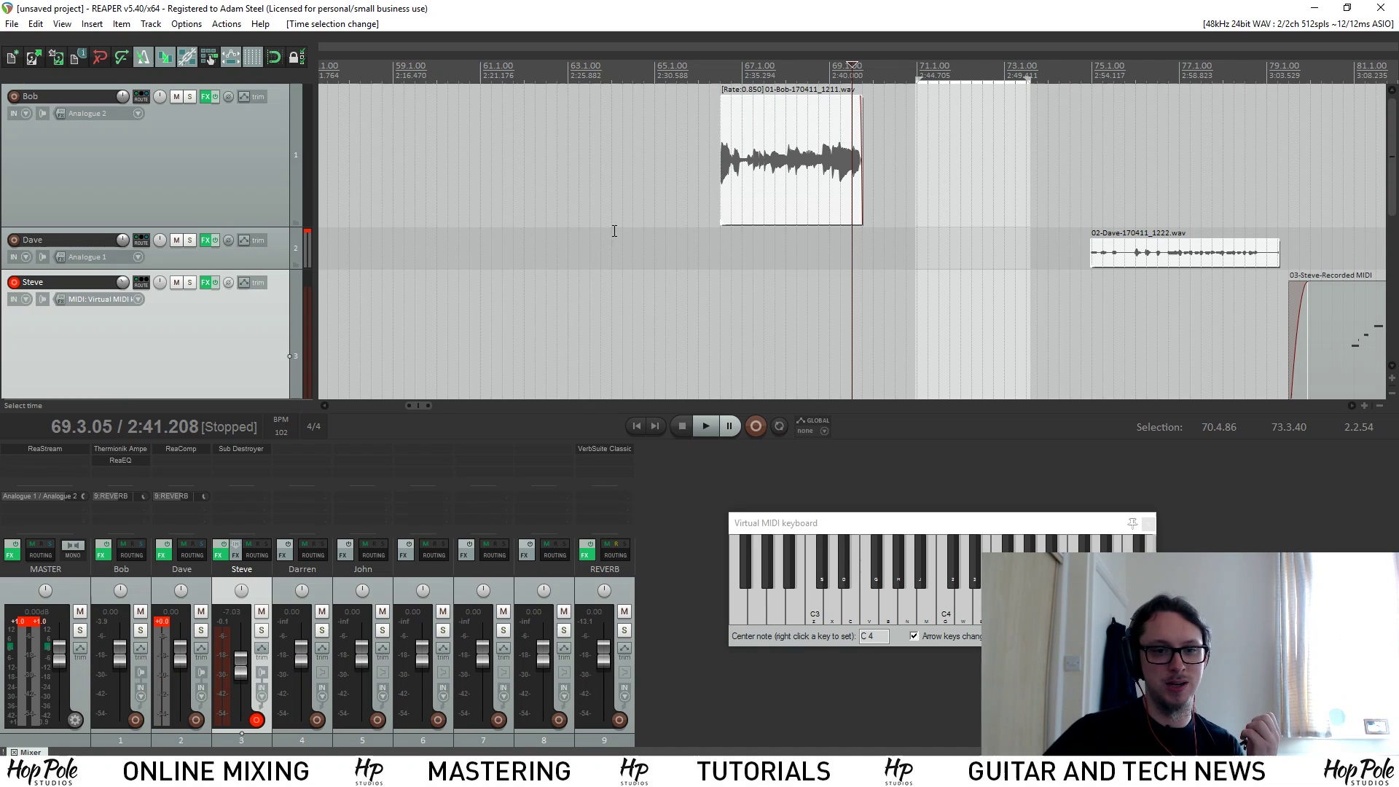
scroll(616, 231, down, 3)
scroll(652, 216, down, 4)
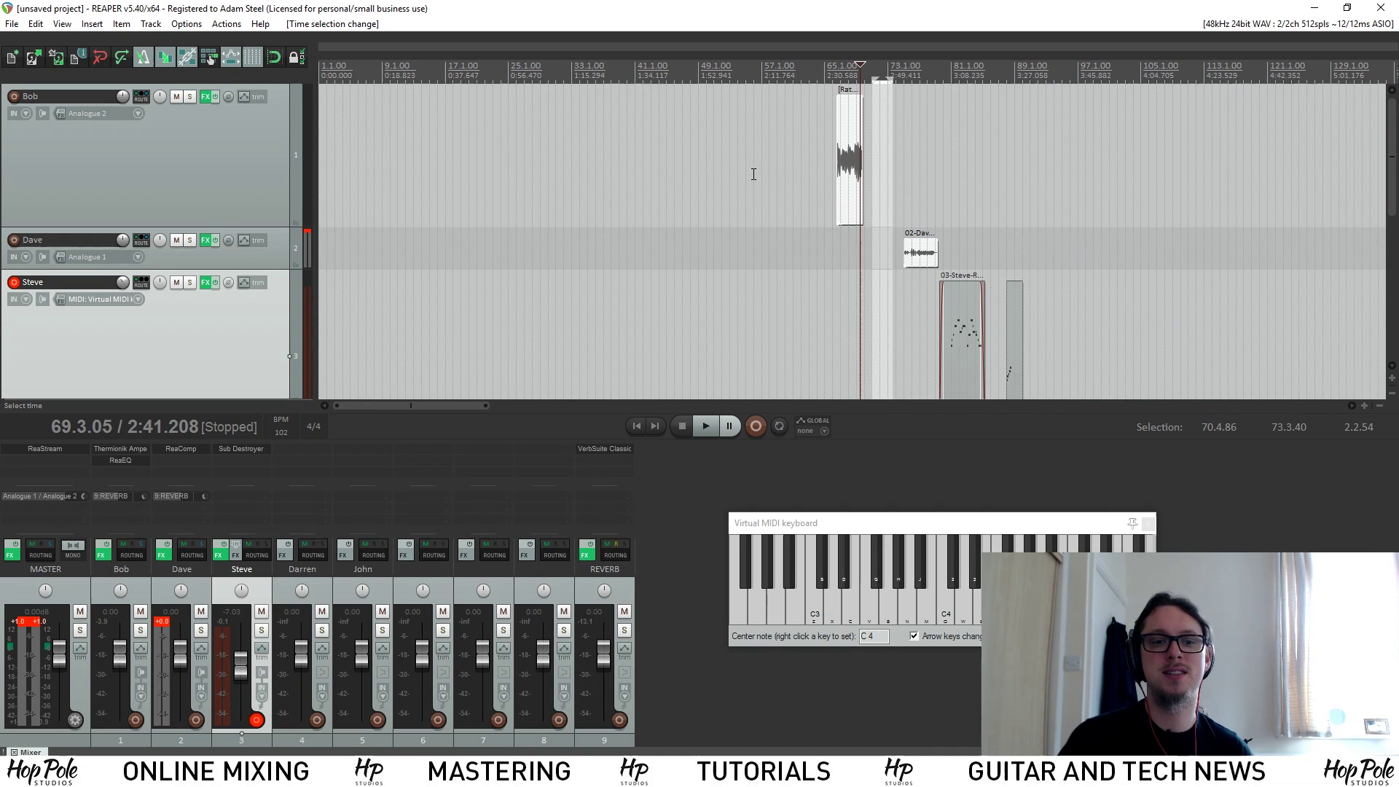
click(379, 772)
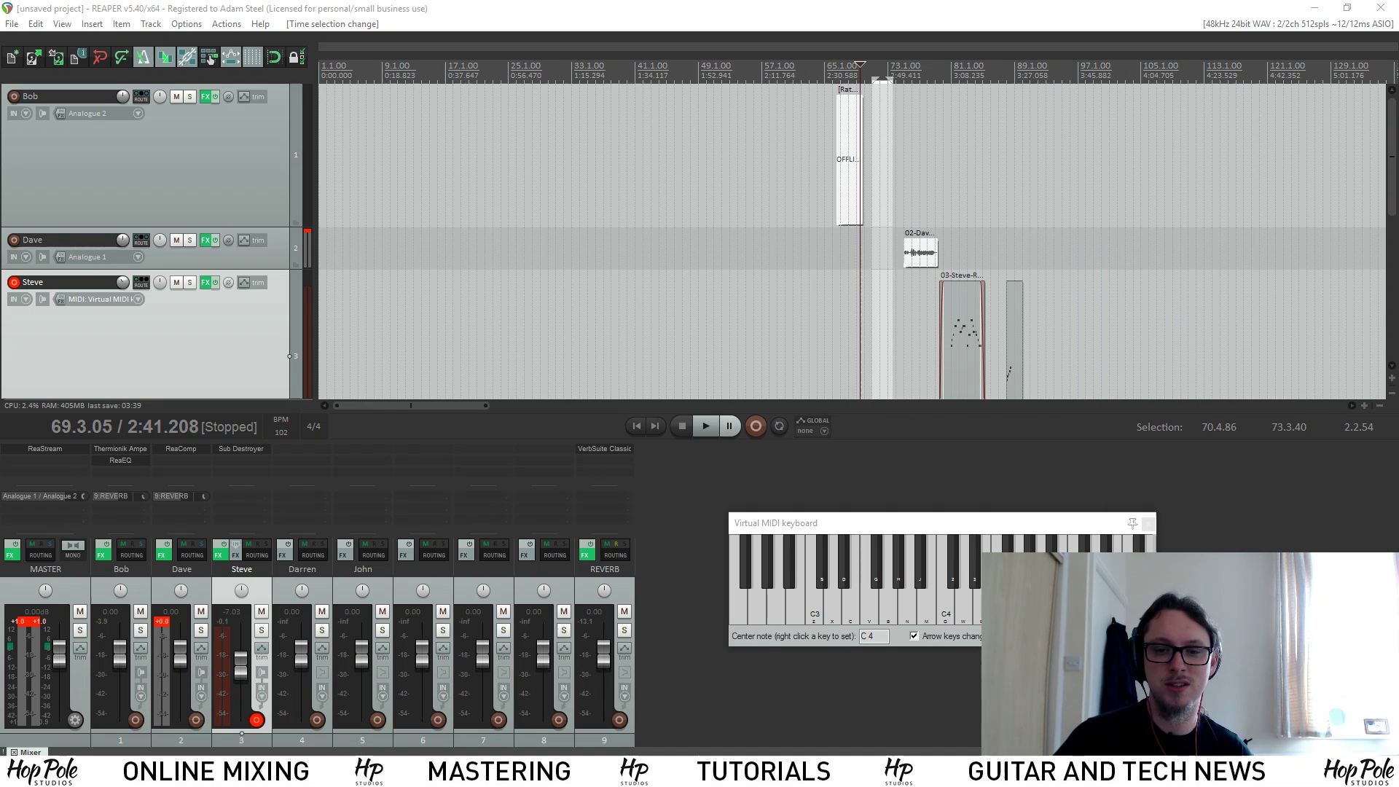